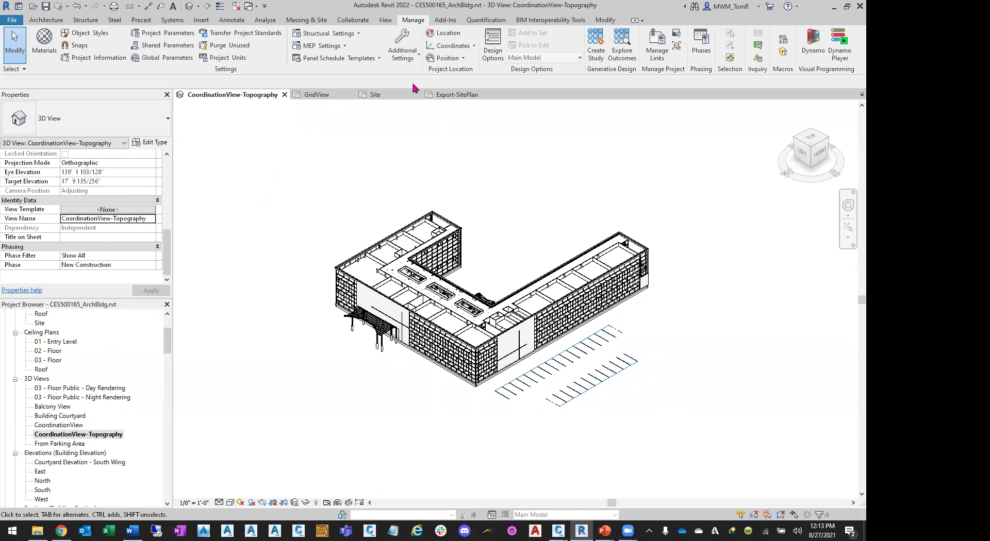
- Compare the Export-SitePlan floor plan with the Site floor plan, then return to Export-SitePlan
left_click(453, 94)
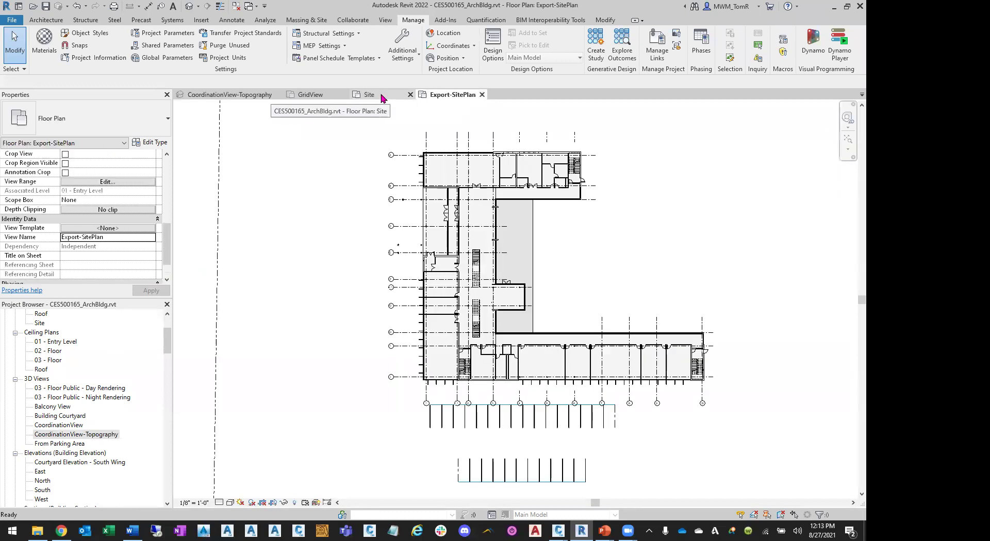
left_click(381, 95)
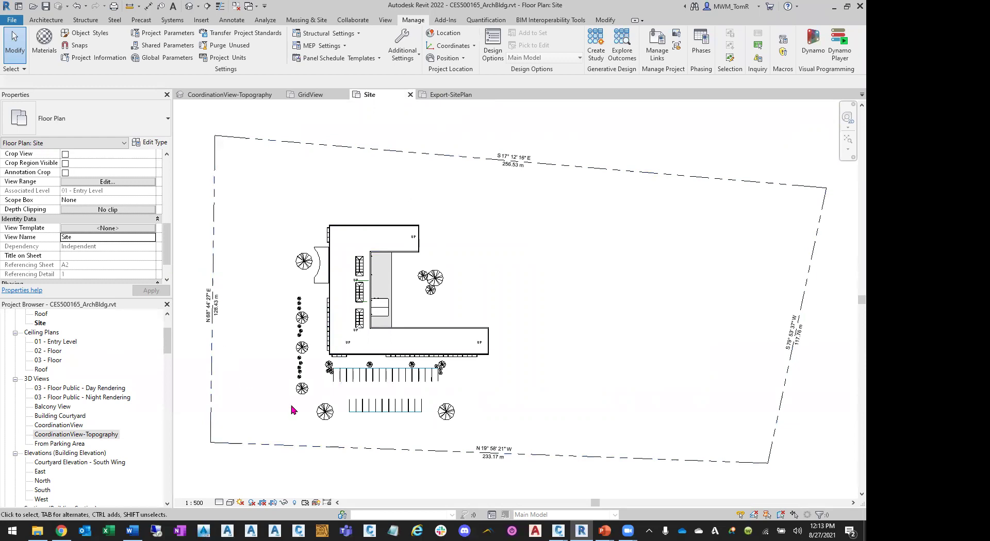
left_click(455, 95)
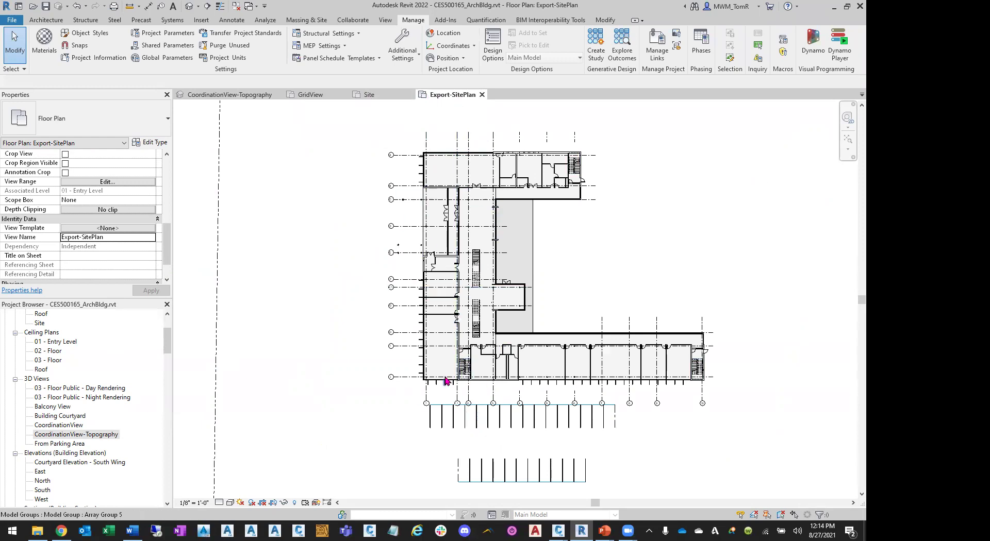
- Examine the building corner and round column at grid intersection J-1 and their relation to the whole Export-SitePlan layout
scroll(424, 381, "up", 3)
scroll(424, 381, "up", 2)
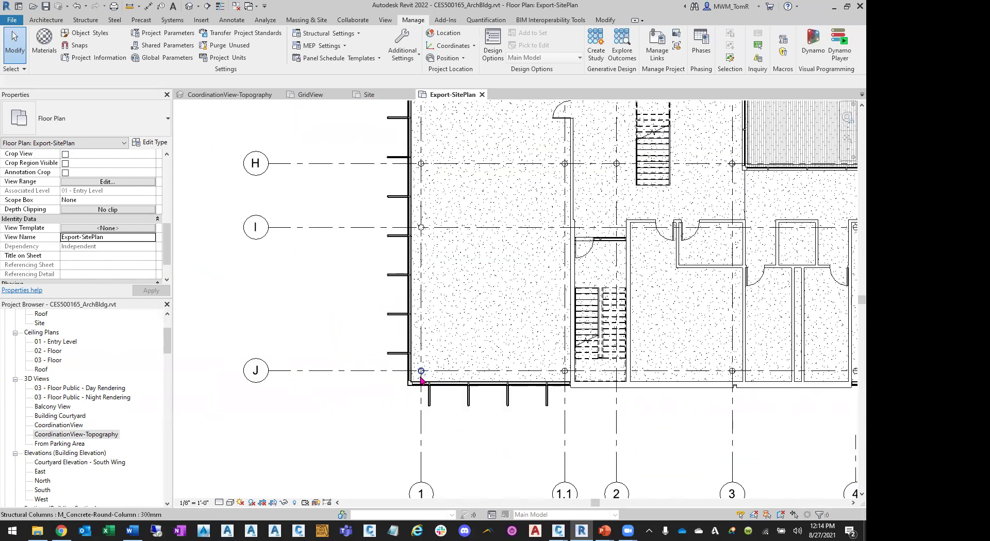
scroll(421, 381, "up", 2)
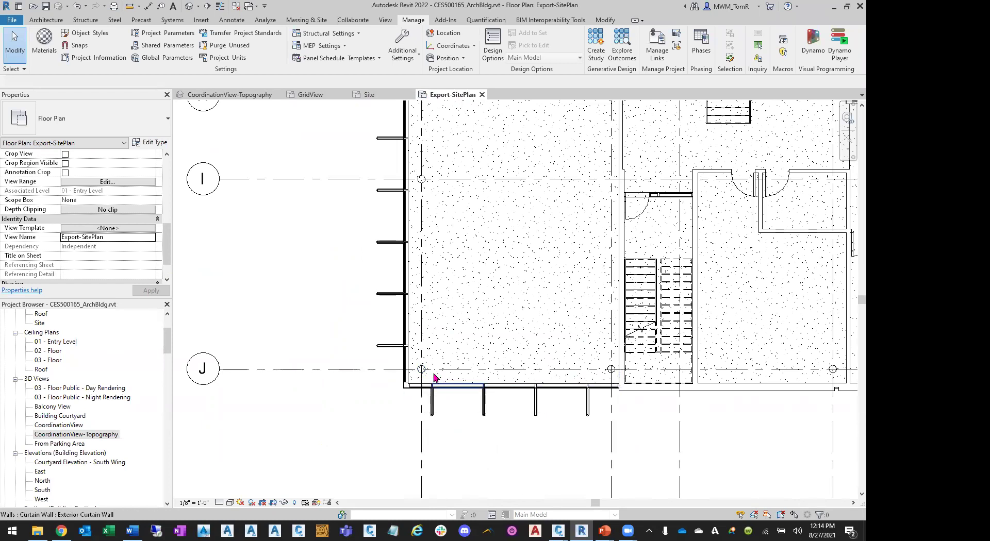
scroll(420, 381, "up", 2)
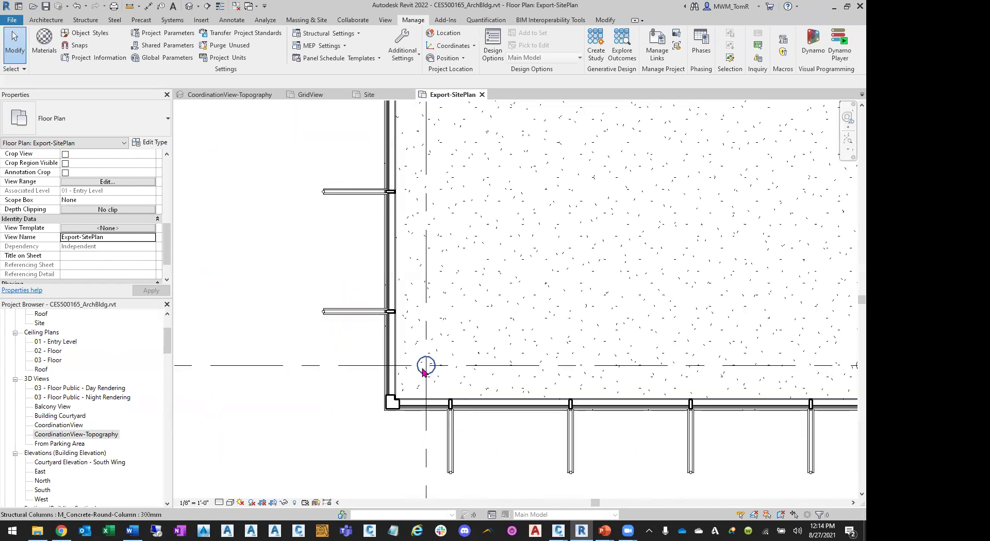
scroll(397, 342, "down", 1)
scroll(397, 343, "down", 1)
scroll(283, 354, "down", 1)
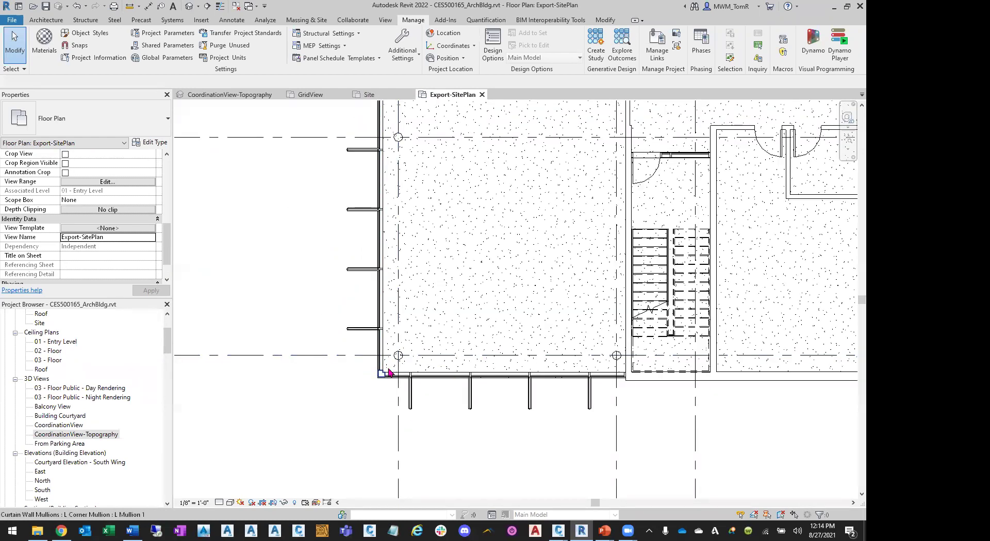
scroll(392, 404, "up", 3)
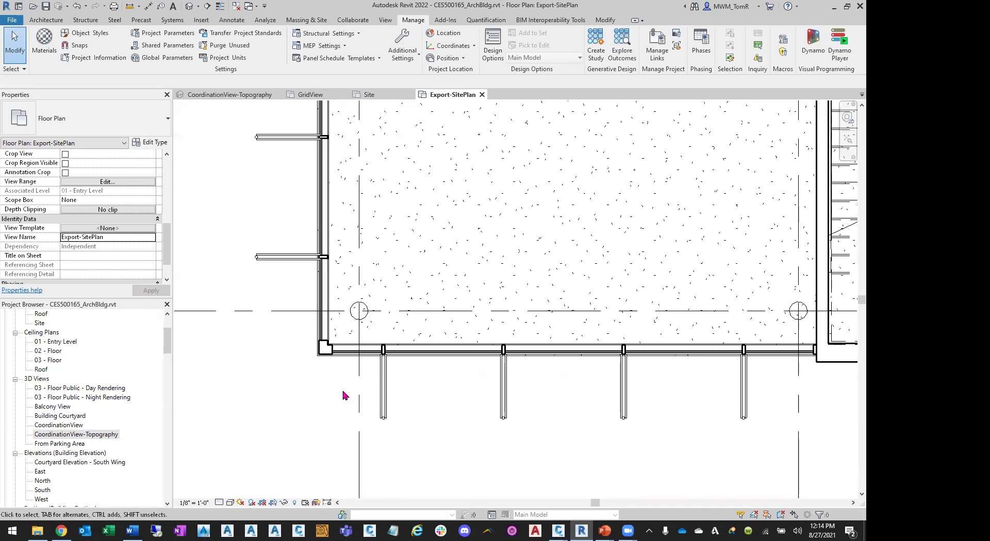
scroll(390, 387, "down", 5)
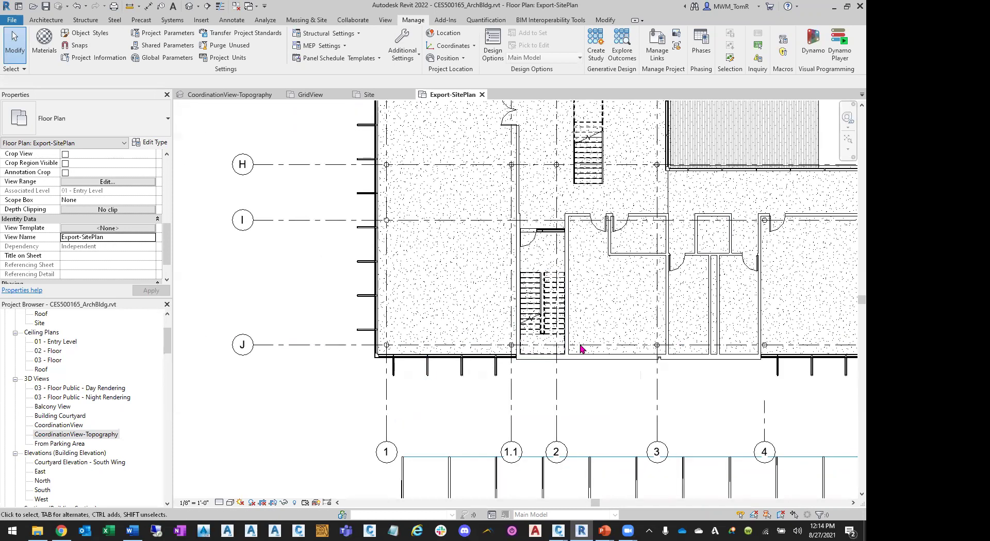
scroll(537, 366, "down", 2)
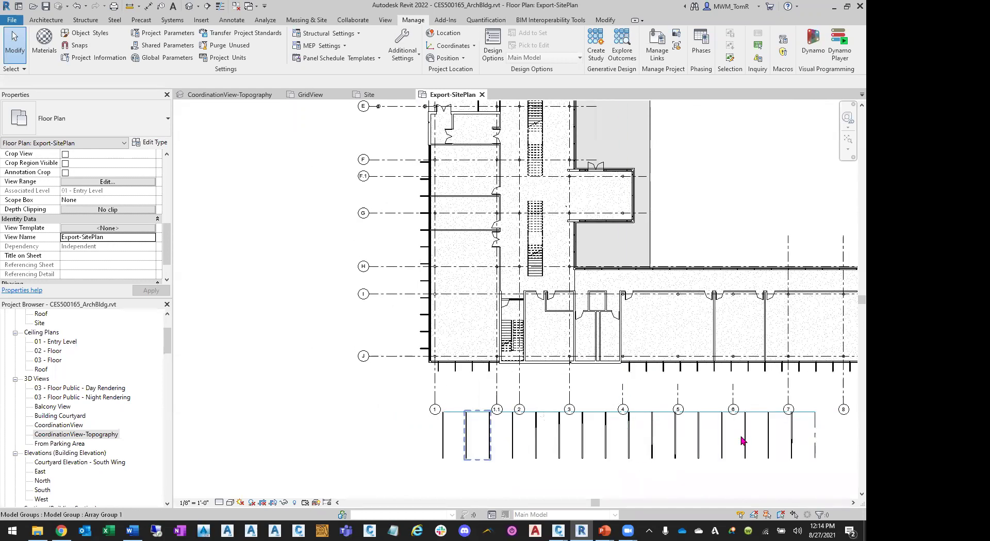
scroll(676, 389, "up", 5)
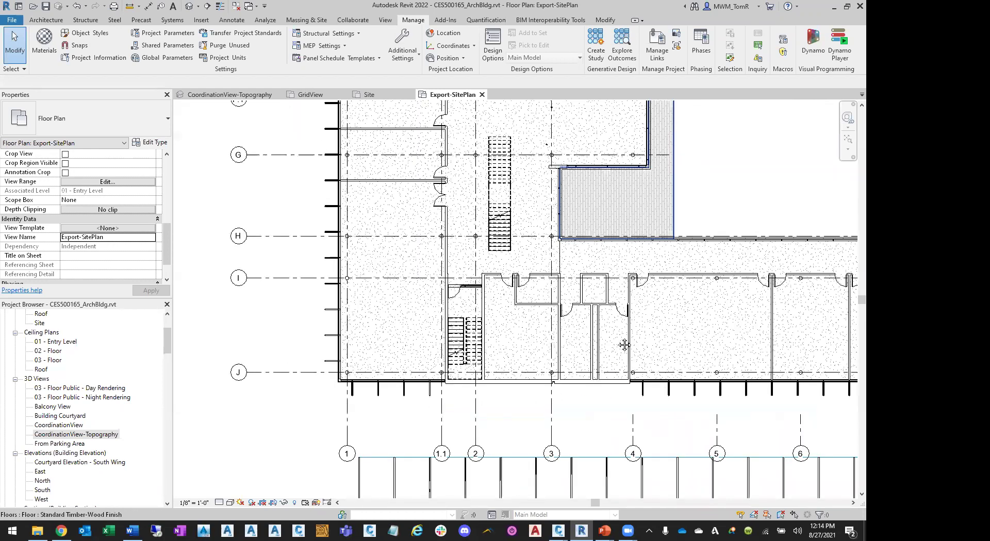
scroll(409, 319, "down", 5)
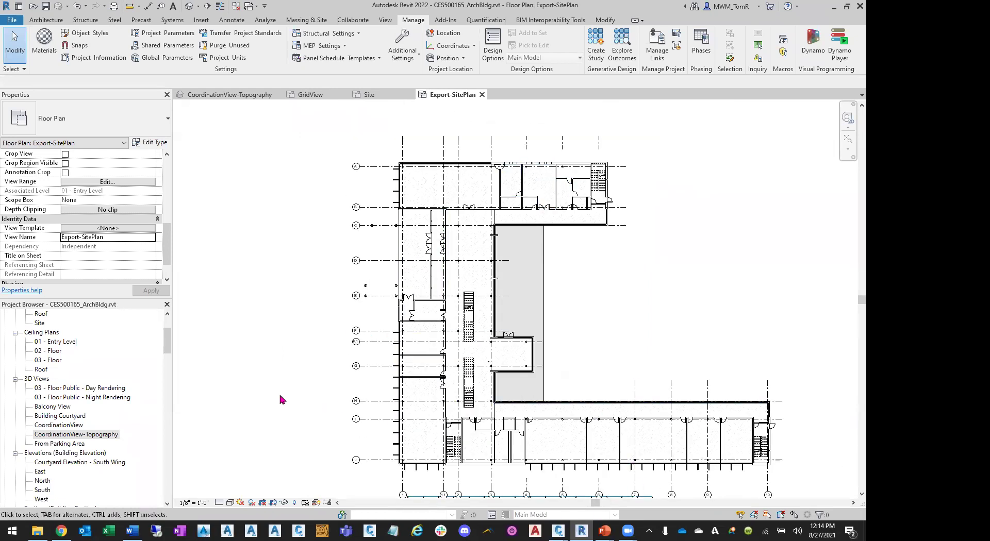
middle_click_drag(275, 408, 261, 358)
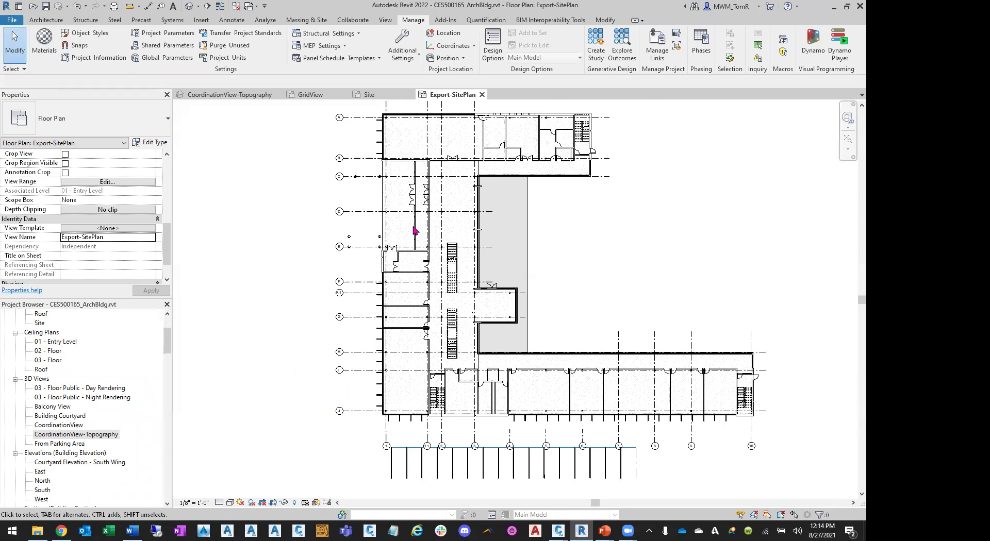
scroll(415, 231, "down", 2)
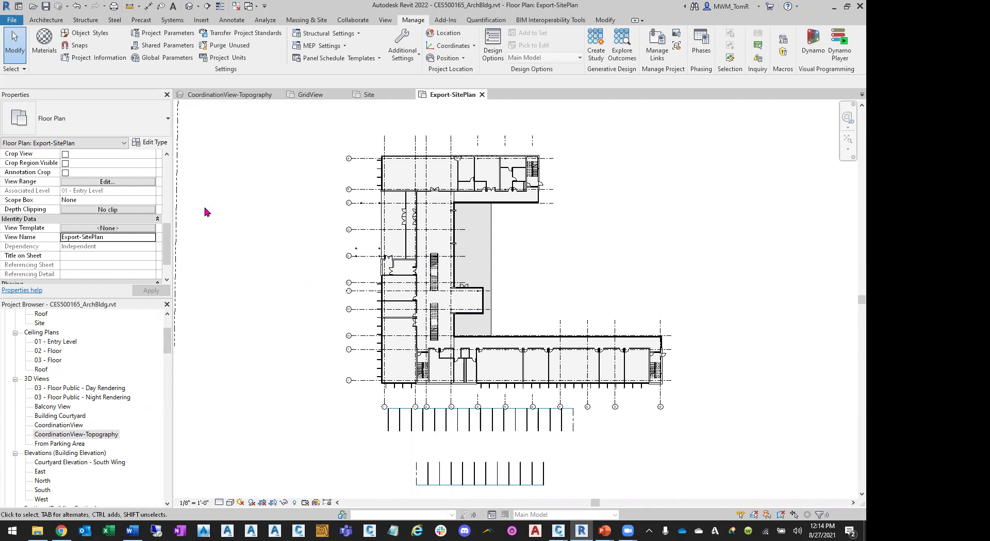
- Start a DWG export of the Export-SitePlan view with the in-session export setup and open the export setup settings
left_click(15, 22)
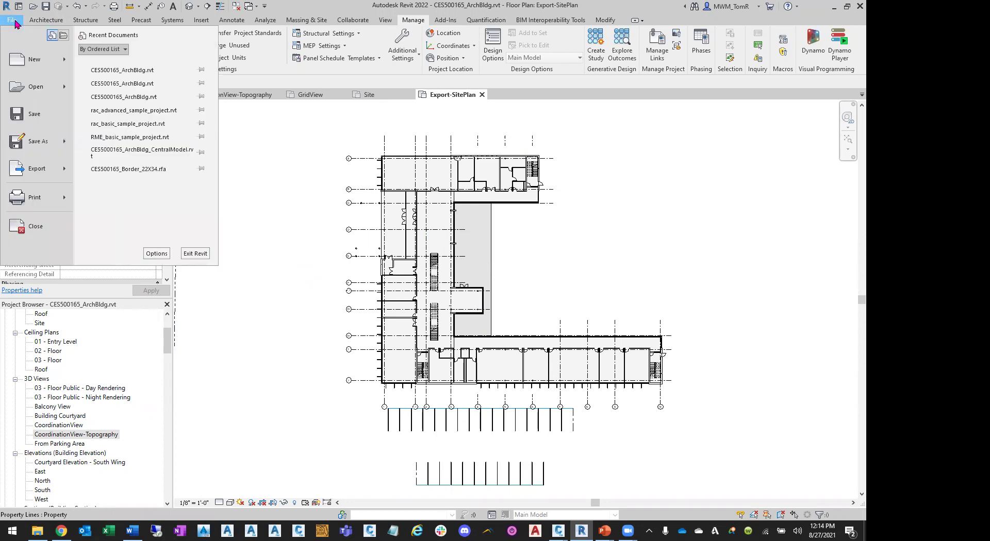
mouse_move(57, 176)
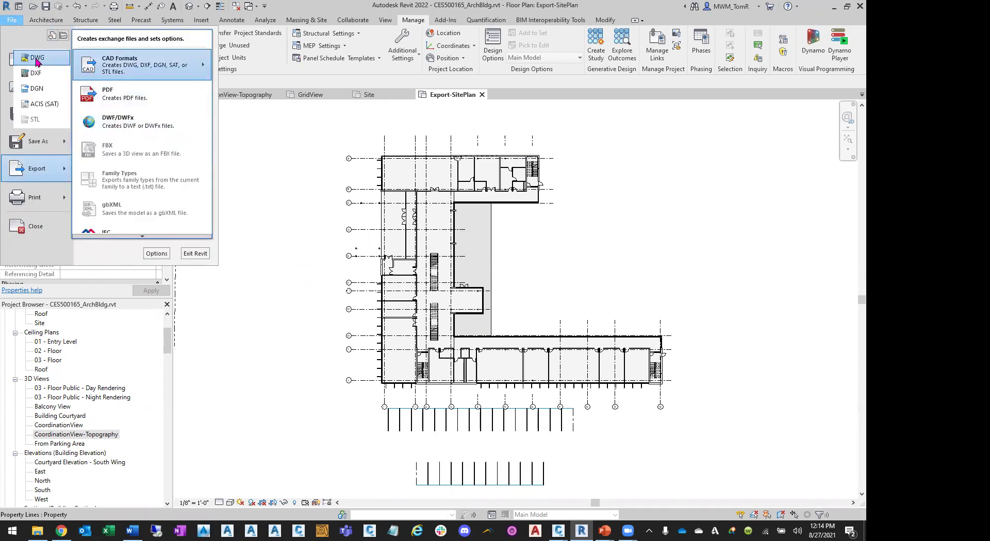
key("Escape")
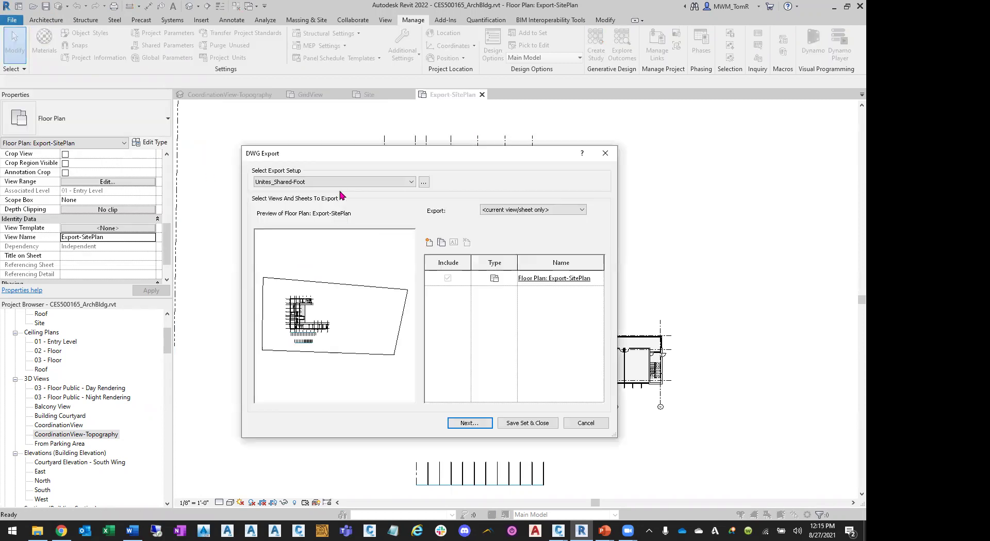
left_click(324, 182)
left_click(303, 191)
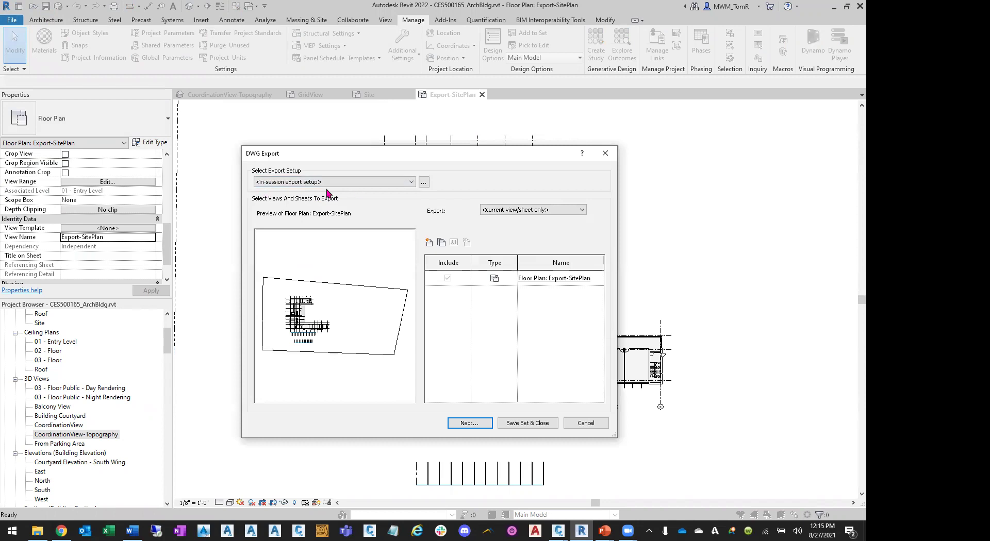
left_click(424, 183)
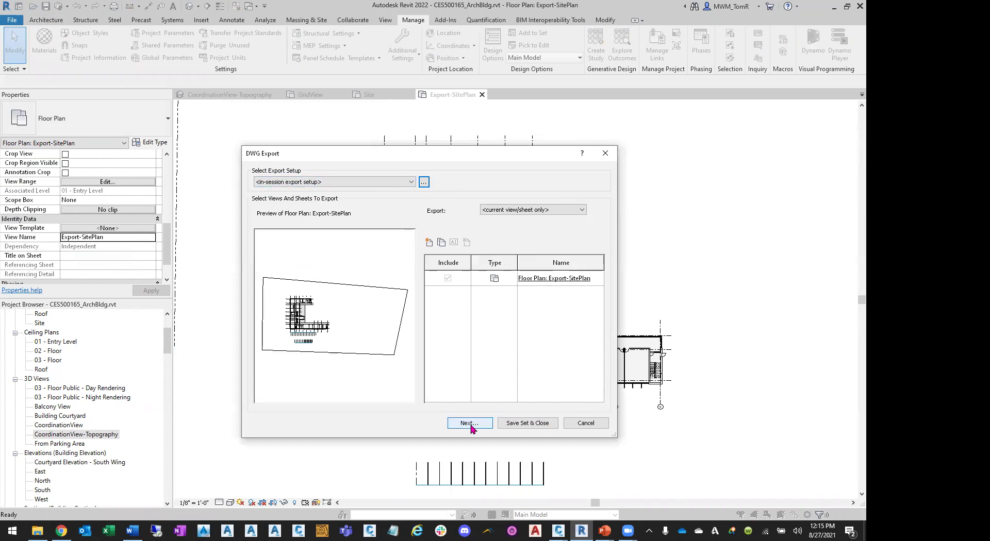
left_click(424, 182)
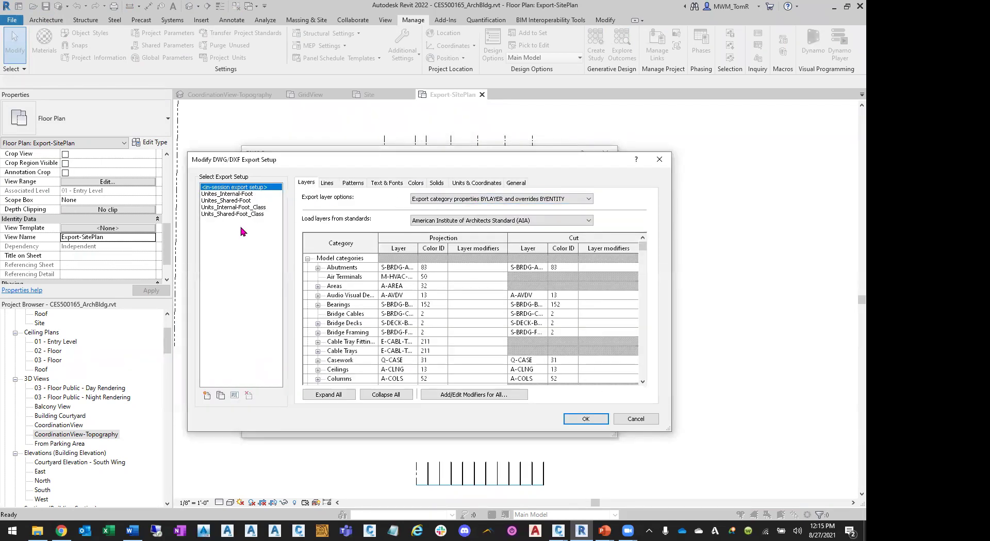
- Delete the Unites_Internal-Foot and Unites_Shared-Foot export setups
left_click(237, 193)
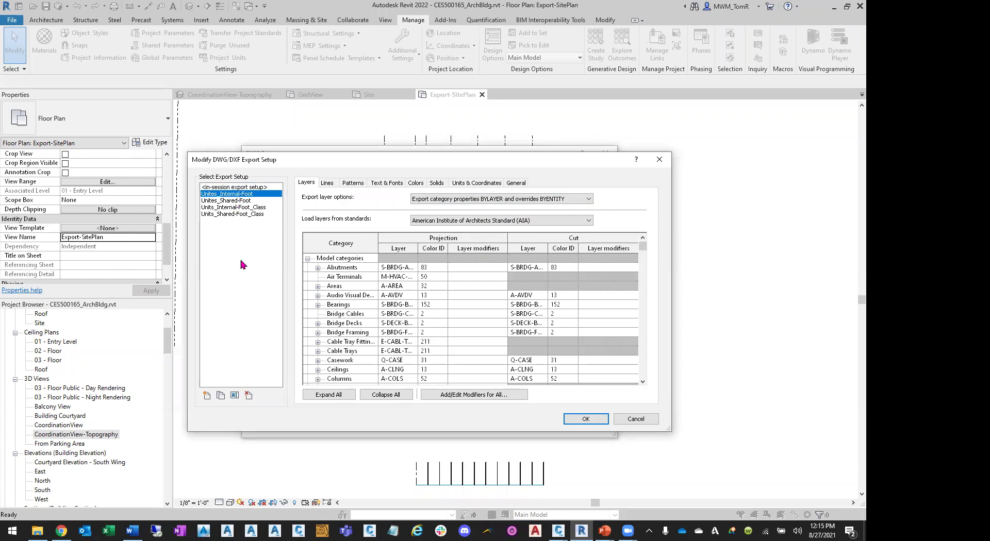
left_click(248, 395)
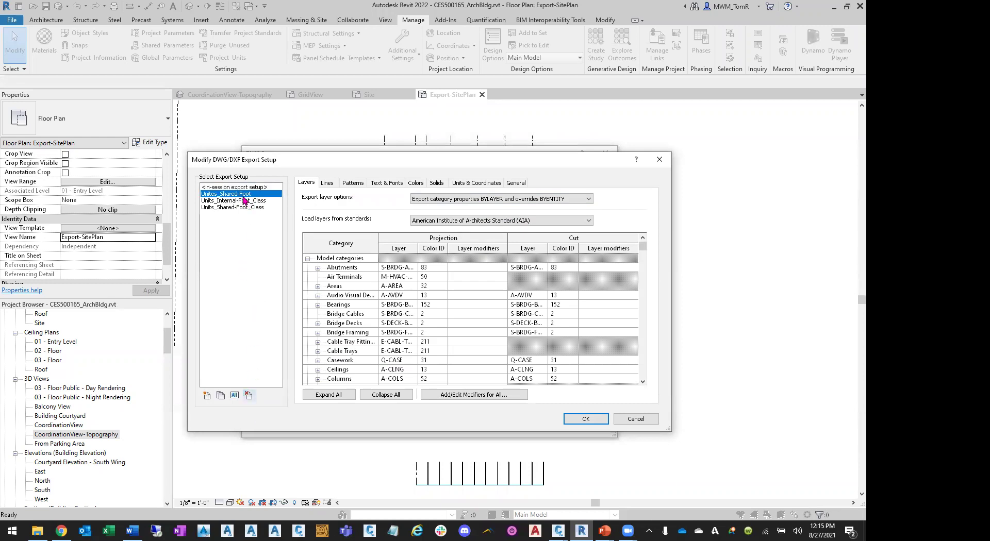
left_click(248, 396)
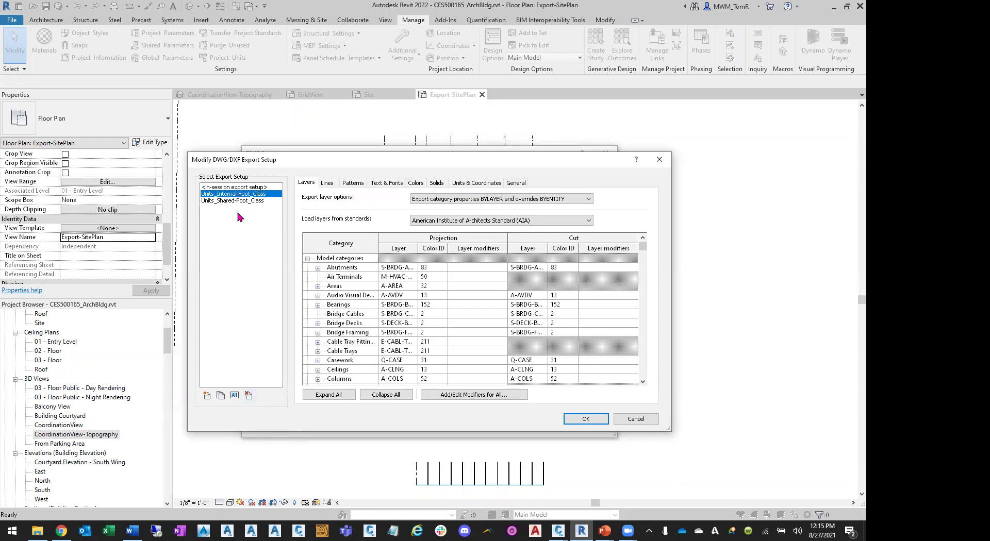
- Duplicate the in-session export setup as a new setup named Units_Internal-Foot
left_click(230, 188)
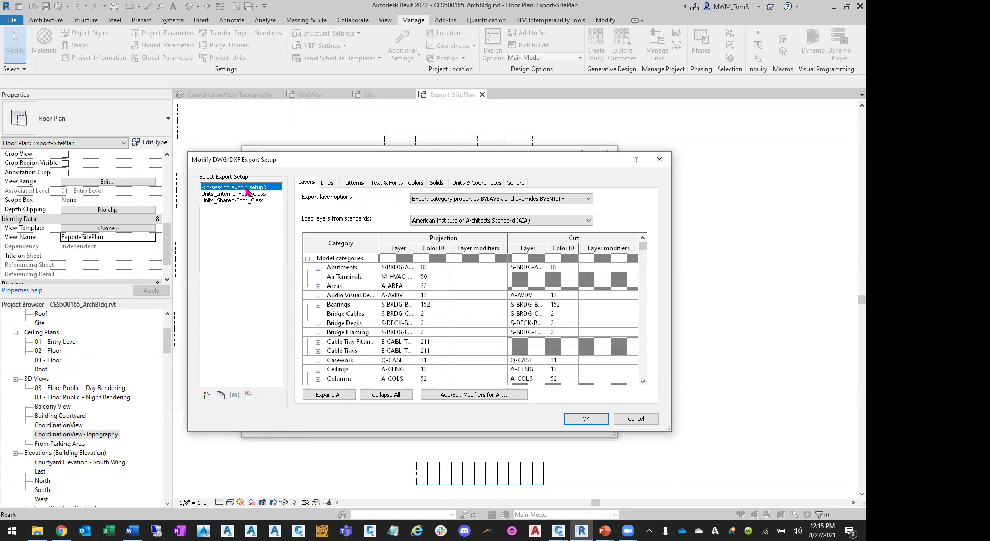
left_click(220, 397)
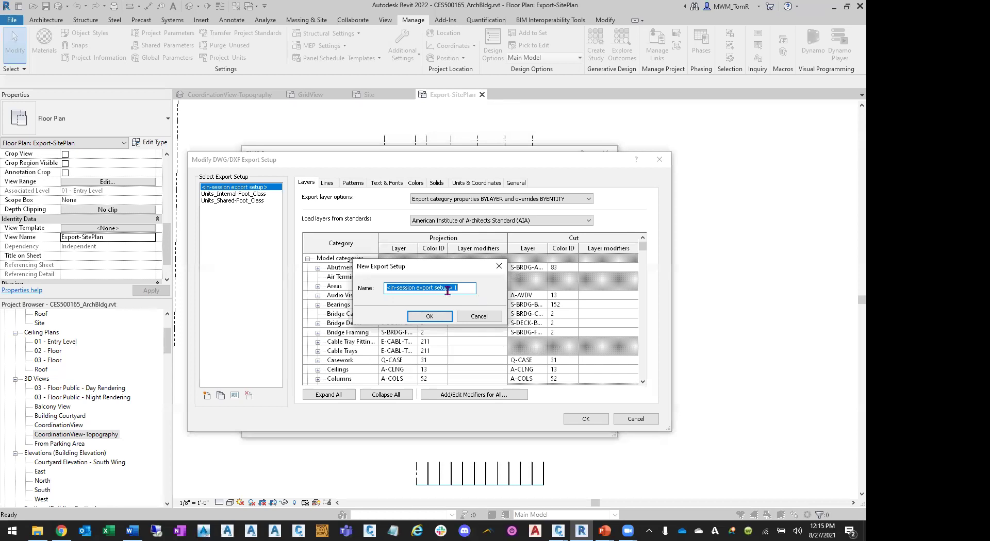
type("Units_Internal-Foot")
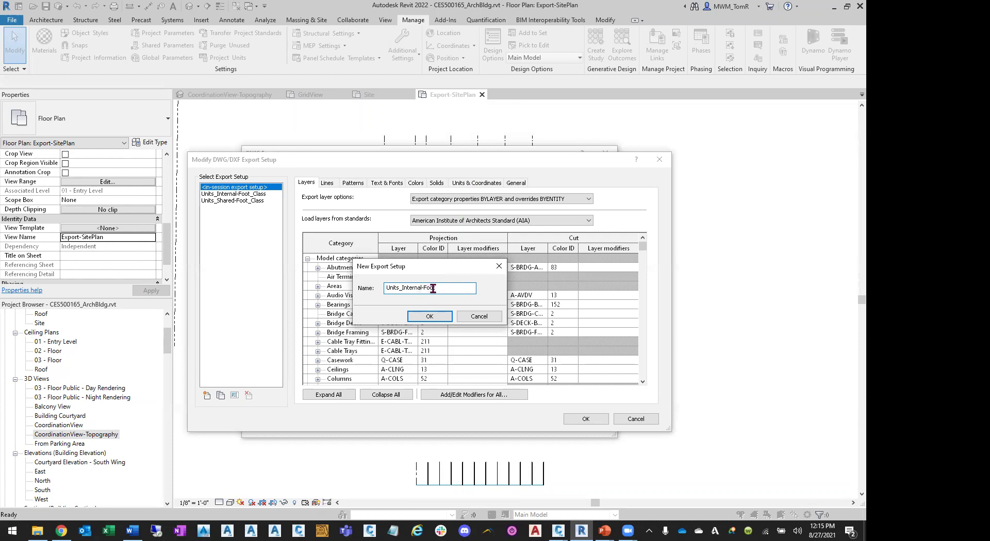
left_click(427, 317)
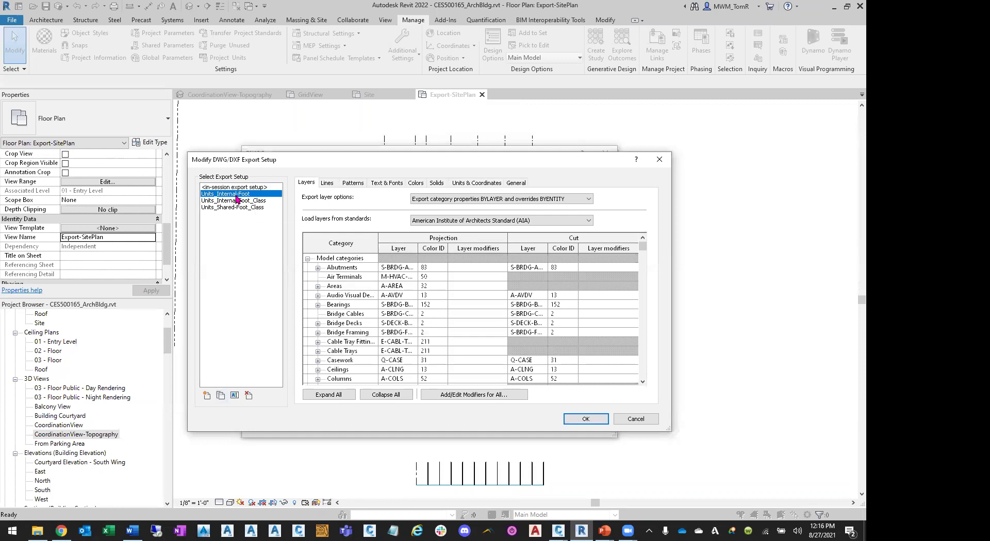
- Set the DWG unit of the Units_Internal-Foot setup to Foot and accept the export setup
left_click(475, 183)
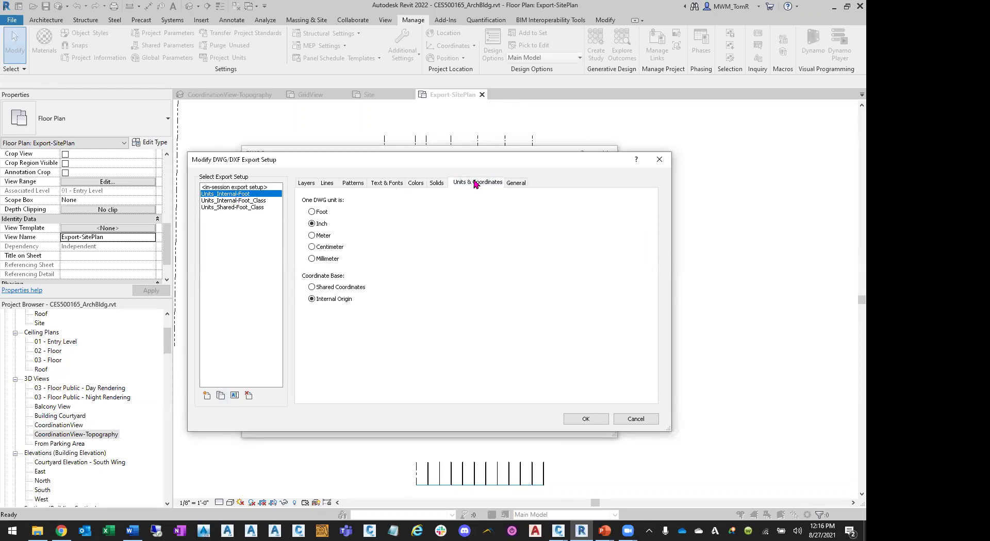
left_click(319, 211)
left_click(586, 419)
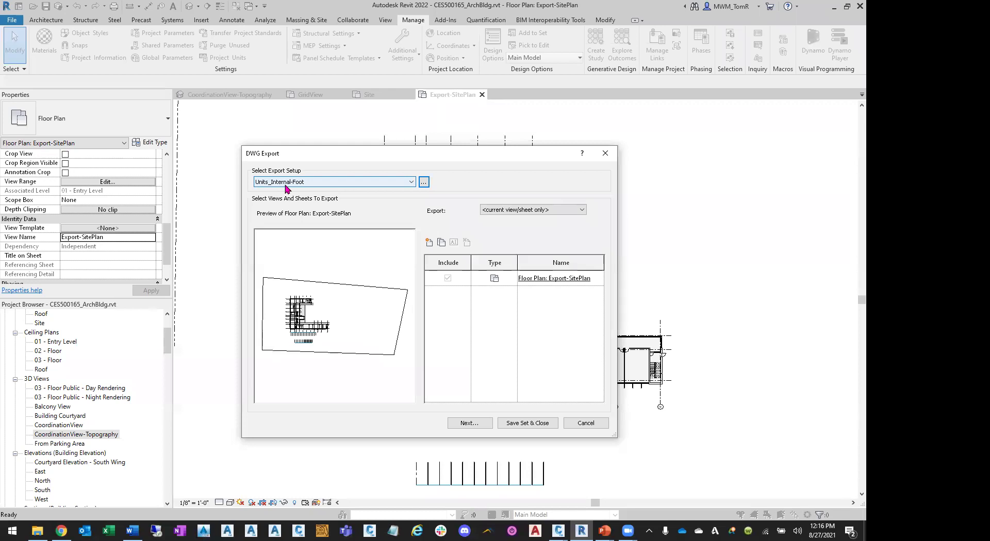
- Export the view to the Arch folder, overwriting CES50000165_ArchSitePlan-Internal-Foot.dwg
left_click(486, 423)
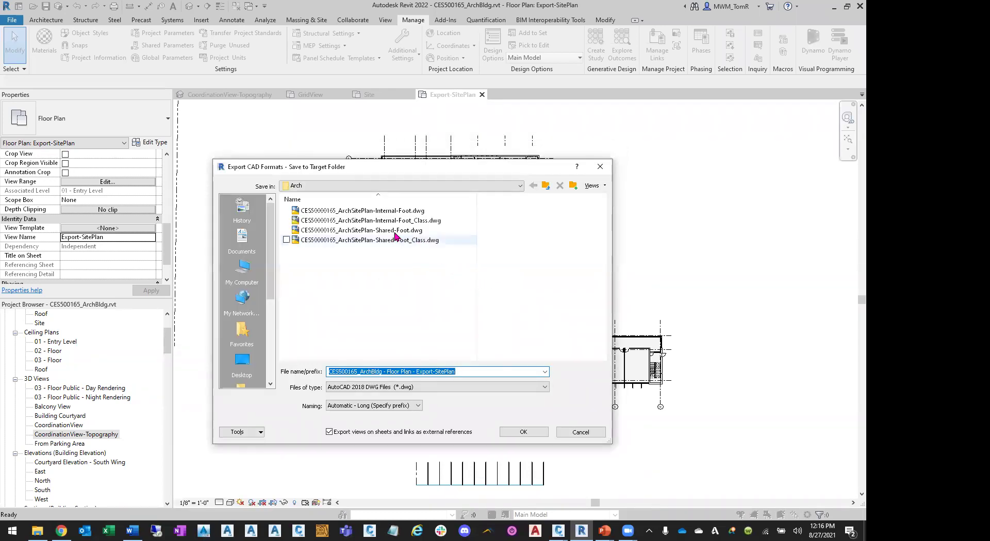
left_click(396, 211)
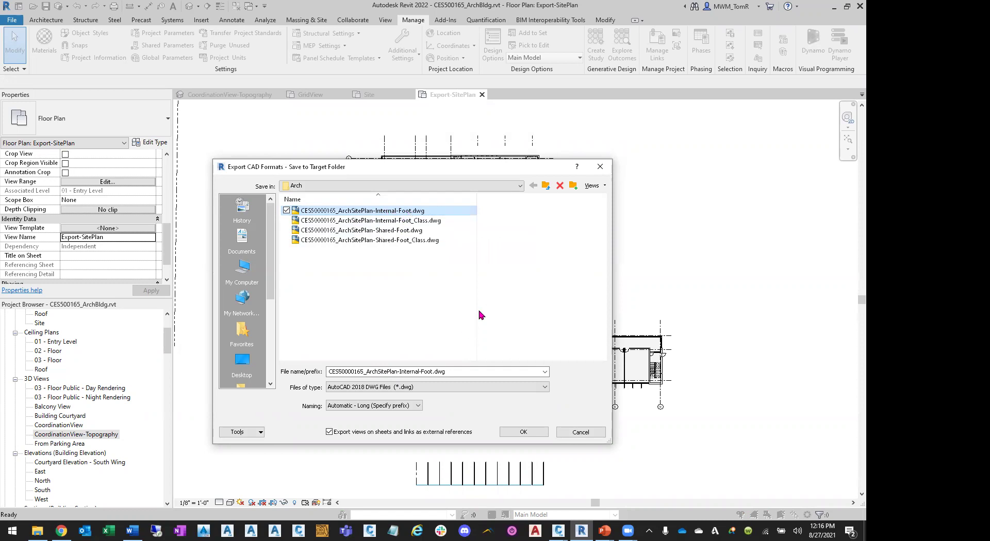
left_click(524, 432)
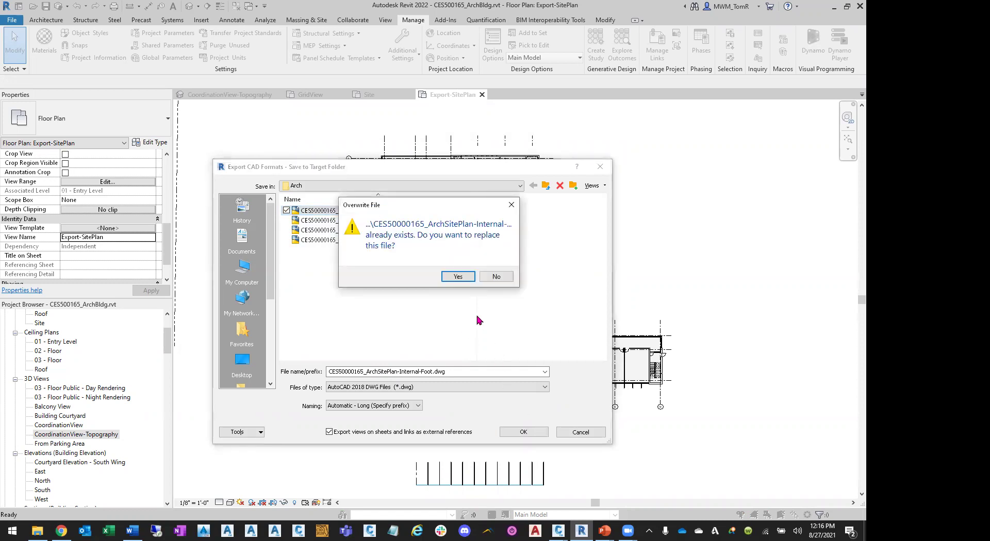
left_click(458, 277)
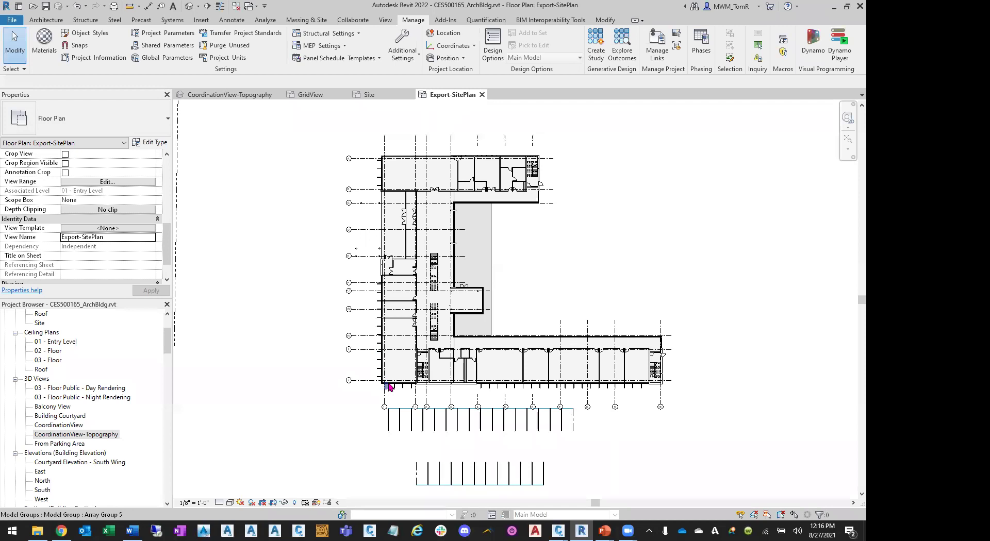
- Inspect the round concrete column at grid intersection J-1 in the site plan
scroll(388, 387, "up", 2)
scroll(387, 387, "up", 5)
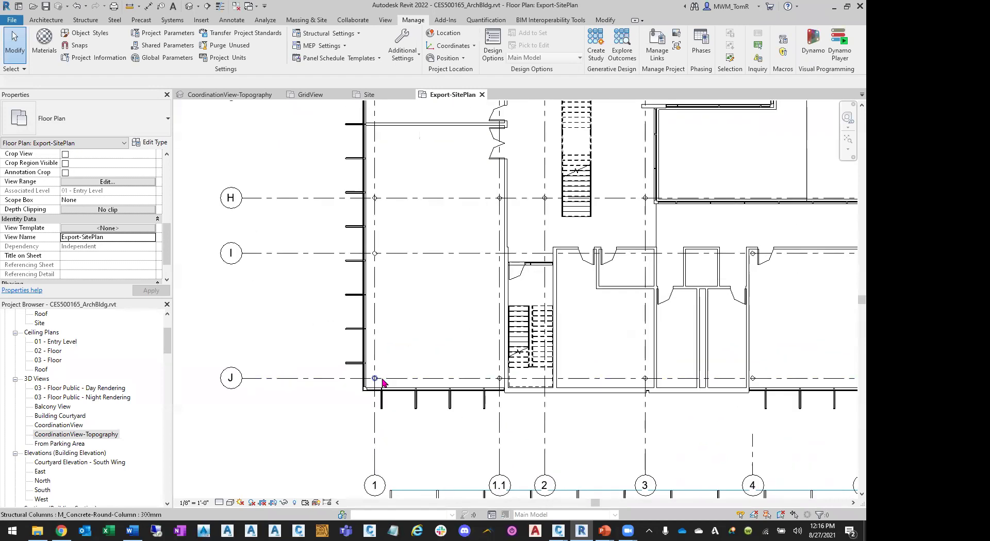
scroll(375, 393, "up", 2)
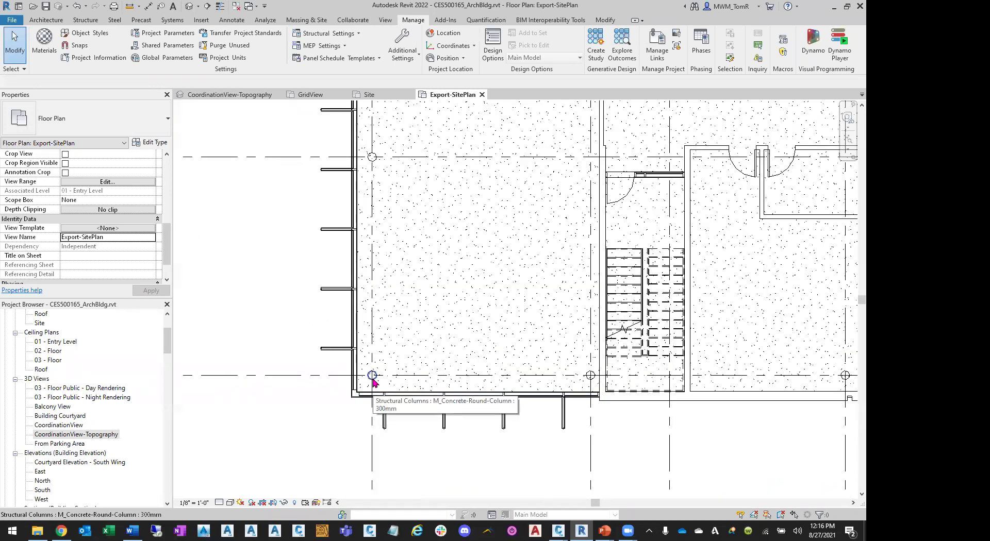
- Inspect the round concrete column on grid A at the building's outer corner, and view the whole site plan
scroll(373, 380, "down", 6)
scroll(381, 219, "down", 2)
scroll(384, 222, "up", 3)
scroll(388, 222, "up", 4)
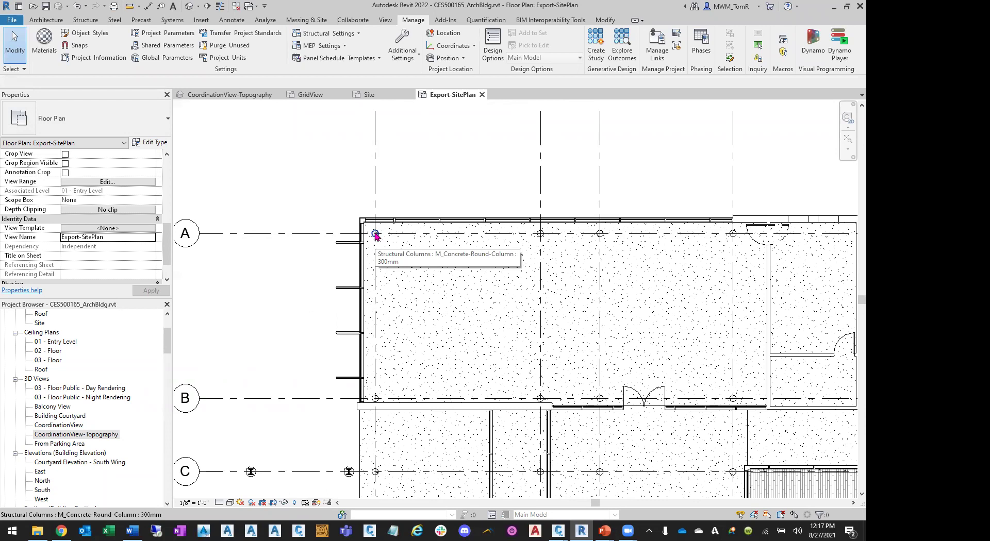
scroll(400, 214, "down", 8)
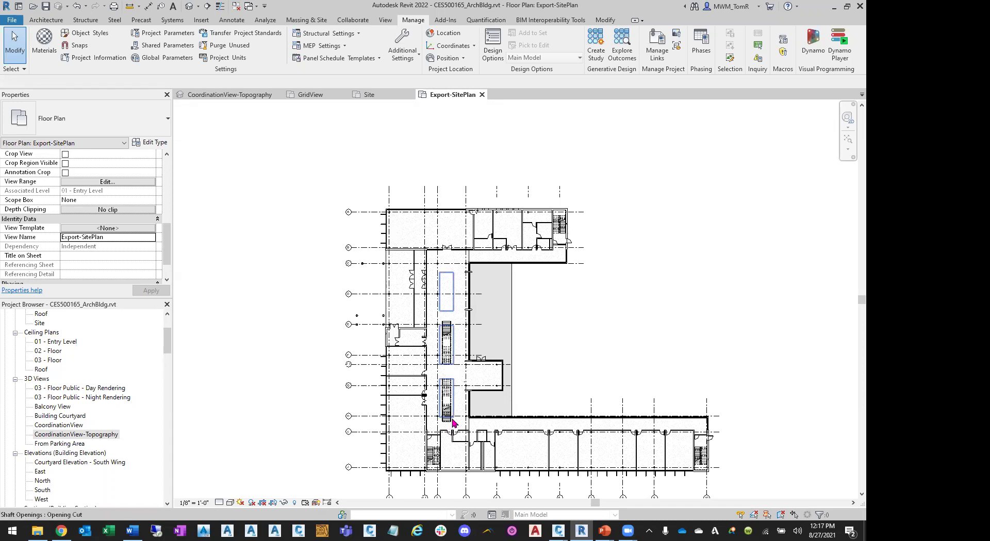
- Switch to xCES5000165_P-Site.dwg in Civil 3D and examine the rectangular site parcel and its surroundings
mouse_move(557, 531)
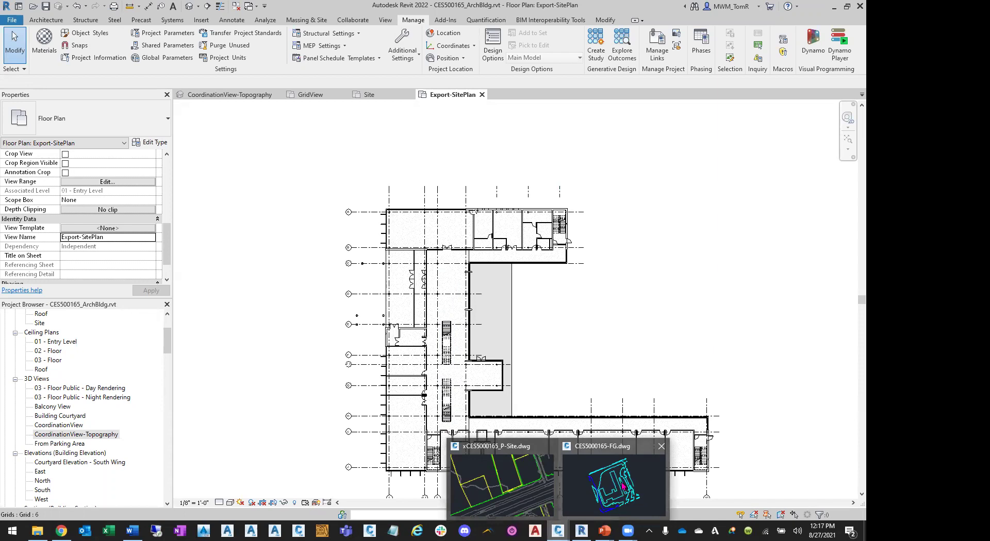
left_click(500, 482)
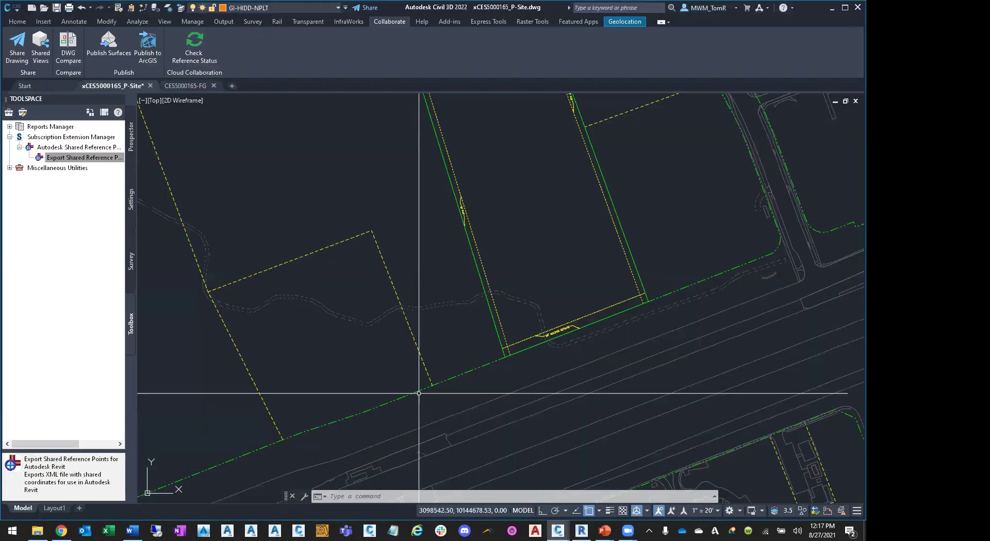
scroll(382, 235, "down", 10)
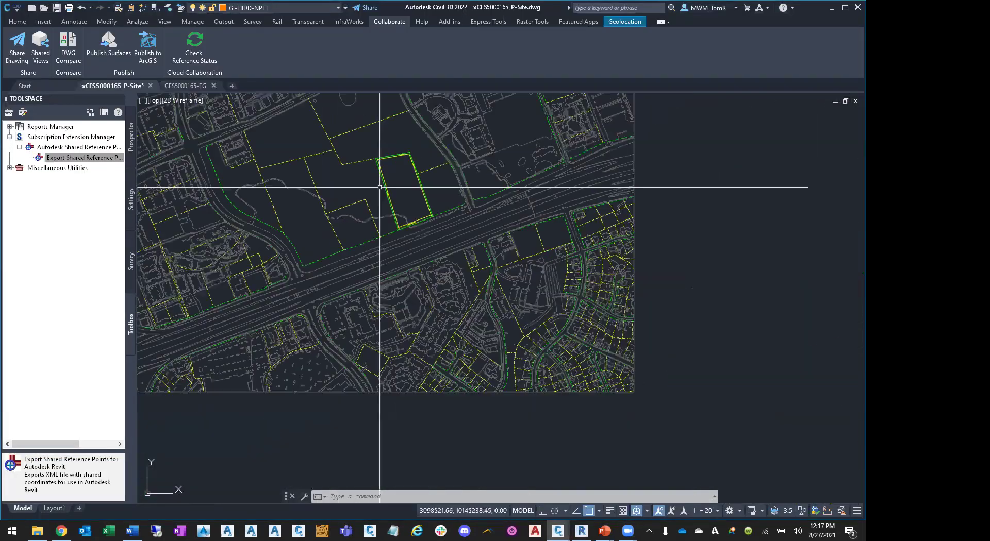
middle_click_drag(411, 240, 453, 277)
scroll(476, 267, "up", 5)
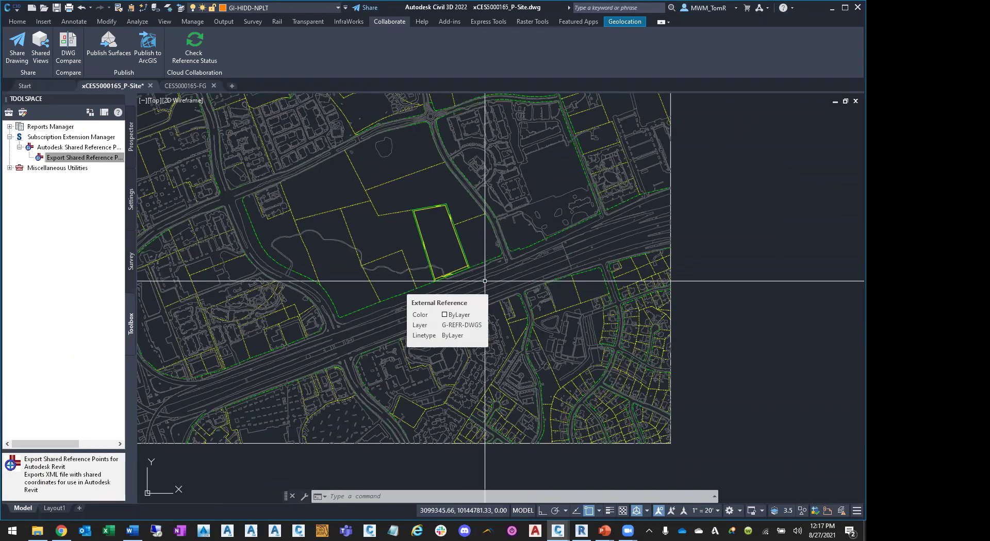
scroll(459, 251, "up", 3)
scroll(444, 228, "up", 2)
mouse_move(444, 229)
middle_mouse_down()
mouse_move(444, 256)
mouse_move(458, 257)
middle_mouse_up()
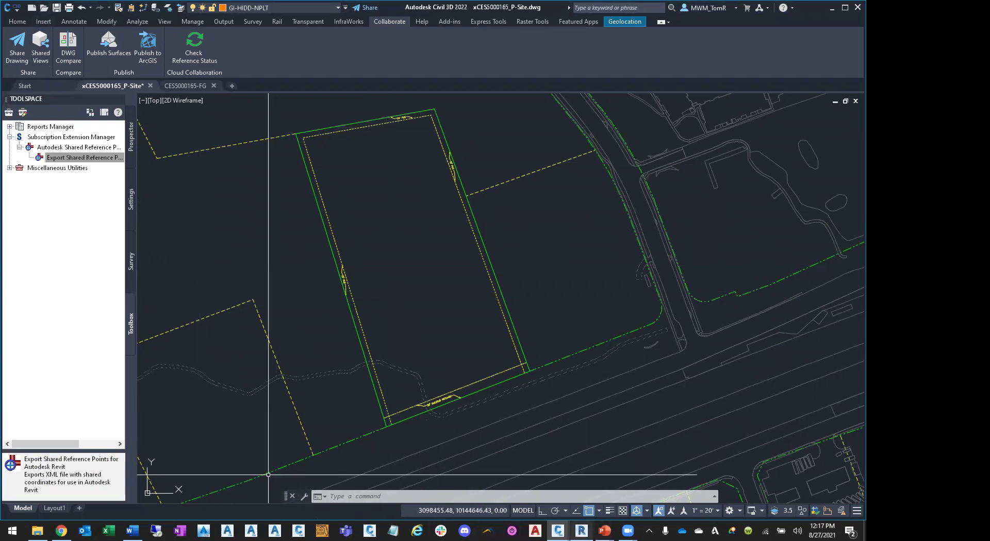
- Return to Revit and check the DWG export's target folder path up to the X: drive, closing the export without saving
left_click(581, 531)
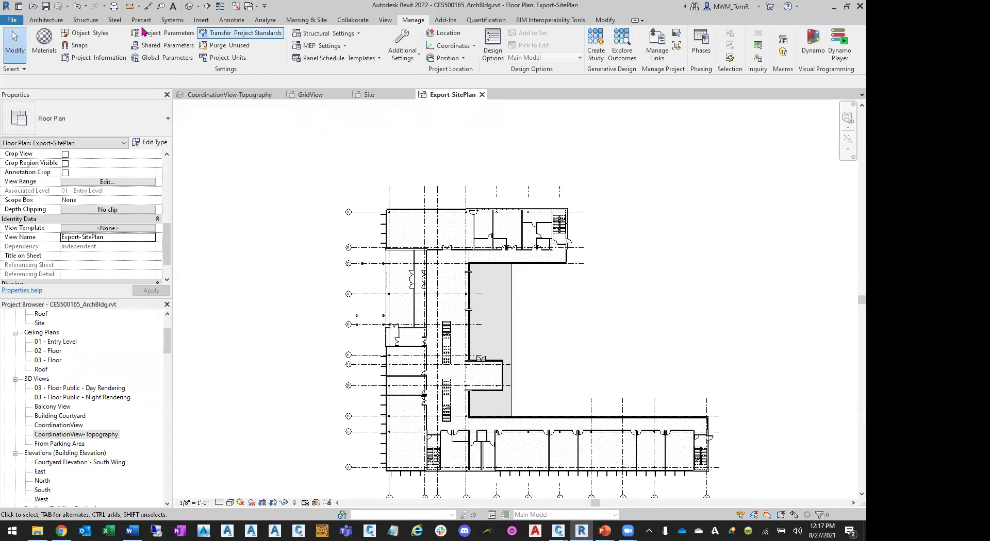
left_click(12, 20)
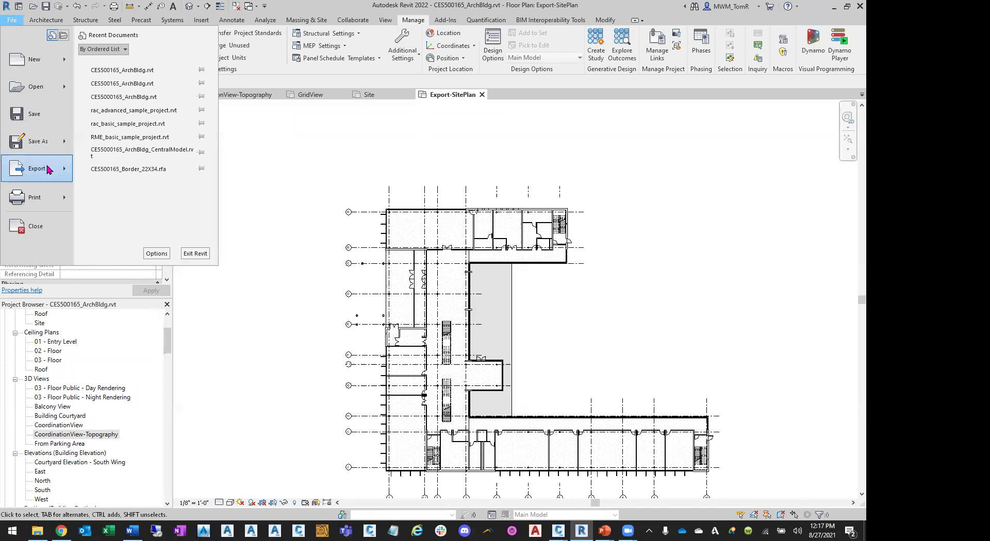
mouse_move(47, 170)
mouse_move(202, 65)
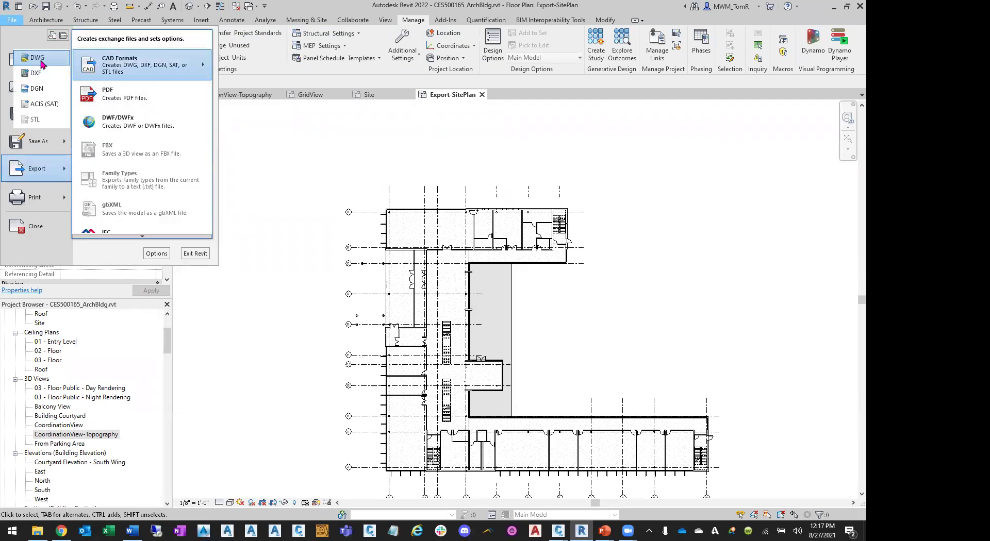
left_click(38, 58)
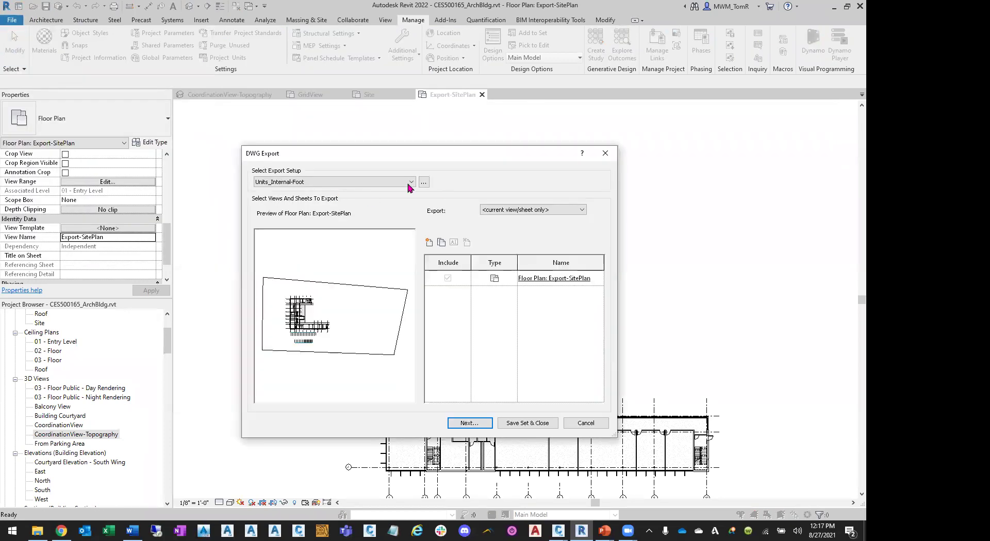
left_click(470, 423)
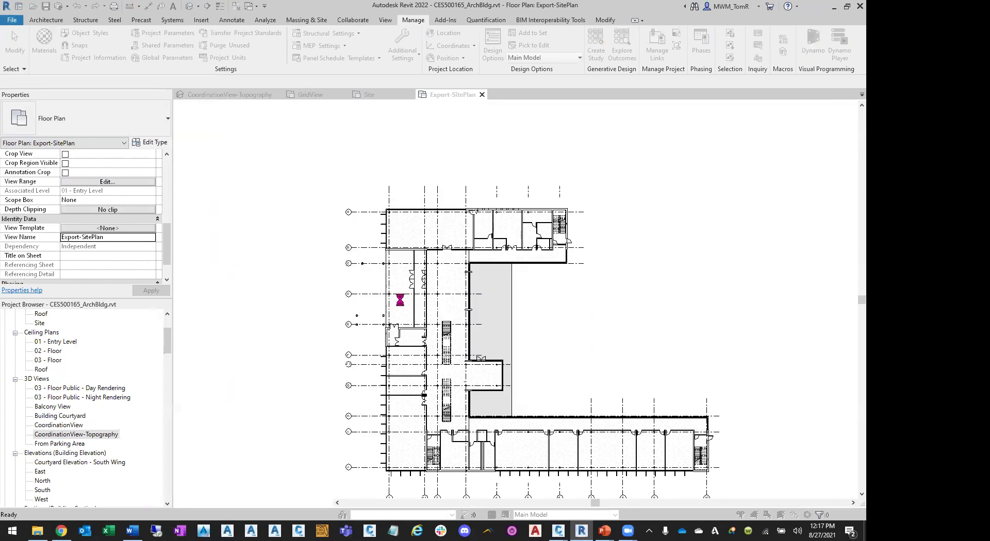
left_click(546, 190)
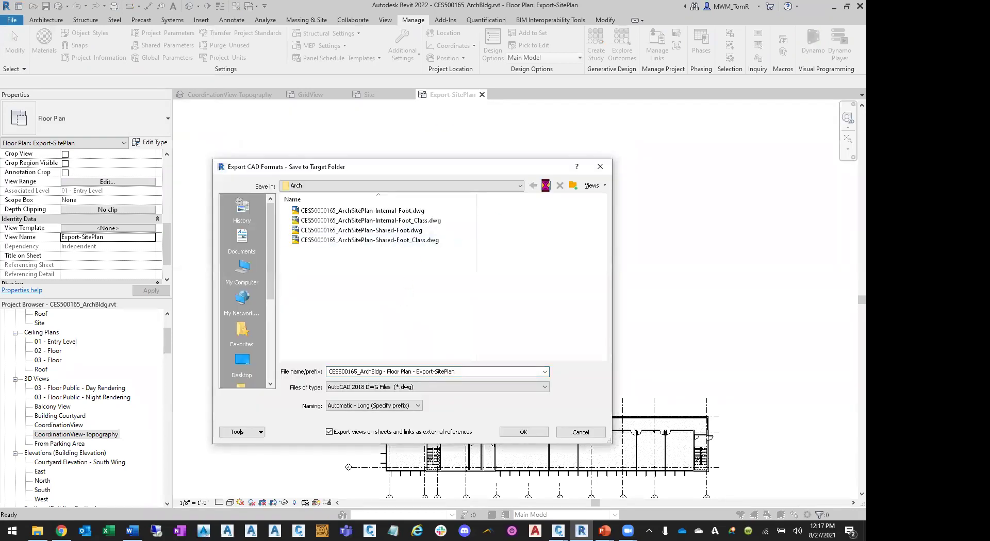
left_click(546, 189)
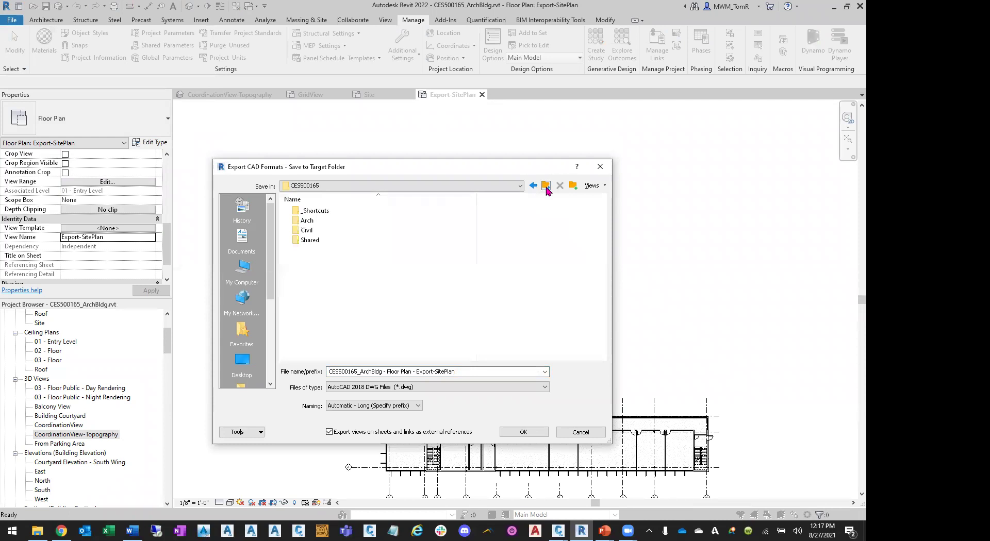
left_click(545, 189)
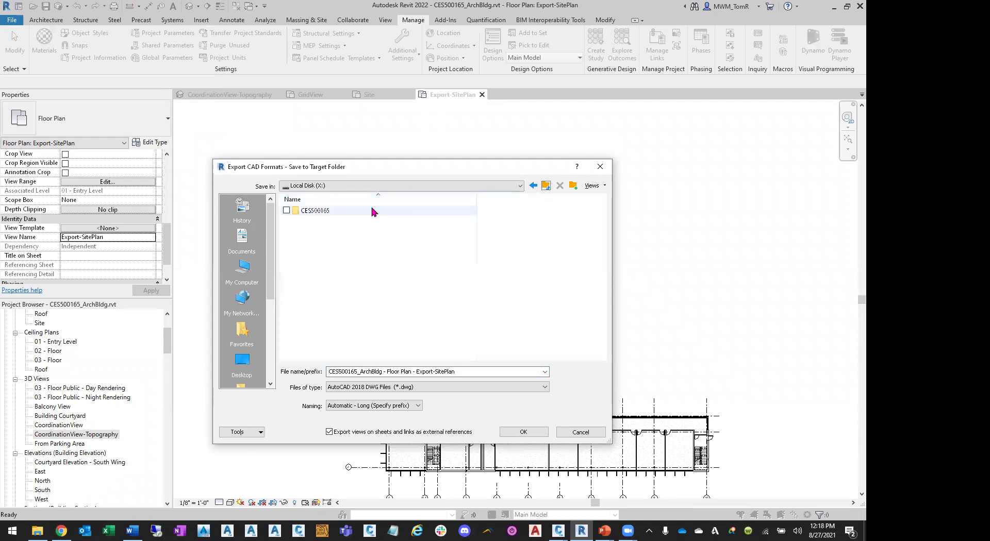
left_click(580, 432)
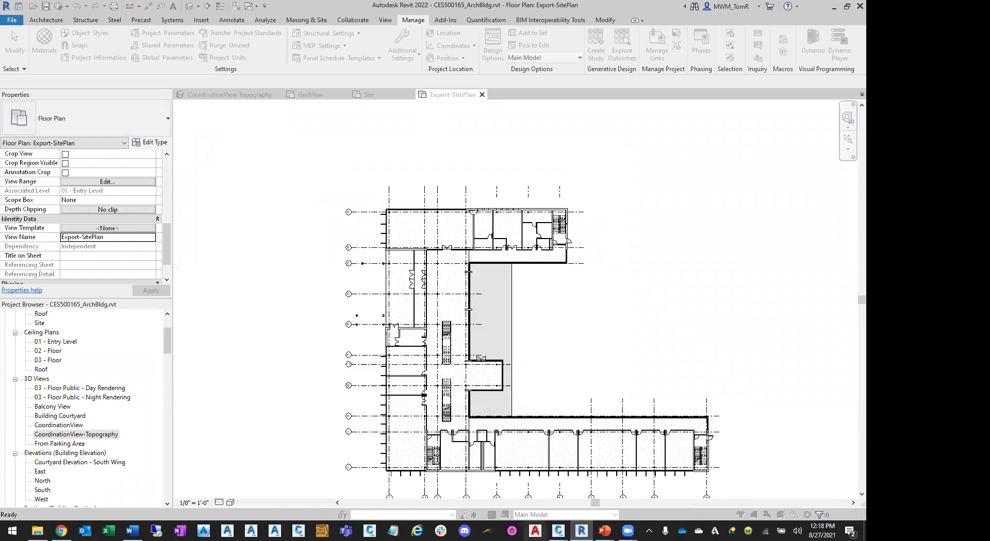
left_click(588, 425)
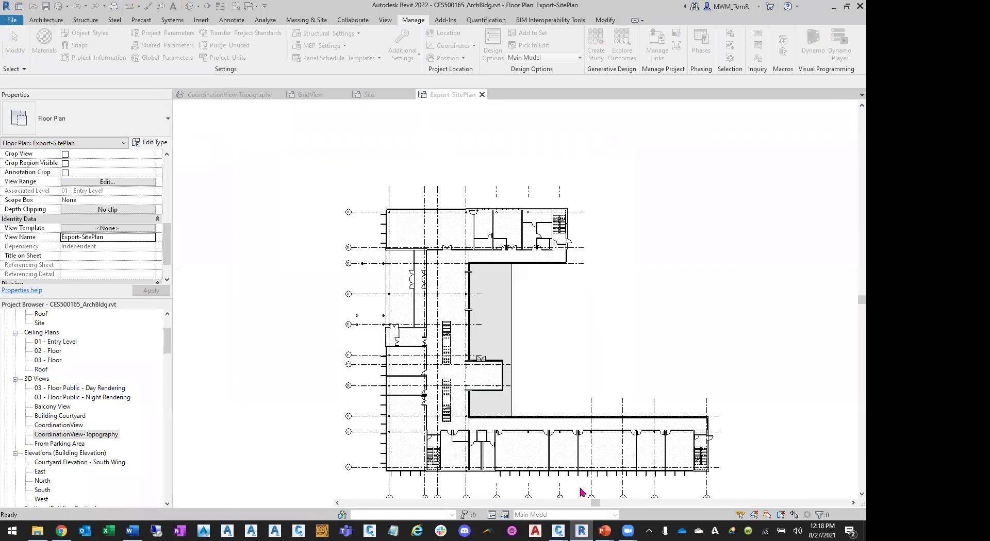
- In File Explorer, copy CES50000165_ArchSitePlan-Internal-Foot.dwg from the X: drive's CES500165\Shared\Arch folder
left_click(38, 531)
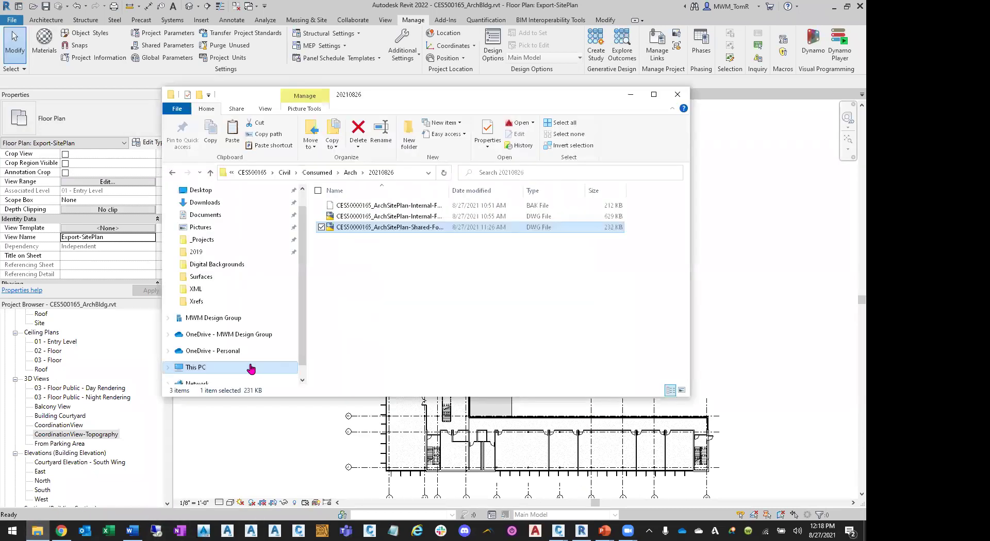
left_click(230, 368)
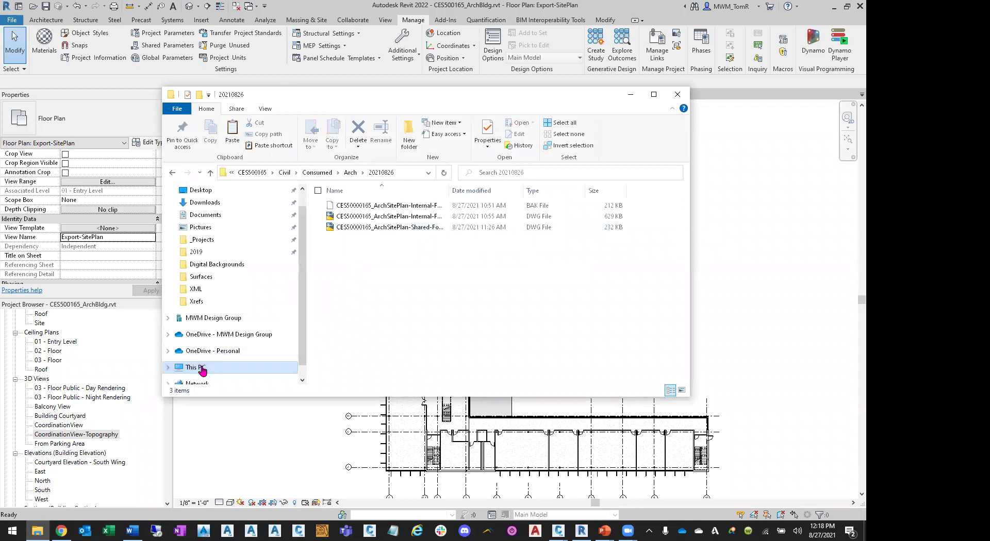
scroll(350, 323, "down", 2)
left_click(408, 302)
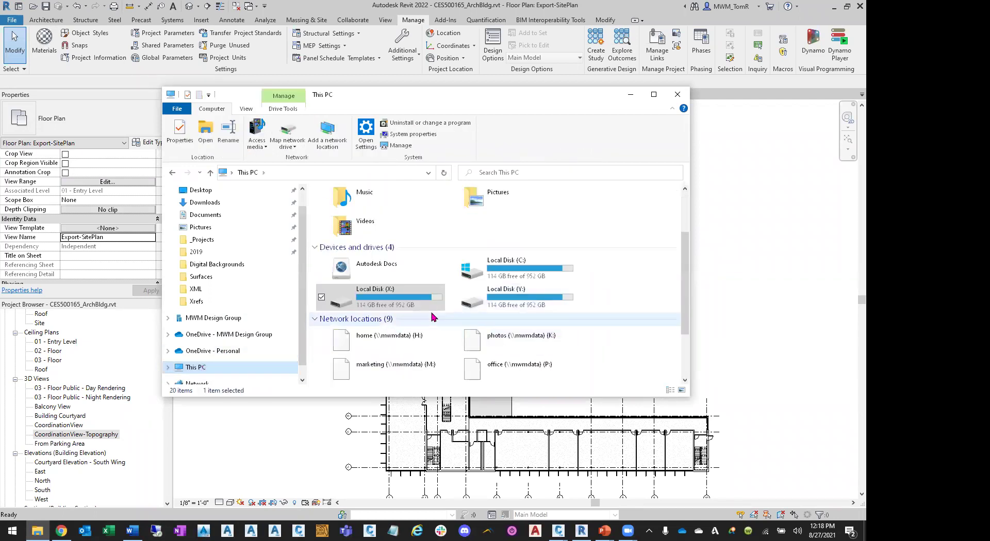
double_click(415, 305)
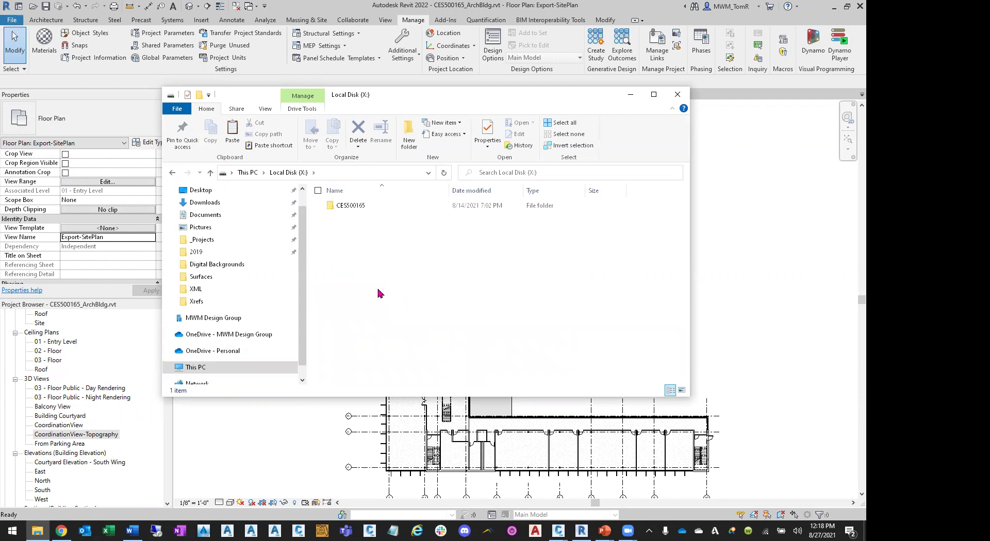
double_click(351, 207)
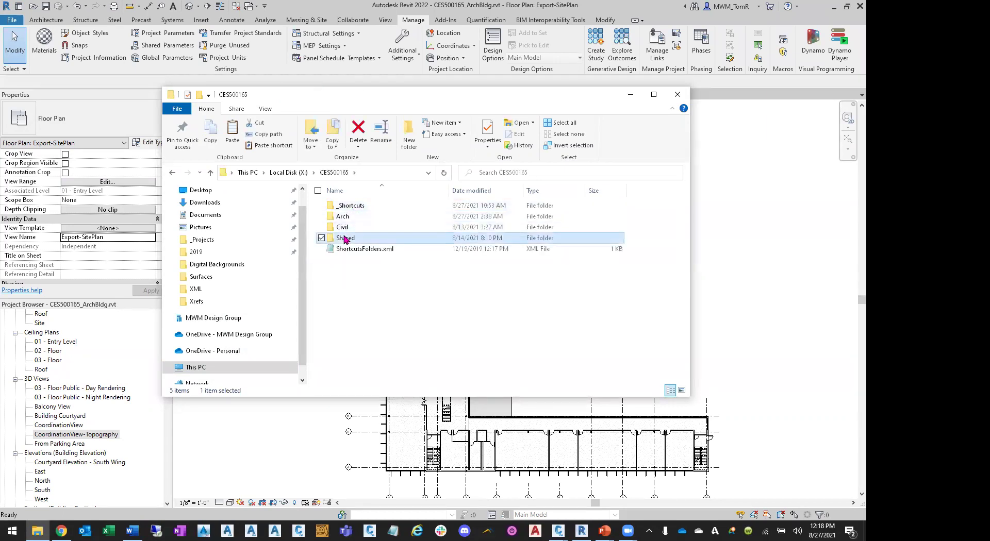
double_click(344, 238)
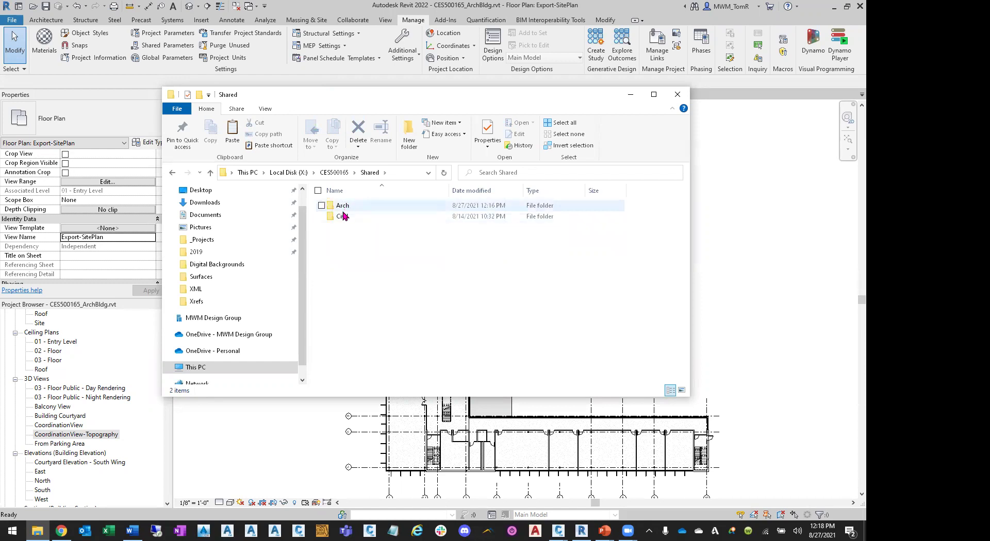
double_click(341, 208)
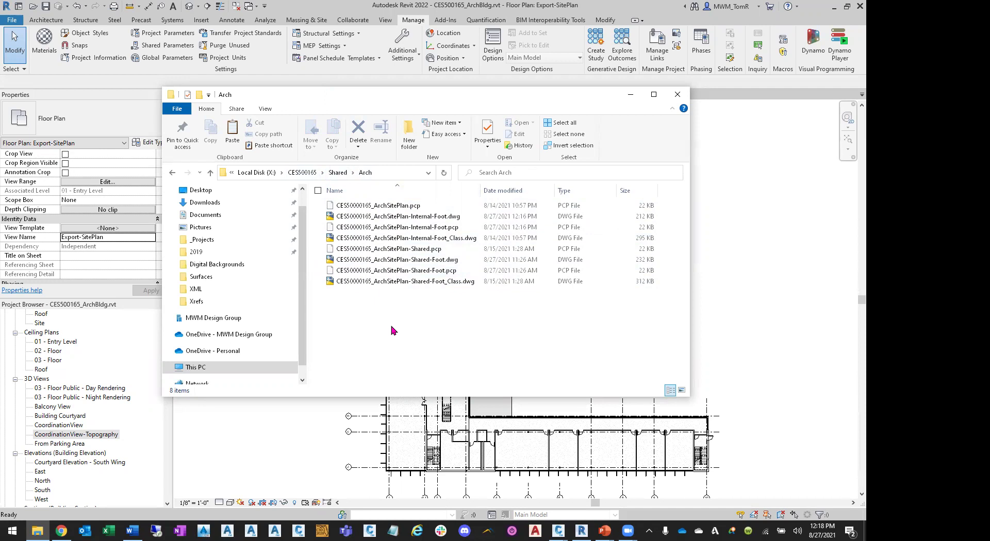
left_click(384, 219)
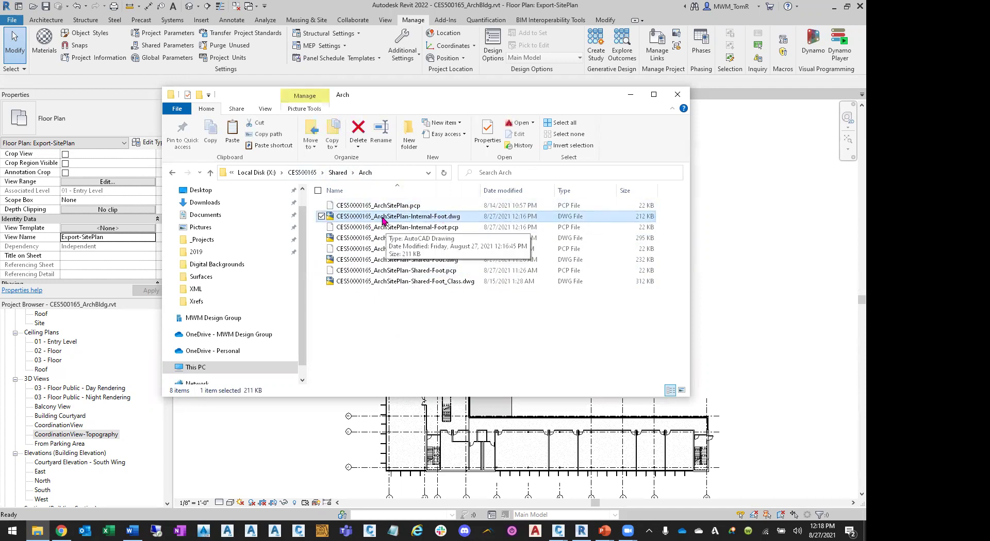
right_click(385, 218)
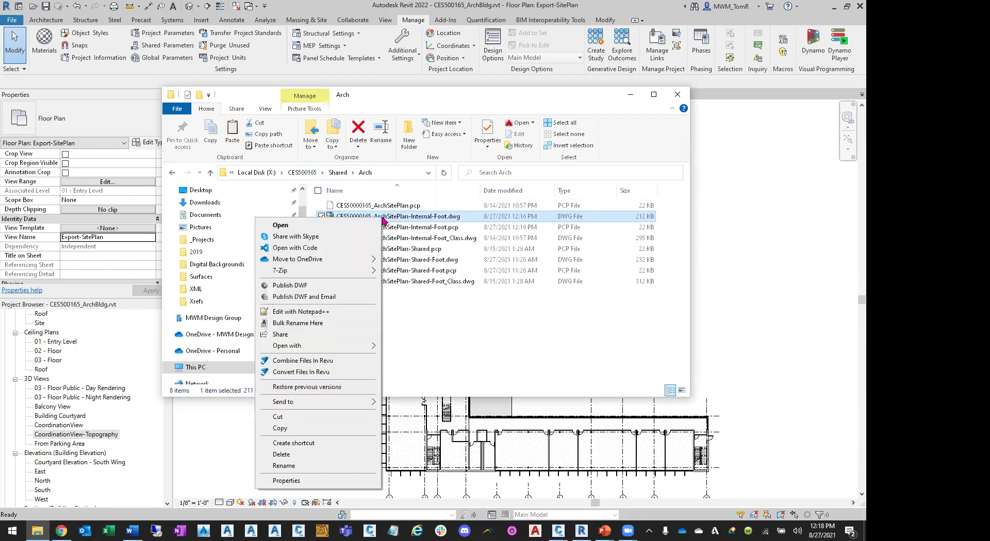
left_click(298, 432)
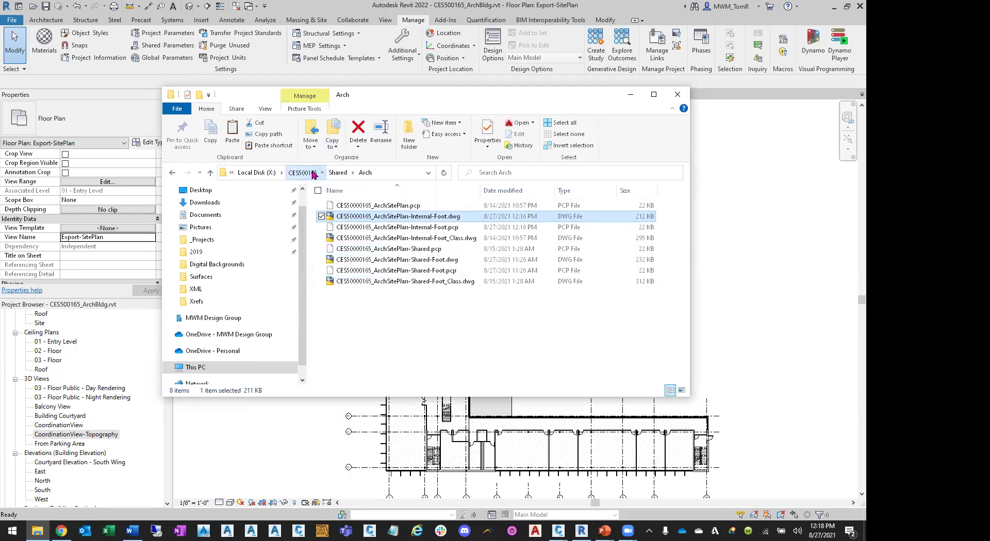
- Create a folder named 20210827 in CES500165\Civil\Consumed\Arch
left_click(303, 172)
double_click(343, 227)
double_click(343, 207)
double_click(342, 206)
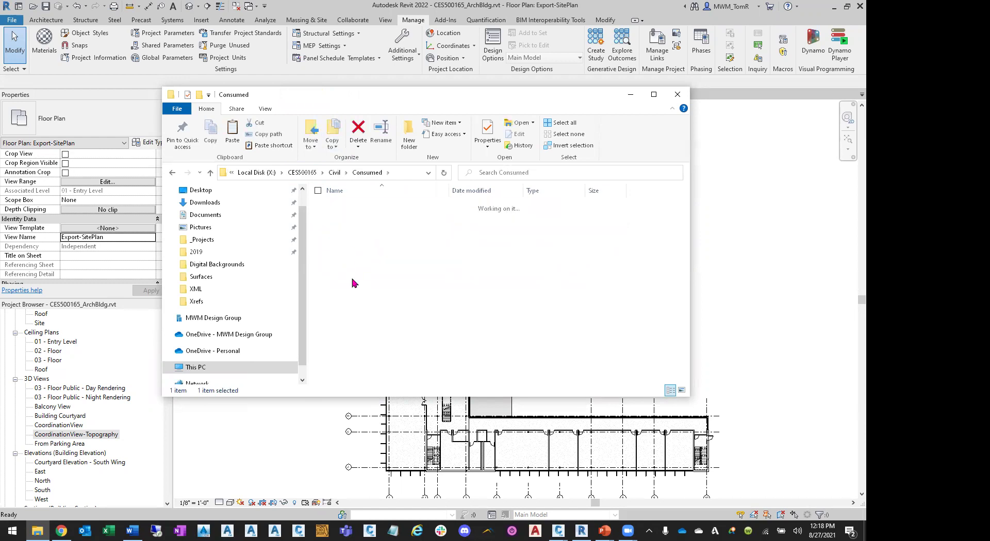
right_click(348, 345)
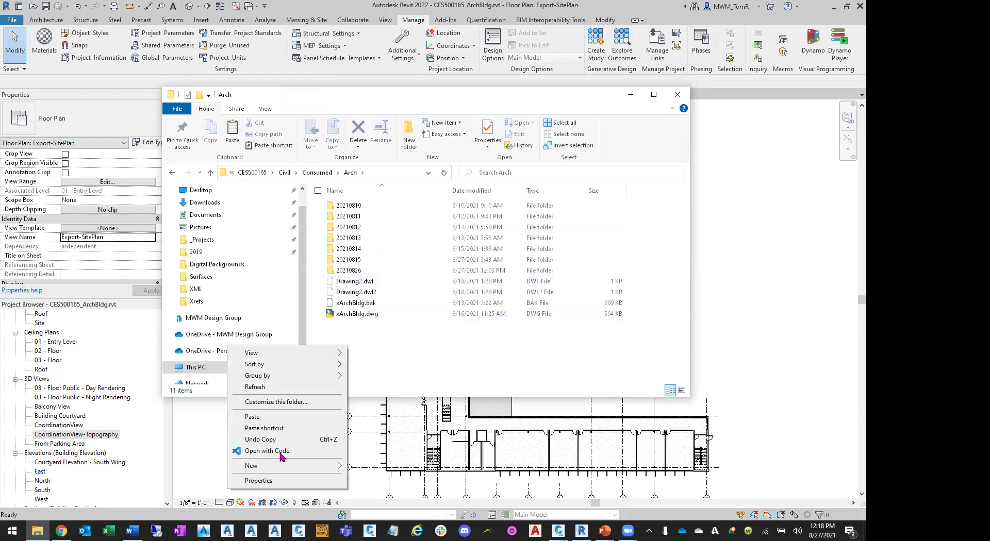
mouse_move(280, 466)
left_click(389, 336)
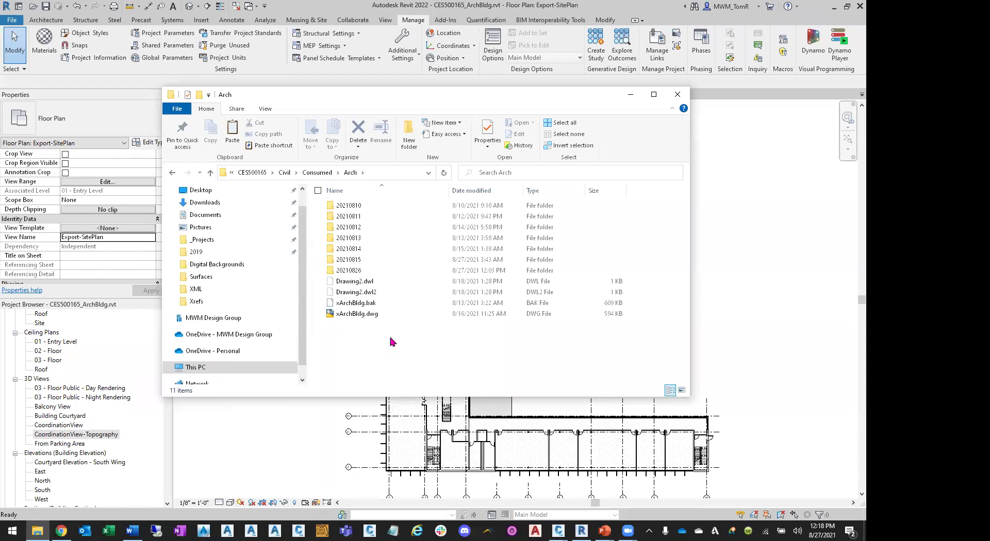
type("2021")
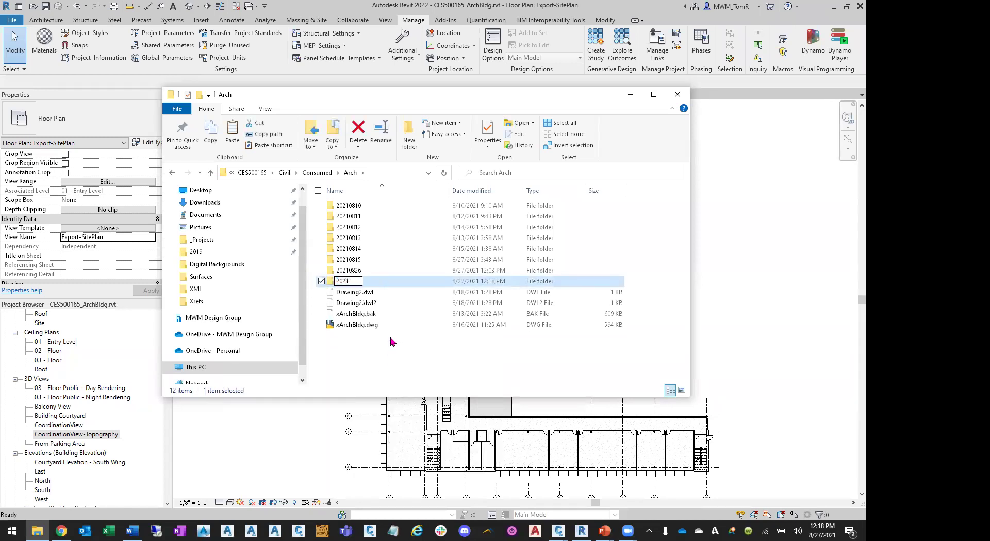
type("0827")
key("Return")
- Paste the copied site plan drawing into the 20210827 folder
double_click(353, 283)
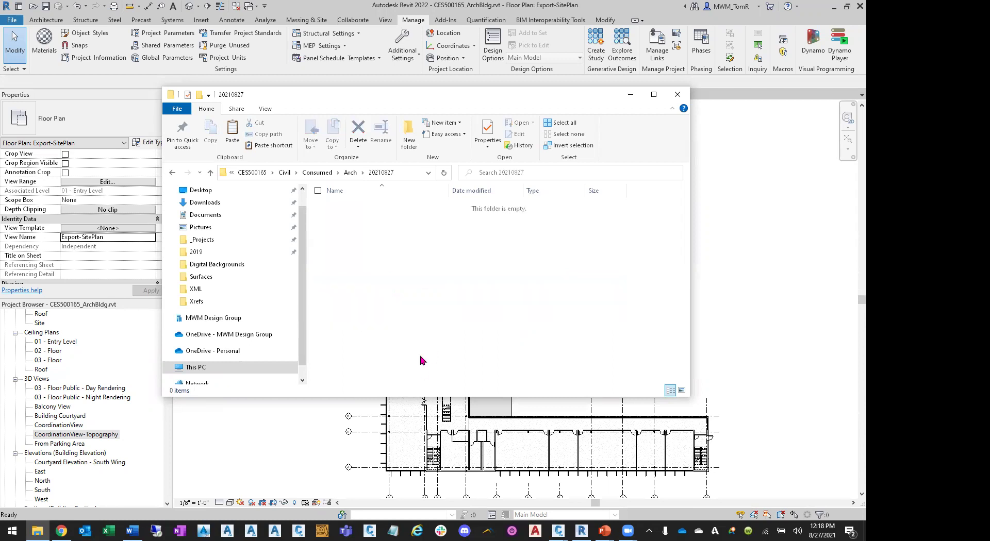
right_click(381, 222)
left_click(311, 300)
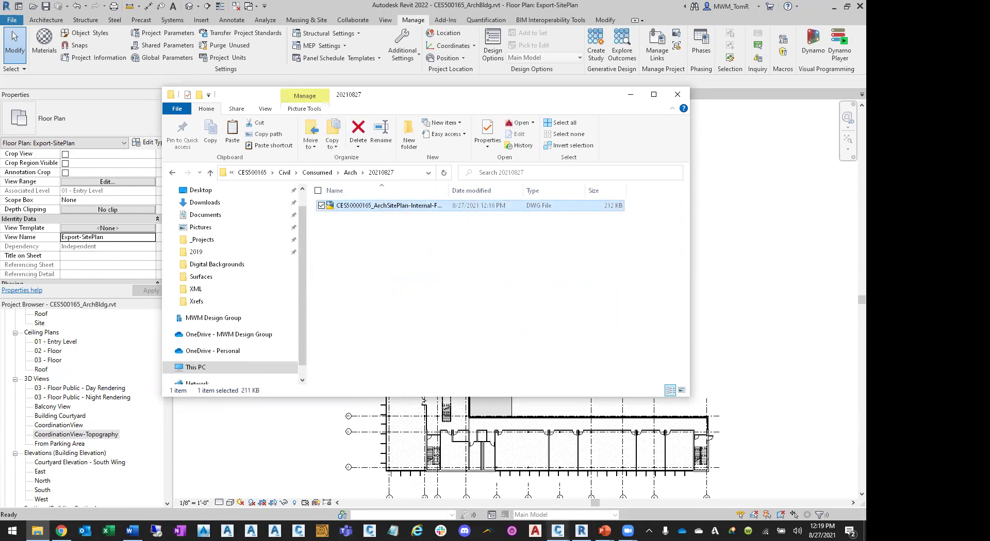
- Switch to Civil 3D and open CES50000165_ArchSitePlan-Internal-Foot.dwg from the Civil\Consumed\Arch\20210827 folder
mouse_move(558, 531)
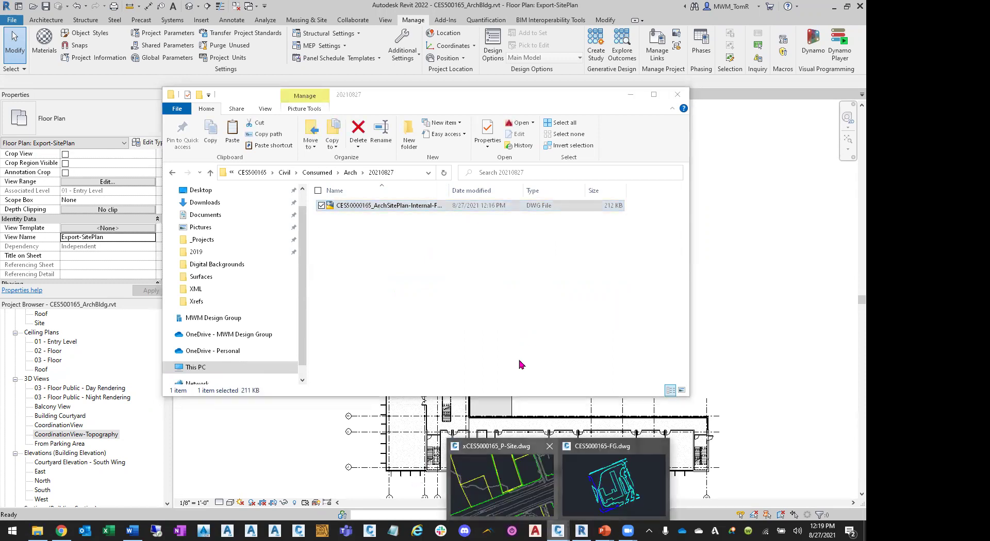
left_click(548, 469)
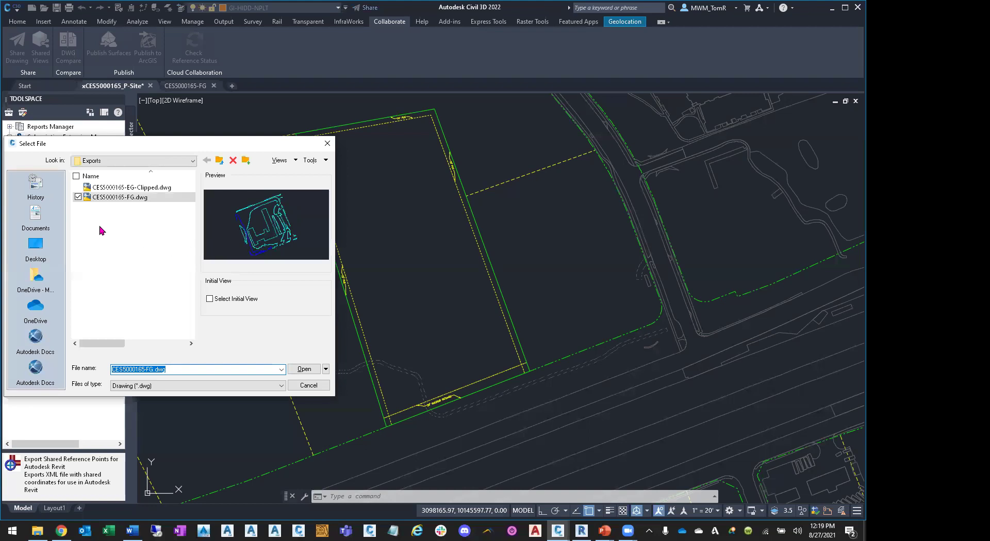
left_click(218, 162)
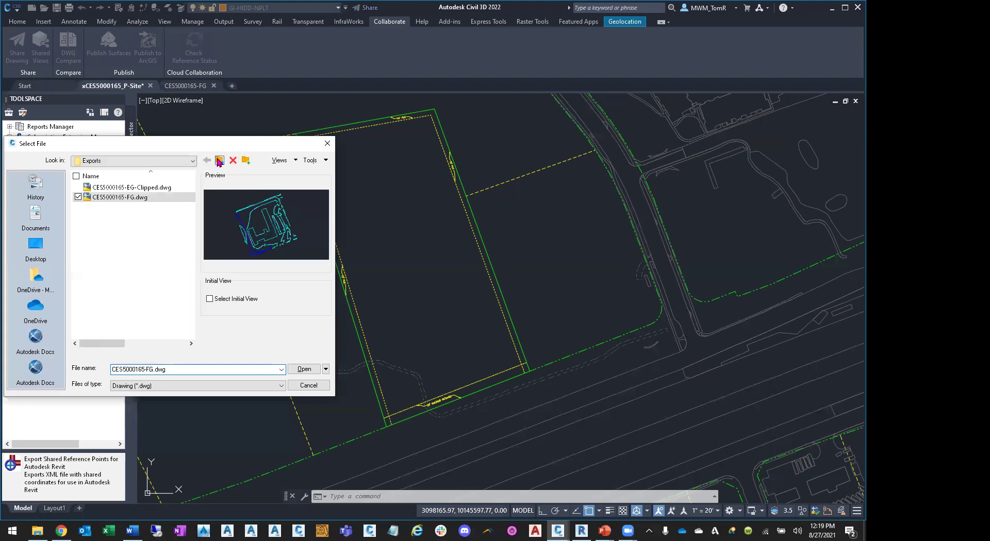
left_click(219, 162)
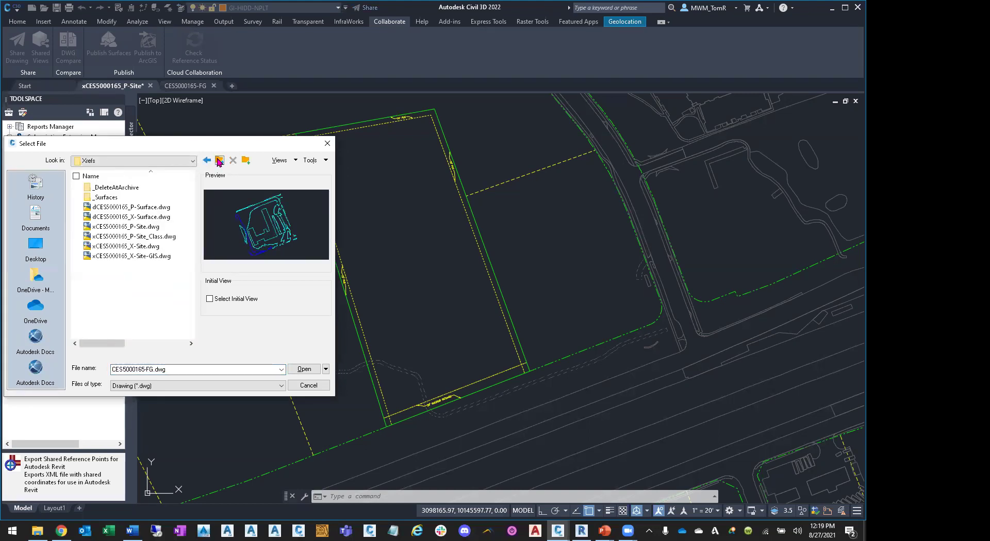
double_click(101, 187)
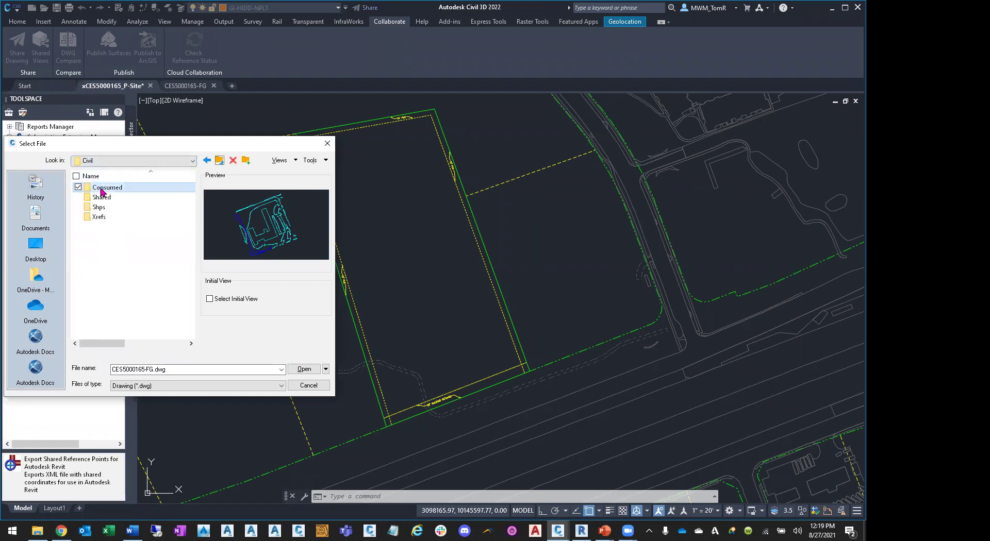
double_click(101, 189)
left_click(106, 258)
double_click(106, 257)
left_click(109, 188)
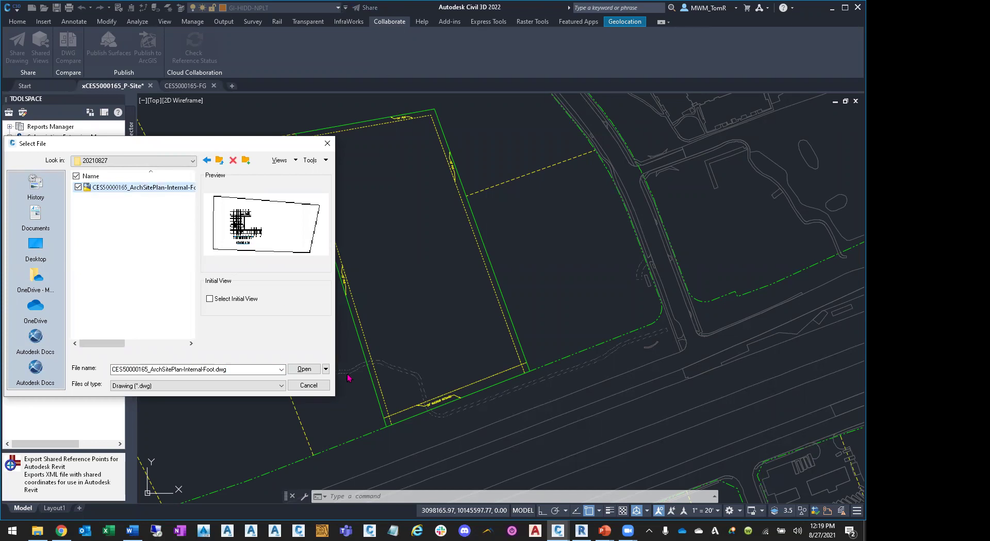
left_click(304, 369)
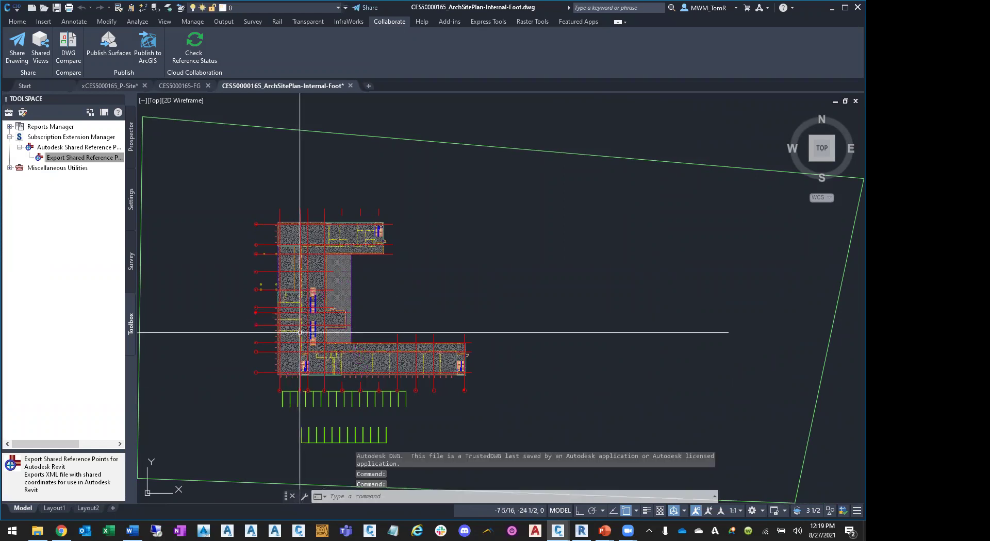
- Make GI-HIDD-NPLT the current layer with the Construction Layer [NPLT] tool
key("Escape")
key("Escape")
key("Escape")
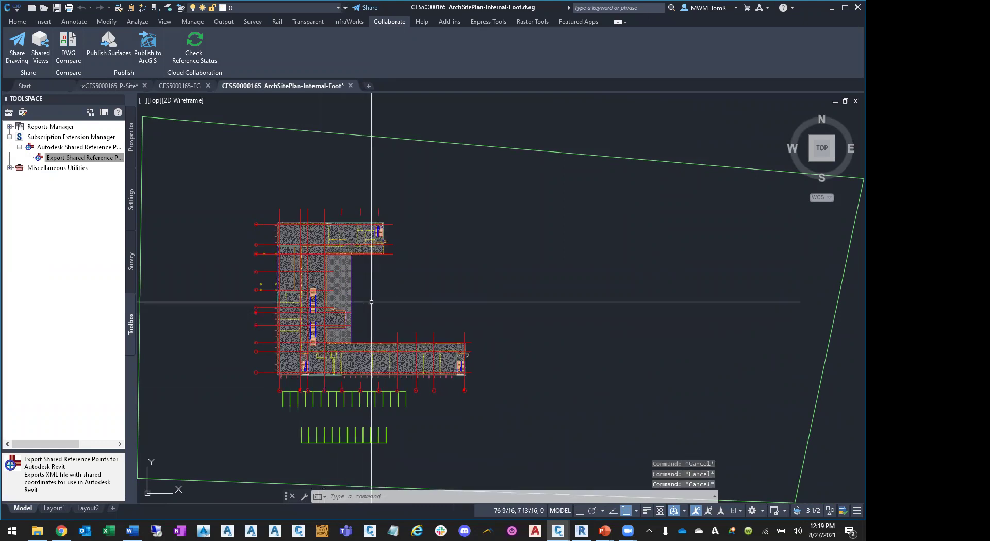
type("pl")
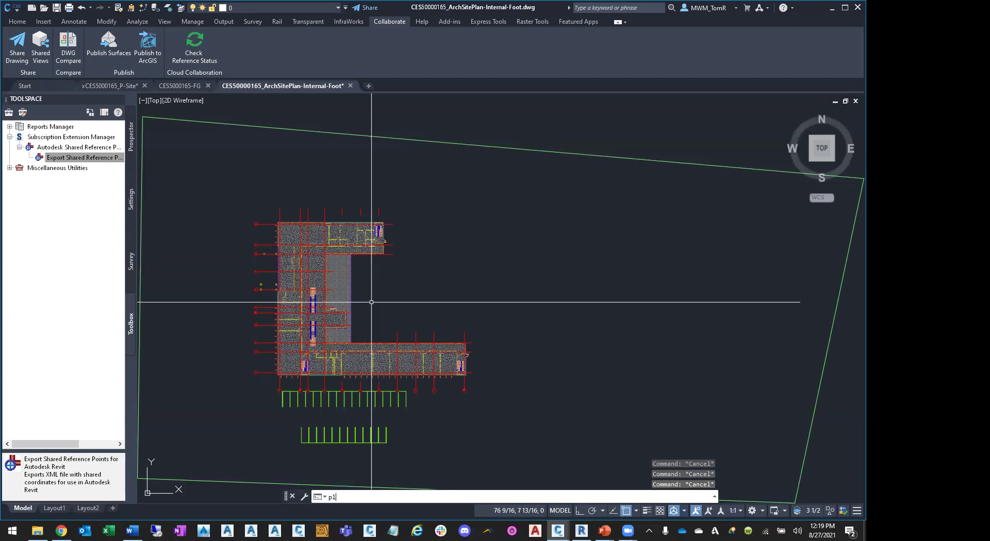
key("Escape")
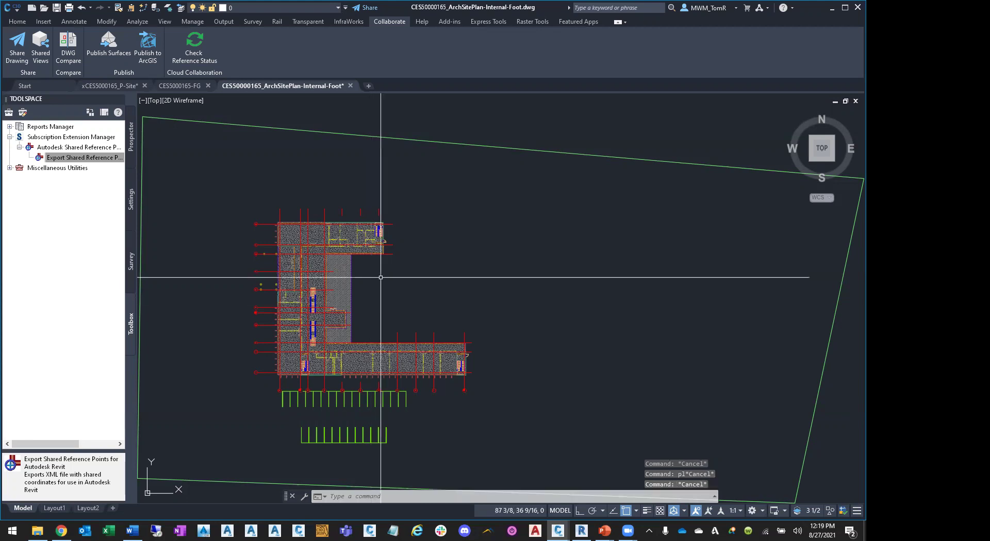
key("ctrl+3")
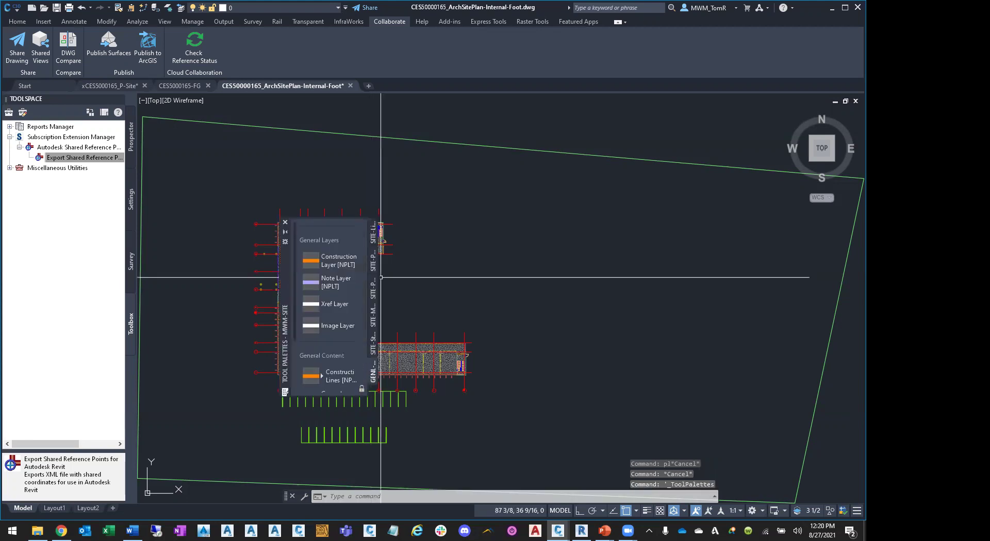
left_click(330, 260)
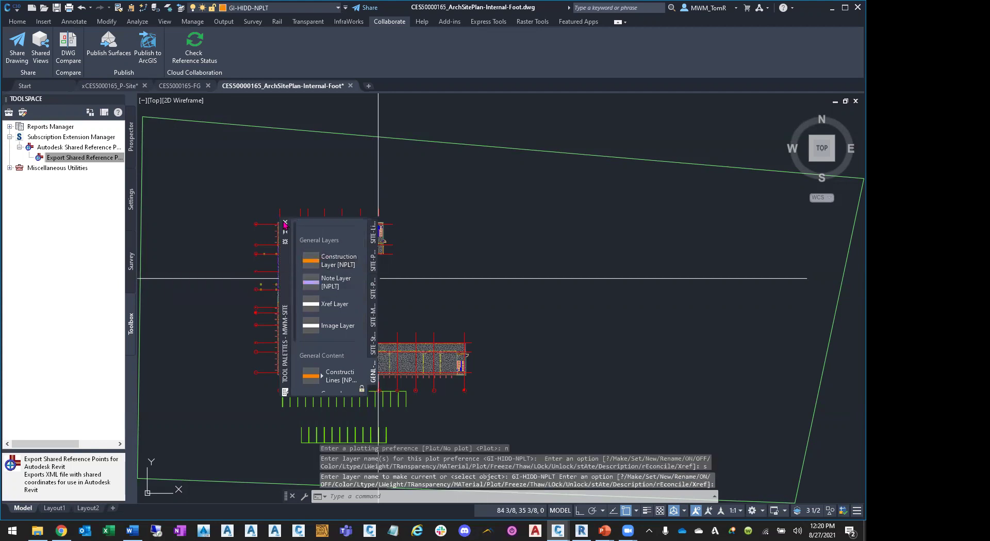
left_click(286, 224)
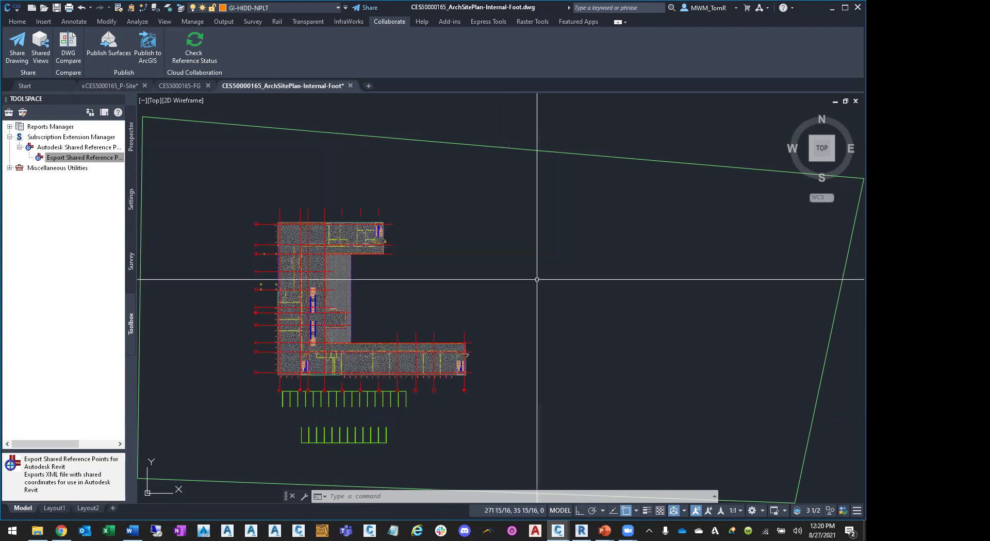
- Draw a horizontal polyline from 0,0 toward the east, about 208 units long, with Ortho on
type("pl")
key("Return")
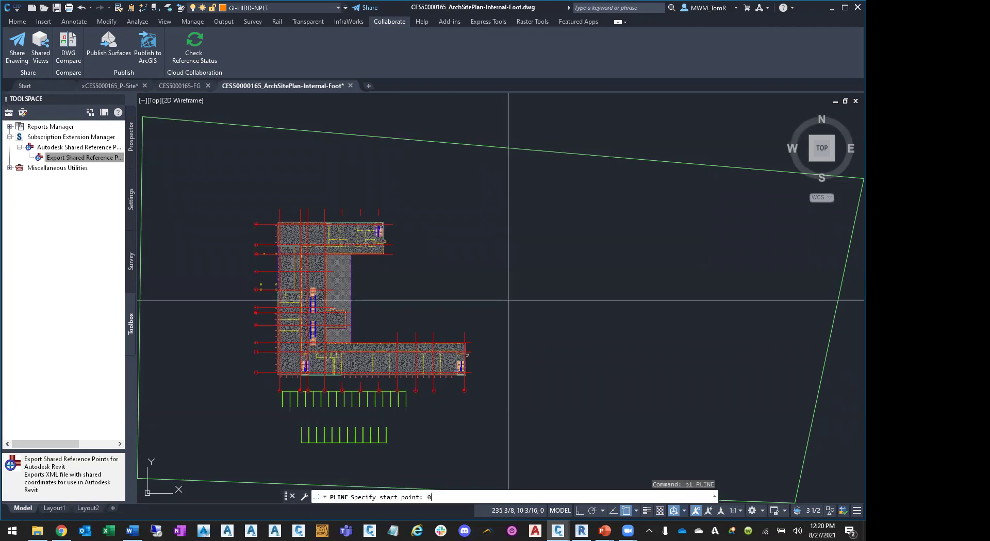
type("0,0")
key("Return")
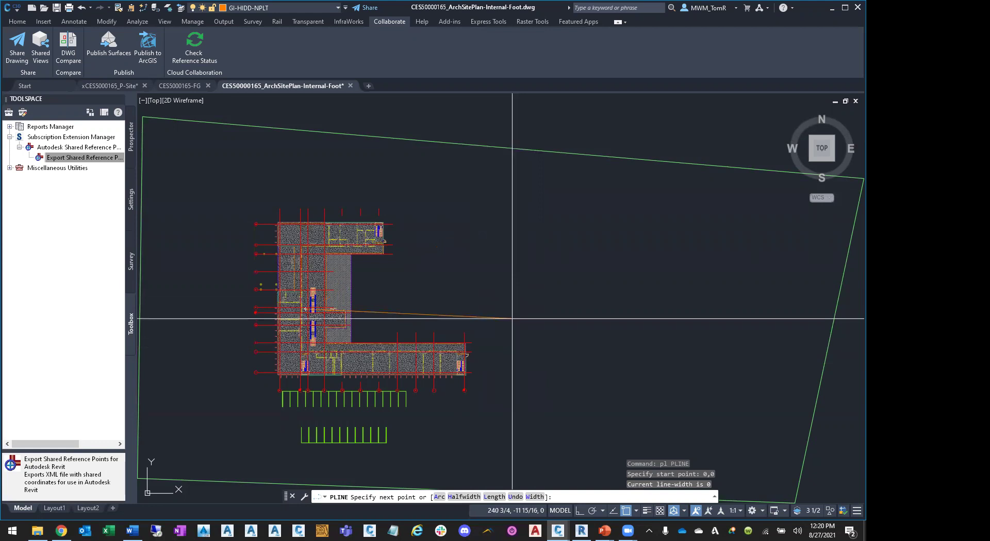
key("F8")
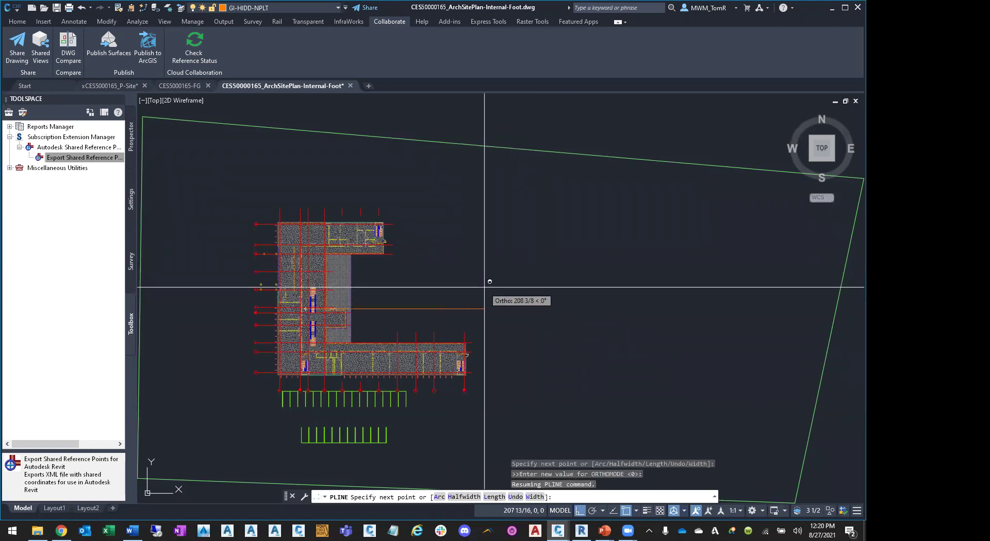
left_click(484, 287)
key("F8")
key("Escape")
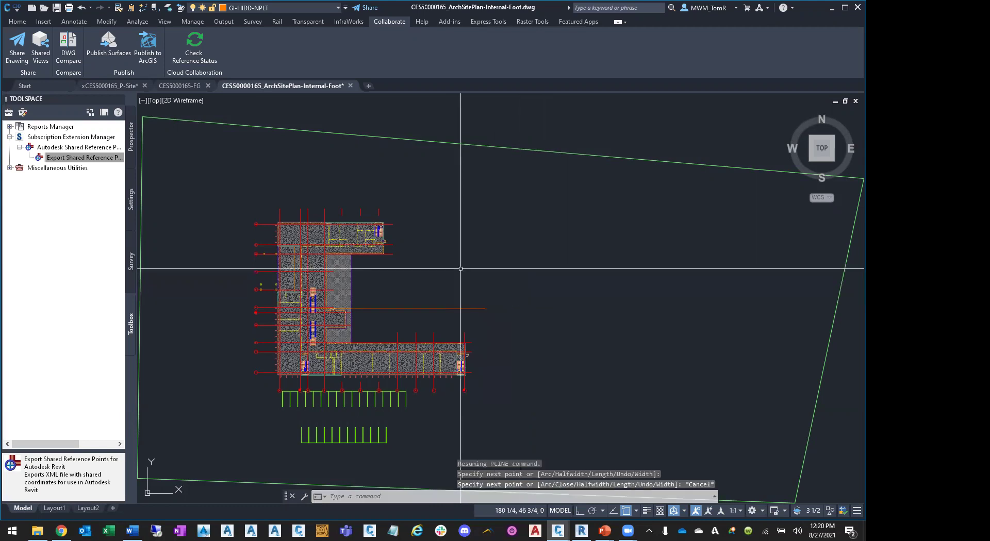
- Draw a vertical polyline about 180 units long from the horizontal line's origin end toward the north, with Ortho on
key("Return")
left_click(384, 310)
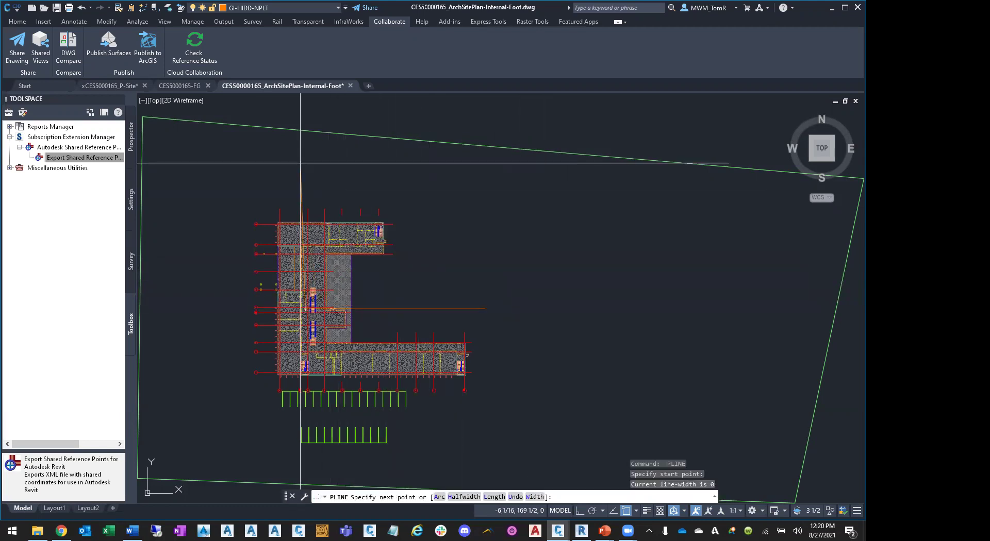
key("F8")
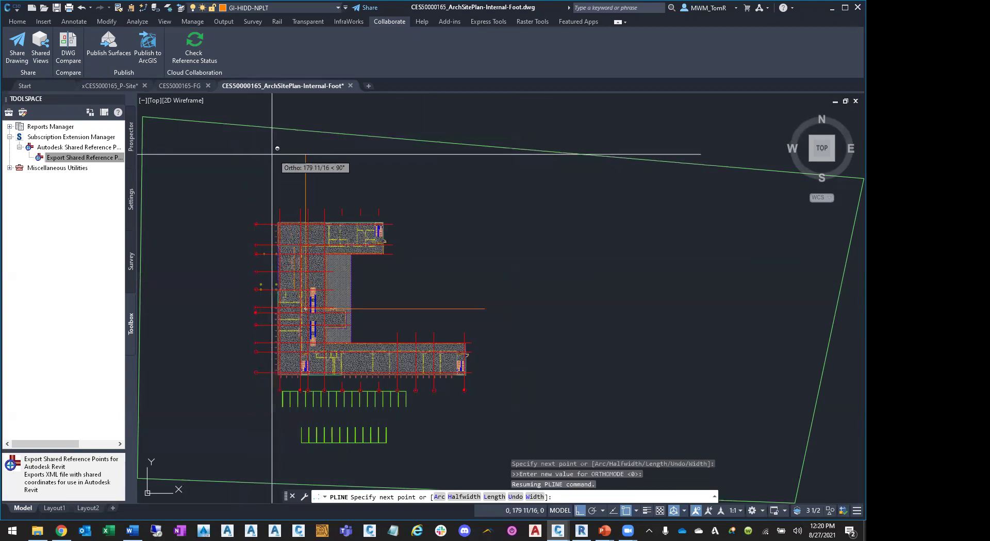
left_click(272, 154)
key("Escape")
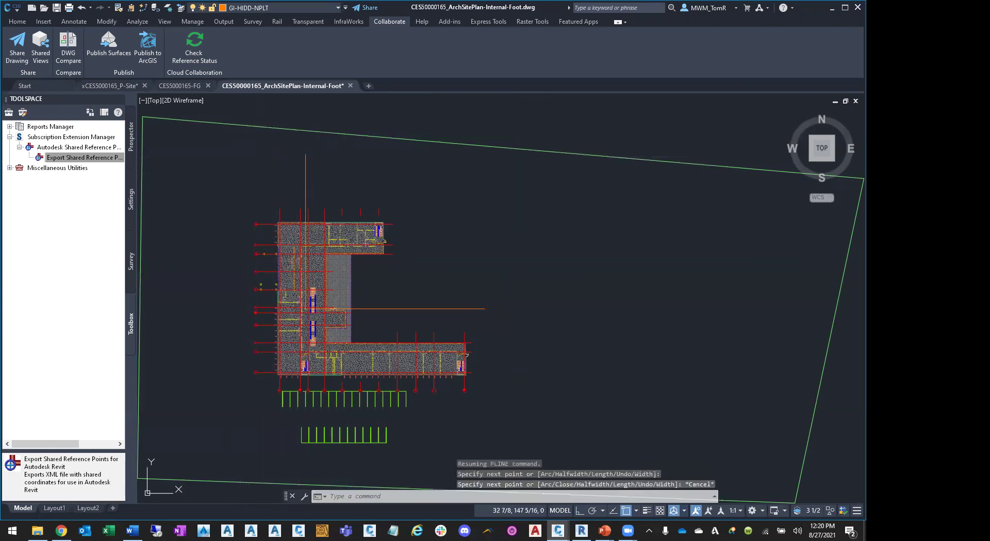
key("Escape")
key("Escape")
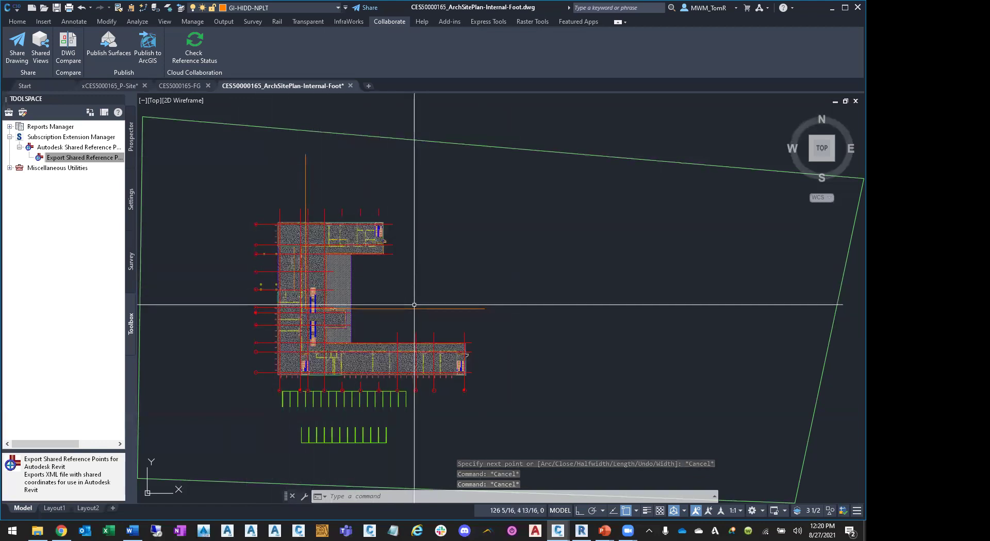
key("Escape")
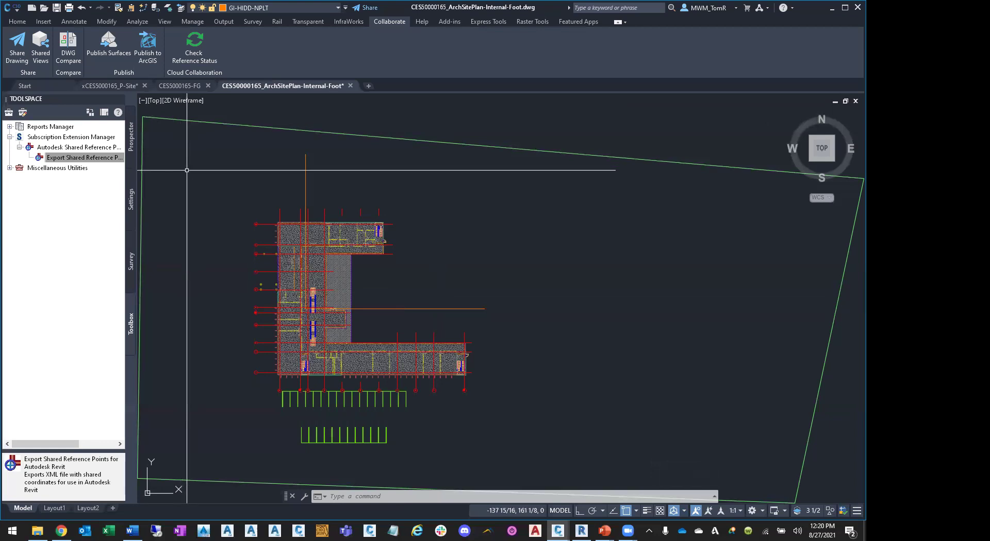
- Save and close the architectural site plan drawing, and return to the xCES5000165_P-Site drawing
left_click(58, 8)
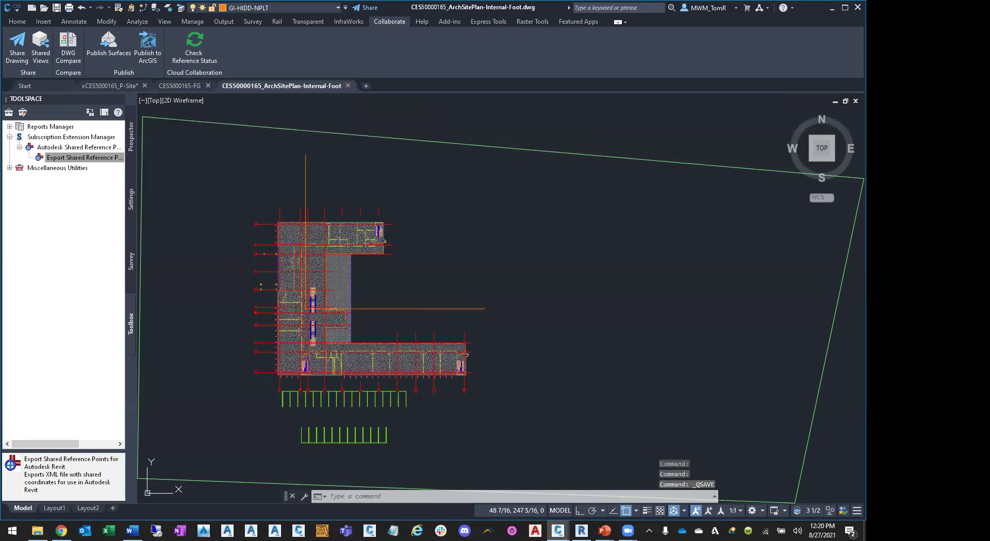
left_click(347, 86)
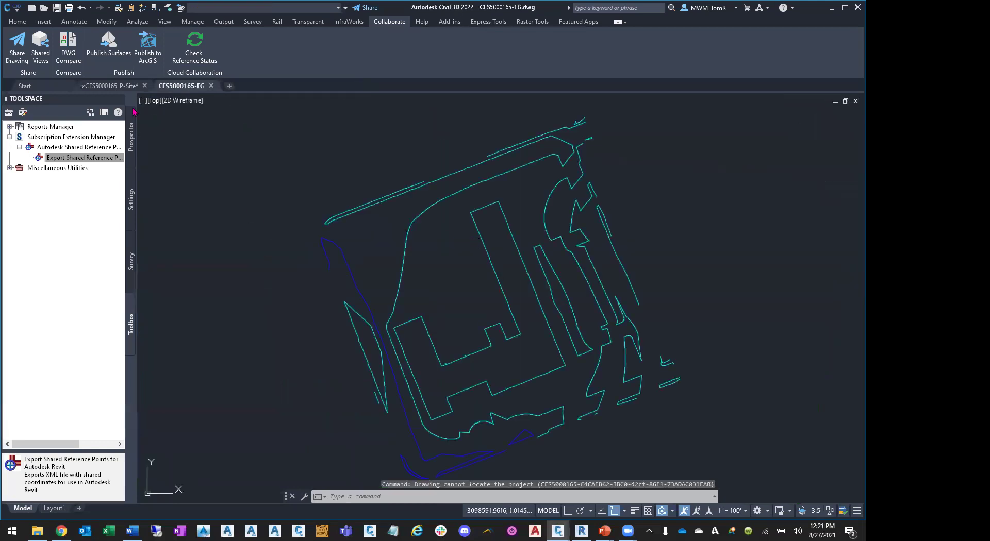
left_click(112, 86)
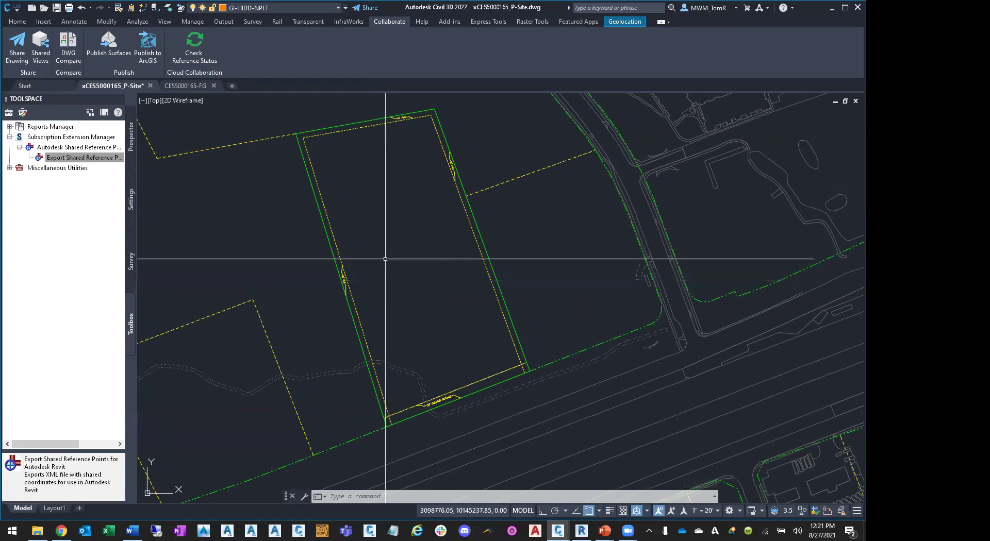
key("Escape")
key("Escape")
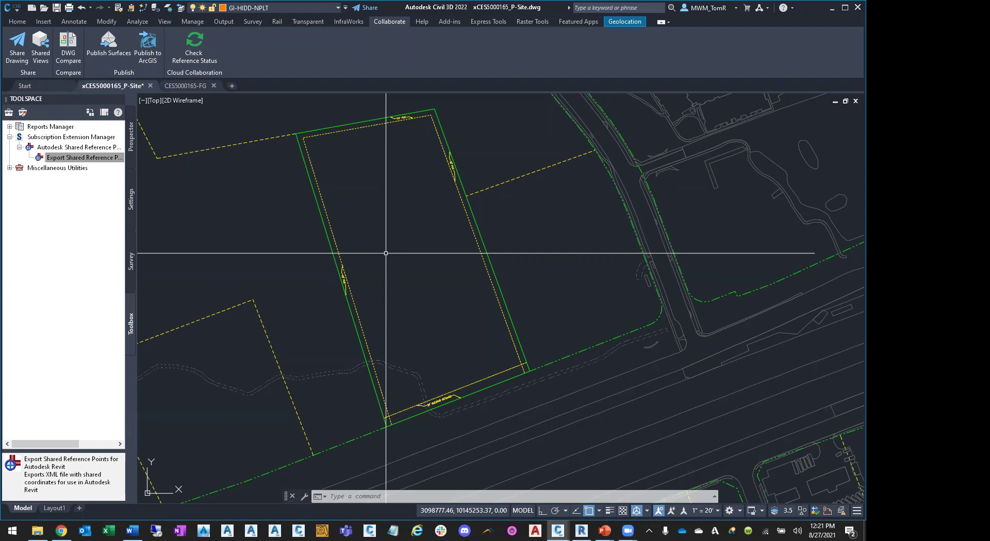
- Set the OSNAPZ system variable to 1
type("osn")
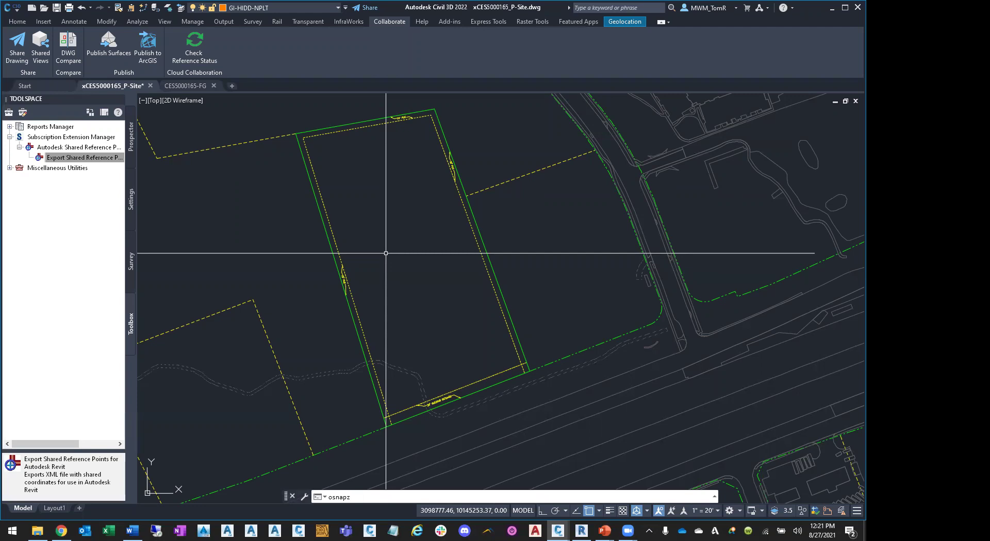
type("apz")
key("Return")
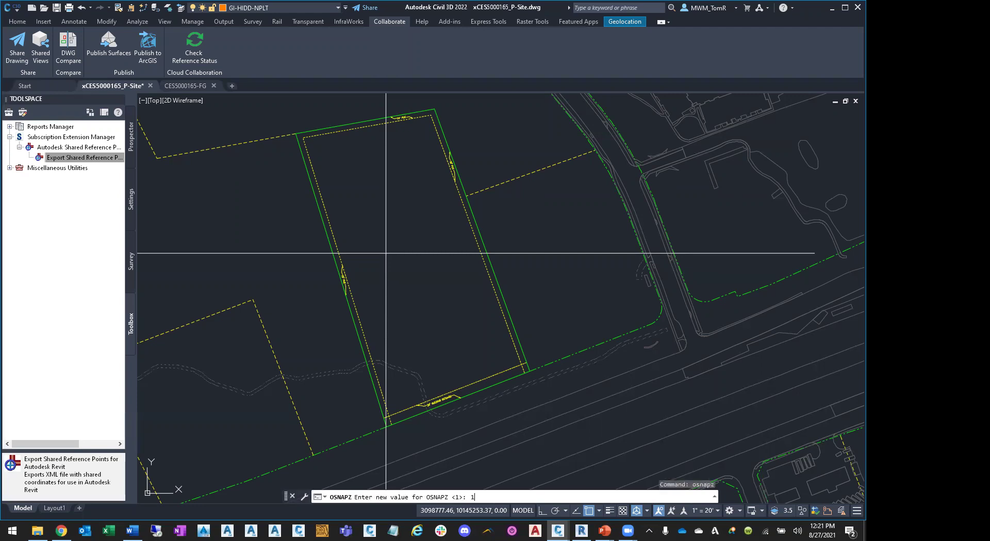
type("1")
key("Return")
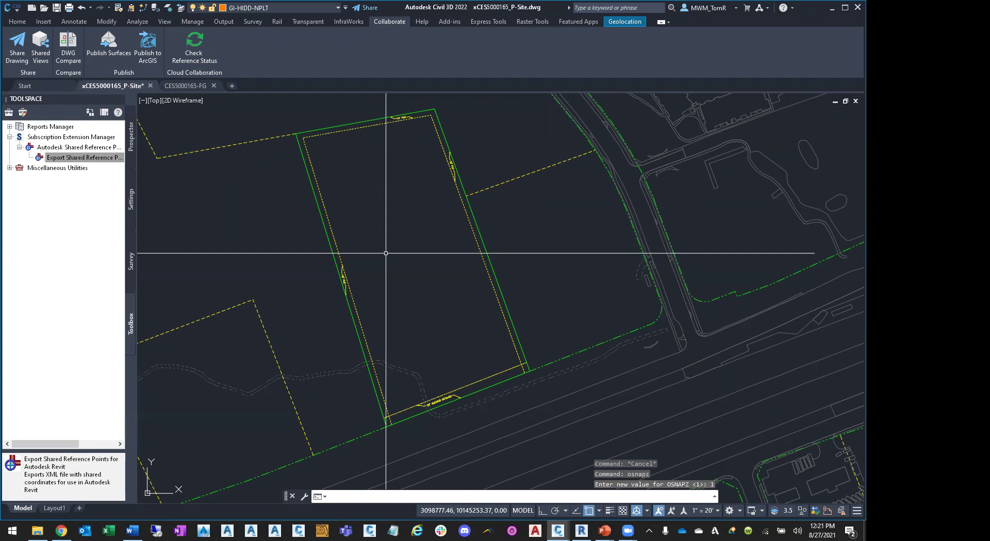
key("Escape")
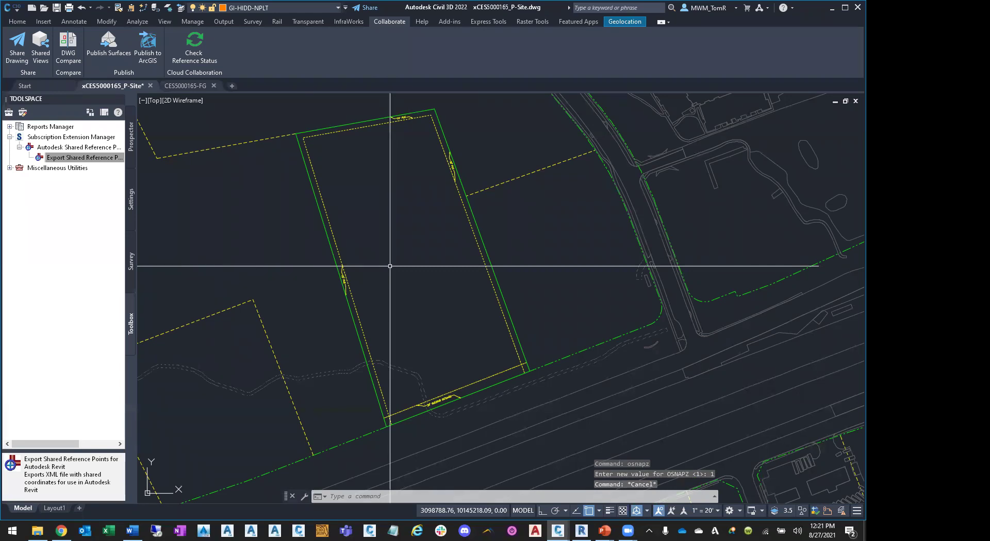
- Try attaching CES50000165_ArchSitePlan-Internal-Foot.dwg from the 20210827 folder as an overlay reference at insertion point 0,0,0, and undo the attachment
type("xr")
key("Return")
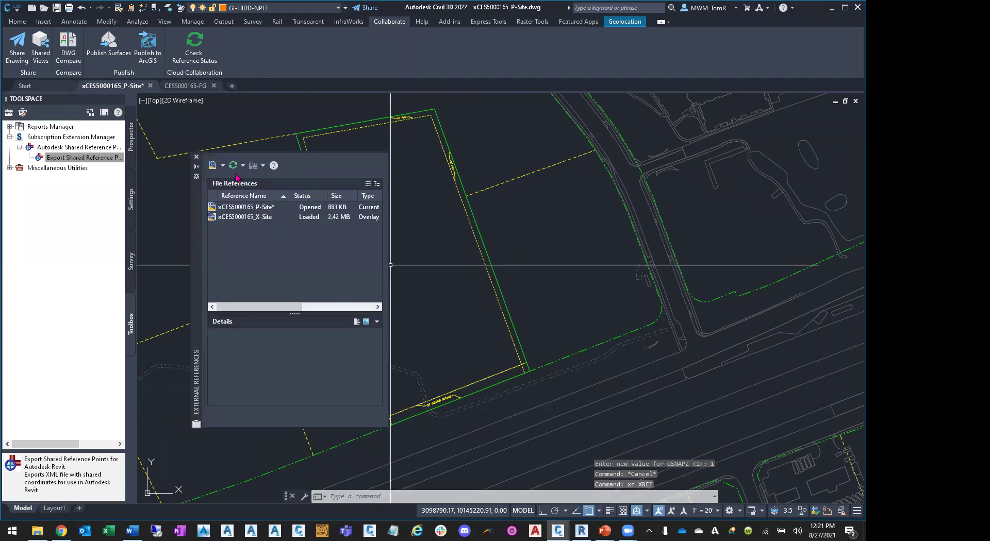
left_click(213, 165)
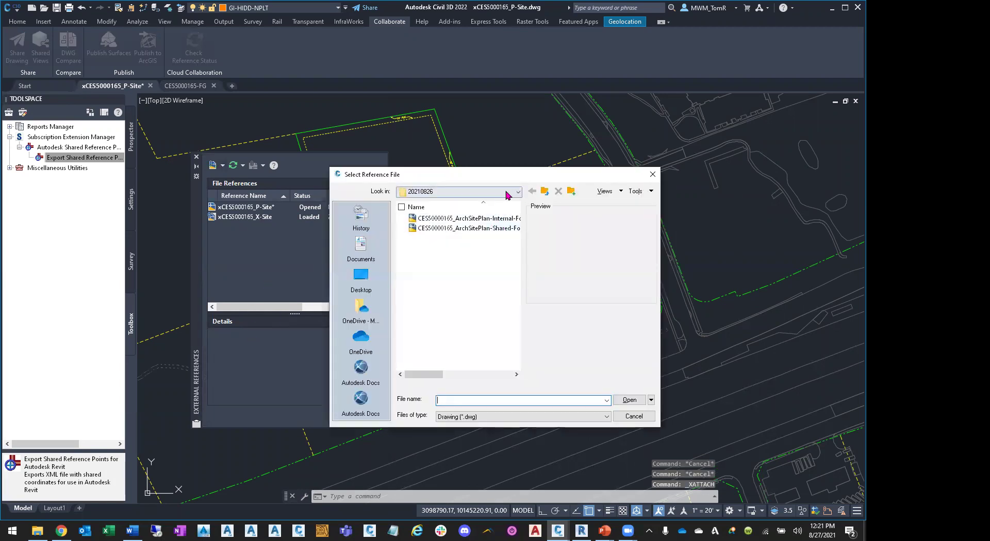
left_click(545, 191)
double_click(435, 287)
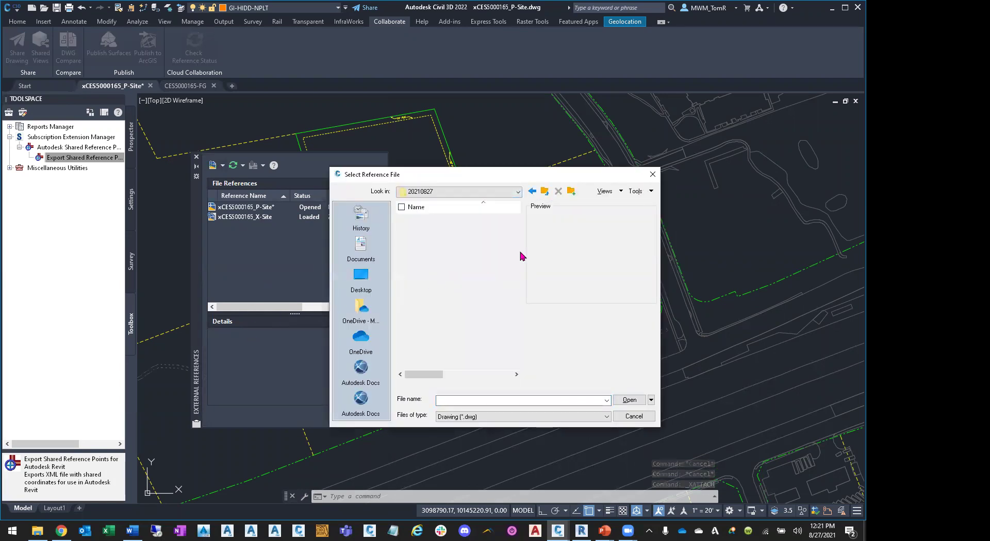
left_click(482, 219)
mouse_move(420, 375)
left_mouse_down()
mouse_move(446, 375)
mouse_move(419, 377)
left_mouse_up()
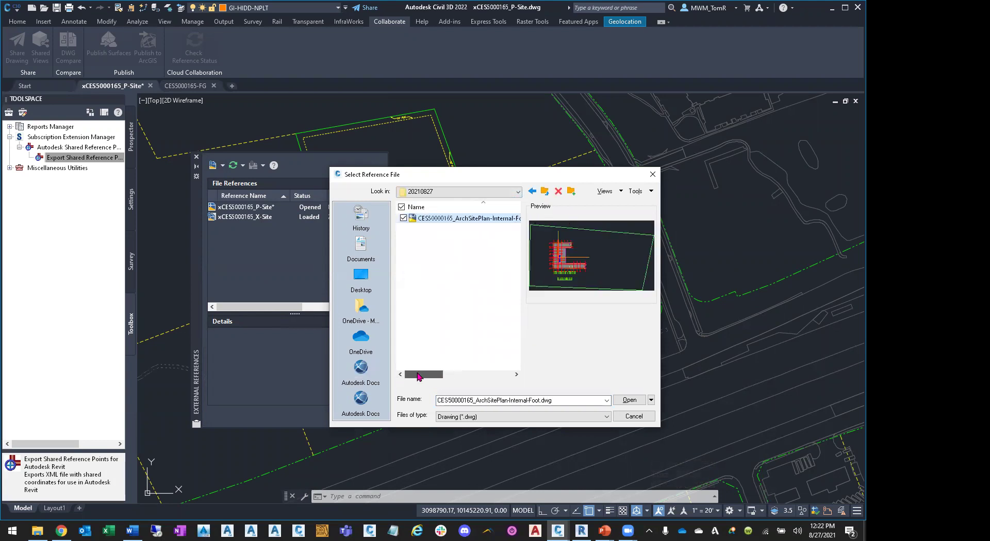
left_click(627, 400)
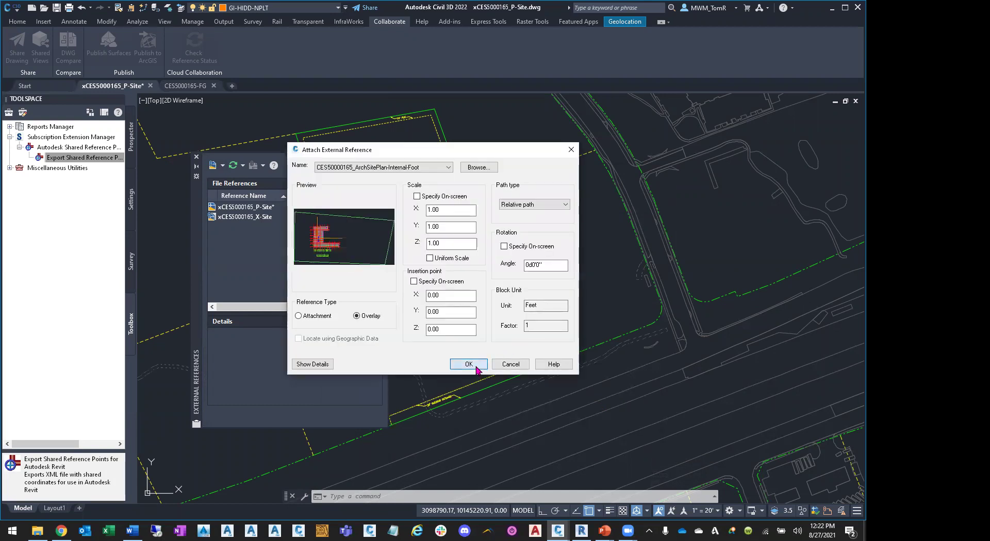
left_click(468, 364)
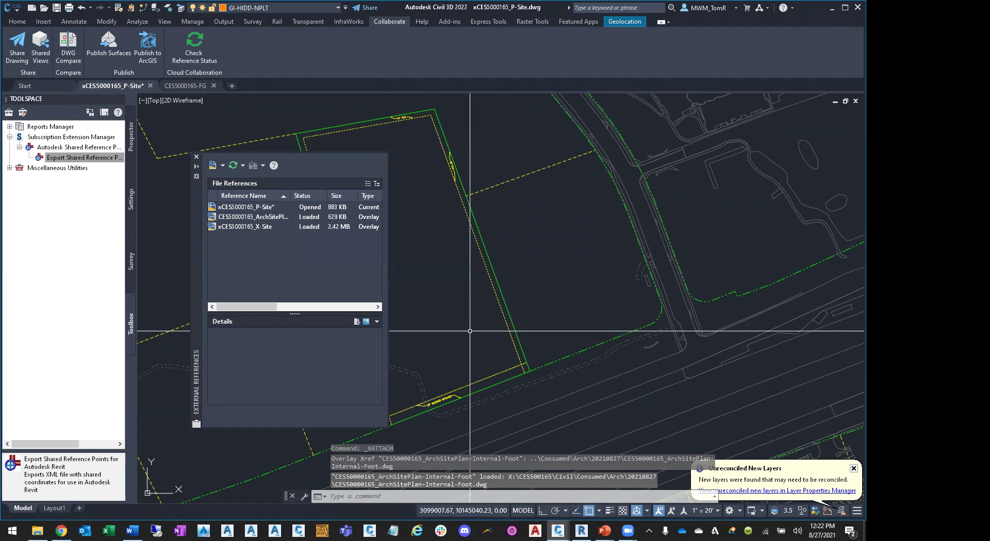
type("u")
key("Return")
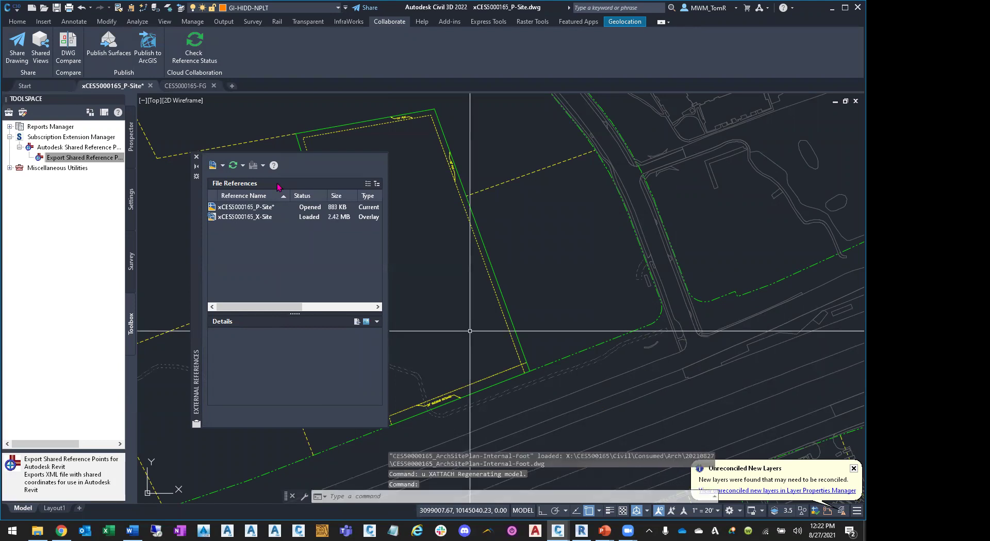
- Attach CES50000165_ArchSitePlan-Internal-Foot.dwg as an overlay with the insertion point specified on-screen, placing it over the project lot
left_click(213, 165)
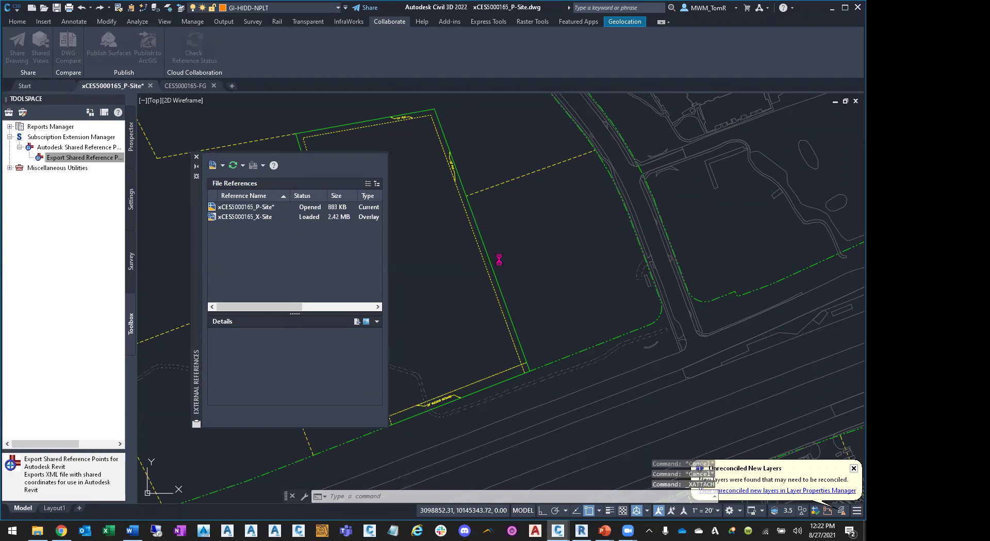
left_click(479, 219)
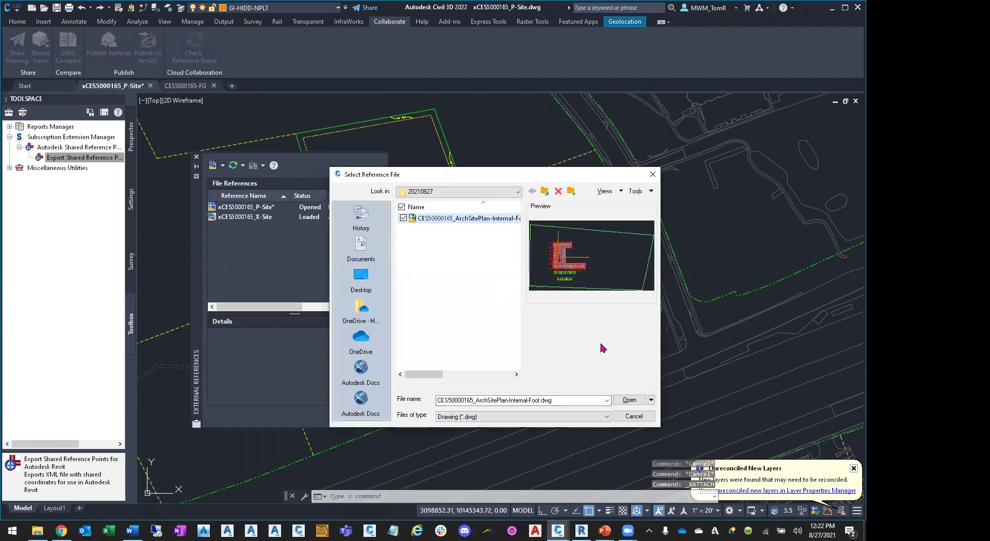
left_click(629, 400)
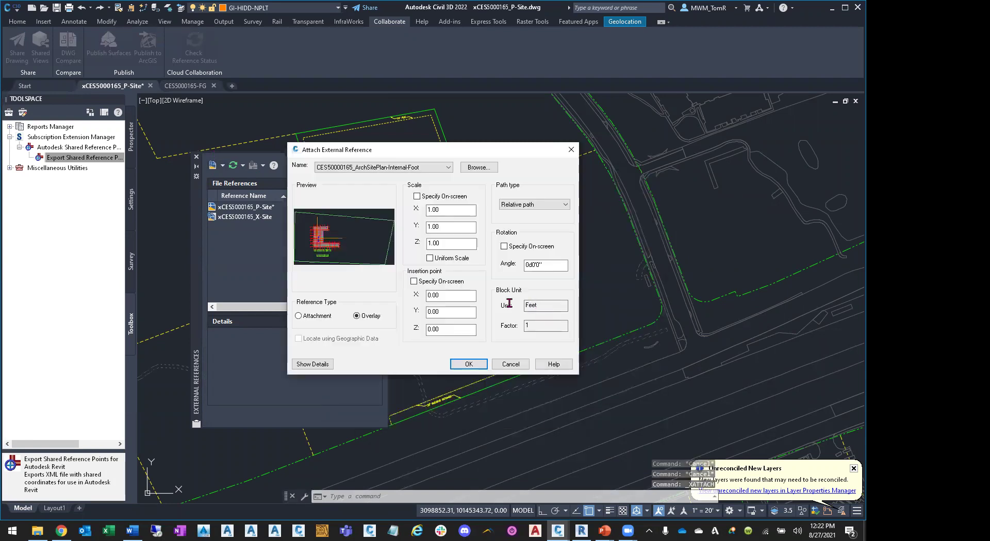
left_click(450, 282)
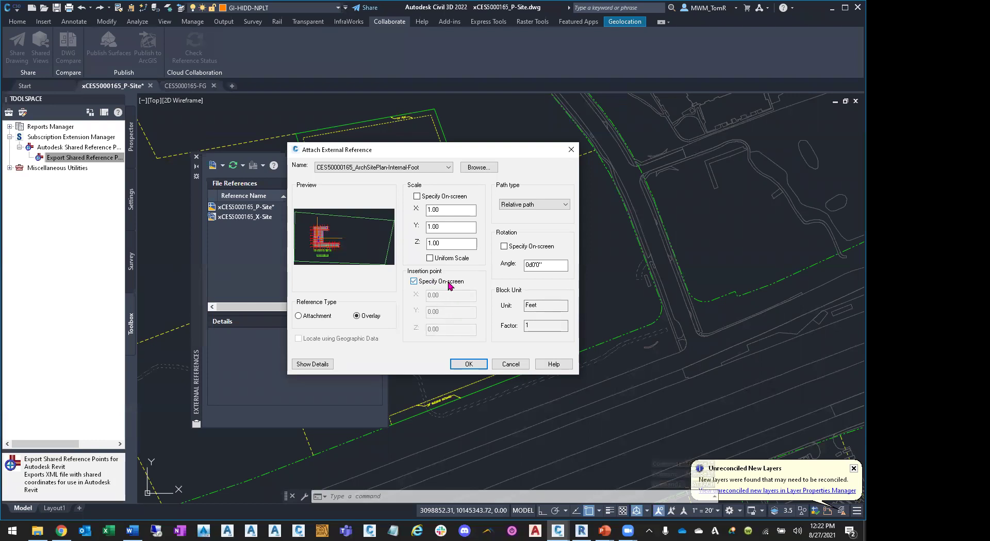
left_click(469, 364)
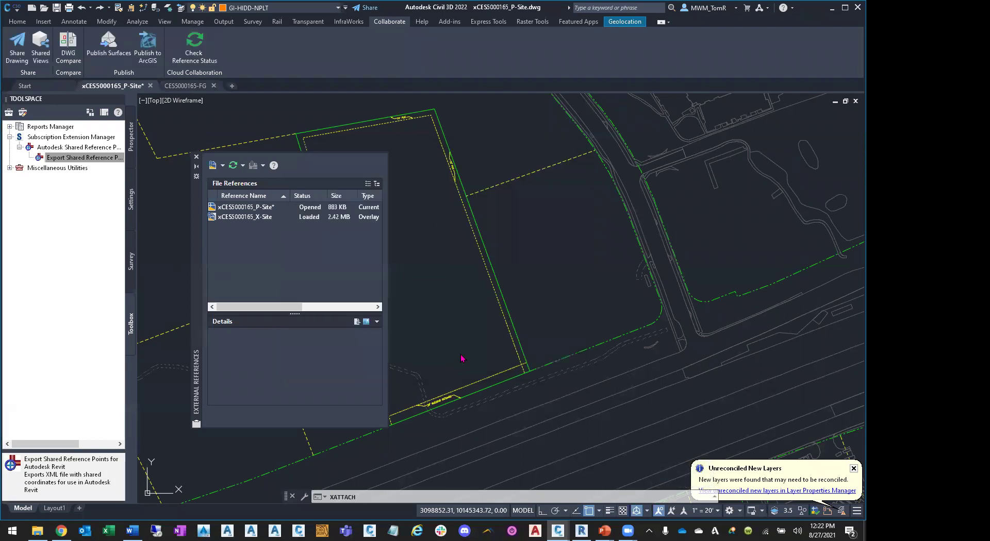
scroll(521, 314, "down", 3)
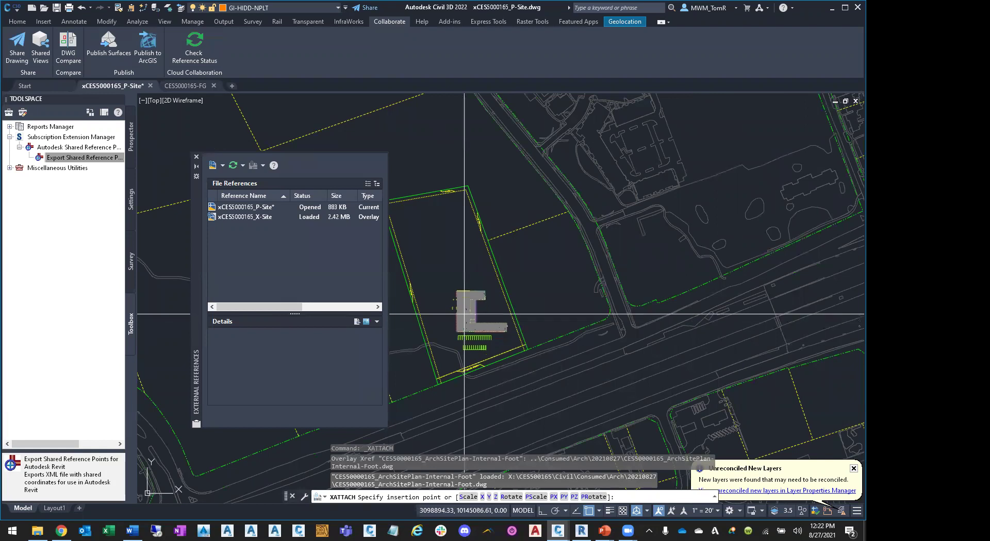
left_click(463, 310)
scroll(425, 327, "up", 2)
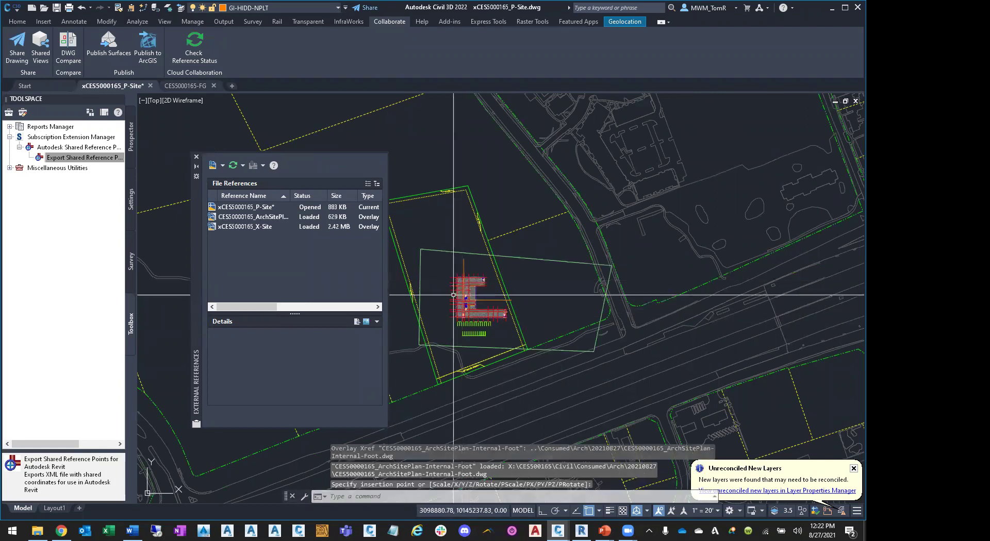
- Start aligning the attached architectural reference, matching its boundary's northwest corner to the lot's southwest corner
middle_click_drag(452, 244, 483, 234)
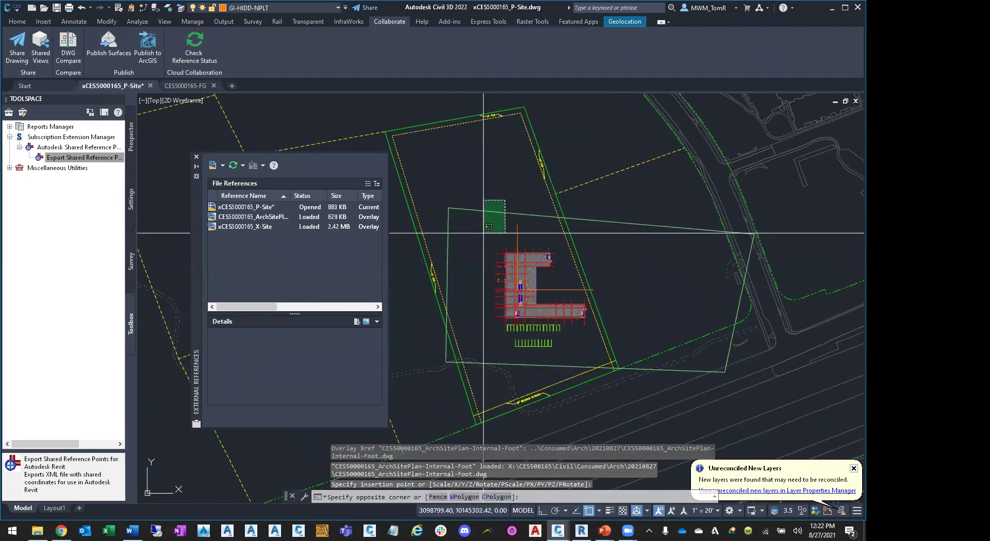
left_click(483, 234)
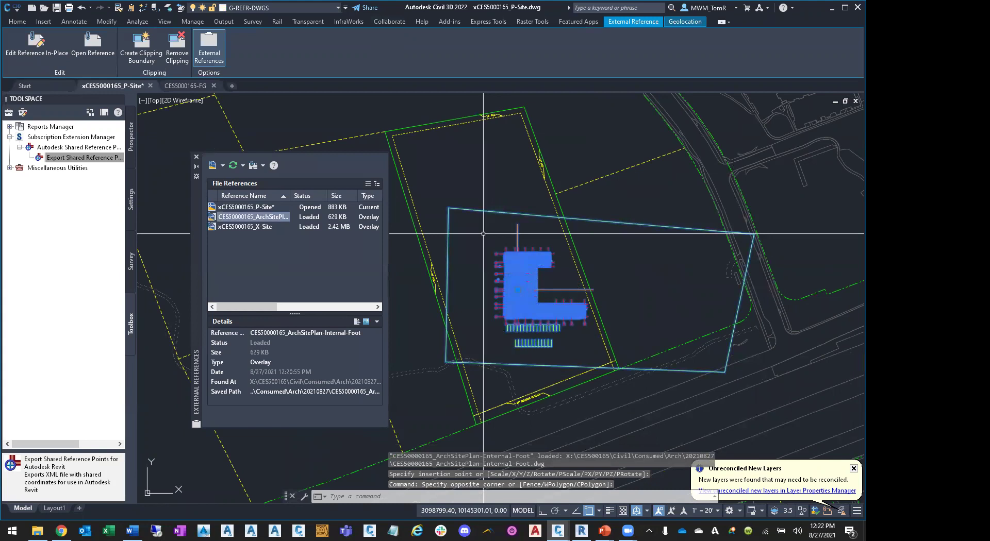
type("alig")
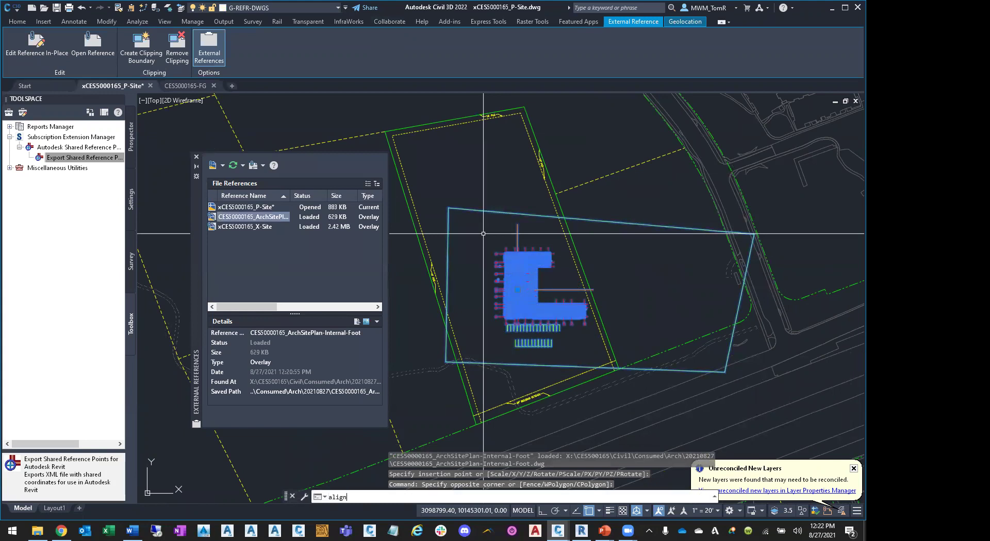
type("n")
key("Return")
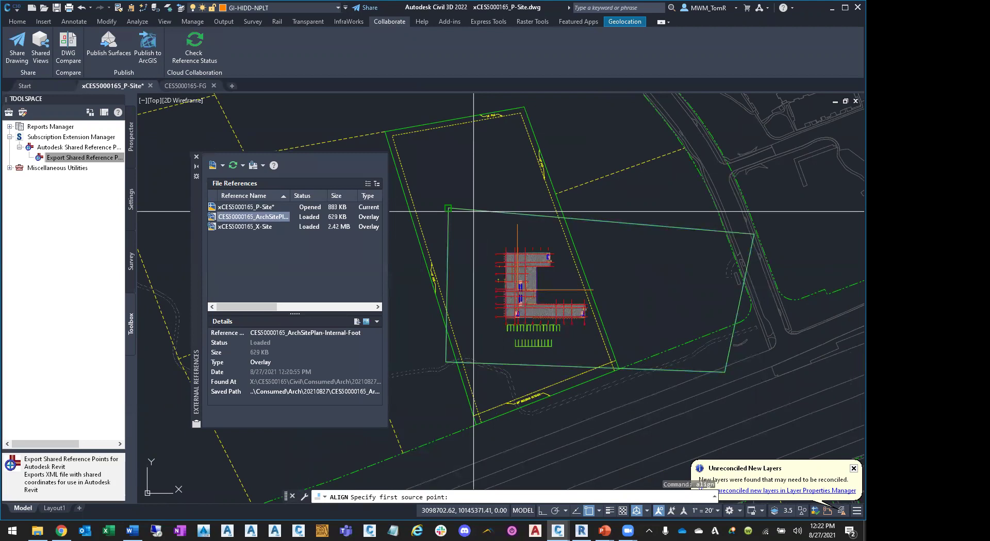
left_click(483, 234)
scroll(466, 453, "up", 2)
scroll(453, 392, "up", 2)
left_click(454, 392)
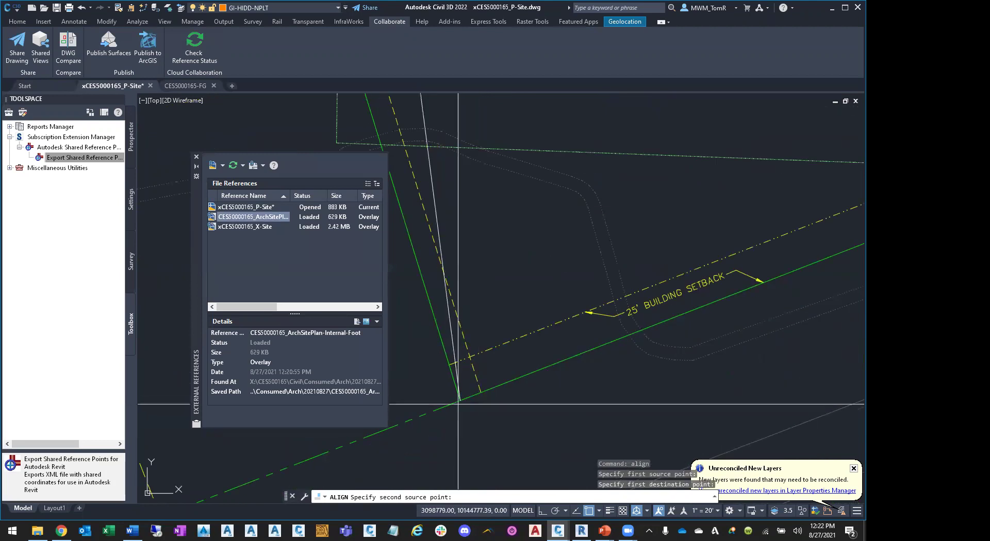
- Match the reference boundary's northeast corner to the lot's northwest corner and finish the alignment with two point pairs and no scaling
scroll(691, 238, "down", 3)
left_click(686, 197)
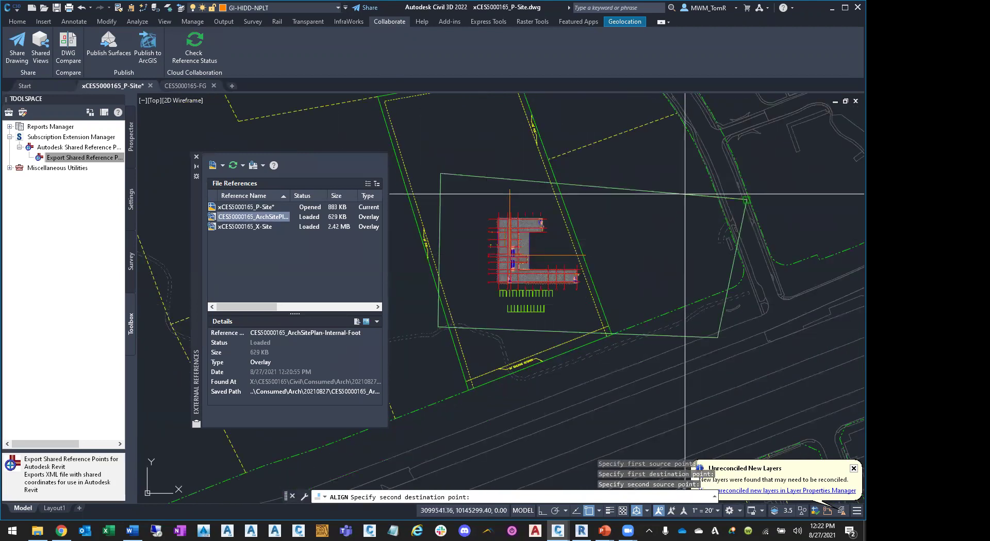
middle_click_drag(420, 114, 468, 141)
scroll(428, 137, "up", 3)
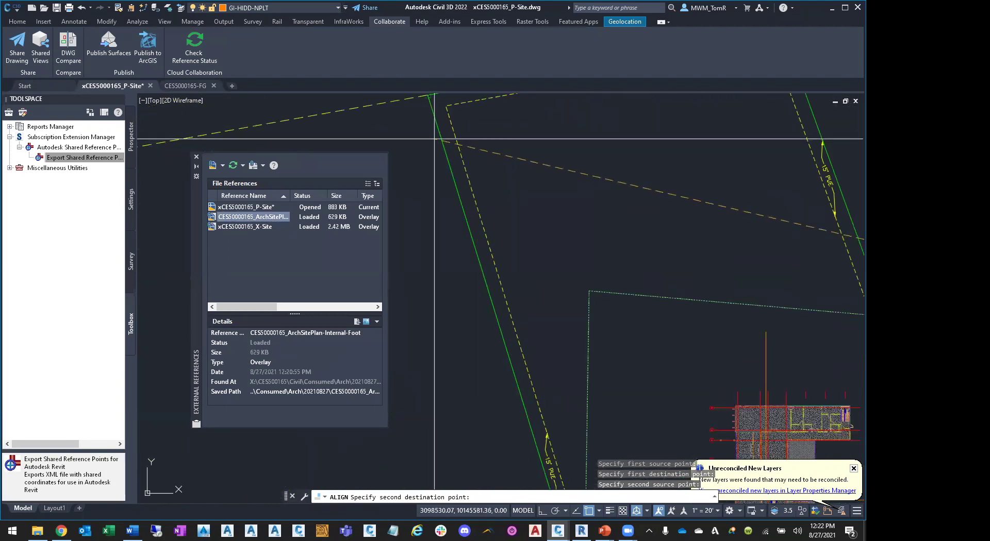
left_click(433, 100)
scroll(460, 187, "down", 5)
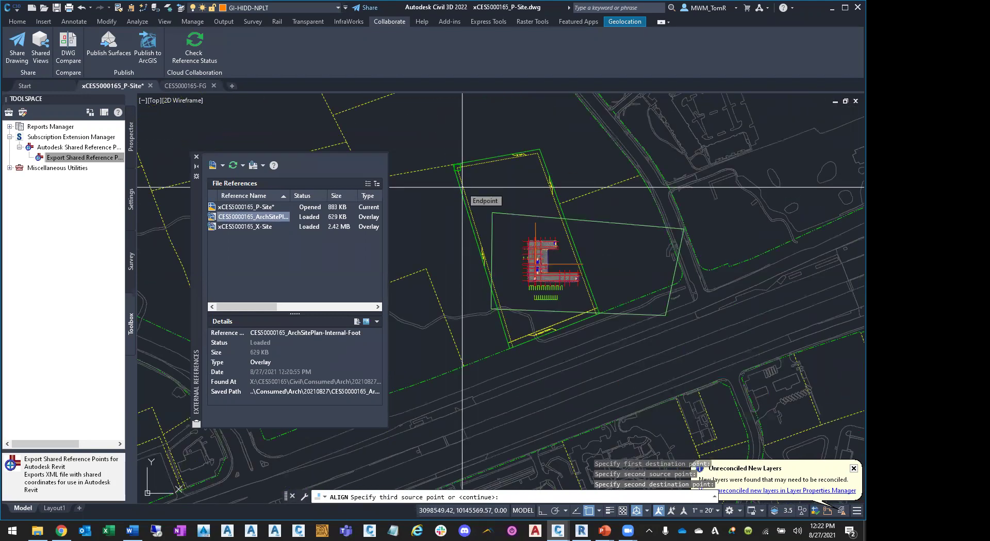
key("Return")
key("Return")
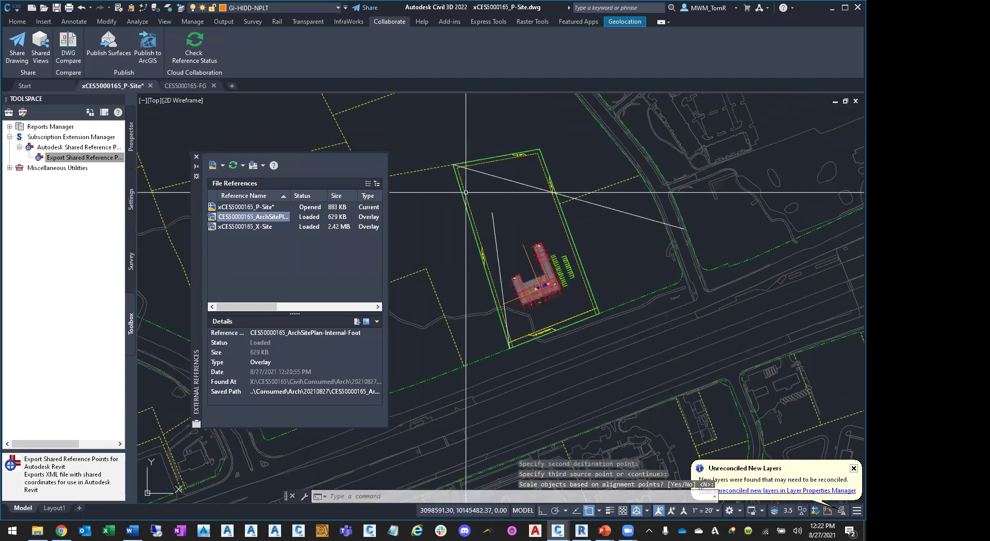
scroll(536, 283, "up", 3)
middle_click_drag(587, 303, 619, 264)
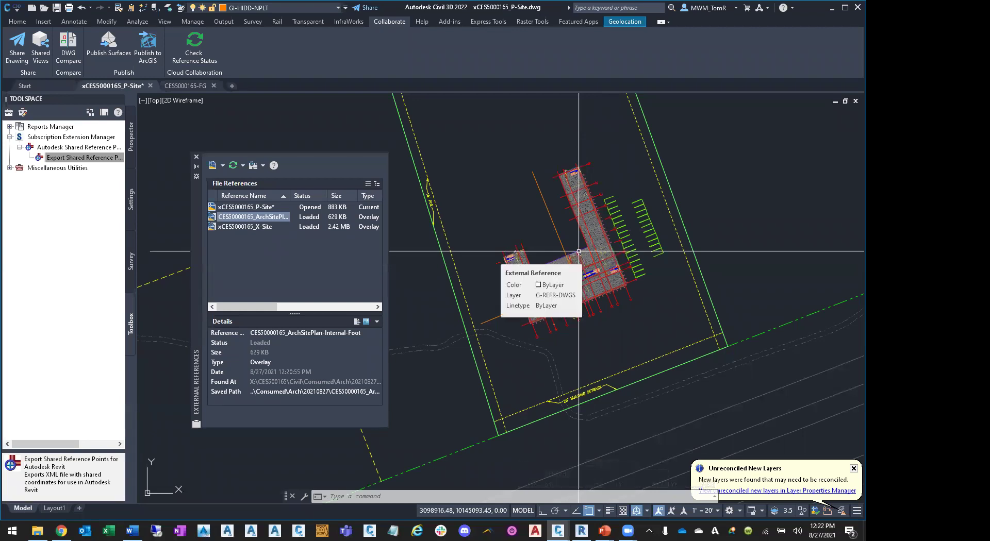
key("Escape")
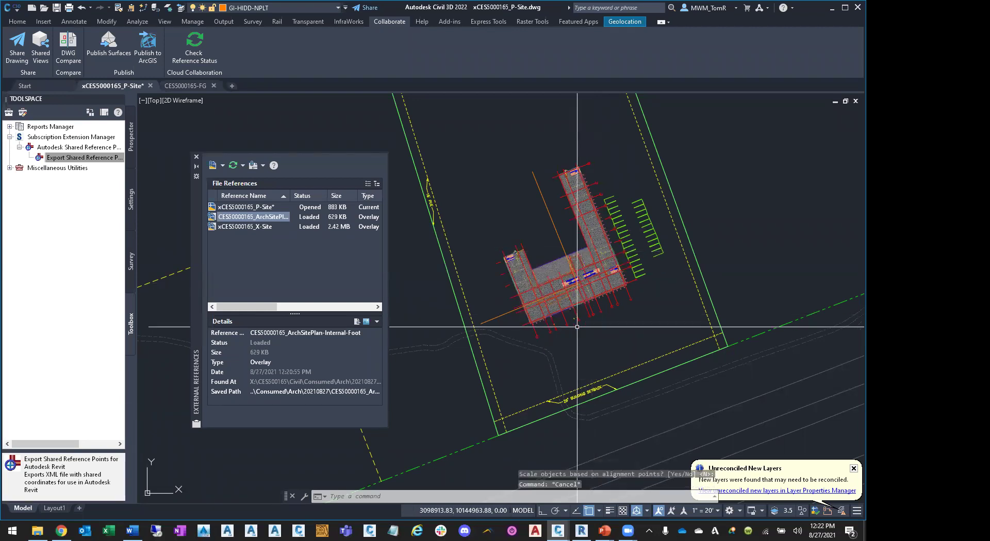
- Widen the Toolspace so that the full name of the shared reference point export tool can be read
scroll(546, 319, "up", 4)
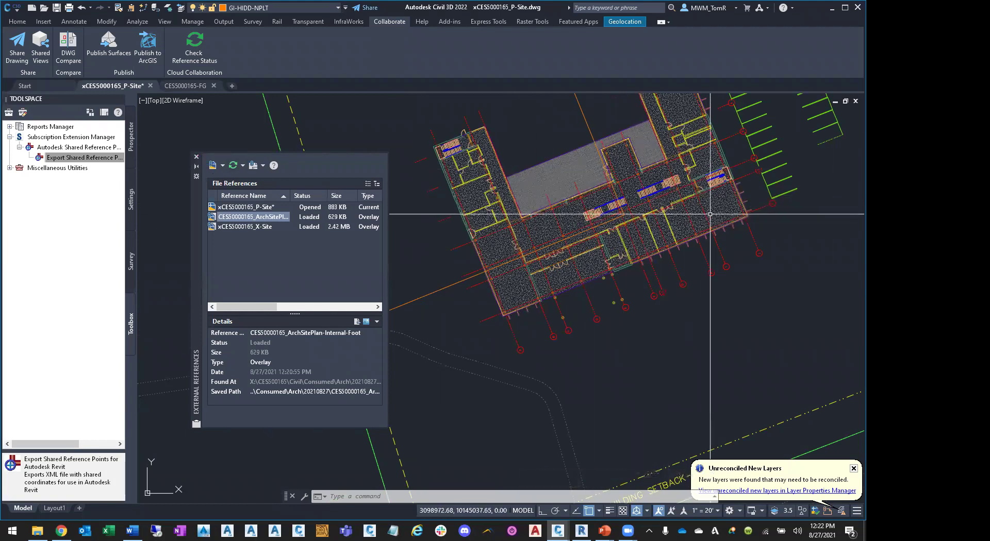
mouse_move(710, 213)
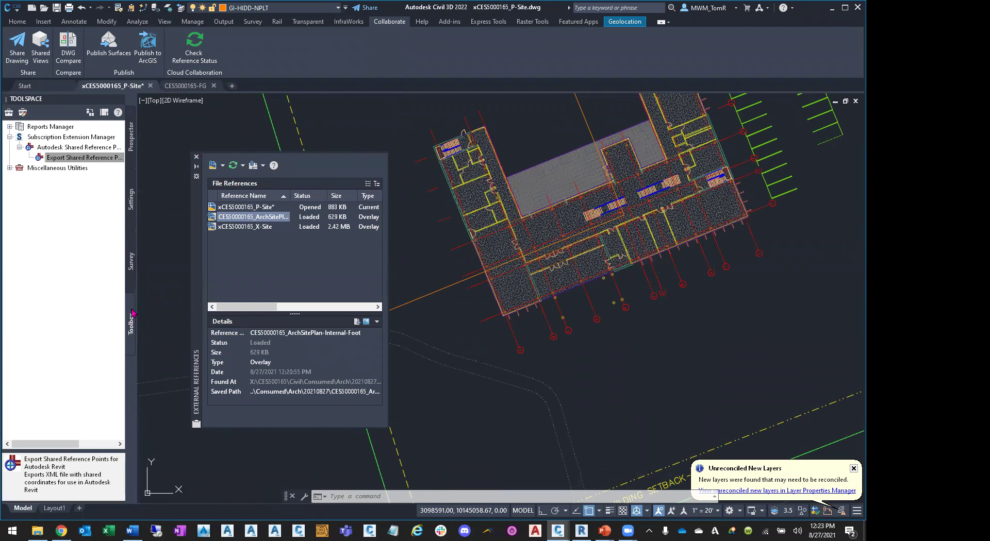
left_click(82, 138)
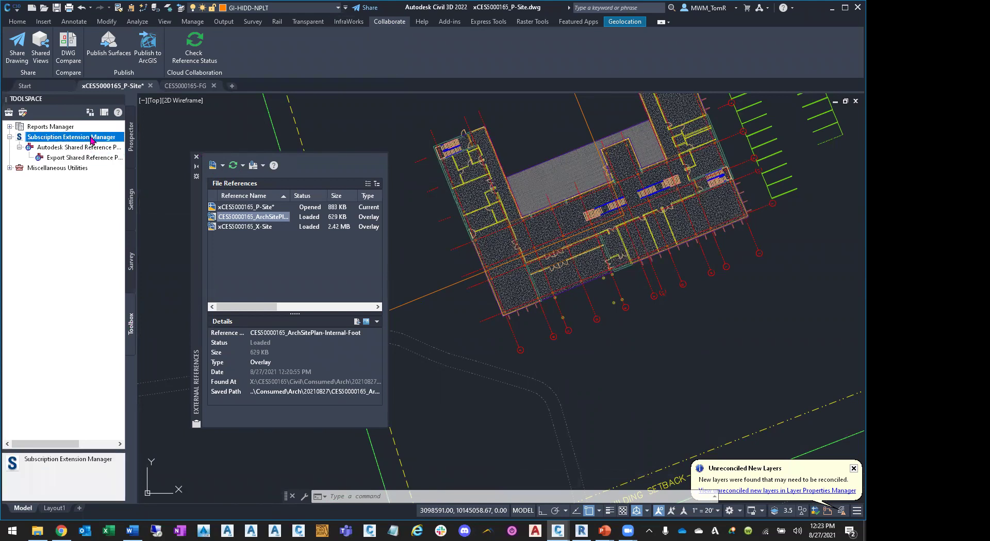
left_click(61, 148)
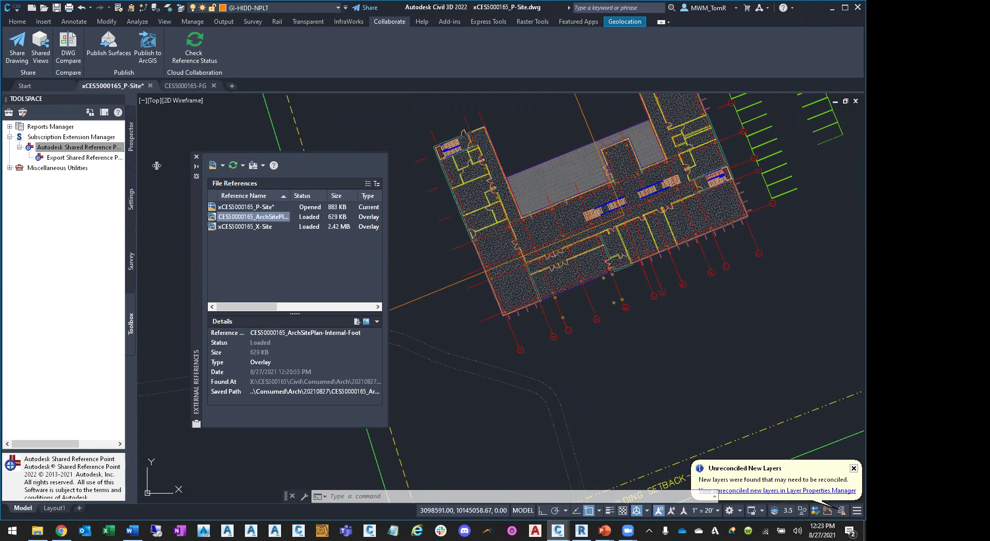
left_click_drag(157, 166, 156, 166)
left_click(129, 148)
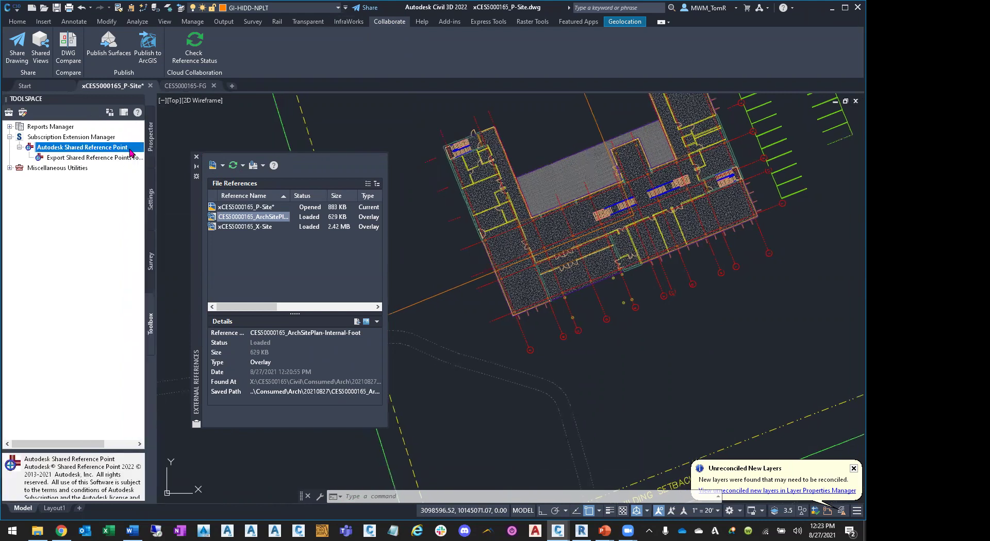
left_click(135, 158)
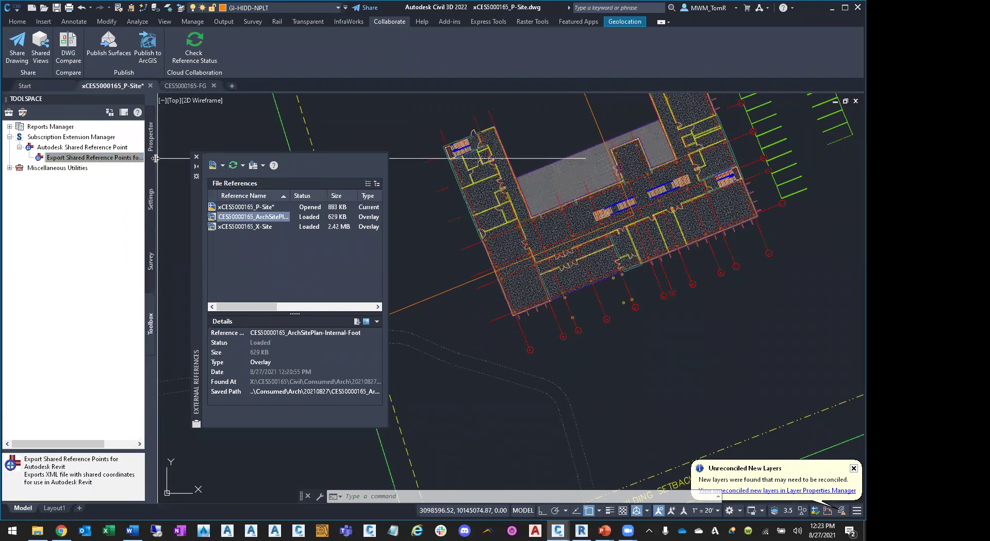
mouse_move(156, 158)
left_mouse_down()
mouse_move(157, 371)
mouse_move(184, 371)
left_mouse_up()
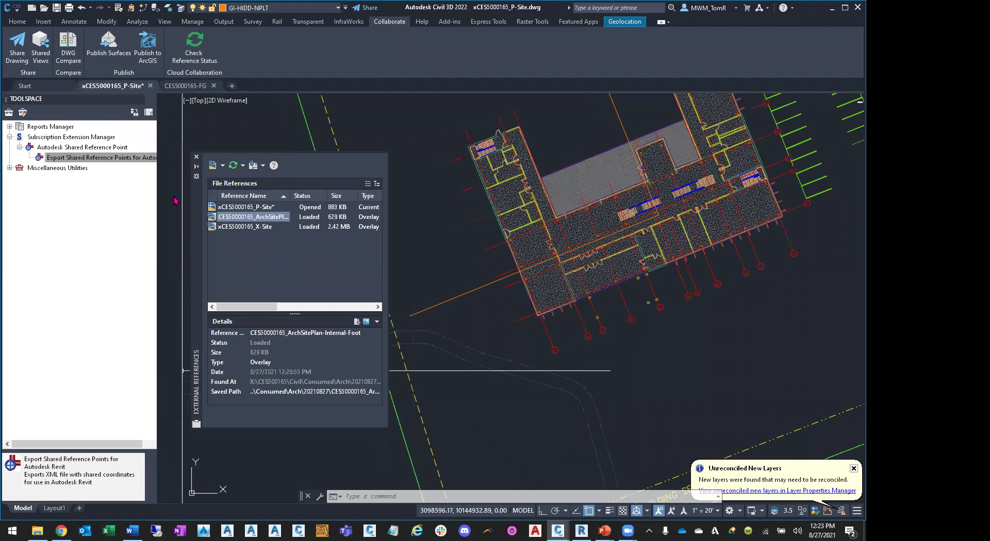
- Run Export Shared Reference Points for Autodesk Revit, setting the origin at the apparent intersection of gridlines in the building's southeast corner column
left_click(126, 158)
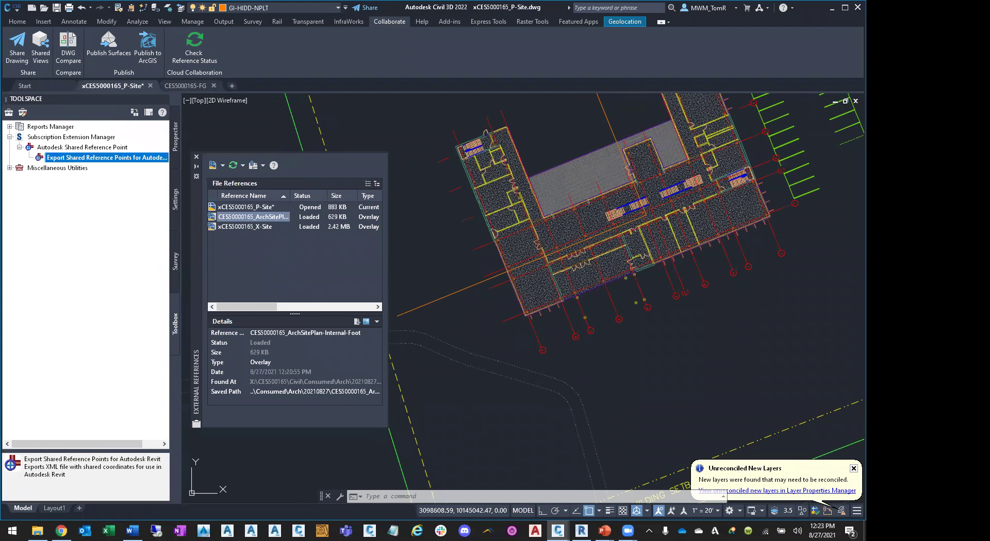
right_click(115, 158)
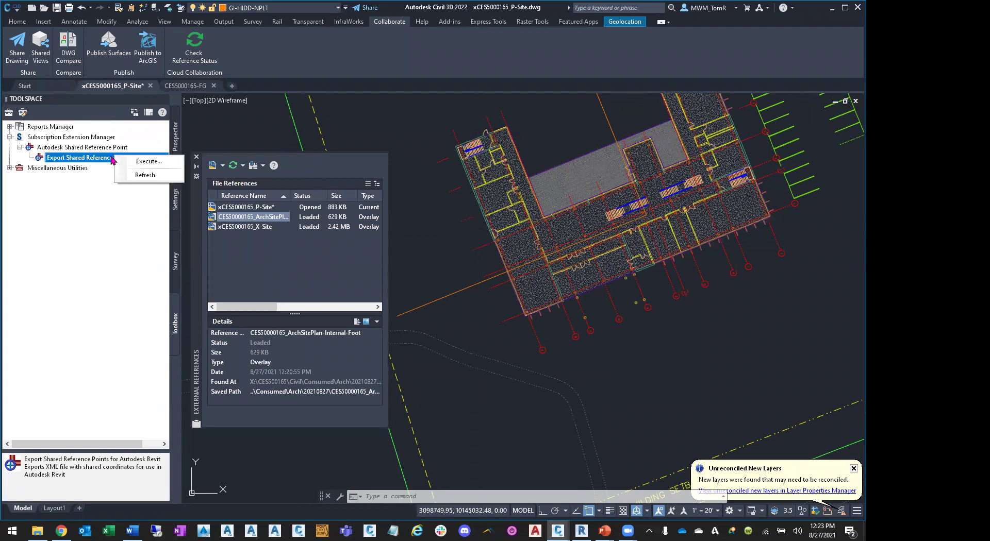
left_click(158, 162)
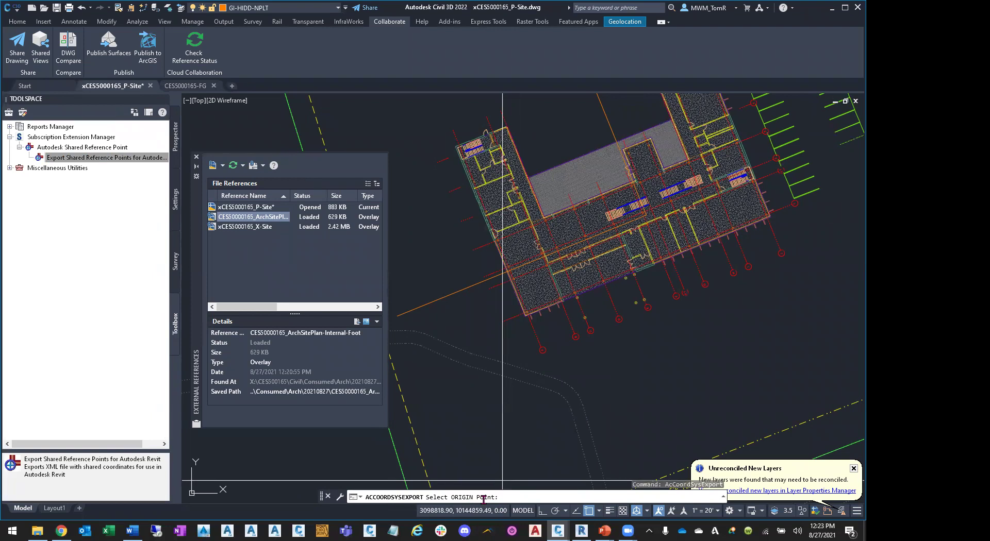
scroll(778, 216, "up", 5)
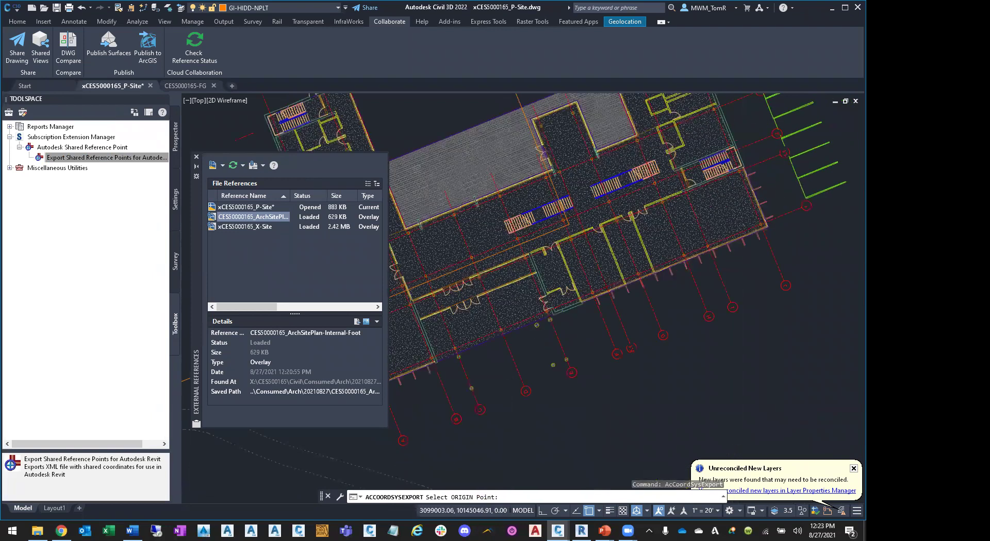
scroll(722, 216, "up", 5)
right_click(676, 207, "shift")
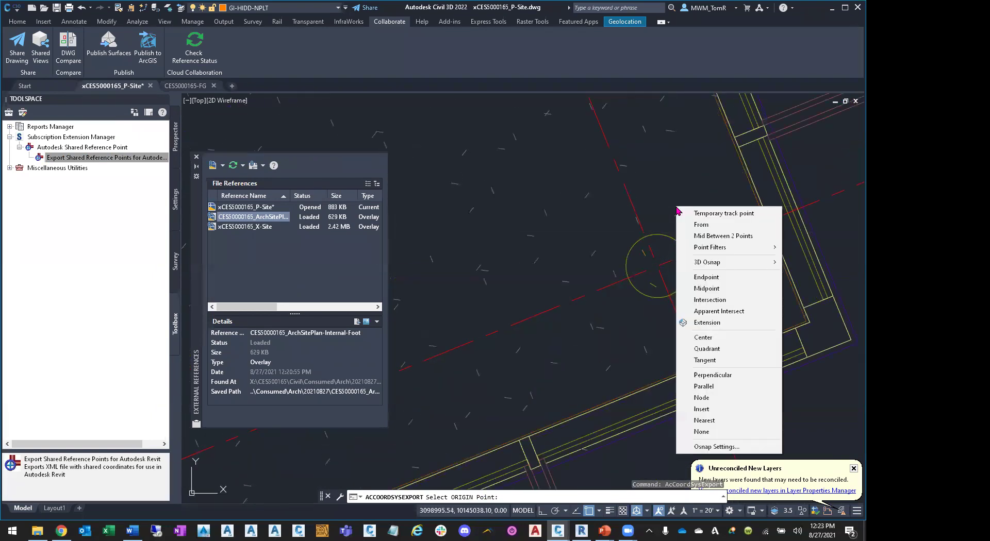
left_click(722, 312)
scroll(664, 274, "up", 4)
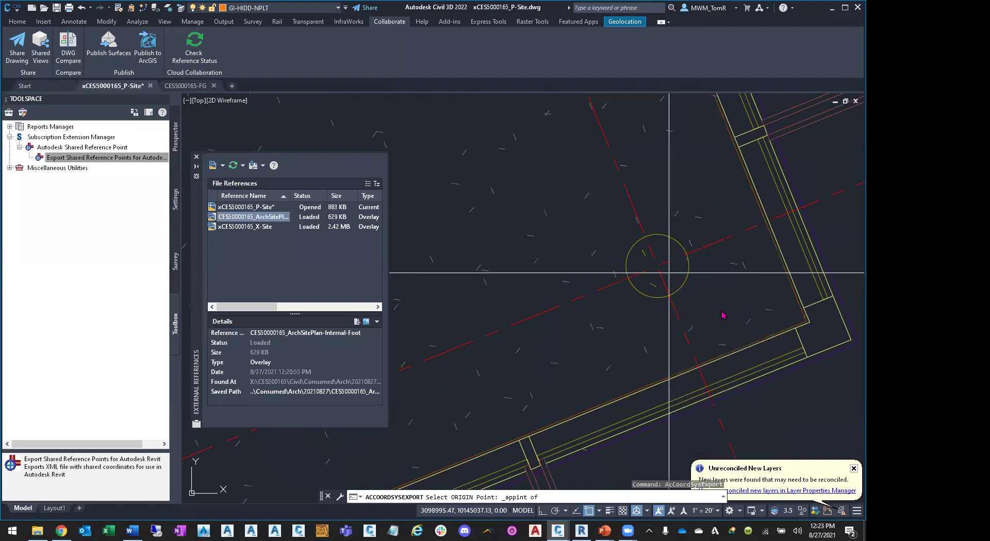
left_click(654, 283)
left_click(657, 265)
- Set the +Y axis point at the apparent gridline intersection in the southwest corner column on grid A, and confirm Feet as the DWG units
scroll(657, 240, "down", 4)
scroll(567, 247, "down", 5)
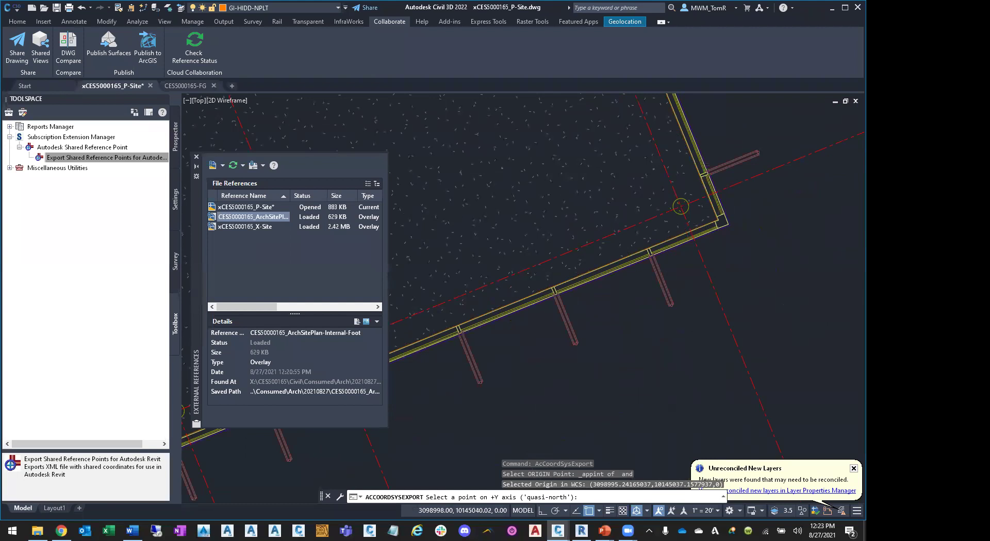
middle_click_drag(433, 190, 497, 278)
scroll(454, 207, "up", 8)
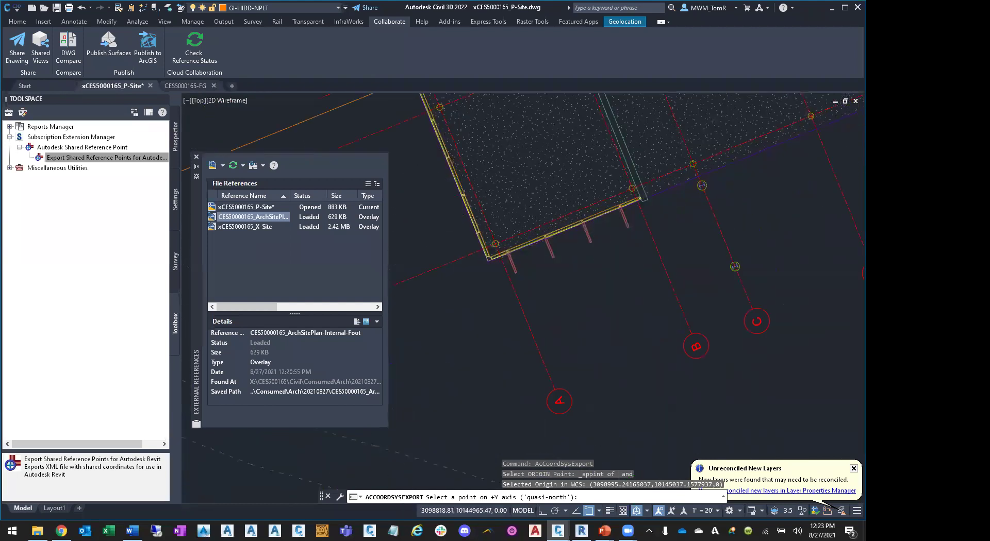
right_click(454, 194, "shift")
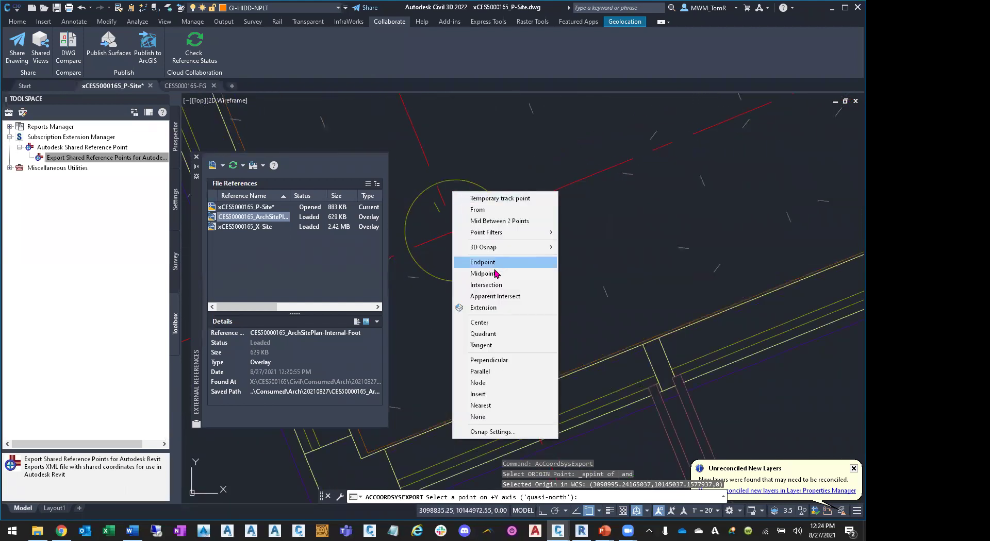
left_click(502, 296)
scroll(511, 287, "up", 4)
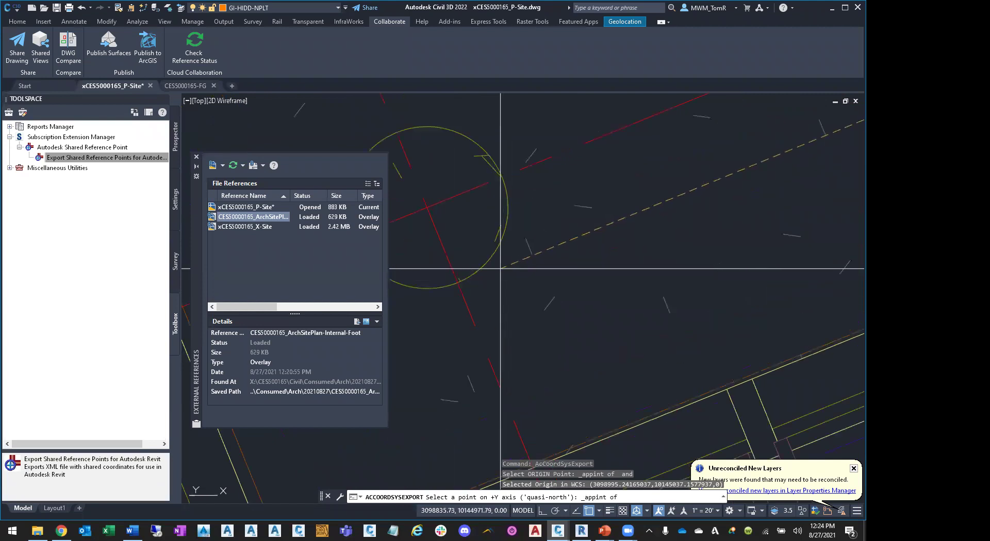
left_click(418, 258)
middle_click_drag(453, 100, 597, 120)
left_click(591, 168)
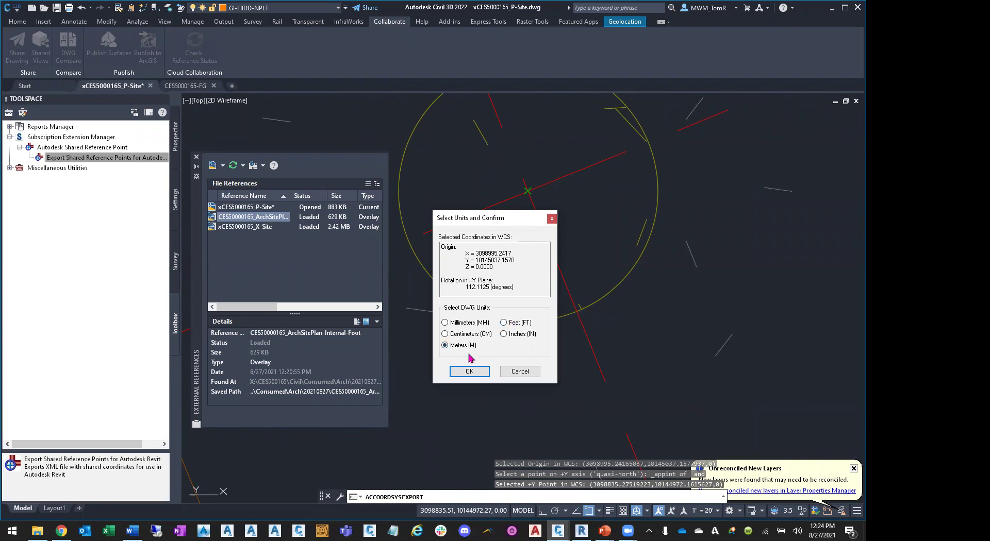
left_click(507, 323)
left_click(469, 372)
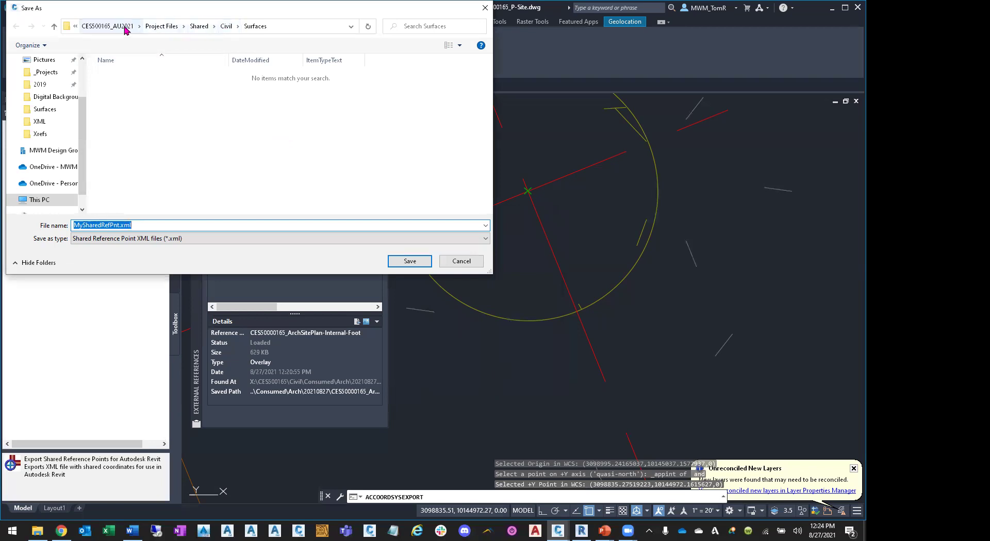
- Save the shared reference point export to X:\CES500165\Shared\Civil\XML, overwriting CES50000165_SharedCoords.xml
scroll(81, 147, "down", 1)
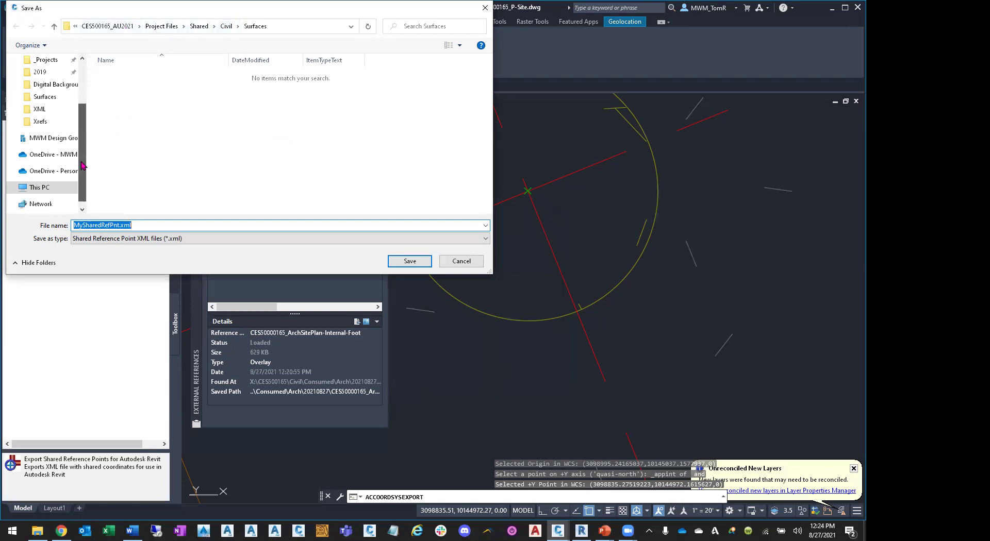
left_click(66, 176)
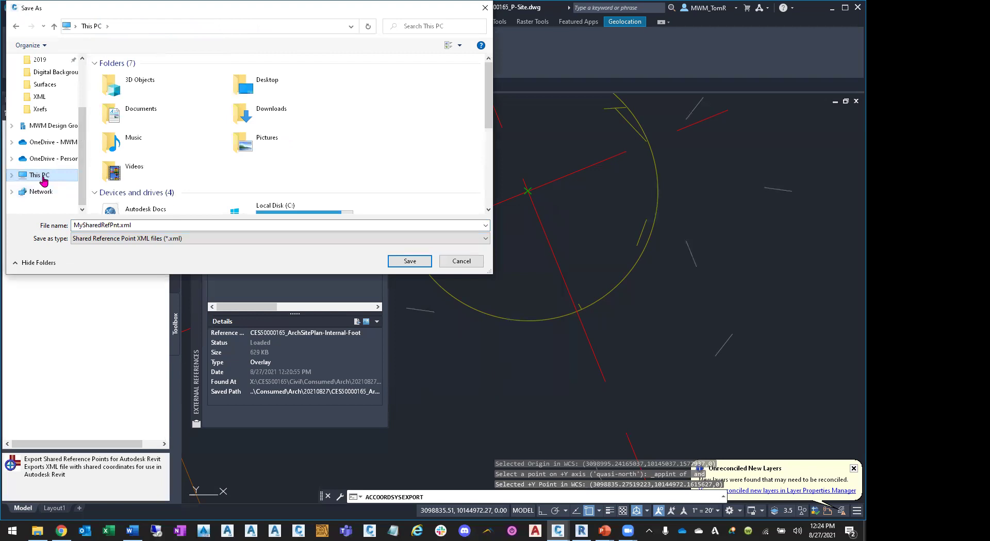
scroll(187, 132, "down", 3)
double_click(176, 98)
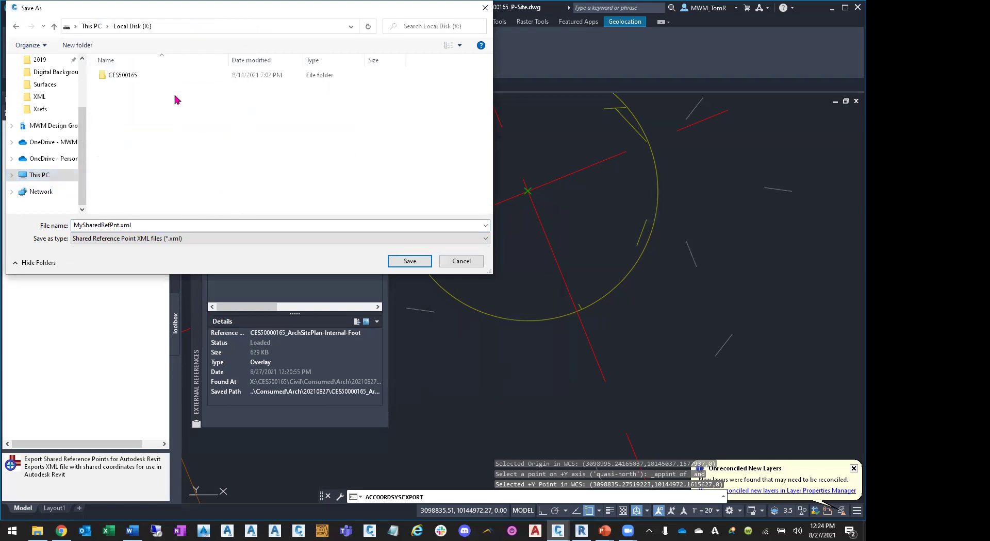
left_click(118, 78)
double_click(118, 78)
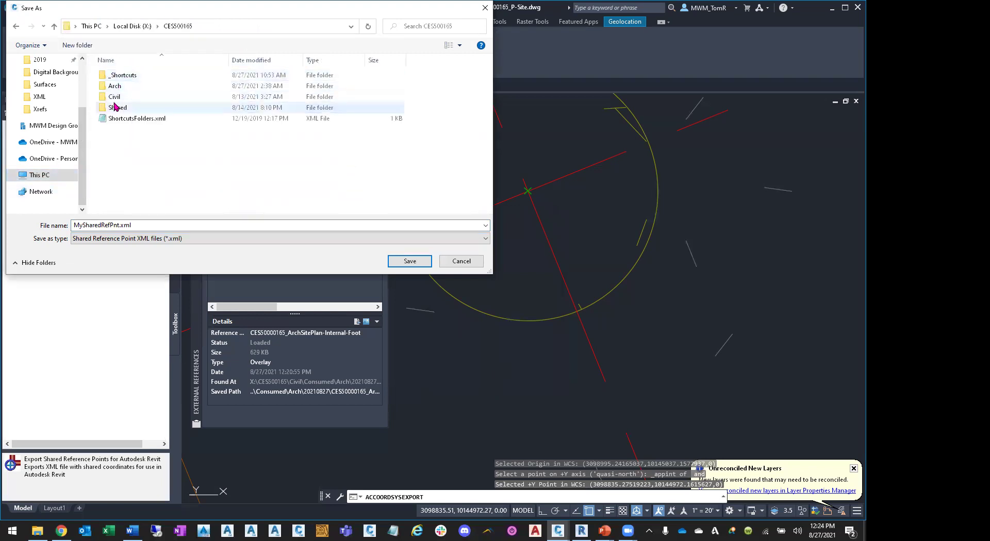
double_click(115, 109)
double_click(119, 87)
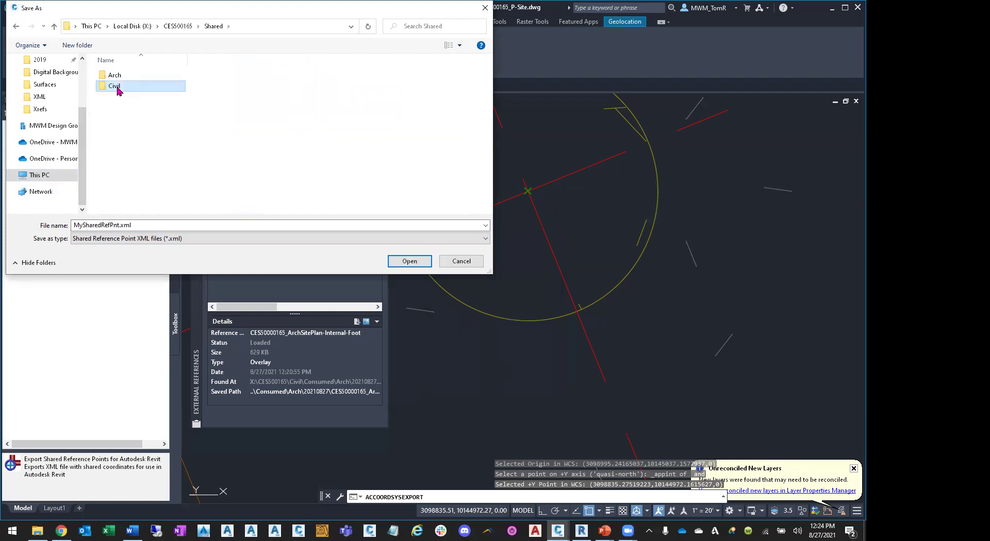
double_click(118, 97)
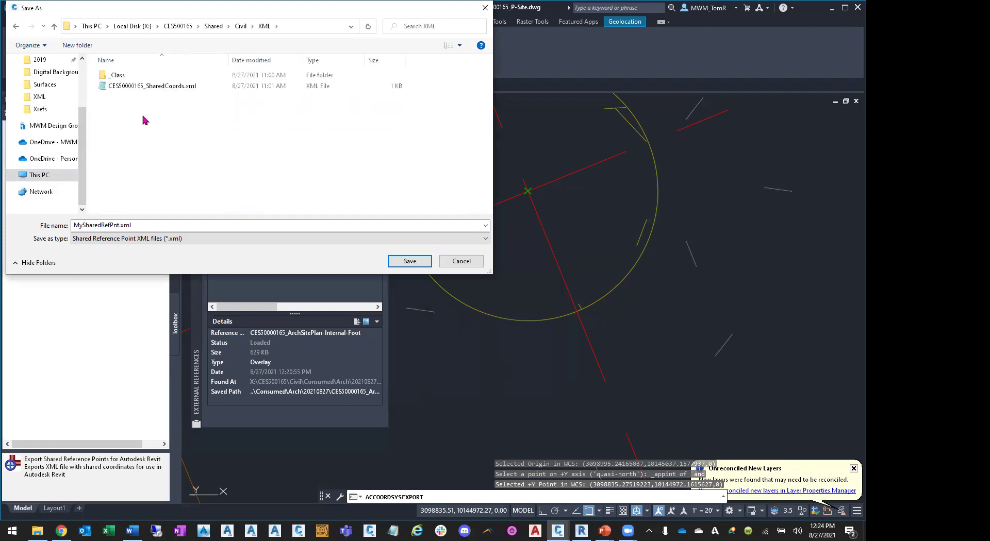
left_click(154, 88)
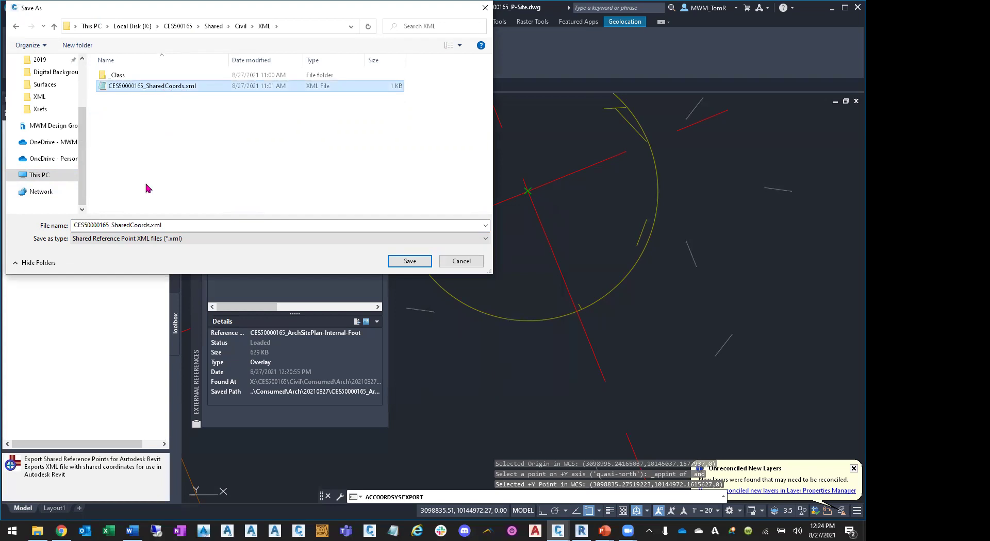
left_click(83, 225)
left_click(415, 263)
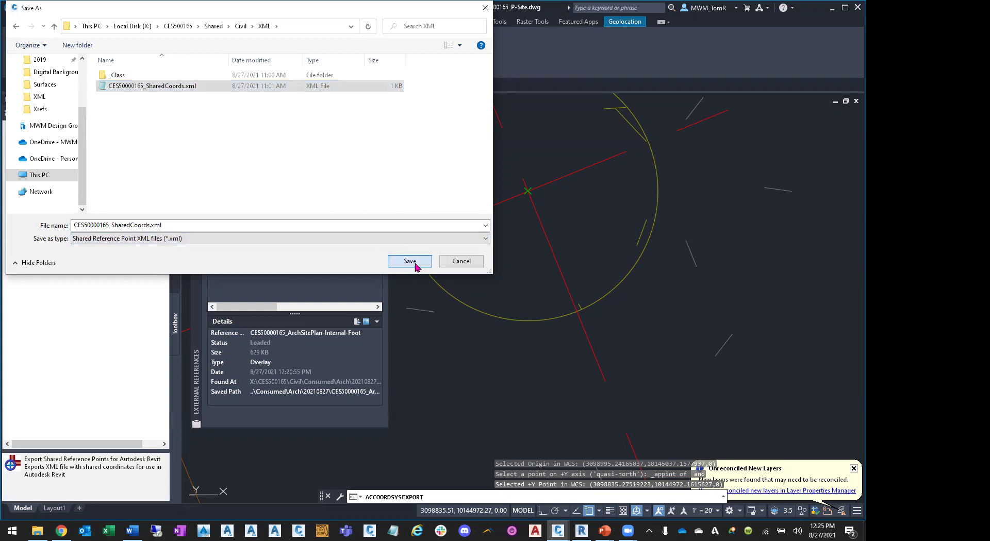
left_click(456, 265)
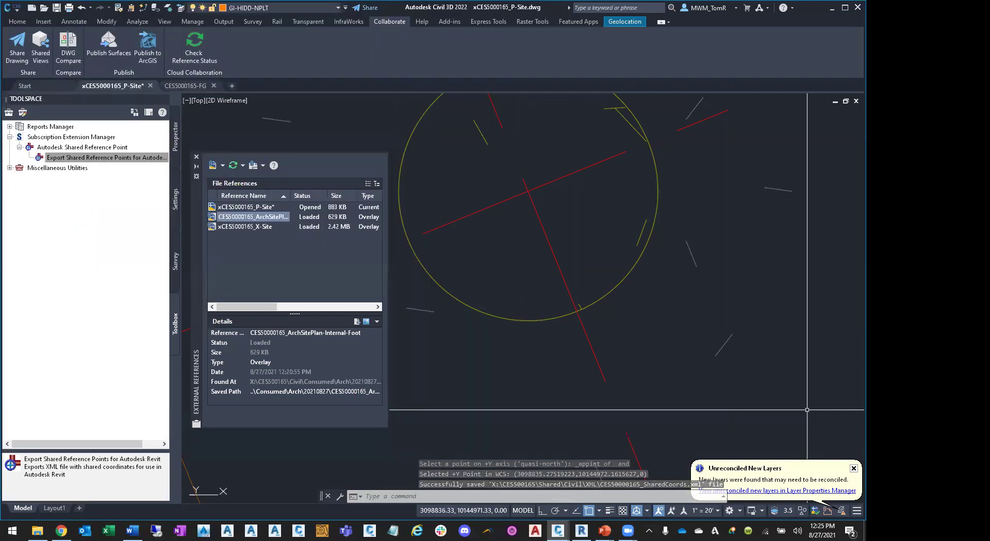
- Switch to File Explorer and open CES50000165_SharedCoords.xml from the project's Shared\Civil\XML folder in Notepad to examine the exported coordinates
left_click(277, 390)
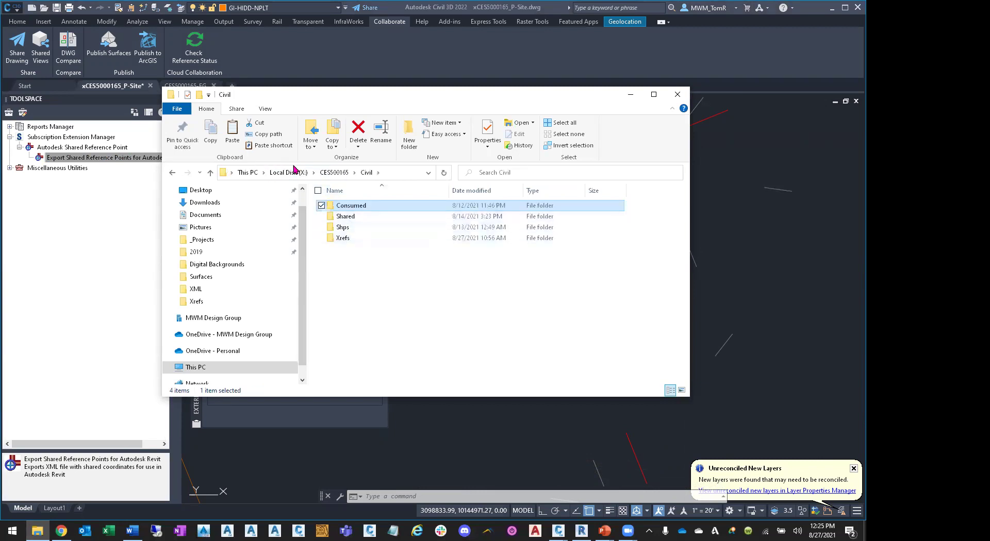
left_click(335, 173)
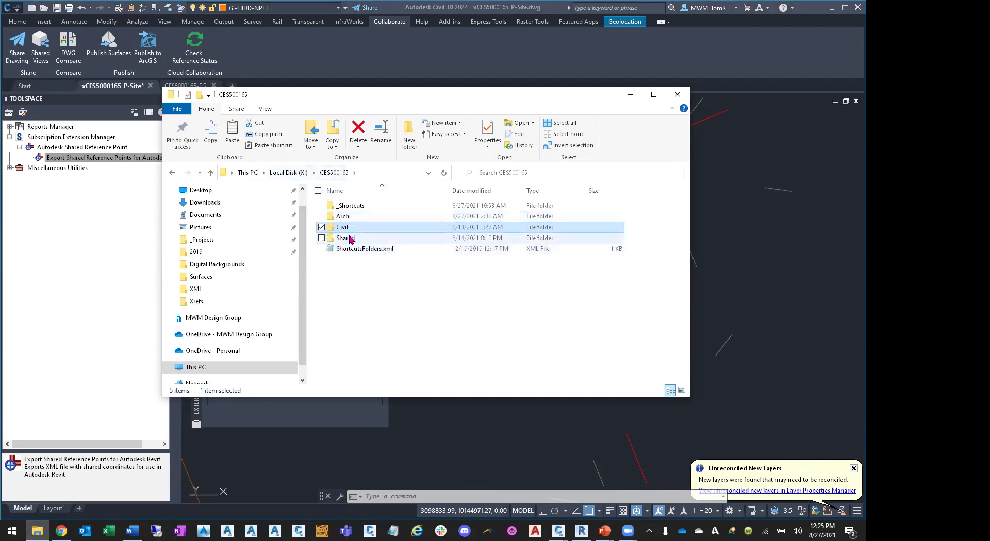
double_click(348, 238)
double_click(347, 218)
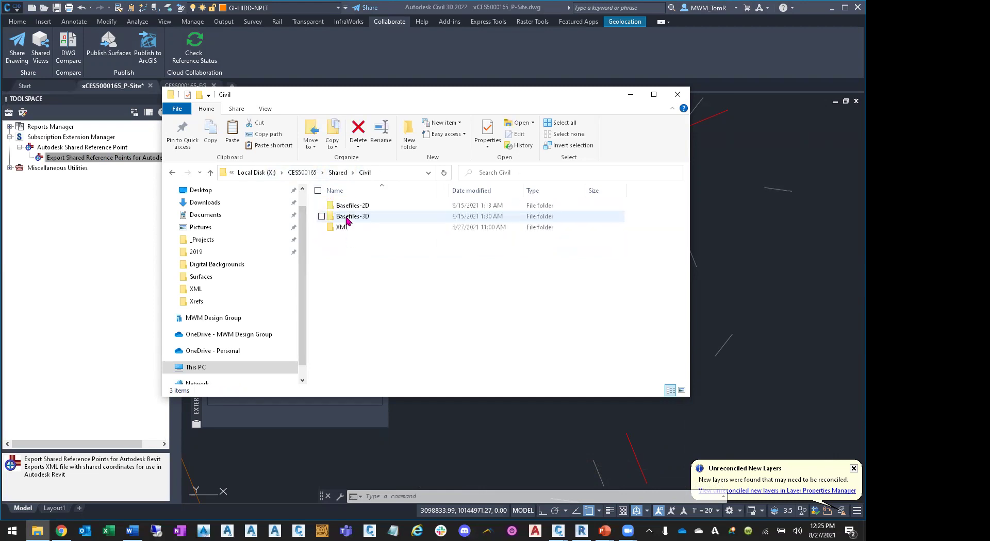
double_click(346, 228)
left_click(367, 217)
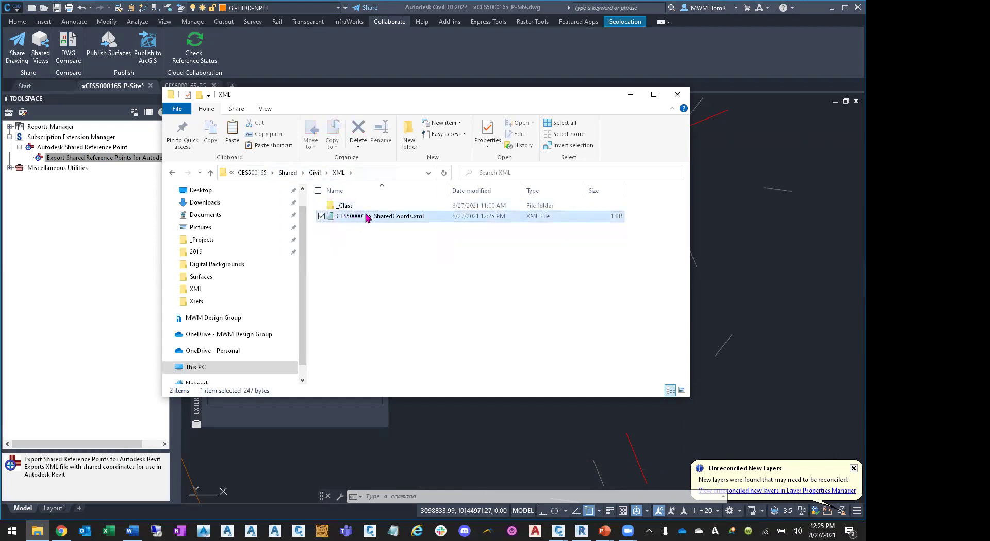
right_click(381, 219)
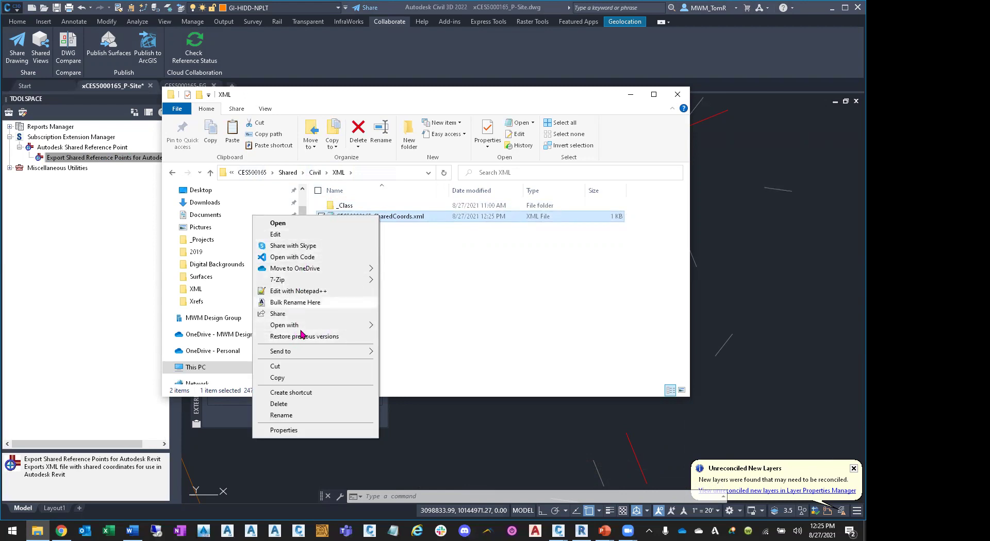
mouse_move(299, 329)
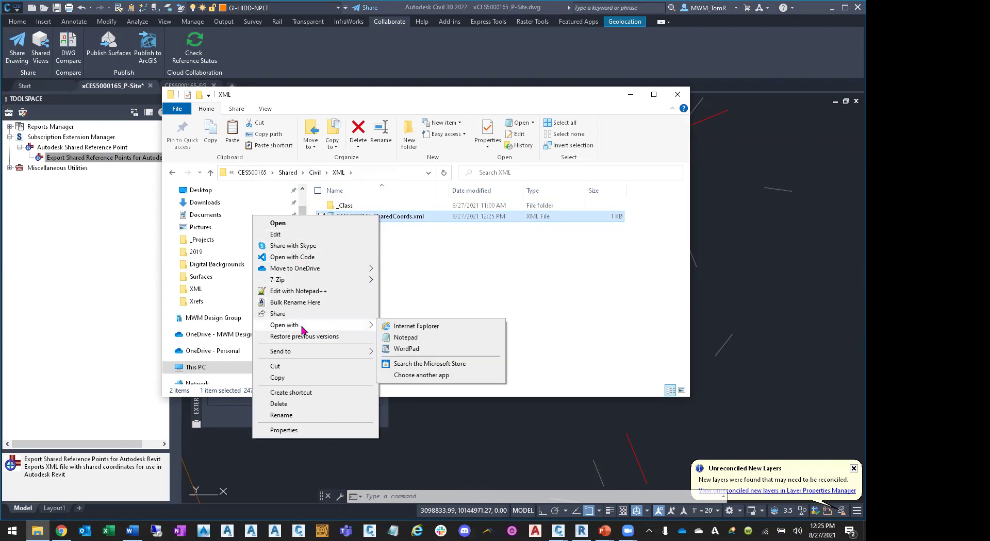
left_click(407, 337)
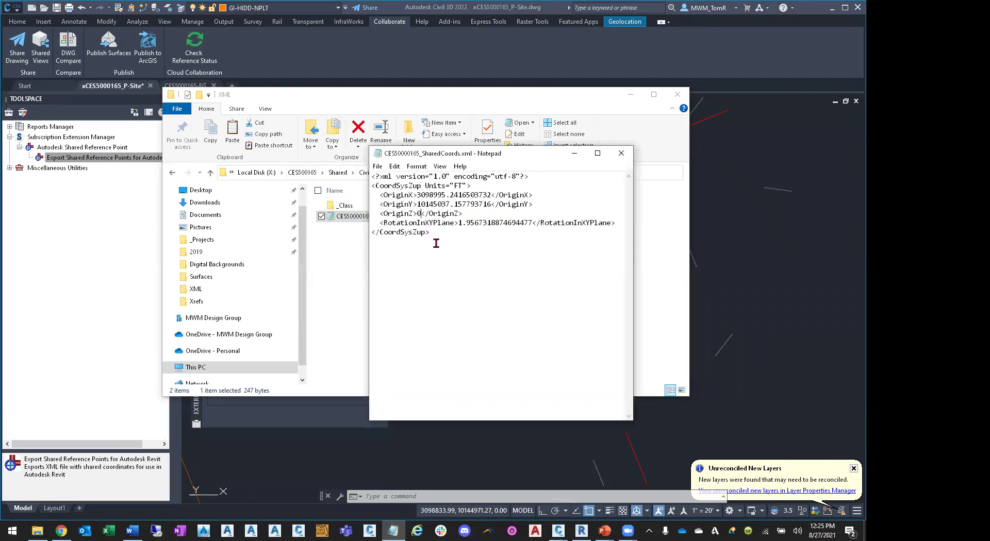
- Set the OriginZ value in CES50000165_SharedCoords.xml to 757, save the file, and put away Notepad and File Explorer
key("BackSpace")
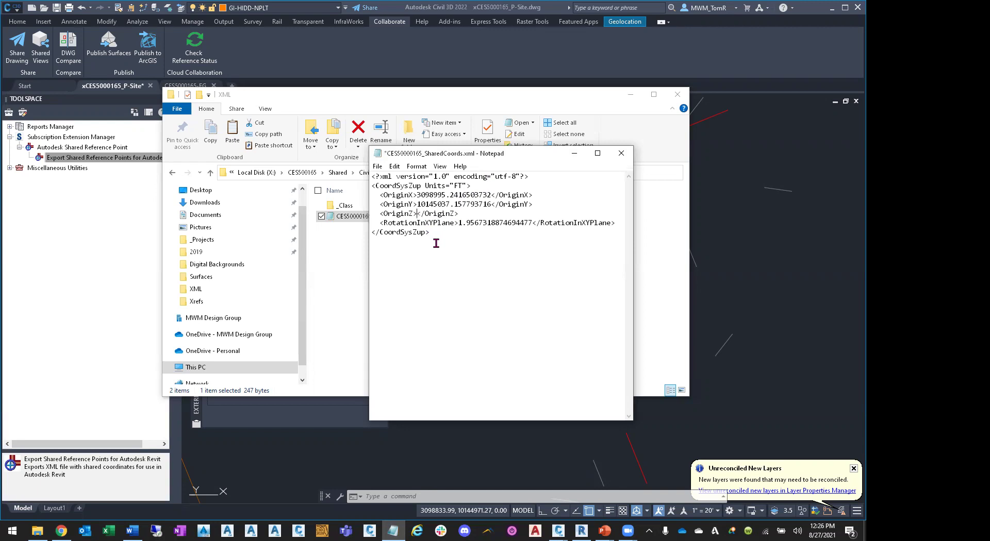
type("757")
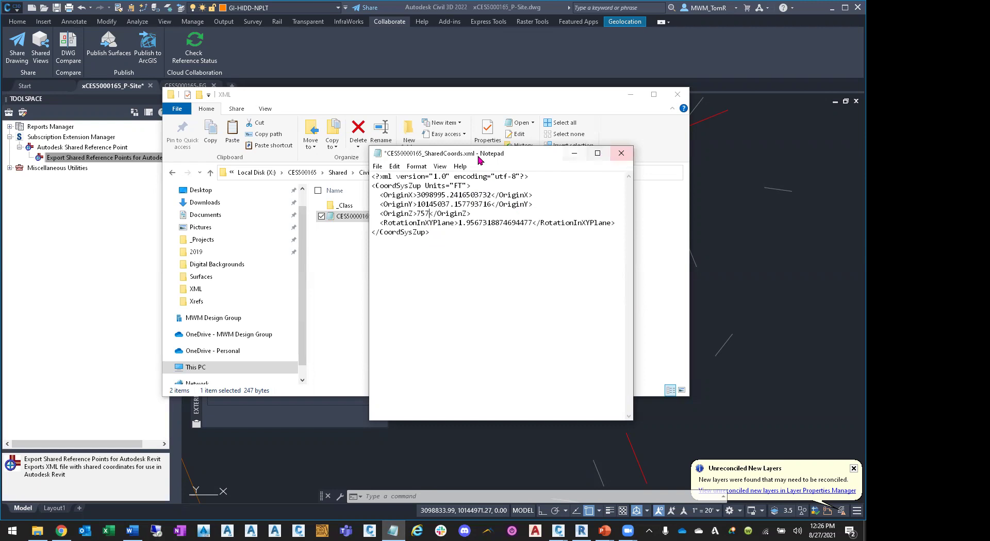
left_click(377, 166)
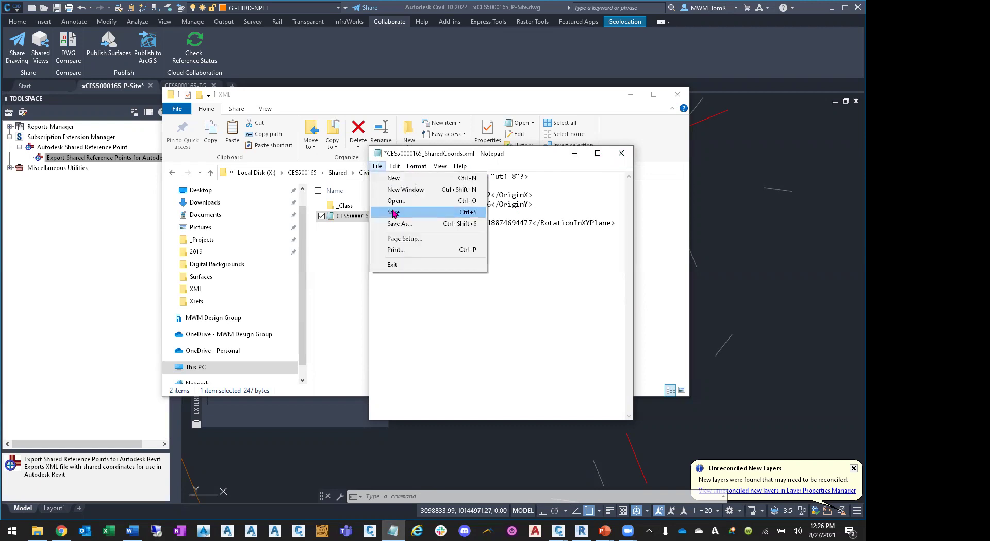
left_click(393, 213)
left_click(621, 153)
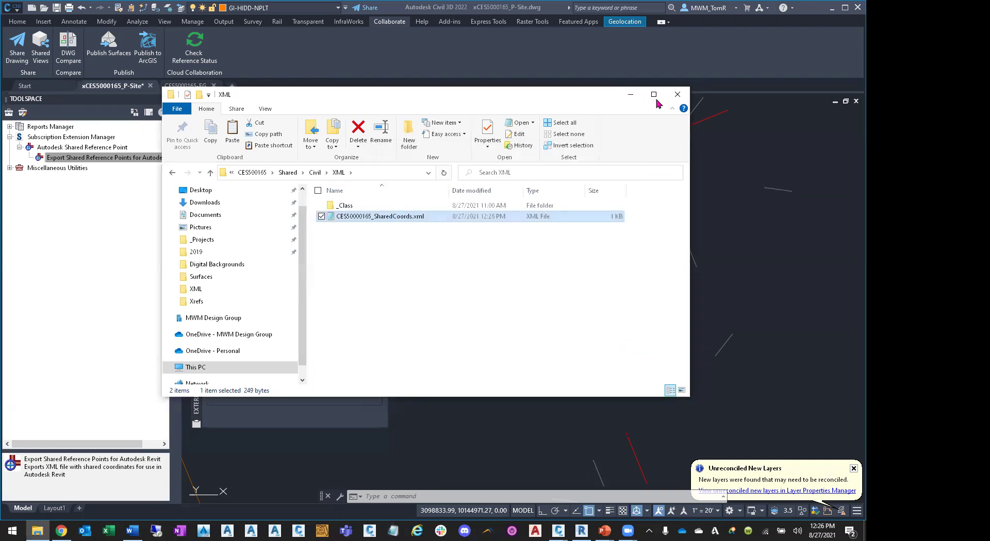
left_click(630, 94)
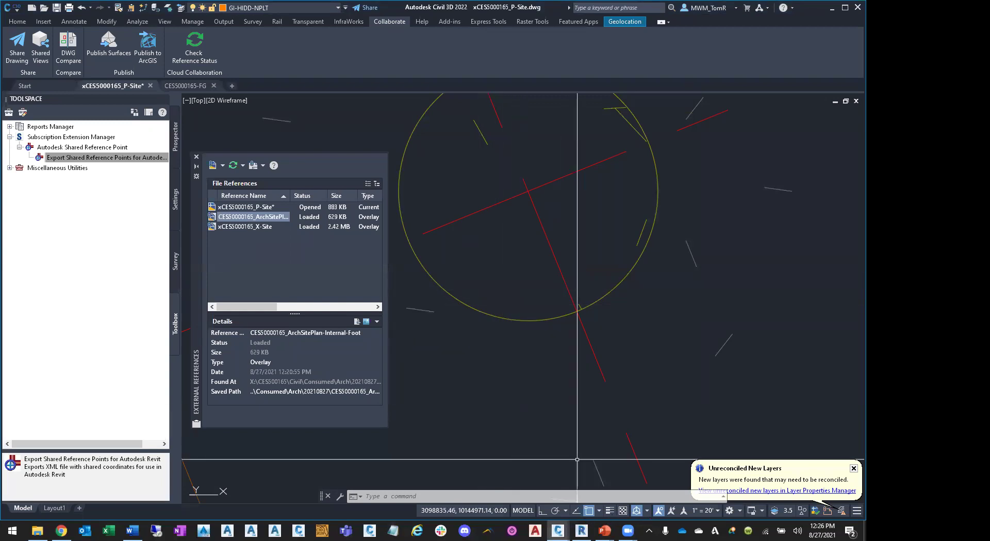
- Switch to Revit and bring up the GridView floor plan with the whole grid layout and project base point in view
left_click(581, 530)
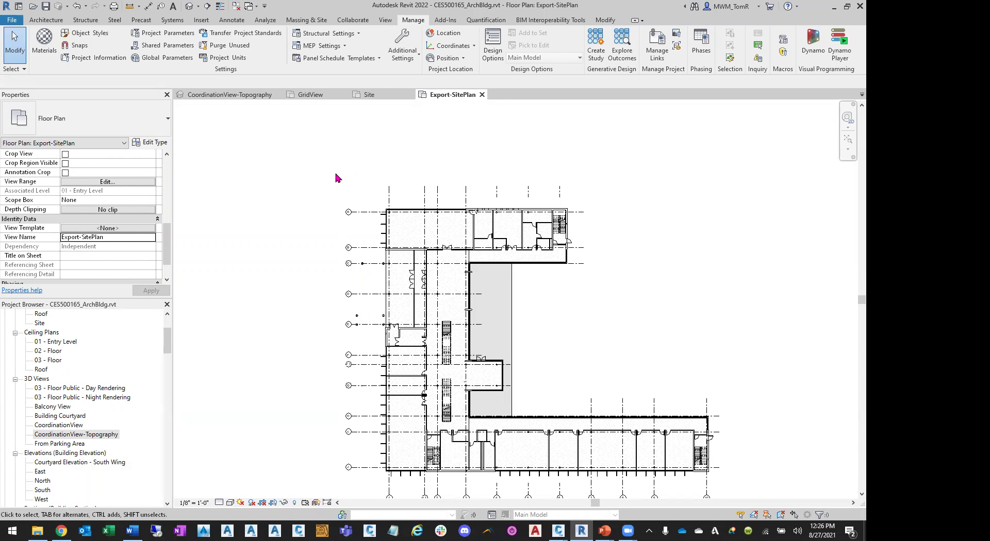
left_click(313, 95)
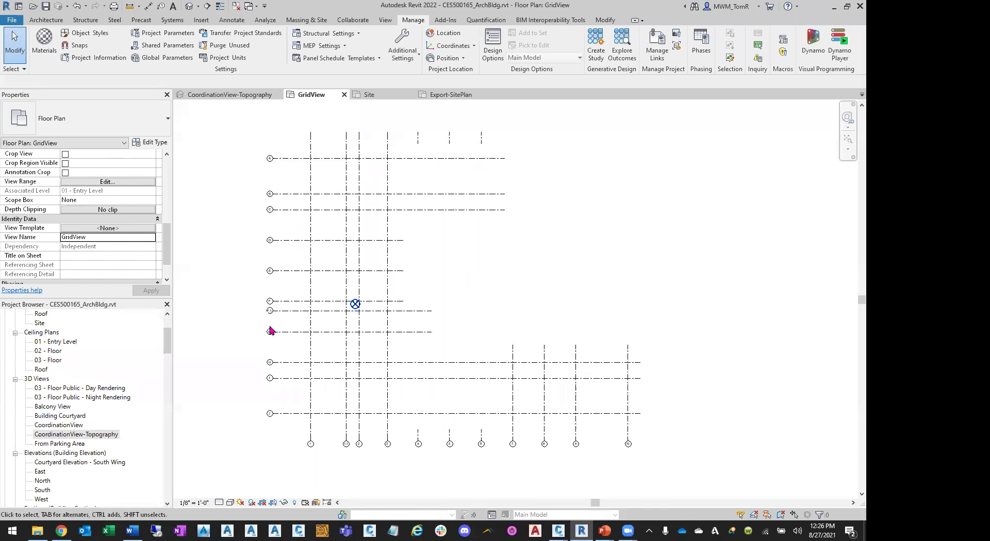
scroll(350, 306, "up", 4)
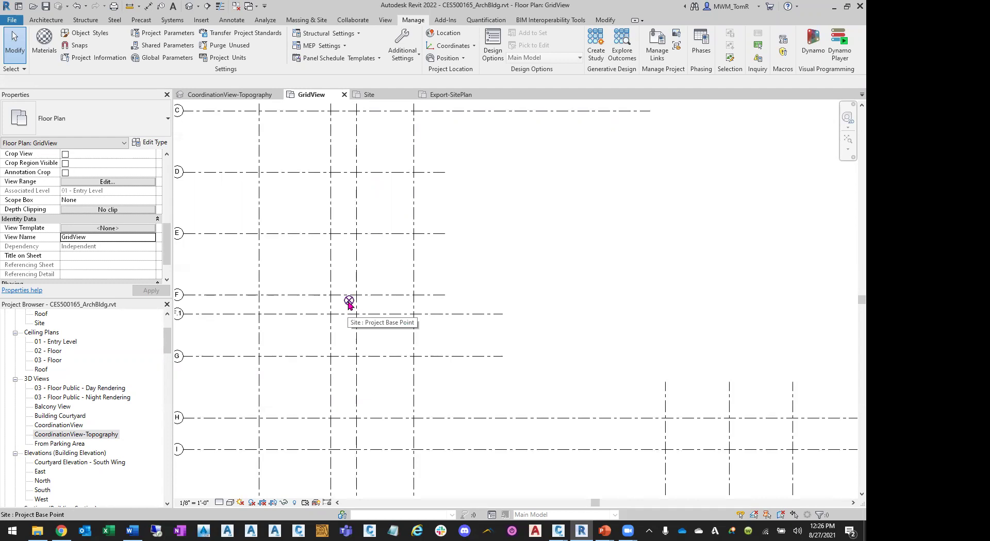
scroll(490, 219, "down", 3)
scroll(541, 271, "down", 1)
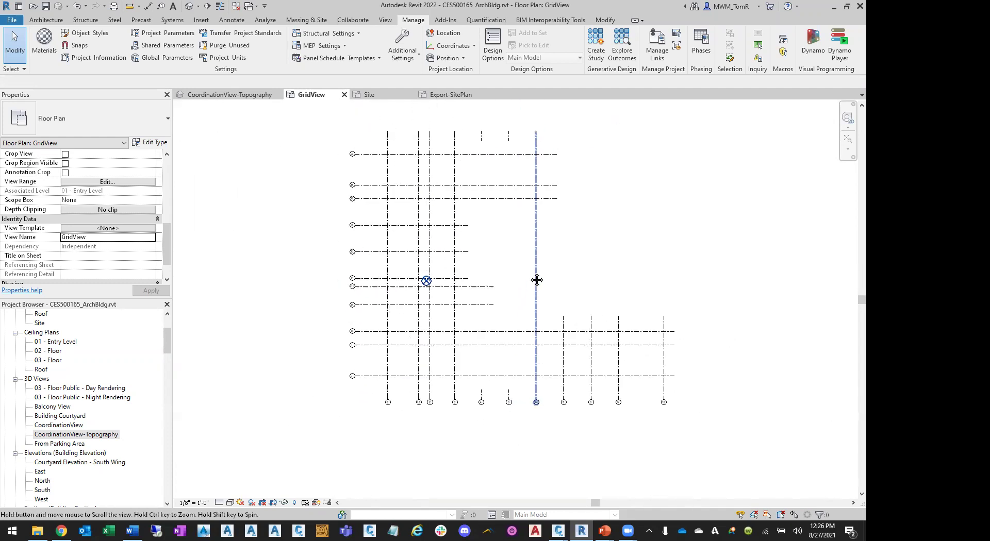
middle_click_drag(537, 280, 527, 285)
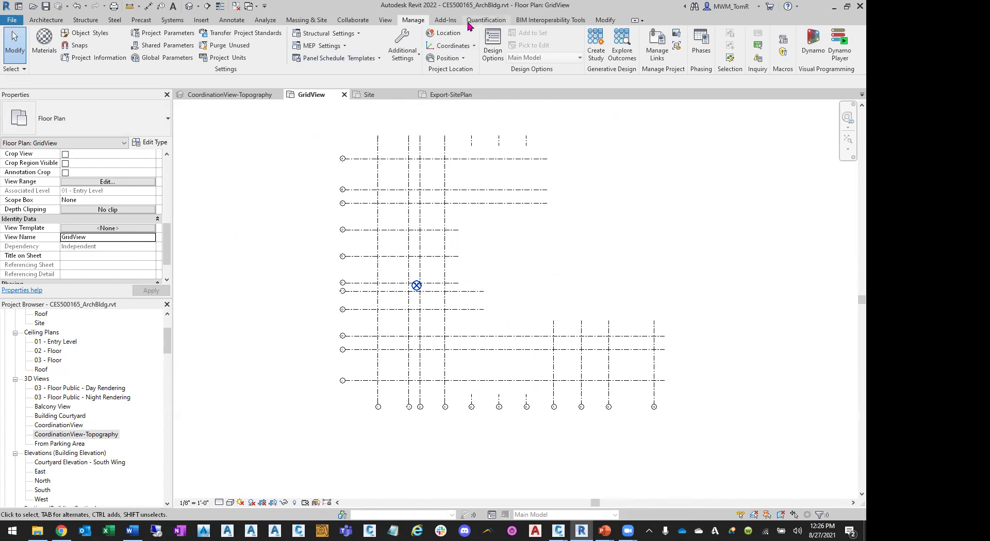
- Run Import Shared Coordinates from XML file and set the origin point at the intersection of grids J and 1
left_click(351, 20)
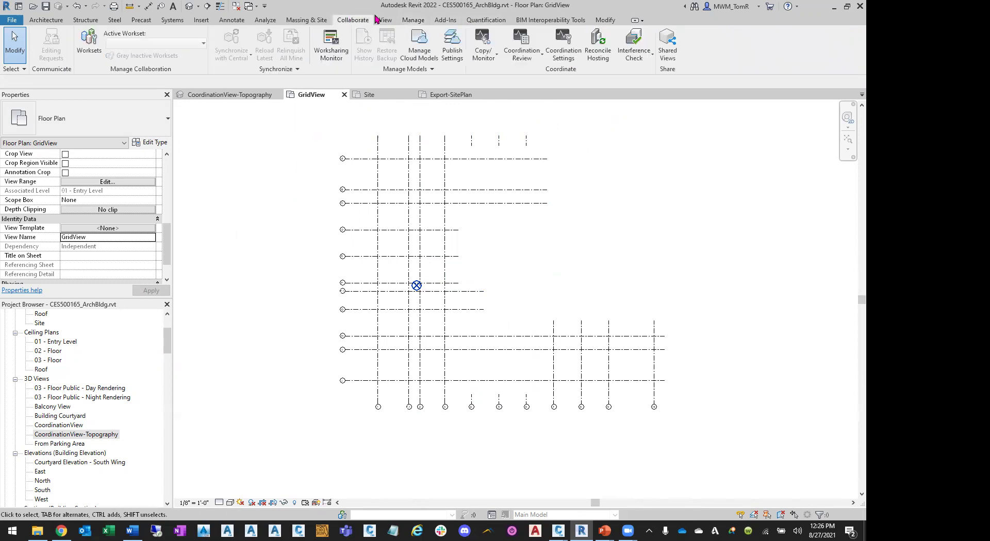
left_click(449, 20)
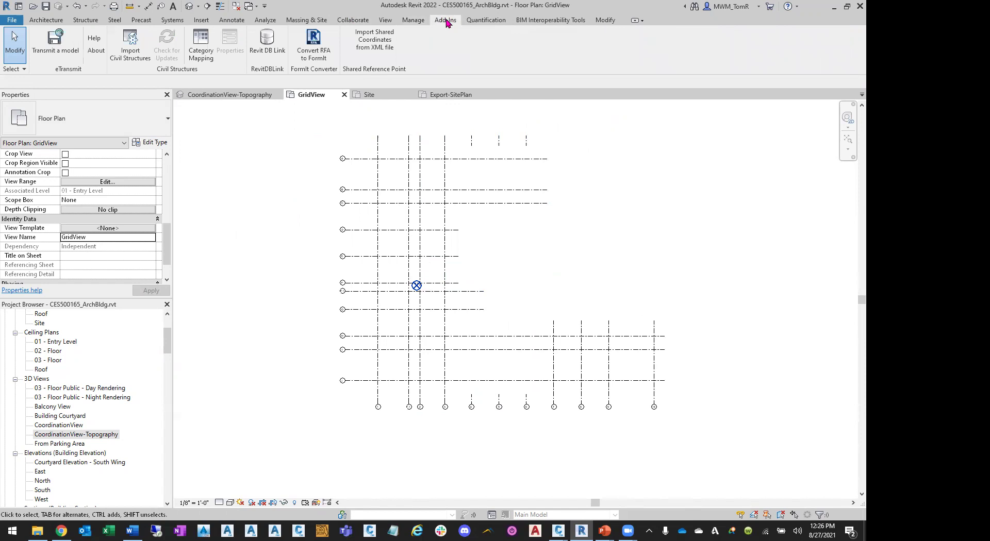
left_click(381, 50)
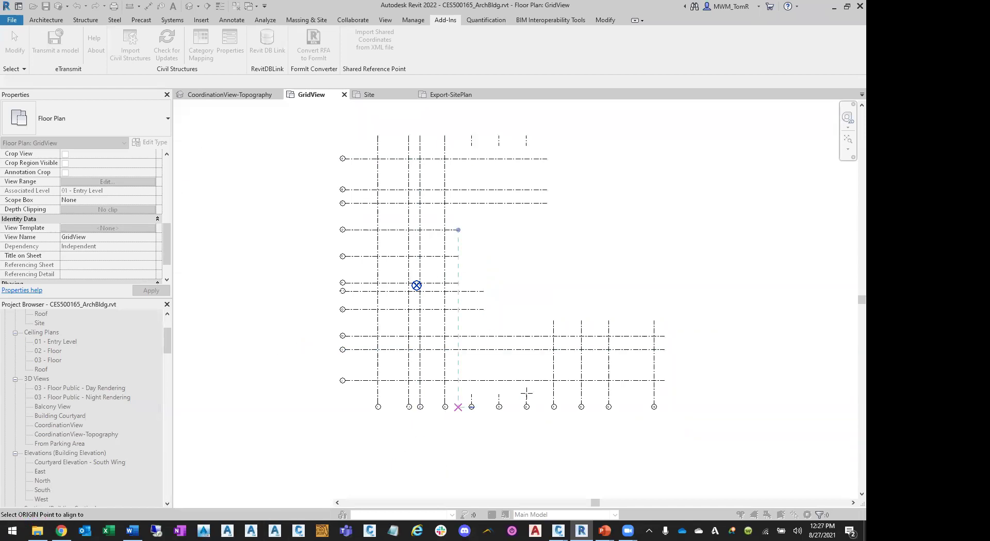
scroll(373, 397, "up", 2)
scroll(366, 402, "up", 2)
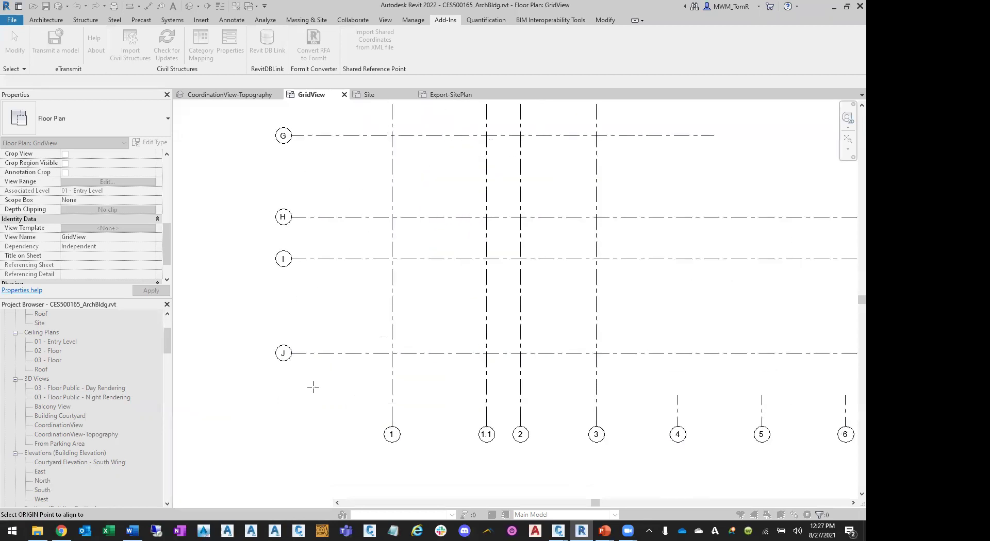
left_click(391, 353)
- Set the +Y direction point at the intersection of grids A and 1
scroll(384, 396, "down", 1)
scroll(383, 396, "down", 1)
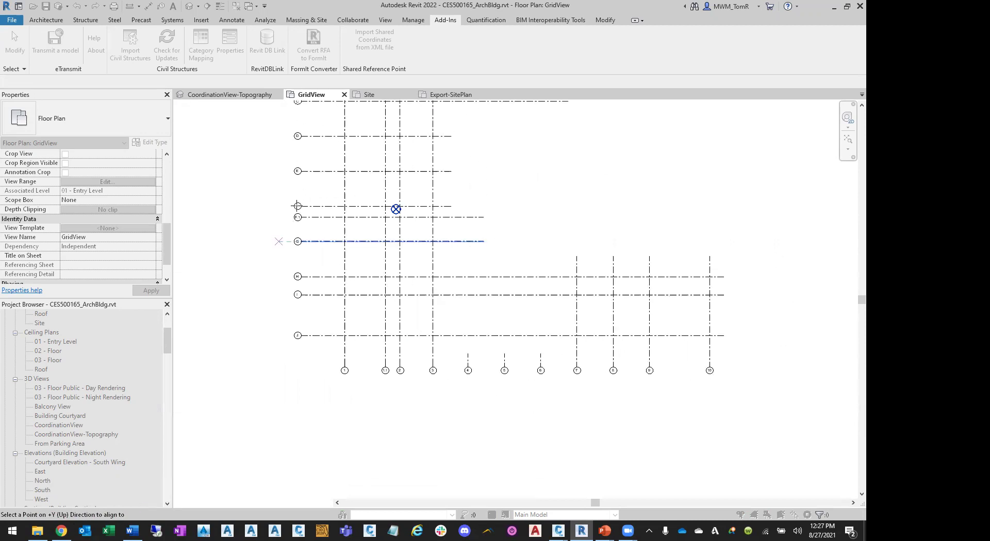
scroll(307, 361, "down", 2)
scroll(325, 164, "up", 3)
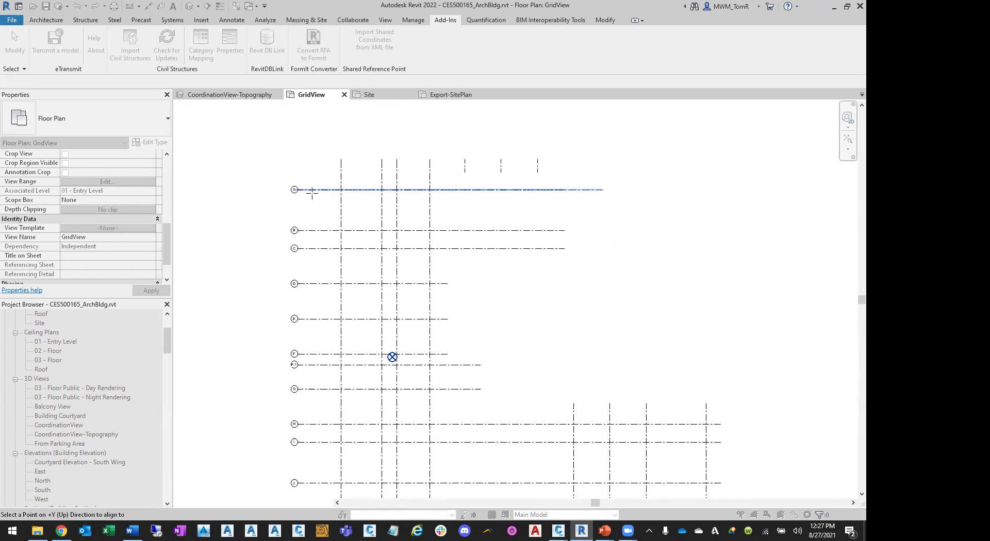
left_click(379, 190)
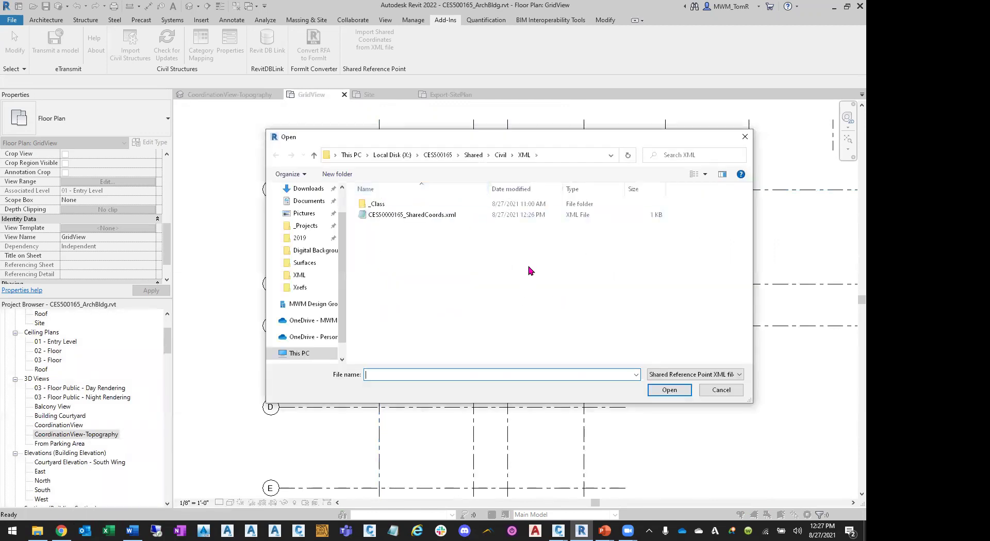
- Import CES50000165_SharedCoords.xml from X:\CES500165\Shared\Civil\XML and confirm creating the new shared coordinates
left_click(437, 216)
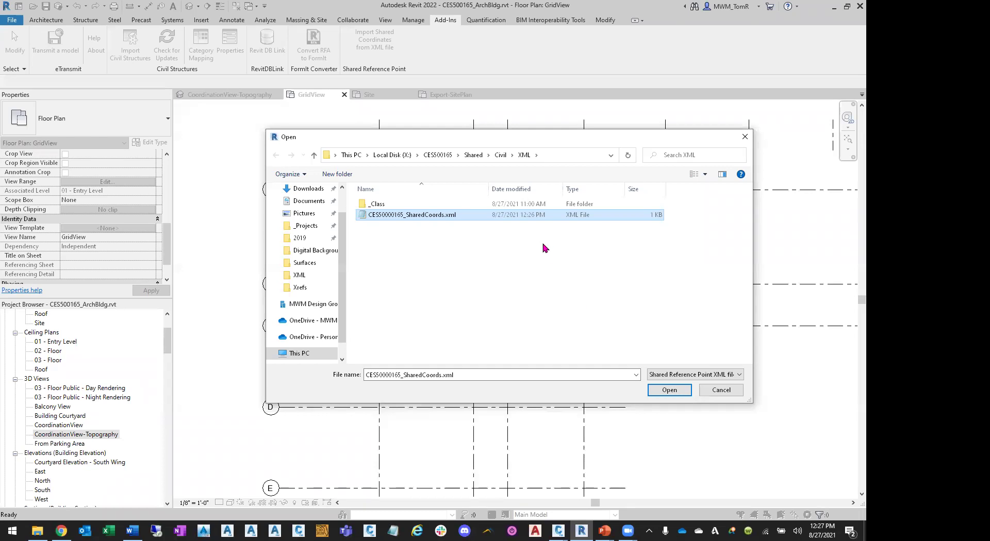
left_click(667, 392)
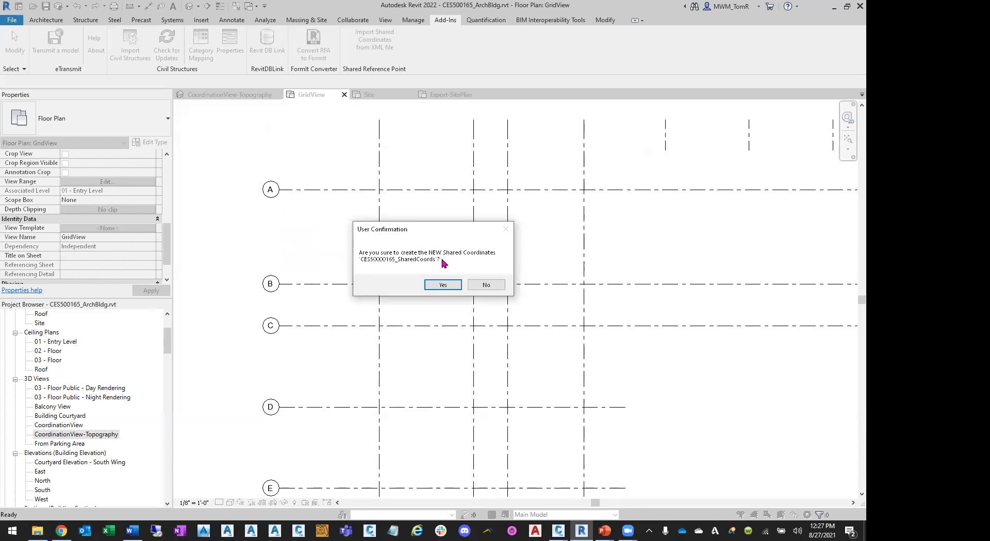
left_click(450, 287)
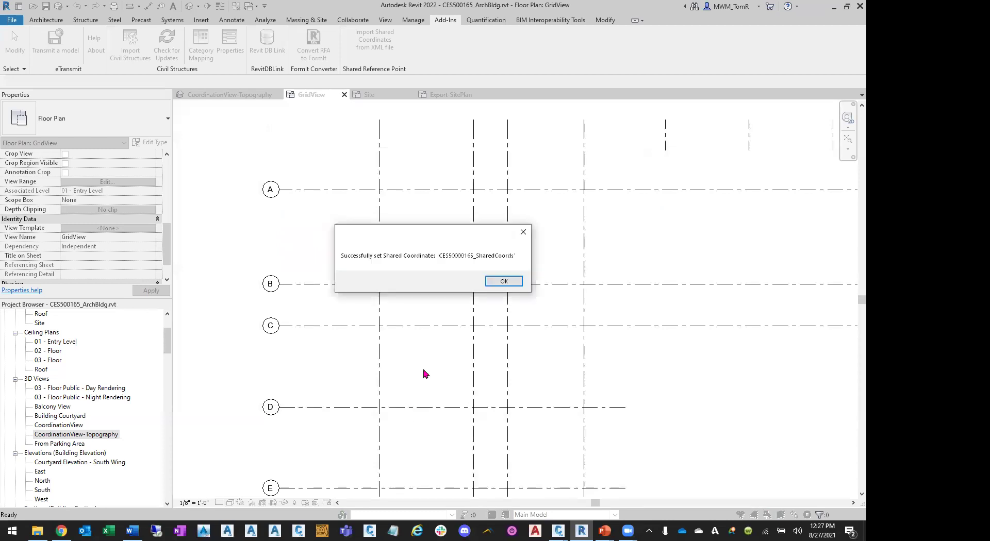
left_click(490, 281)
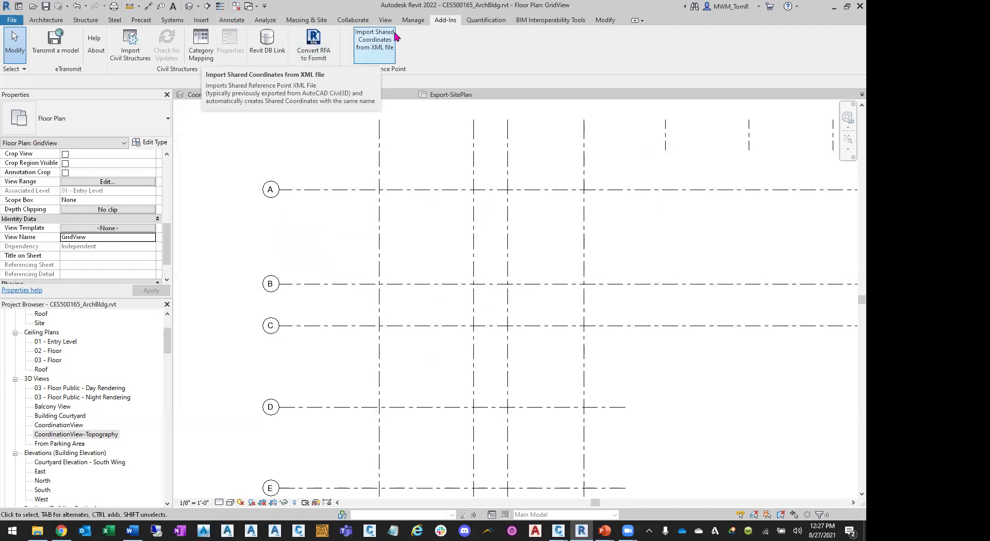
- Make the CES50000165_SharedCoords site current in the project's Location and Site settings, and save the project
left_click(412, 20)
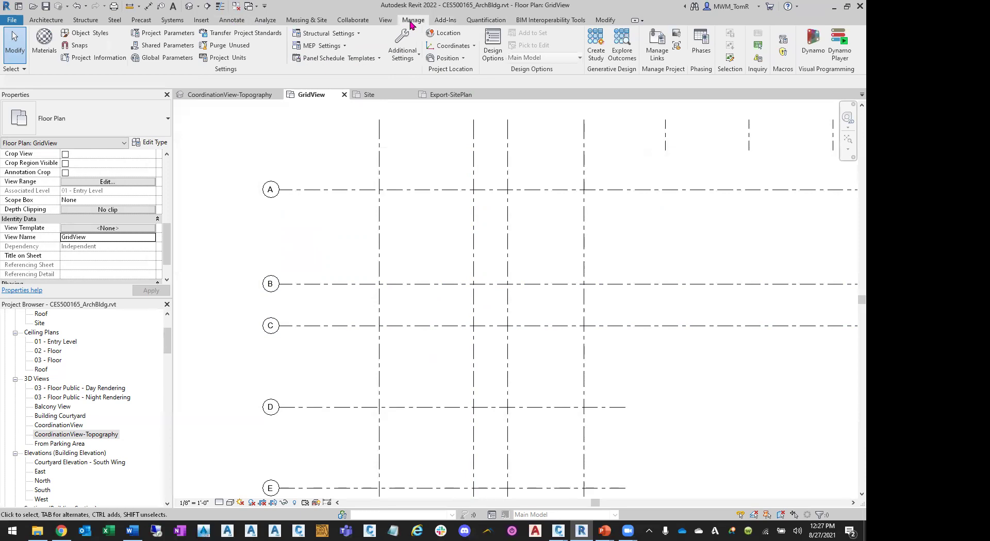
left_click(446, 35)
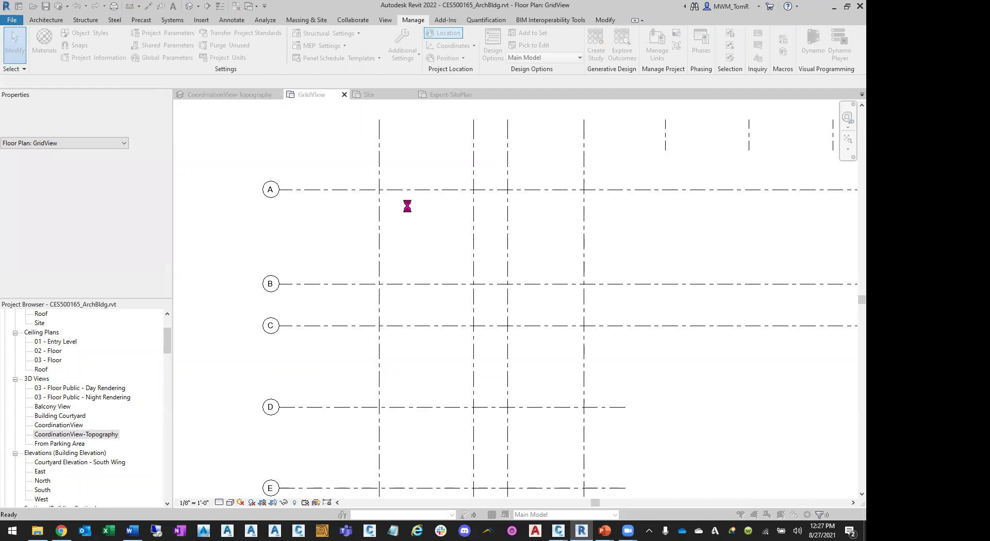
left_click(333, 169)
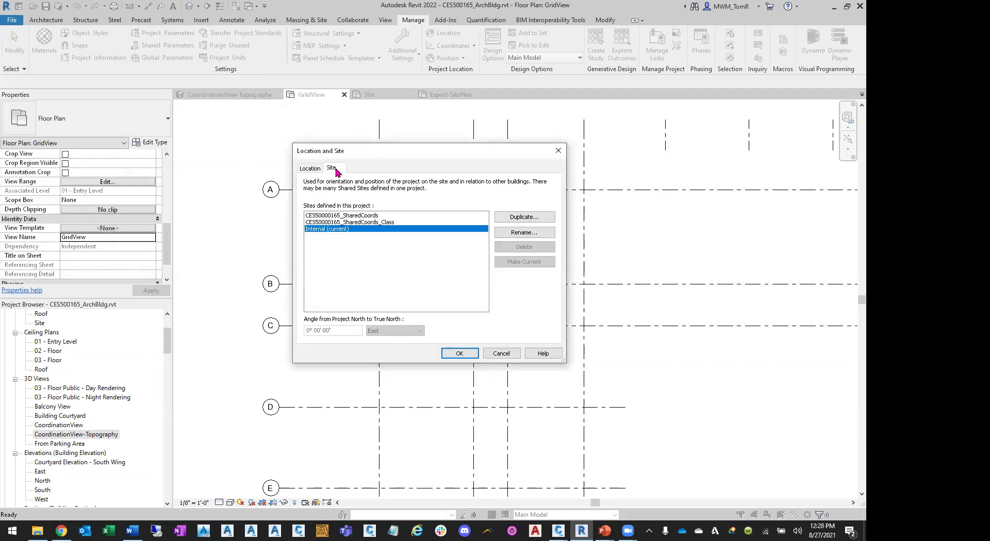
left_click(363, 216)
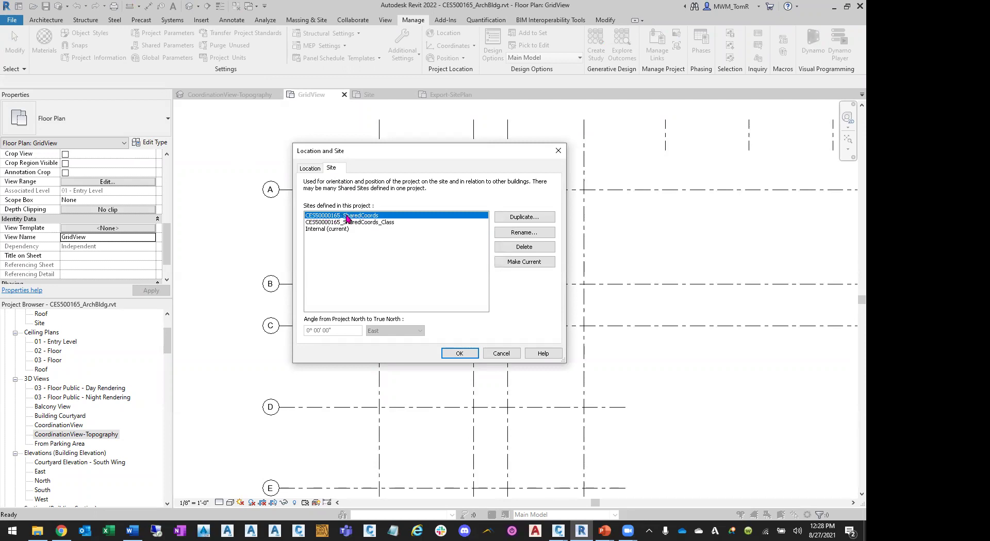
left_click(525, 263)
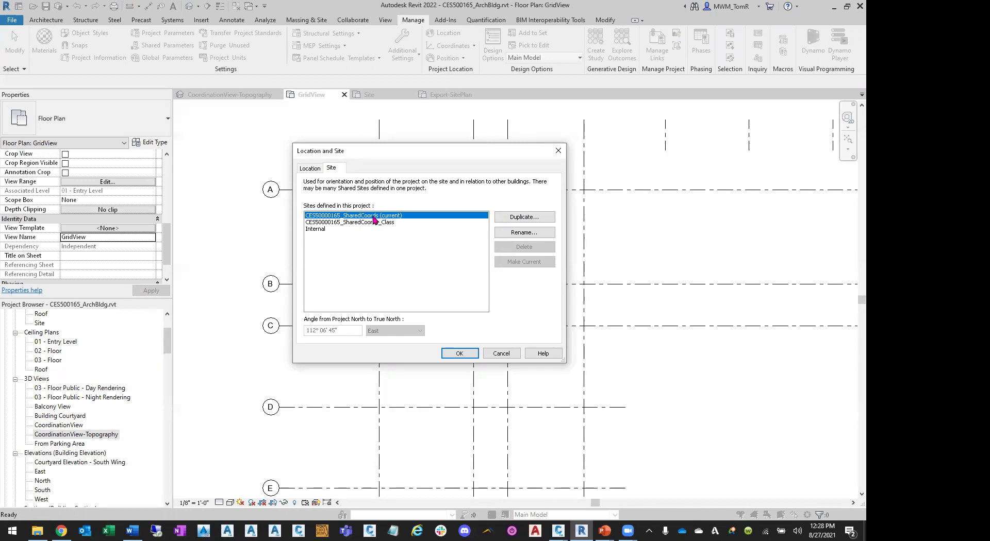
left_click(454, 353)
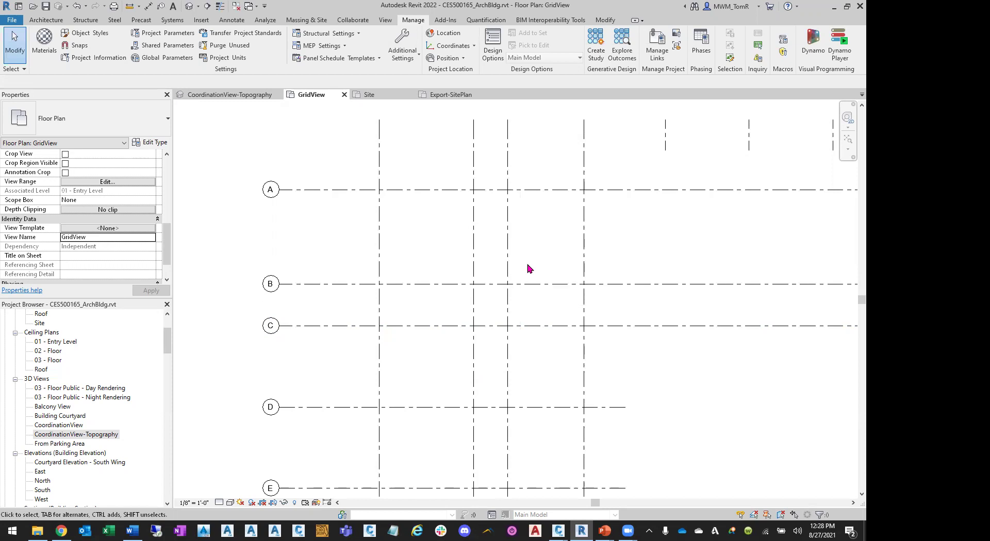
left_click(47, 6)
- Switch to the PowerPoint slide show and advance to the "Using a Shared Coordinate System" slide
mouse_move(604, 531)
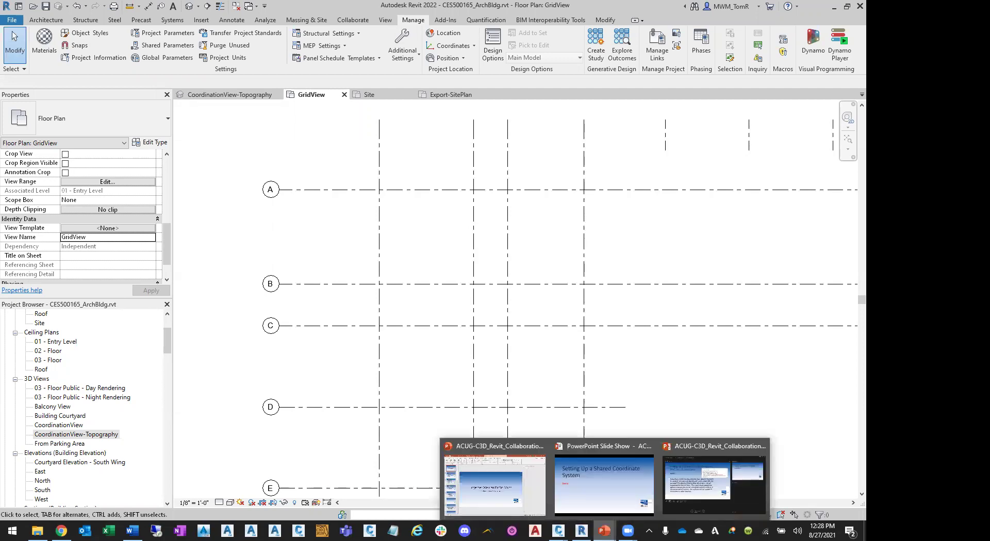
left_click(609, 482)
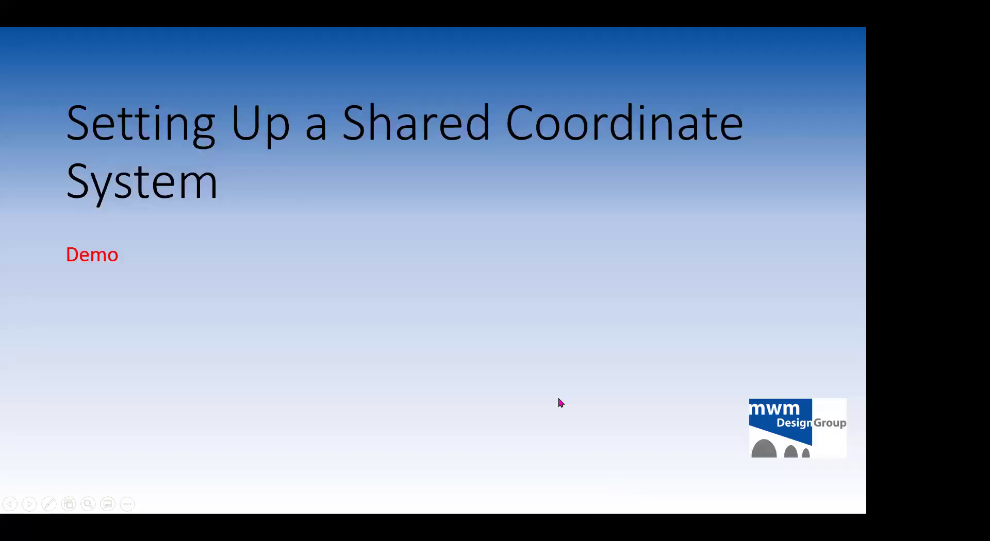
left_click(365, 316)
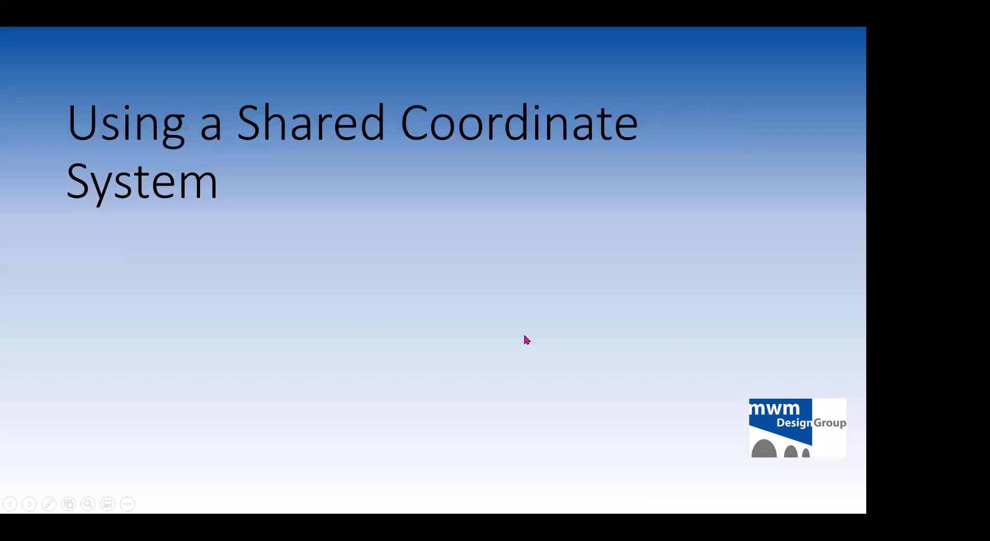
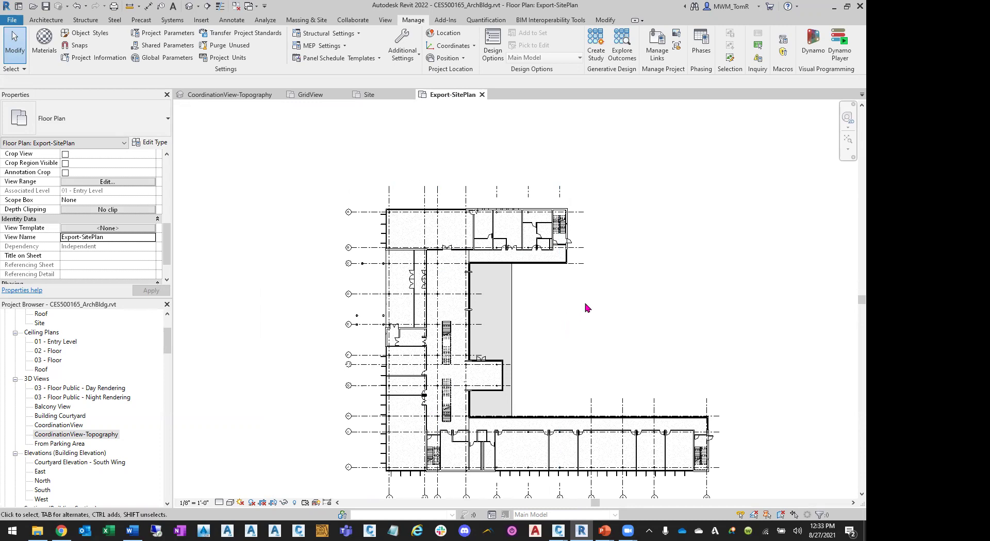
- Start a DWG export of the Export-SitePlan view and duplicate the Units_Internal-Foot export setup as Units_Shared-Foot
left_click(14, 22)
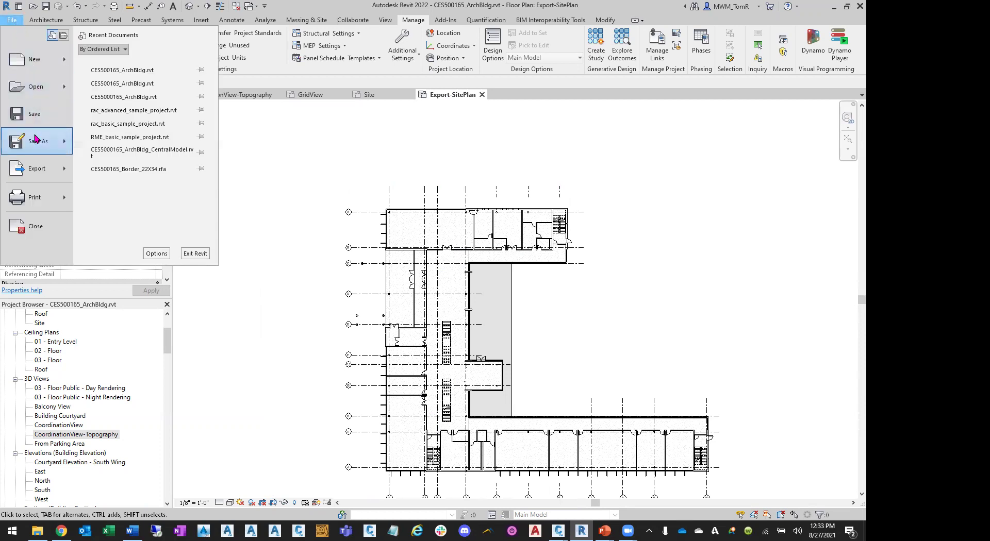
mouse_move(50, 170)
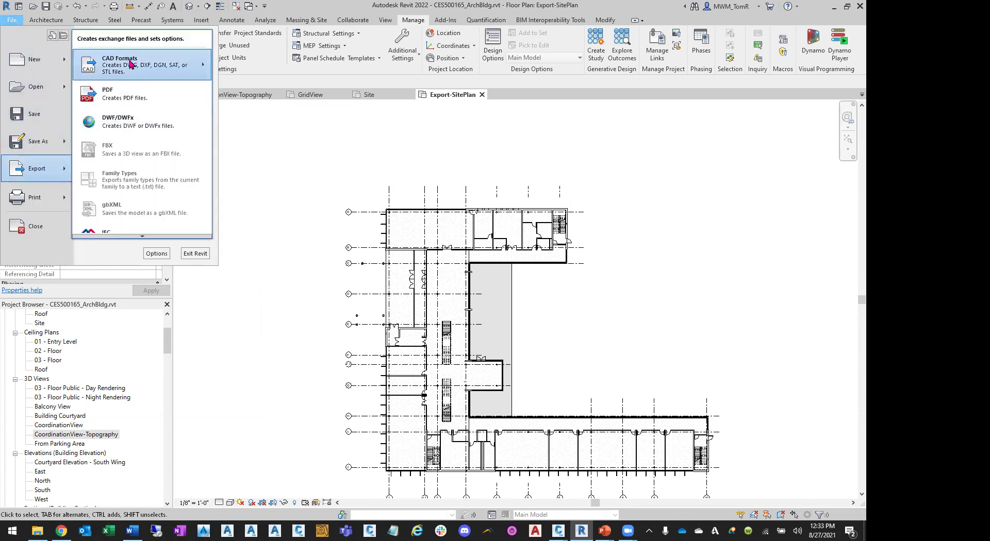
left_click(130, 63)
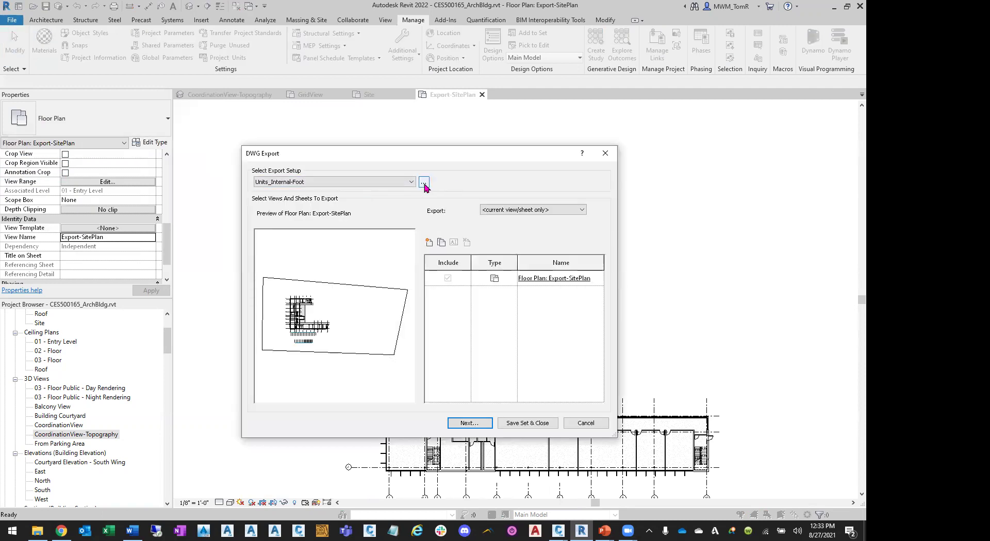
left_click(424, 183)
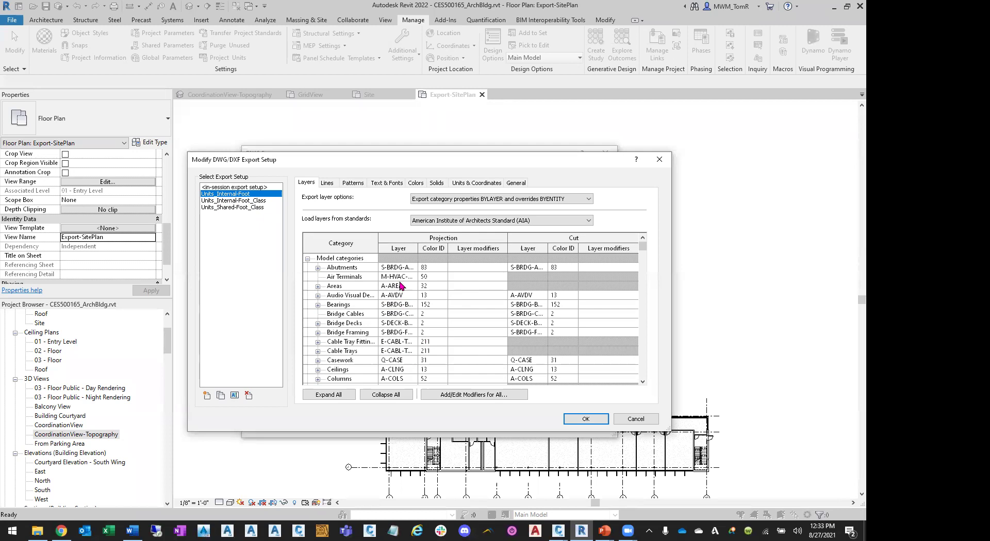
left_click(221, 396)
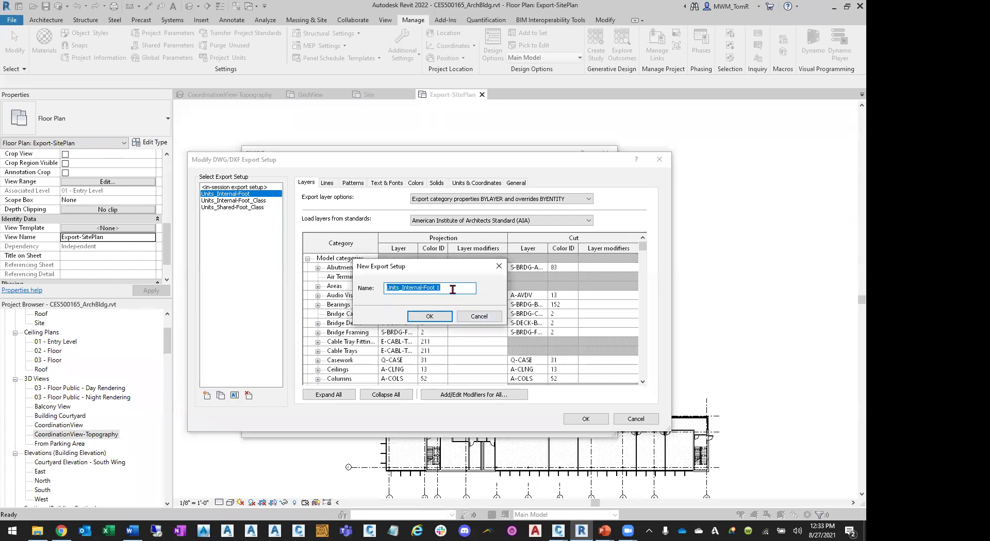
left_click(453, 289)
type("Share")
left_click(430, 316)
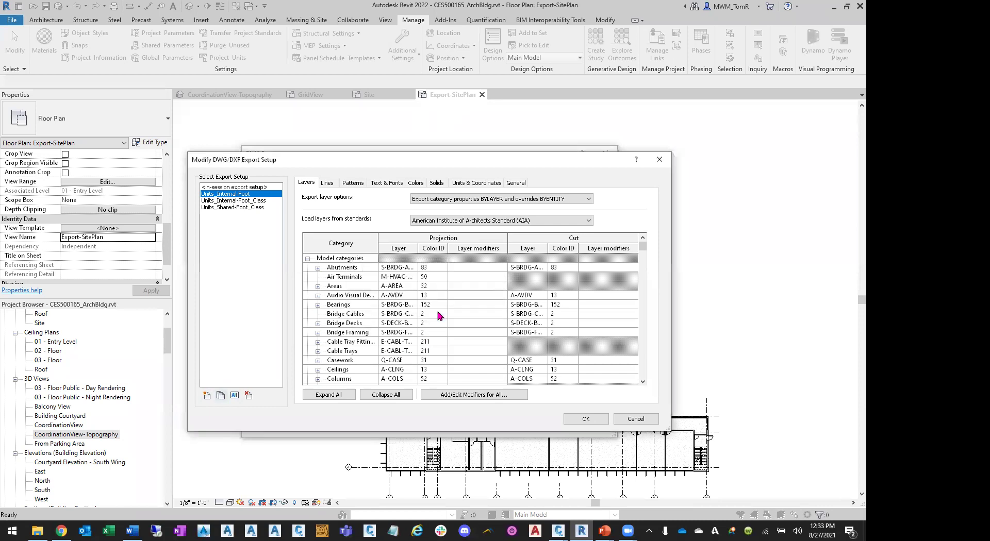
- Set the coordinate base of the Units_Shared-Foot export setup to Shared Coordinates and accept the setup
left_click(469, 184)
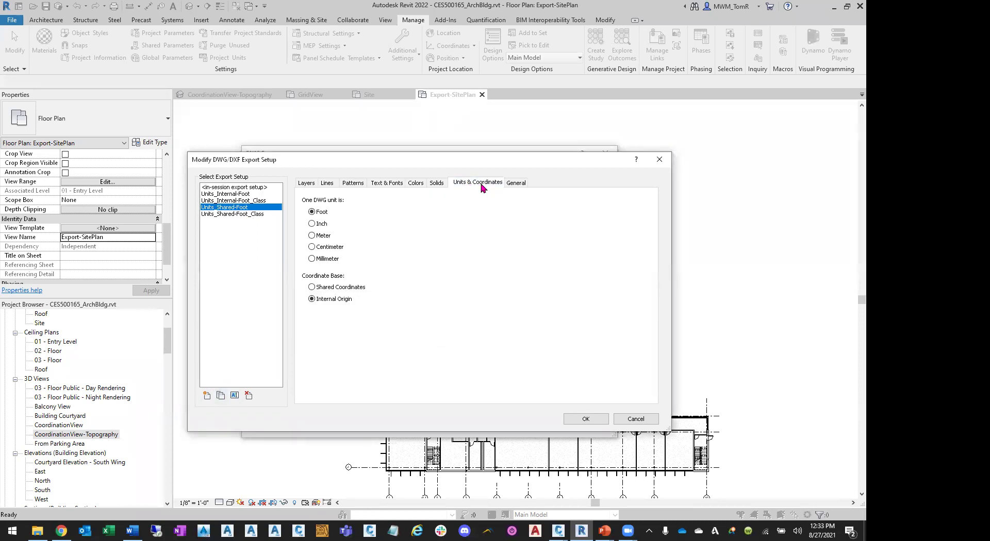
left_click(329, 287)
left_click(587, 420)
- Export the view to the Arch folder as CES50000165_ArchSitePlan-Shared-Foot.dwg, replacing the existing file
left_click(479, 424)
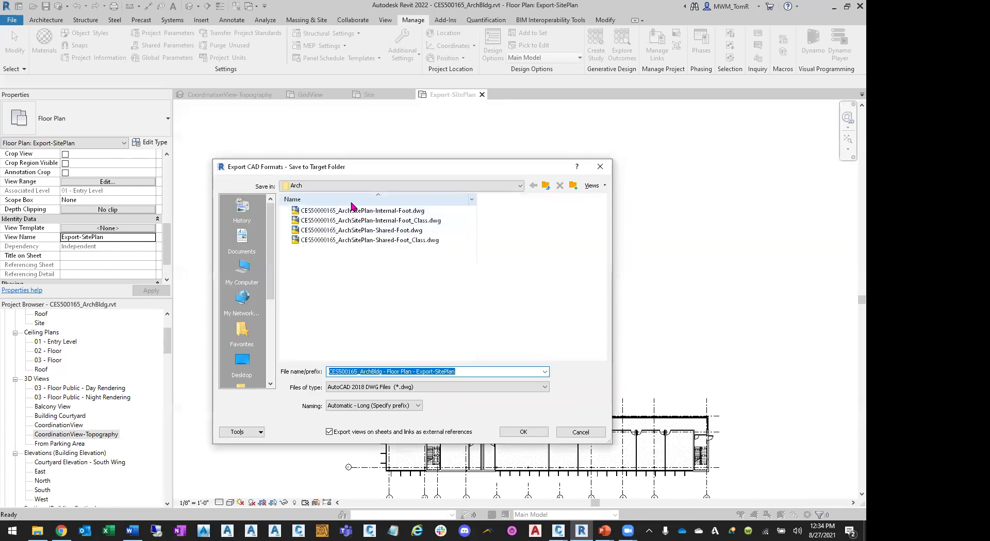
left_click(371, 231)
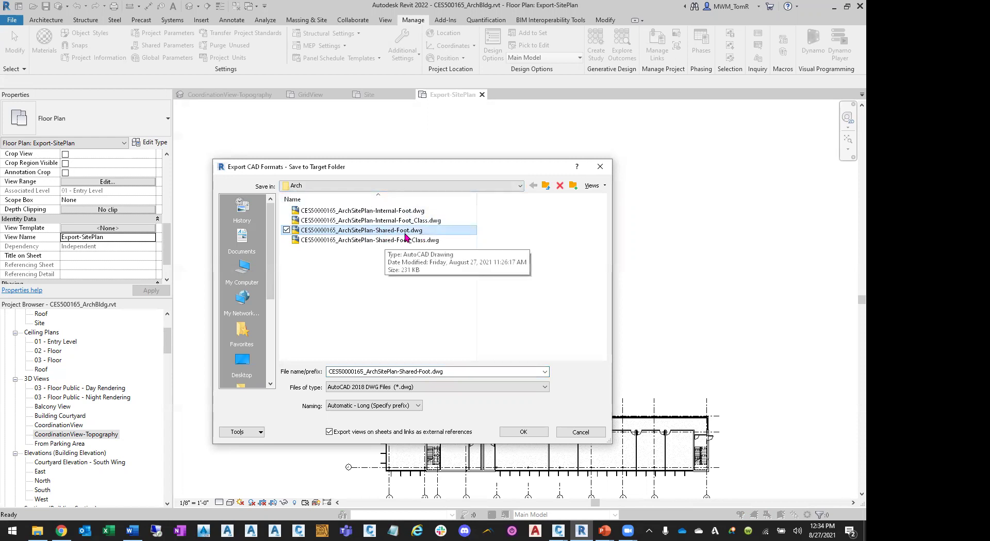
left_click(521, 433)
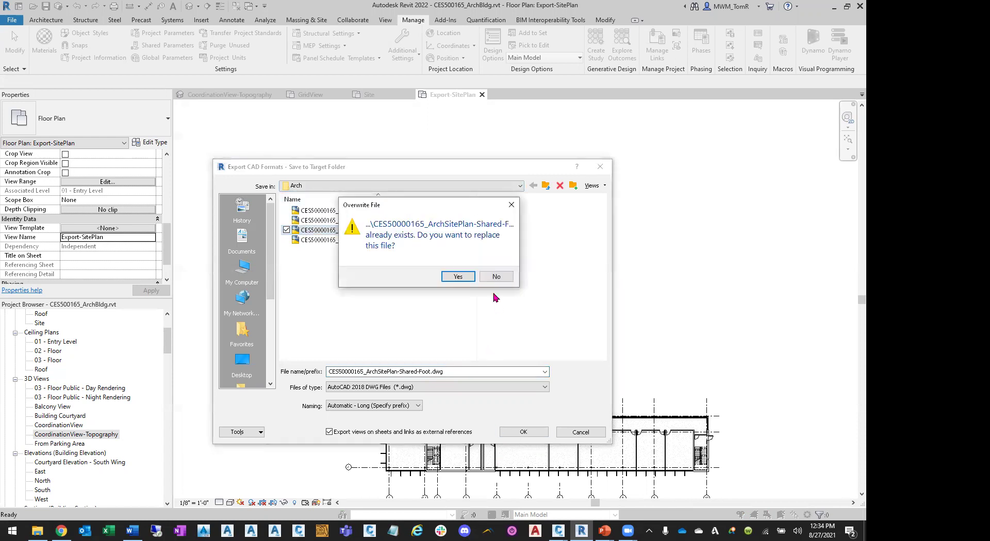
left_click(471, 278)
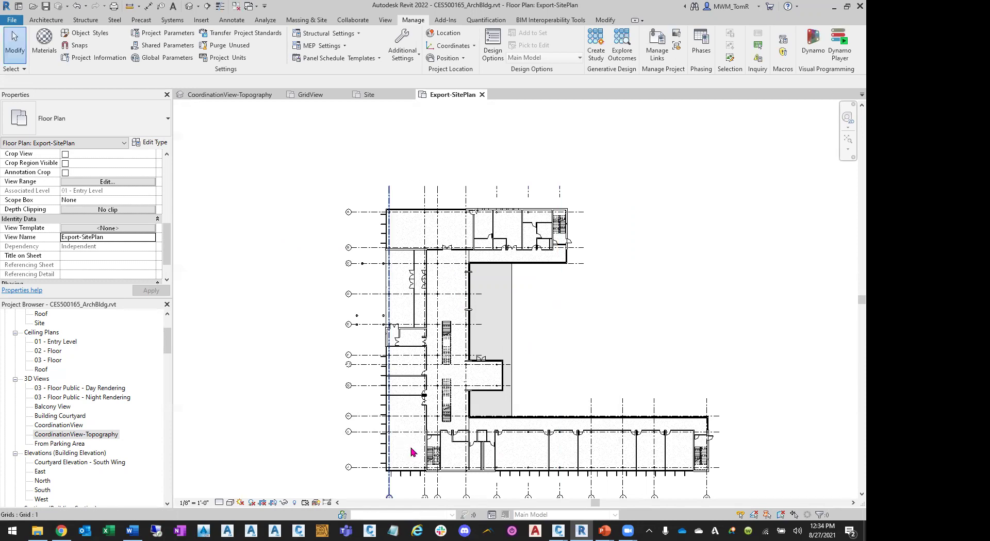
- Switch to xCES5000165_P-Site.dwg in Civil 3D and detach the CES50000165_ArchSitePlan-Internal-Foot external reference
mouse_move(558, 531)
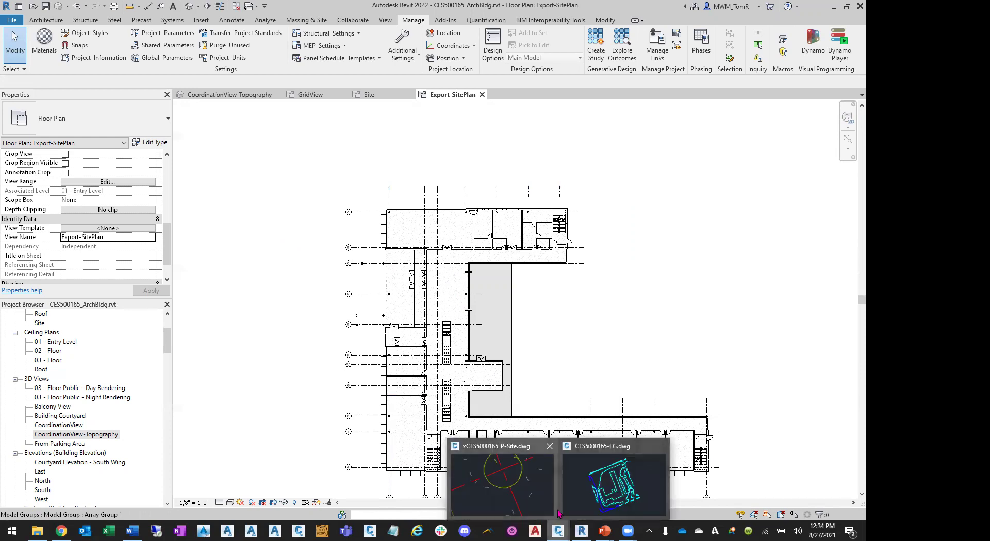
left_click(503, 494)
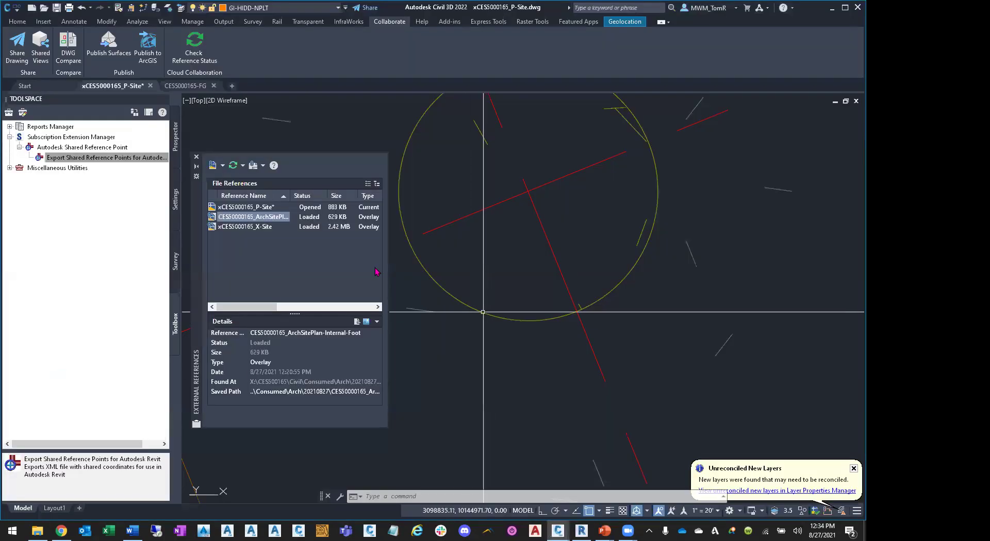
right_click(268, 219)
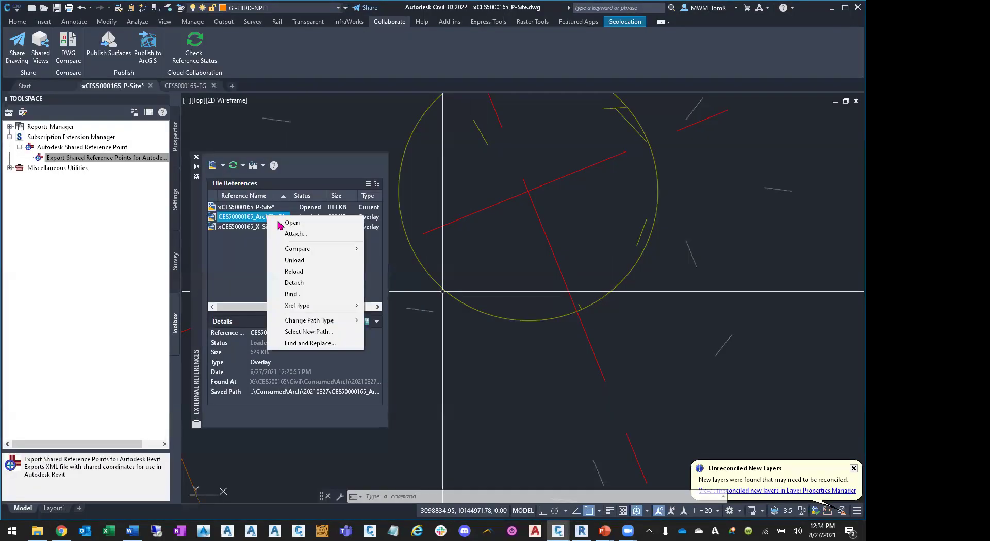
left_click(305, 283)
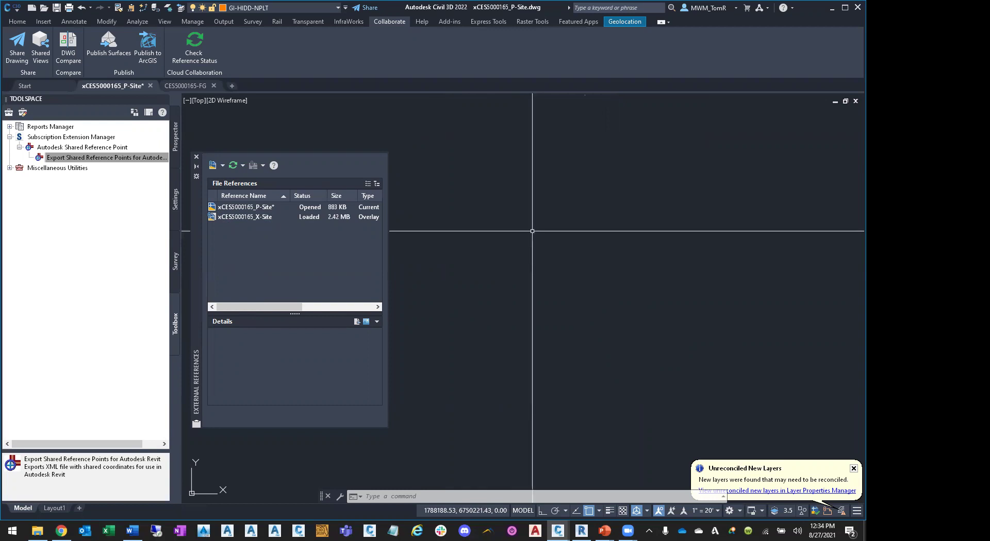
- Erase all the site linework located near the drawing origin, and display the full drawing extents
scroll(554, 211, "down", 5)
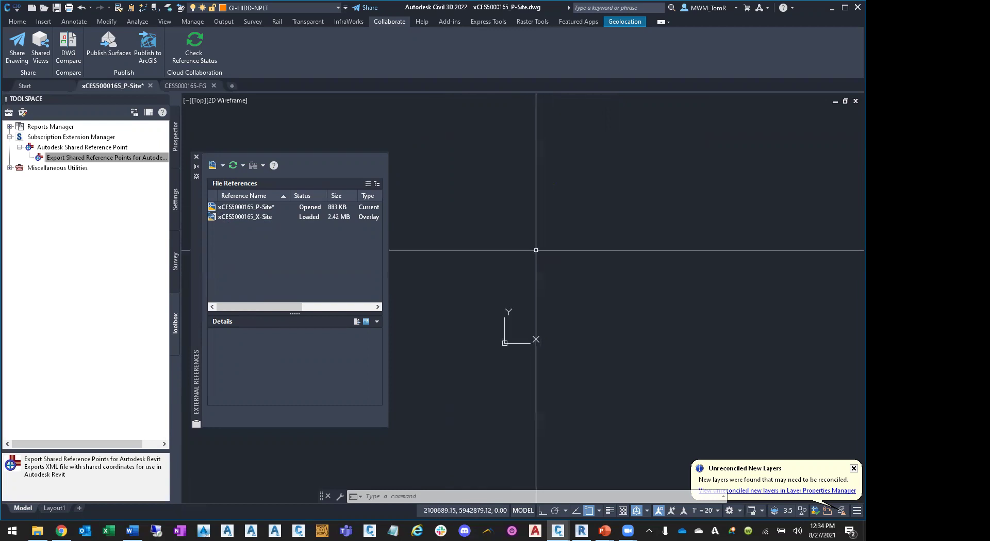
left_click(506, 340)
left_click(505, 344)
left_click(565, 263)
scroll(521, 233, "up", 5)
mouse_move(503, 241)
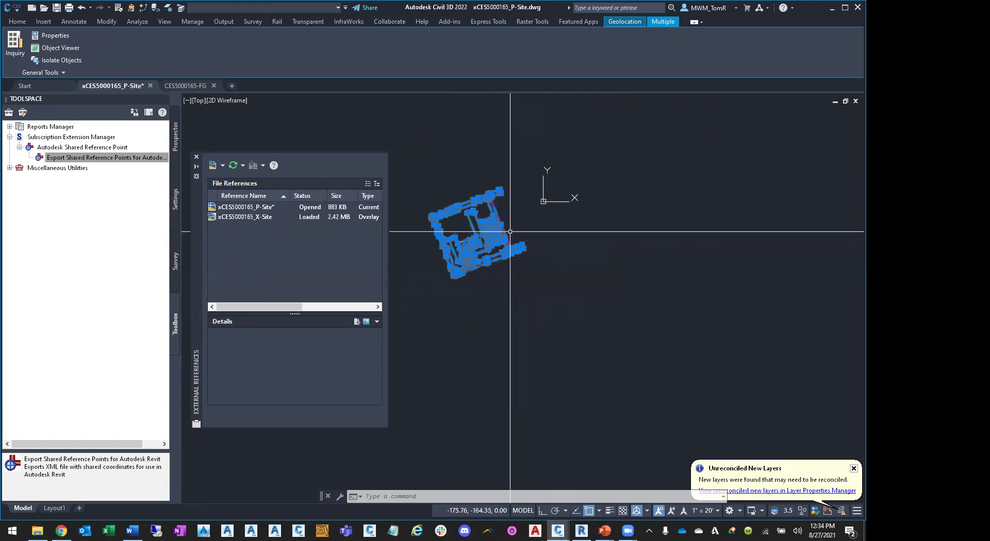
scroll(510, 212, "up", 2)
key("Escape")
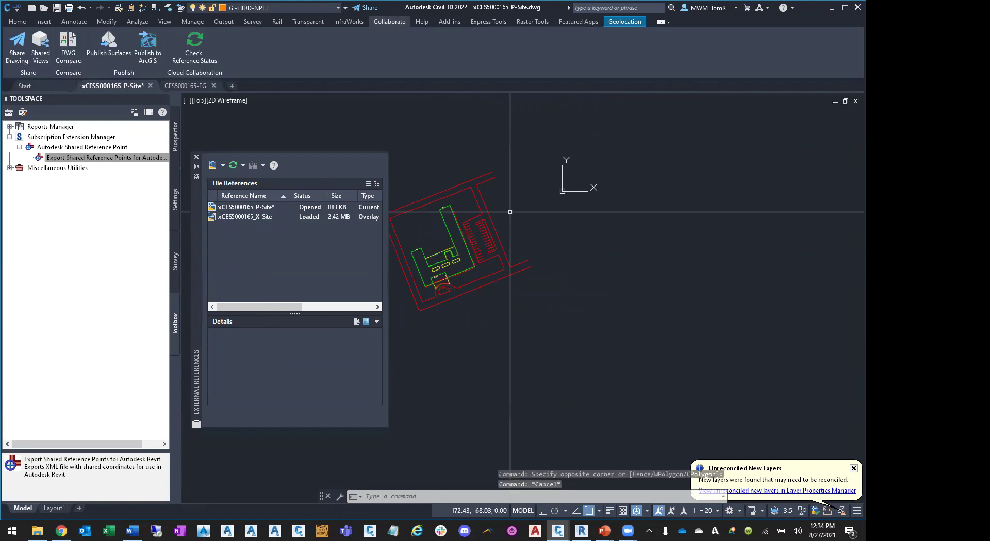
middle_click_drag(496, 229, 602, 184)
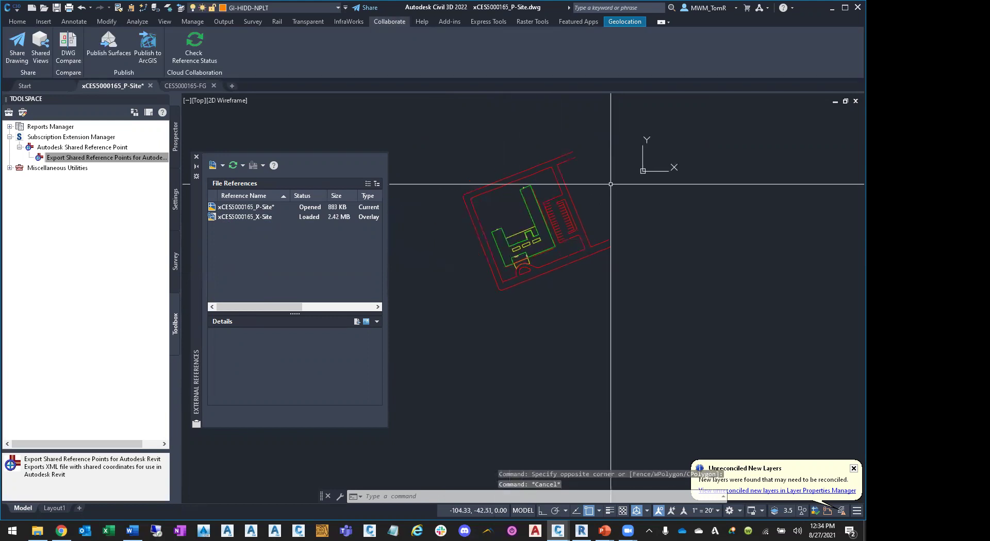
left_click(611, 131)
left_click(469, 325)
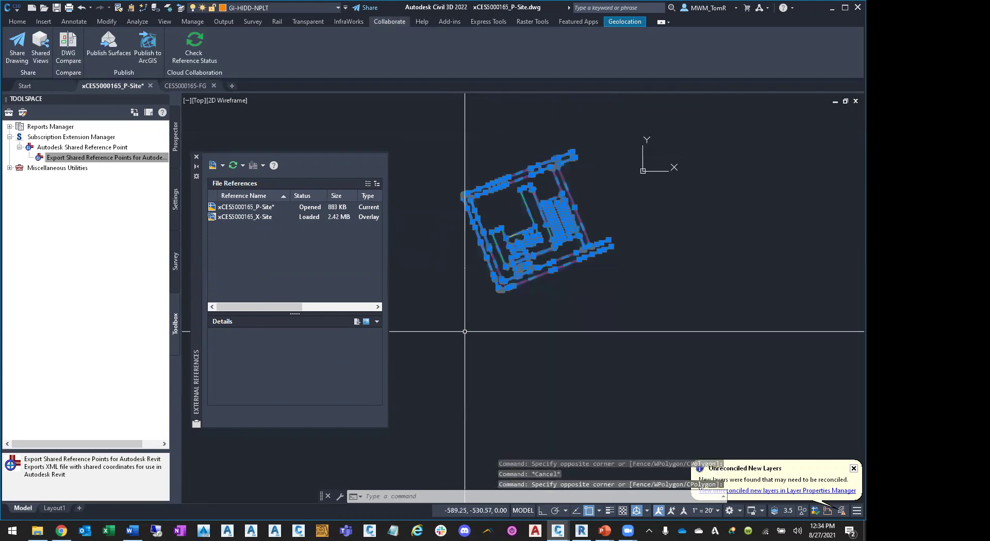
type("e")
key("Return")
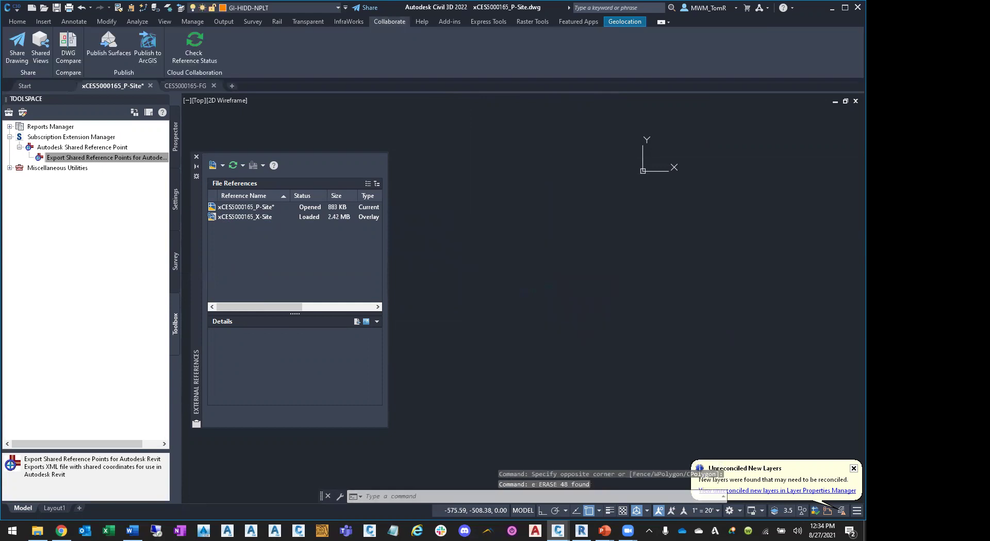
middle_click(574, 234)
middle_click(575, 235)
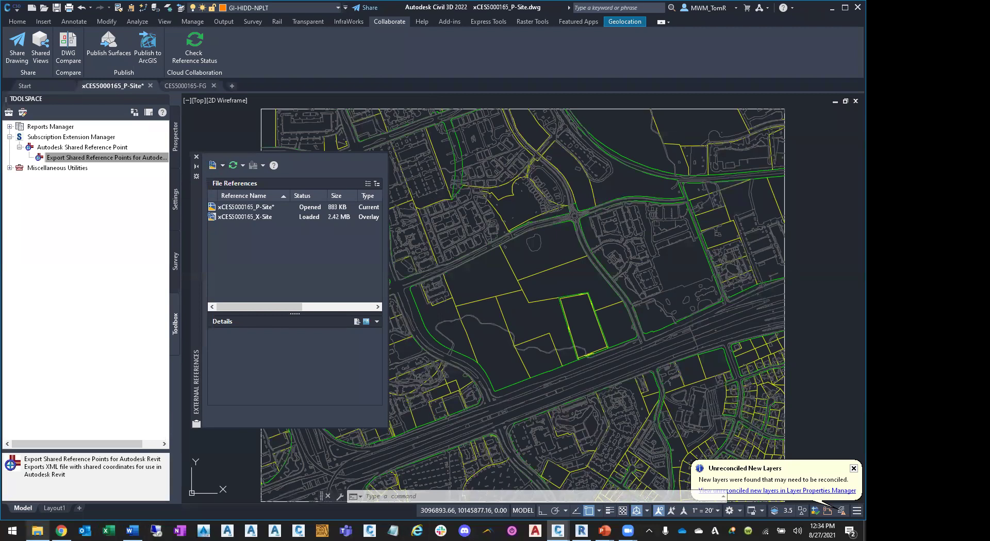
- Switch to File Explorer and copy CES50000165_ArchSitePlan-Shared-Foot.dwg from the X:\CES500165\Shared\Arch folder
left_click(37, 531)
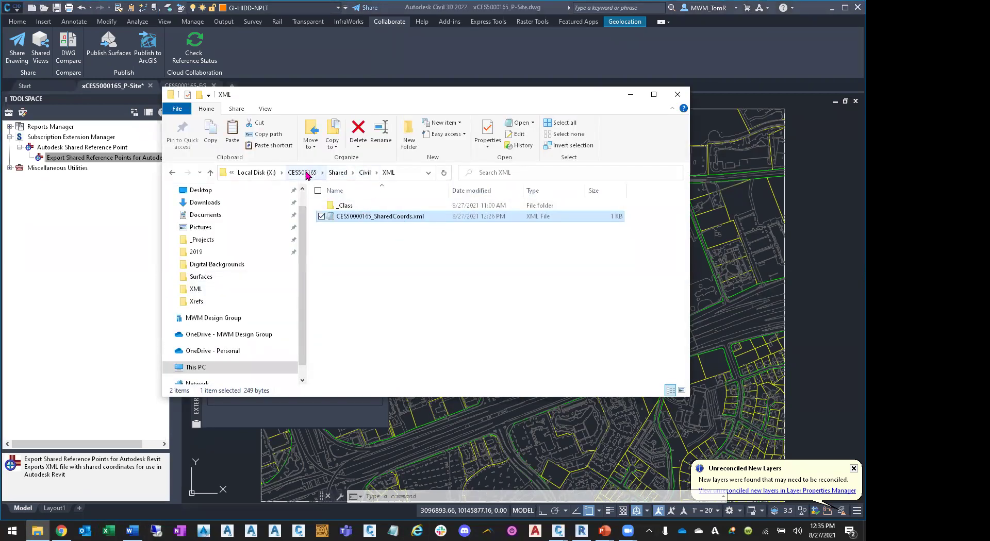
left_click(337, 172)
left_click(341, 206)
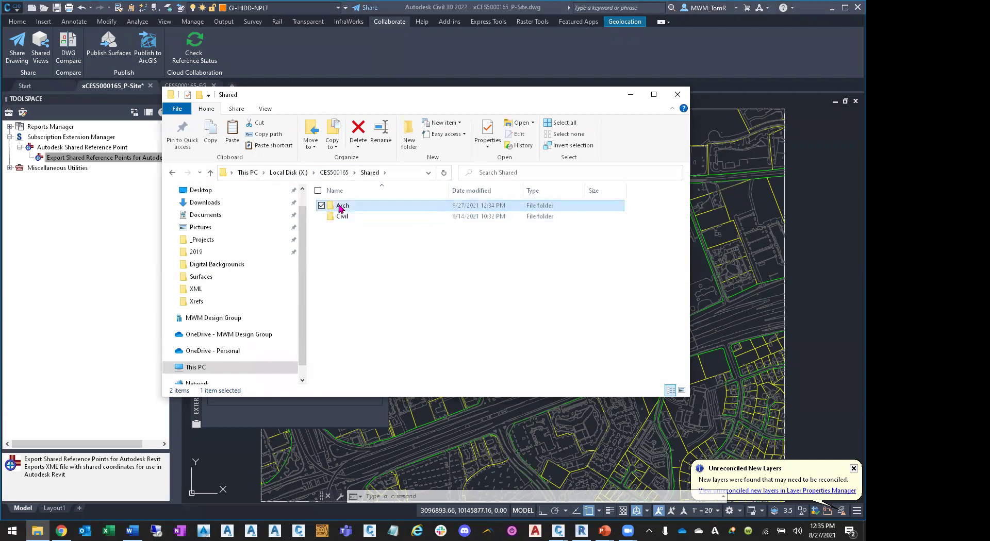
double_click(340, 206)
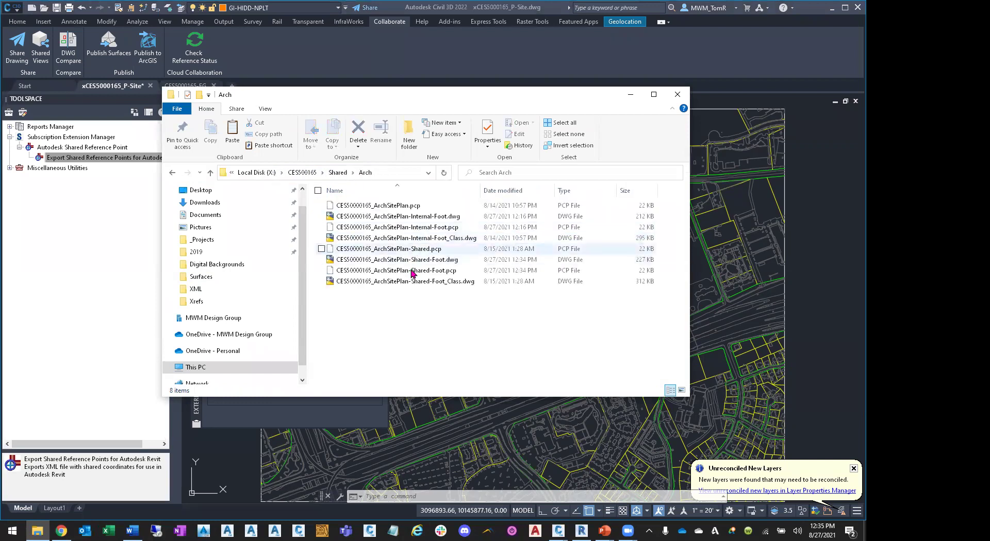
left_click(428, 262)
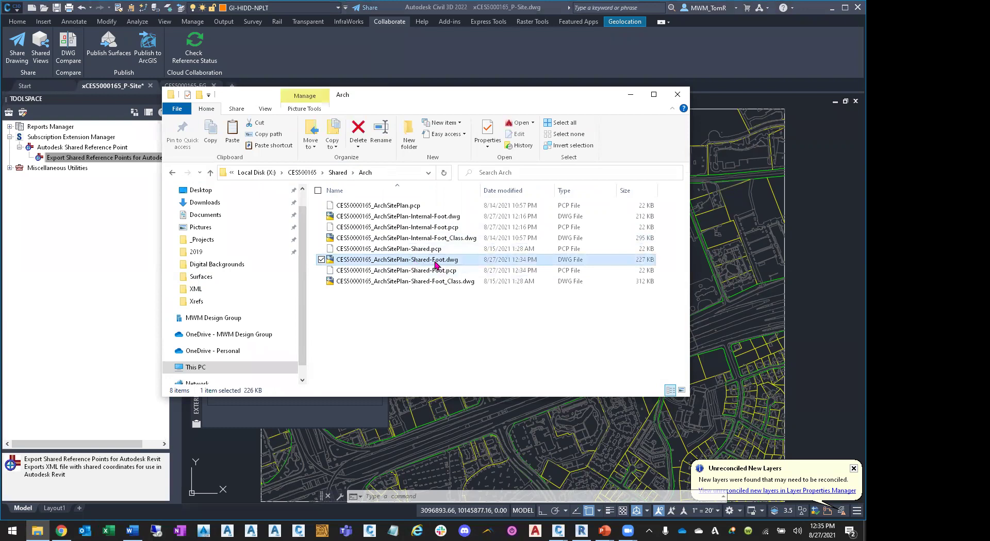
right_click(426, 264)
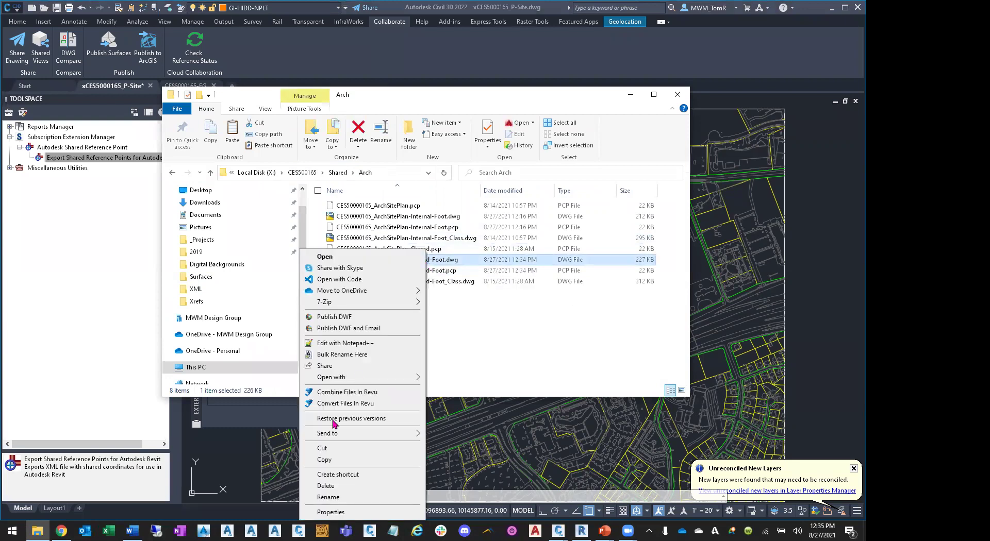
left_click(334, 457)
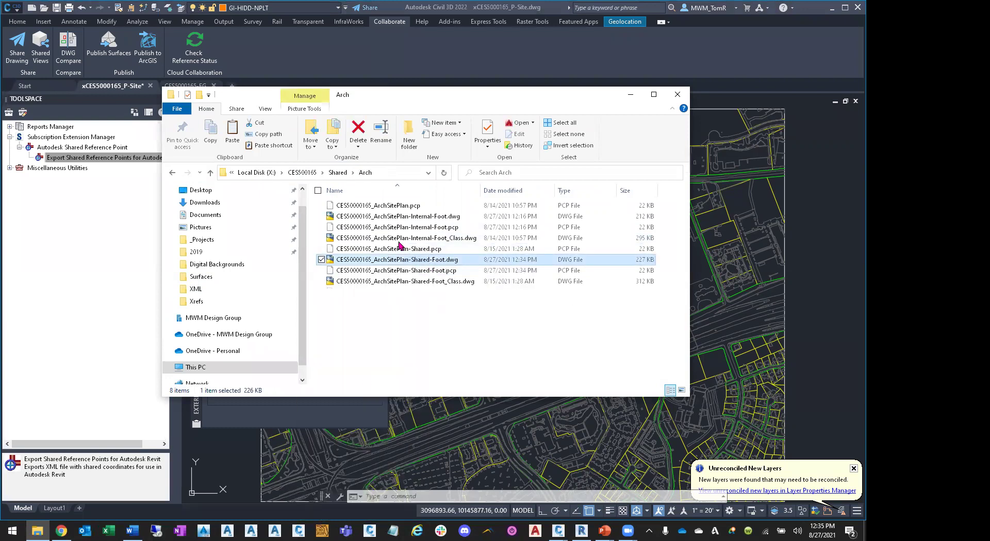
- Paste the copied drawing into CES500165\Civil\Consumed\Arch\20210827 and minimize the file window
left_click(303, 172)
double_click(343, 228)
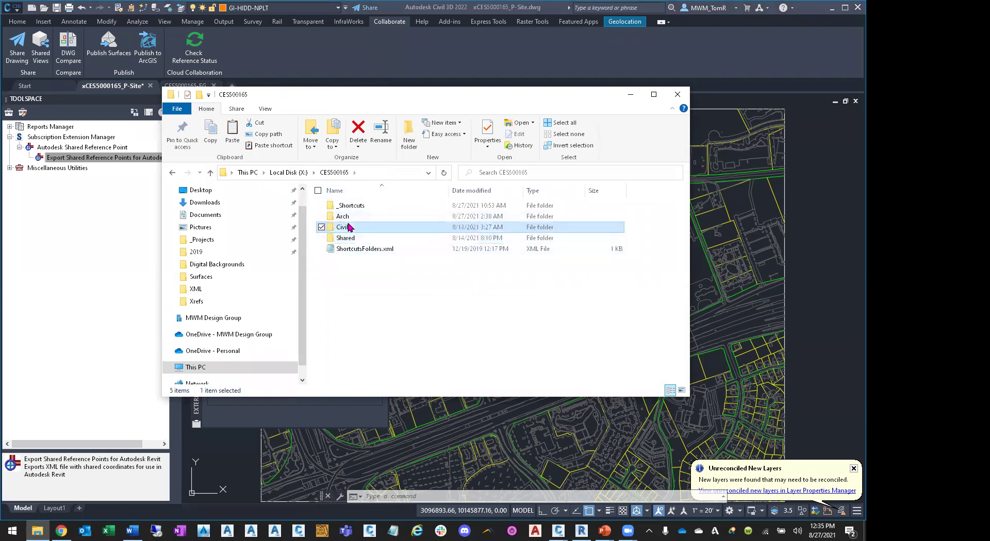
double_click(351, 206)
double_click(342, 205)
double_click(362, 281)
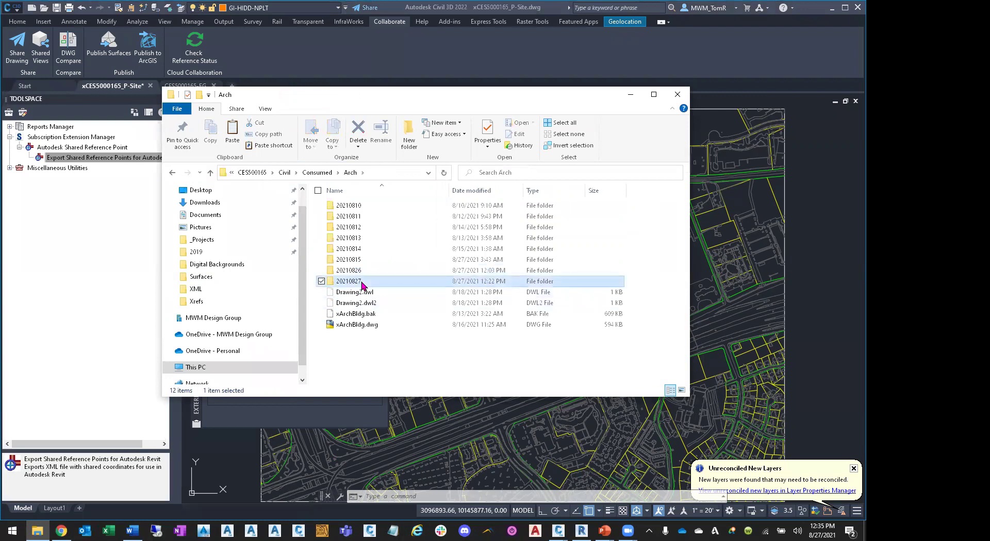
right_click(383, 263)
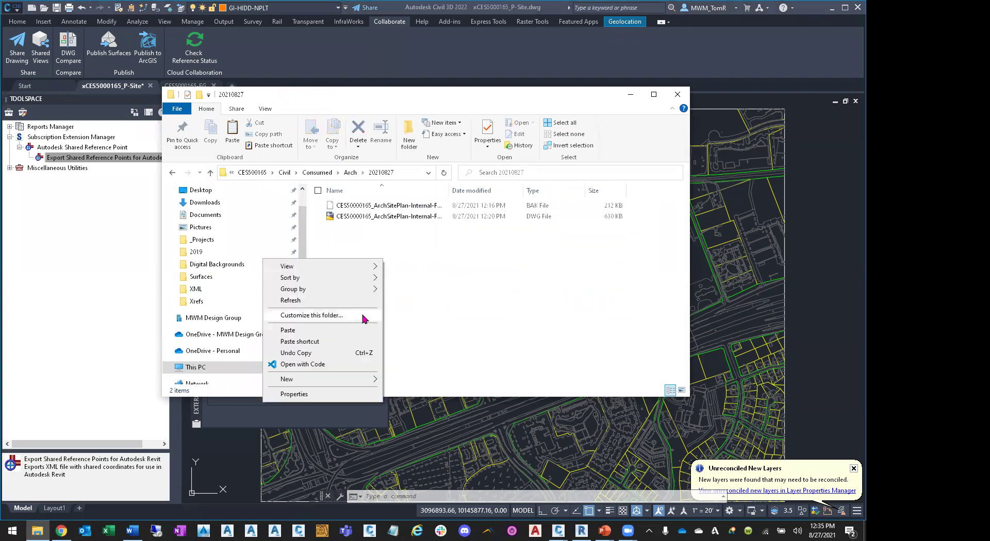
left_click(326, 331)
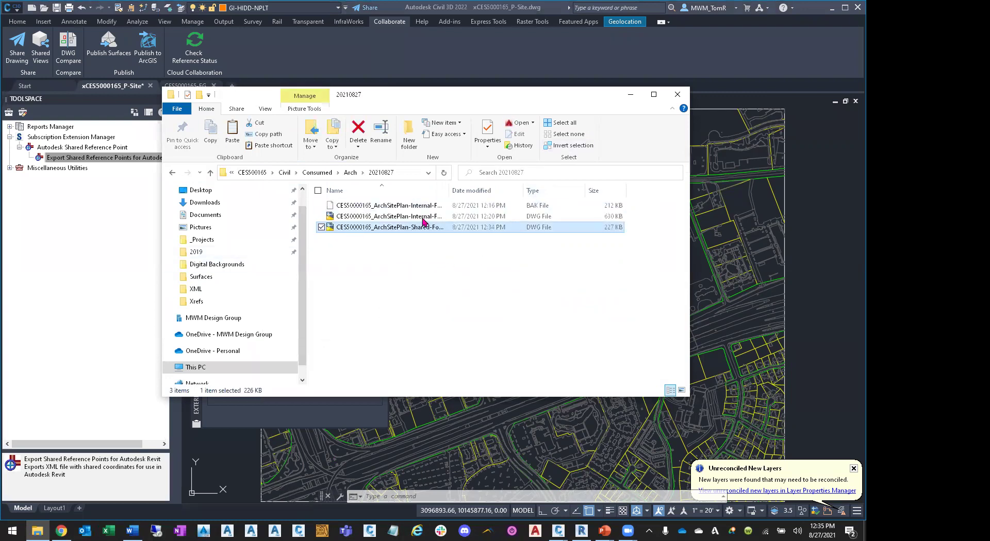
left_click(631, 102)
- Open CES50000165_ArchSitePlan-Shared-Foot.dwg from the 20210827 folder in Civil 3D and display the tool palettes
left_click(45, 8)
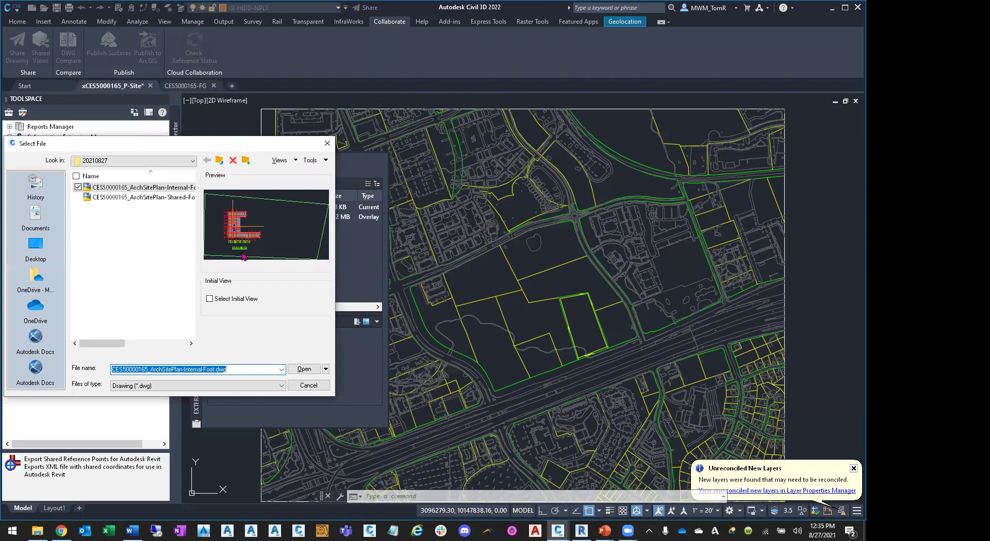
left_click(157, 197)
left_click(309, 369)
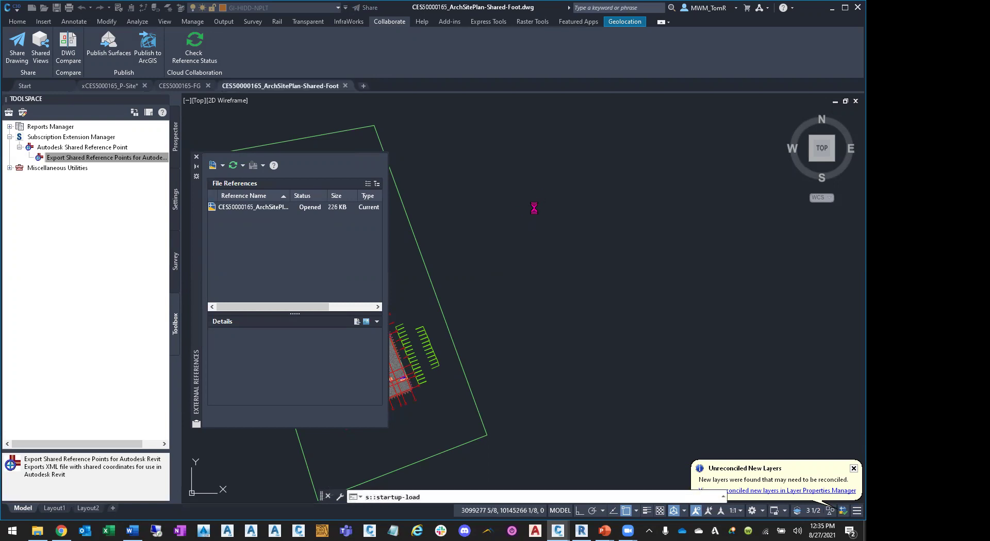
left_click(533, 206)
key("ctrl+3")
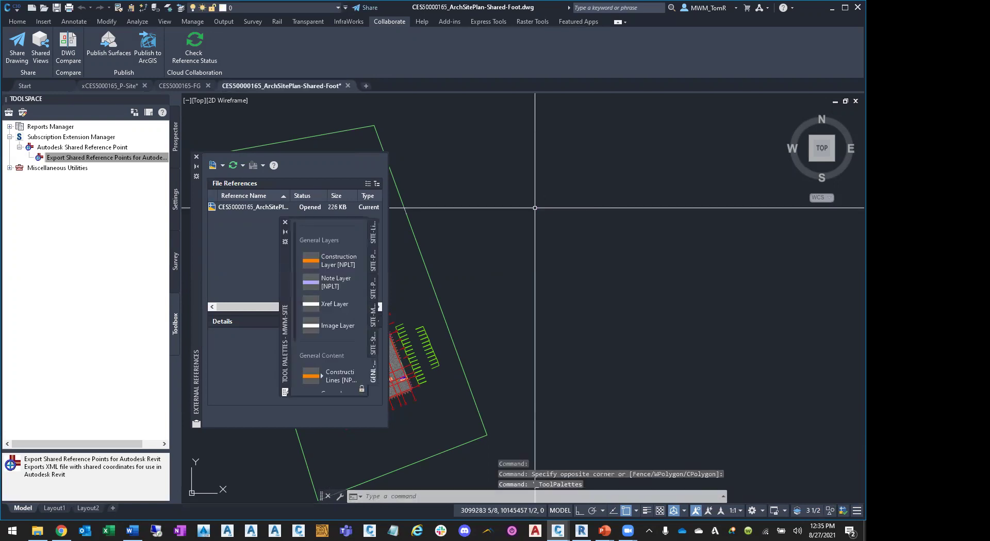
- Make the construction layer GI-HIDD-NPLT current in the shared-coordinates architectural drawing, and save and close the drawing
left_click(311, 260)
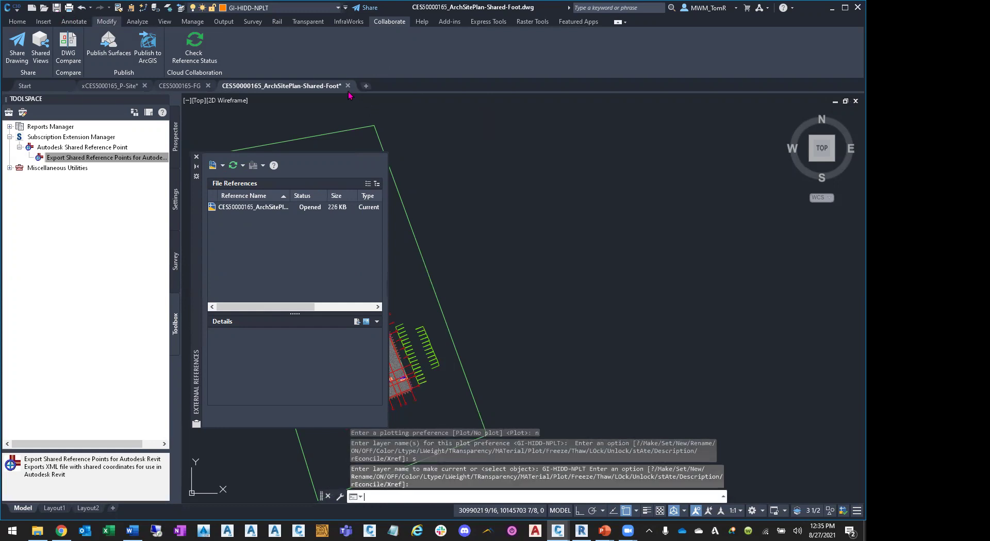
key("ctrl+s")
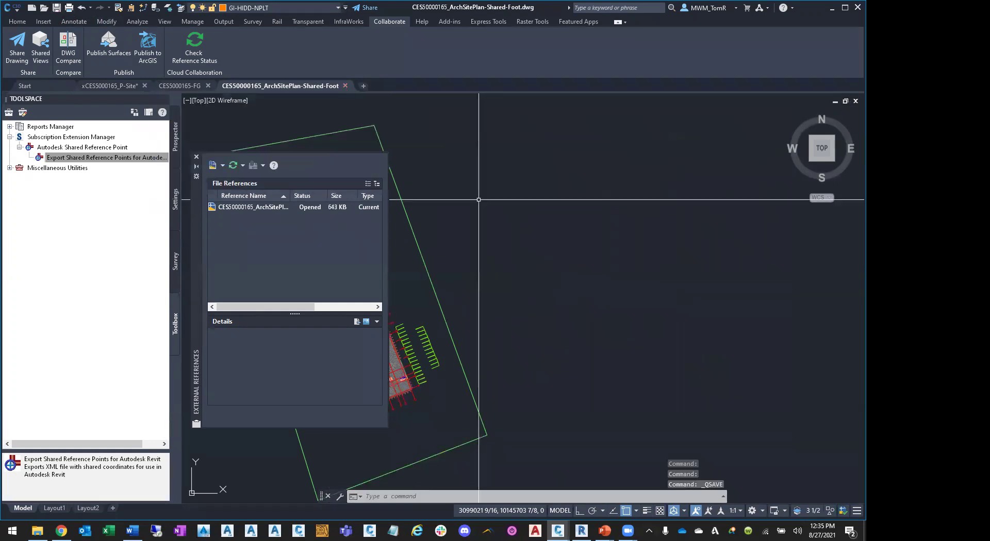
left_click(346, 87)
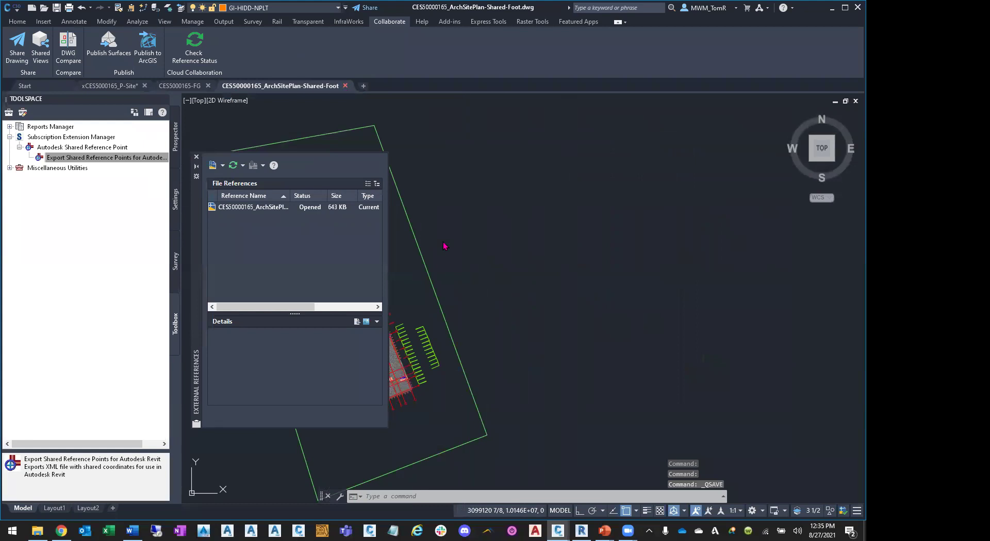
- In the xCES5000165_P-Site drawing, attach CES50000165_ArchSitePlan-Shared-Foot.dwg from the 20210827 folder as an overlay inserted at 0,0,0 with a relative path
left_click(118, 87)
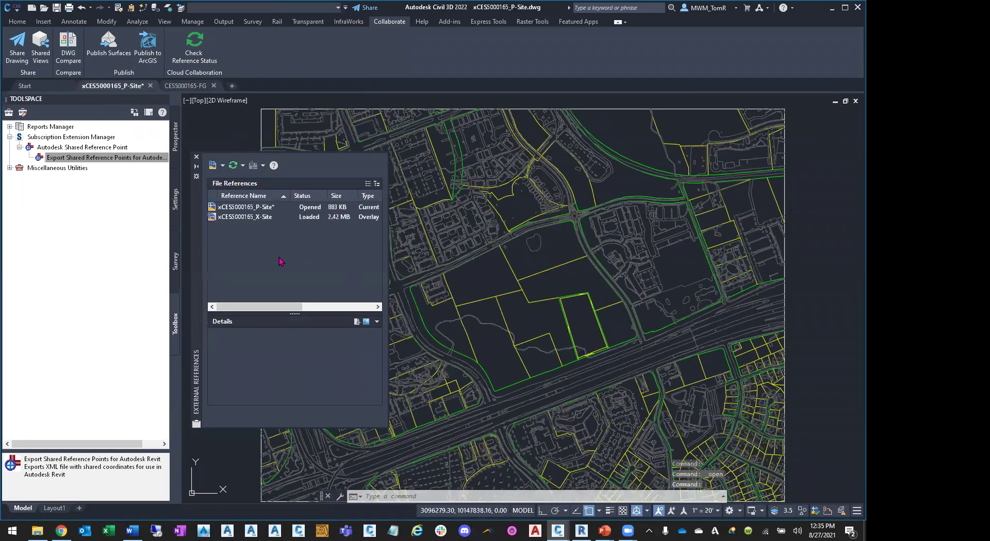
left_click(213, 165)
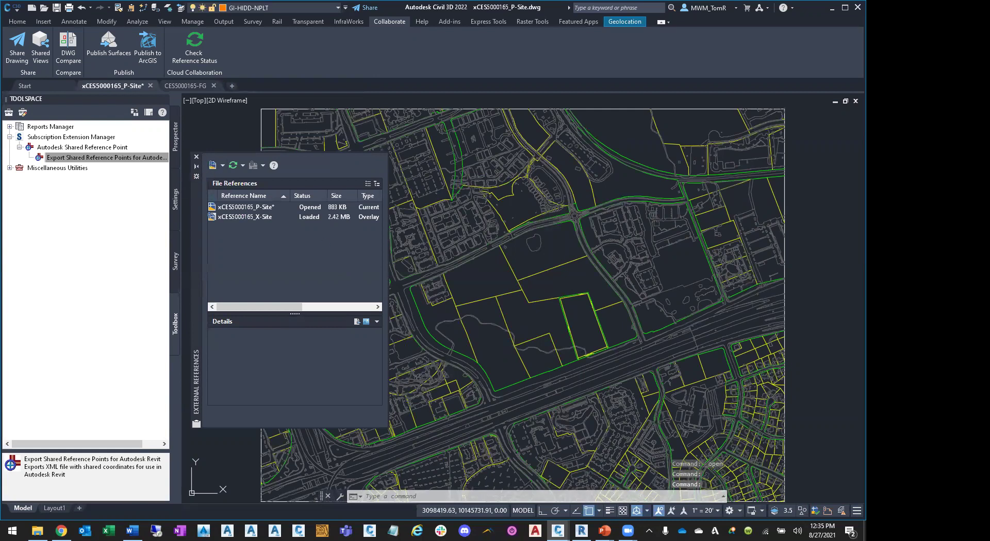
left_click(456, 228)
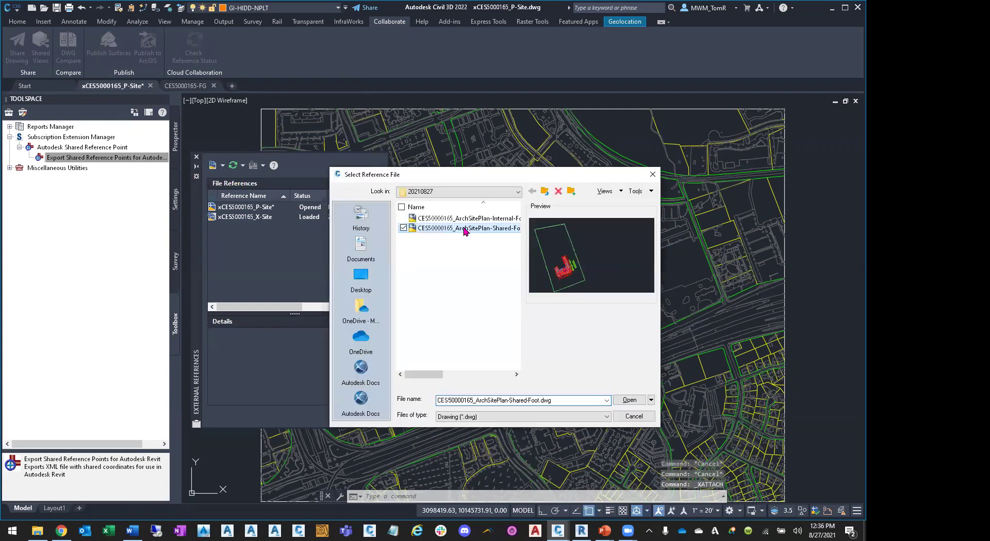
left_click(630, 400)
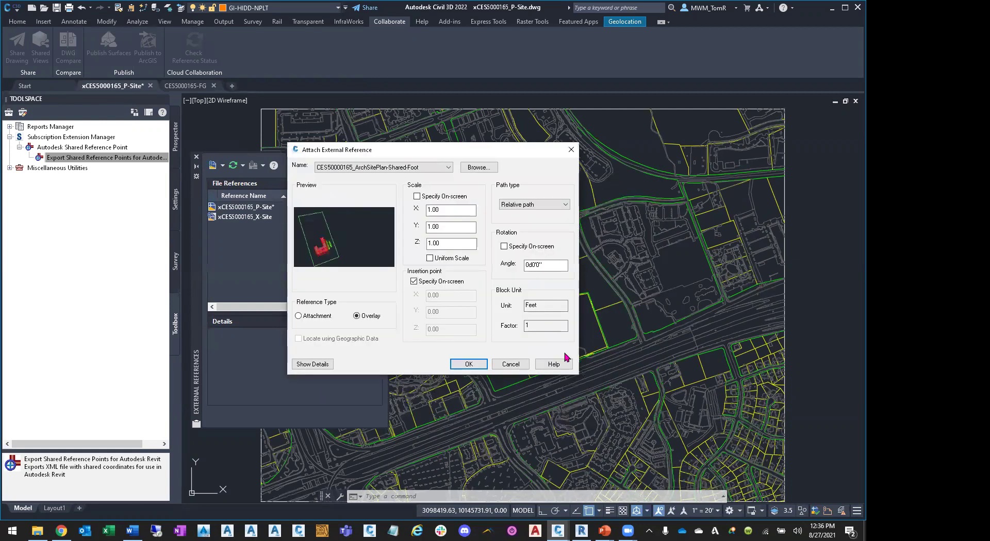
left_click(443, 282)
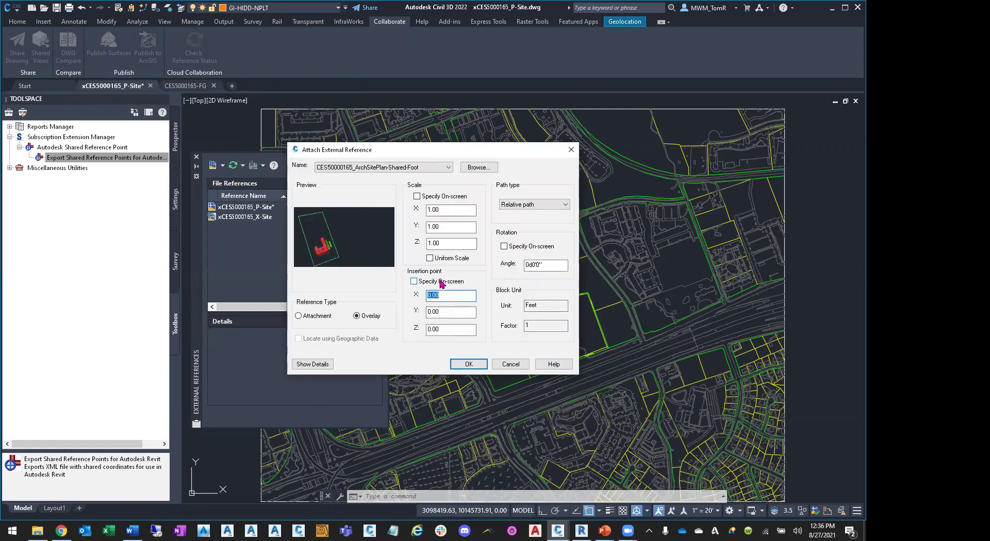
left_click(475, 365)
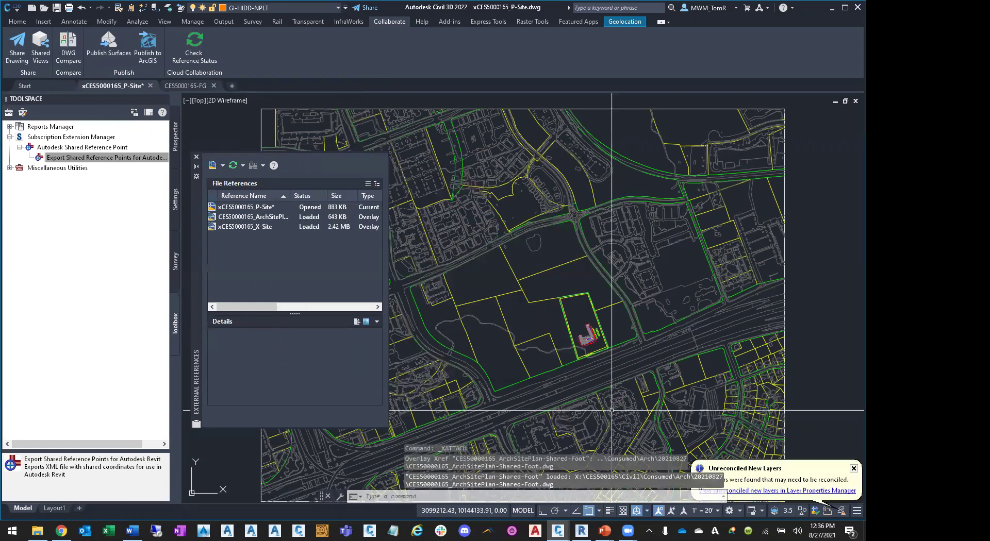
scroll(593, 338, "up", 8)
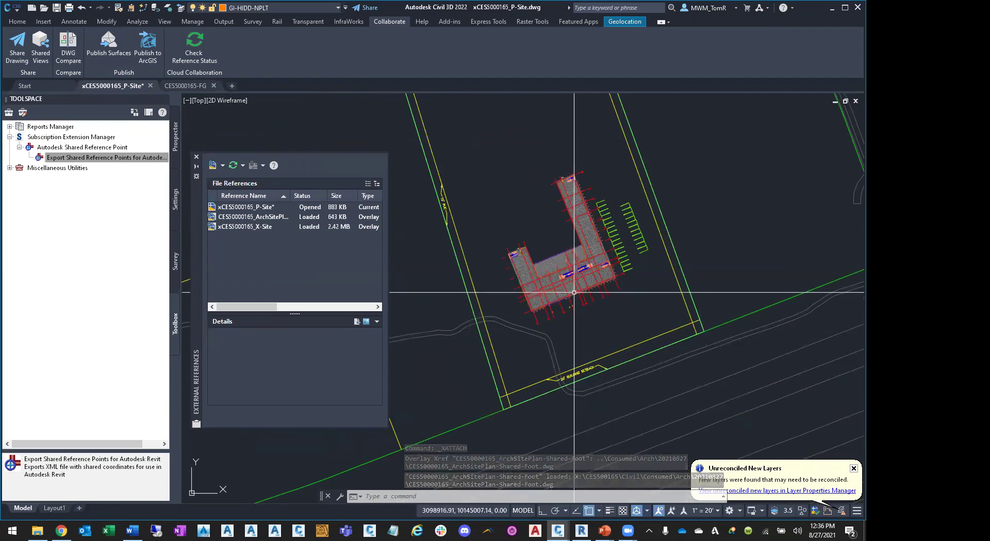
scroll(502, 302, "up", 2)
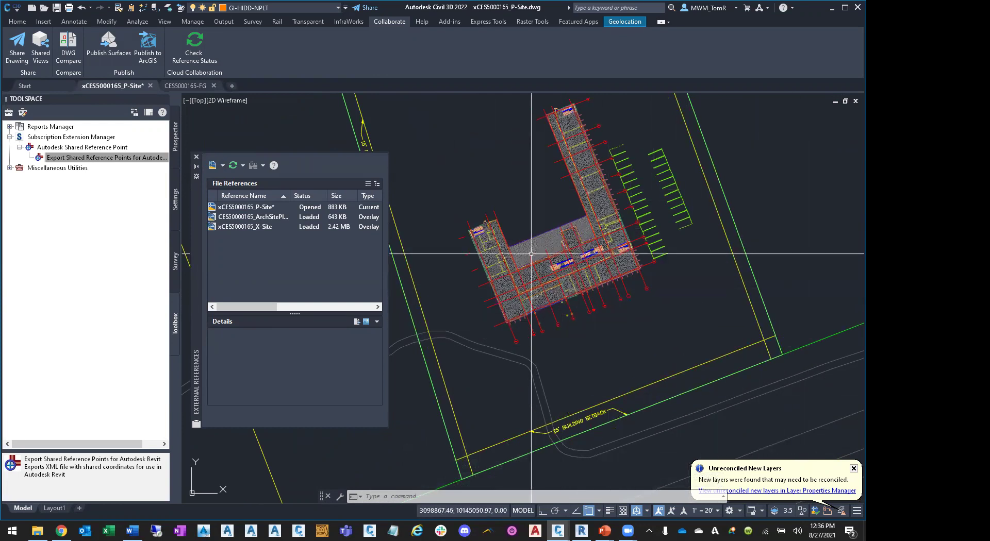
mouse_move(530, 249)
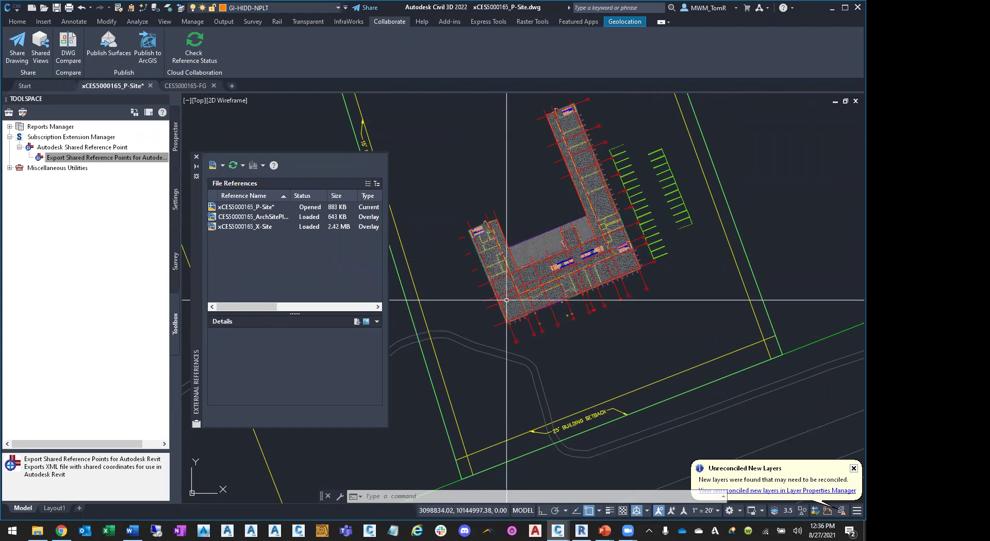
- Start opening another drawing and browse up from the 20210827 folder through the project's folder hierarchy
left_click(43, 7)
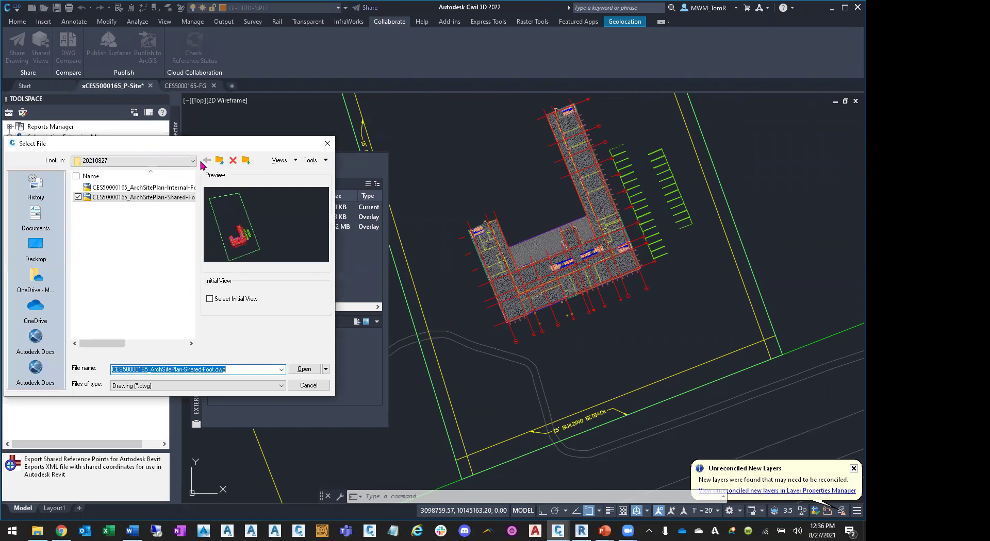
left_click(219, 160)
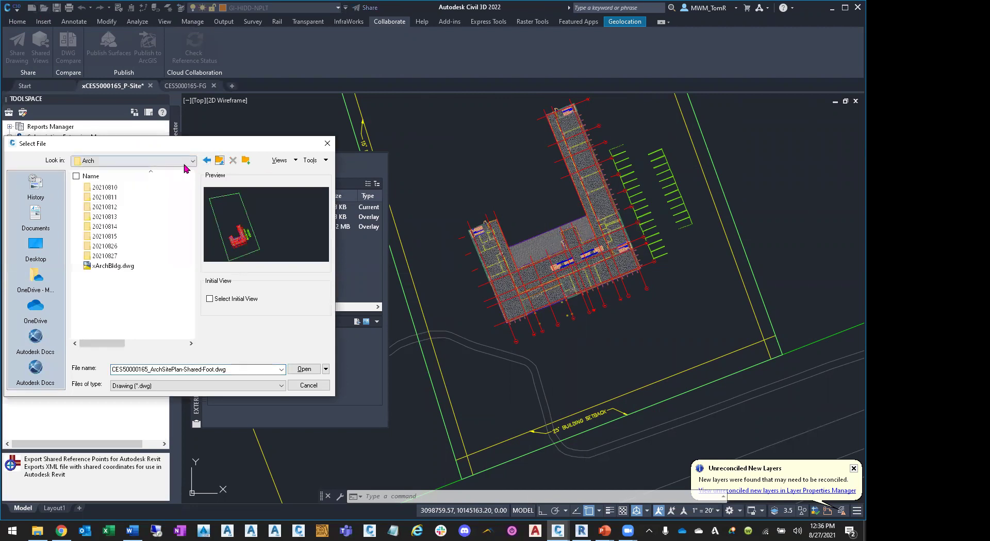
left_click(192, 161)
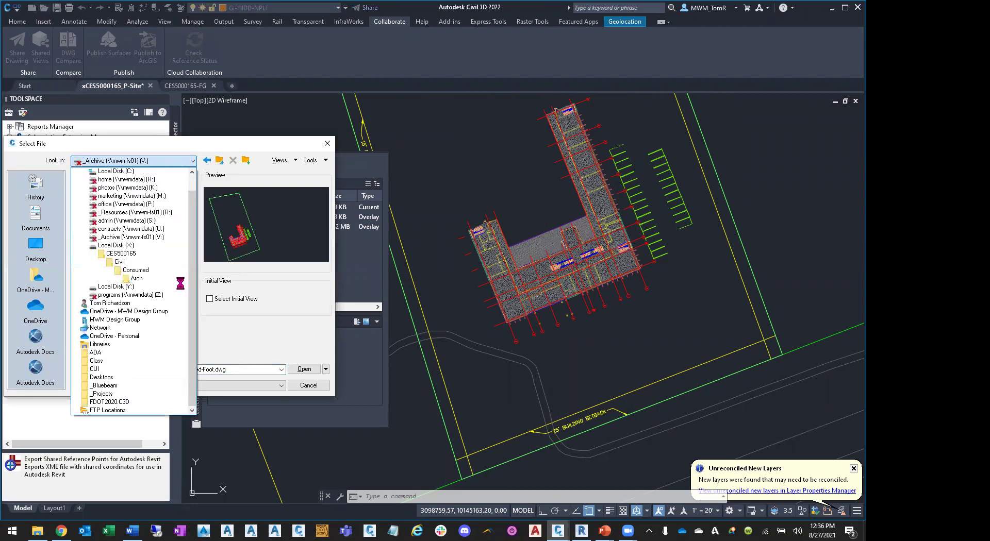
- Open the drawing xCES5000165_P-Site_Class.dwg from the project's Civil\Xrefs folder
left_click(129, 262)
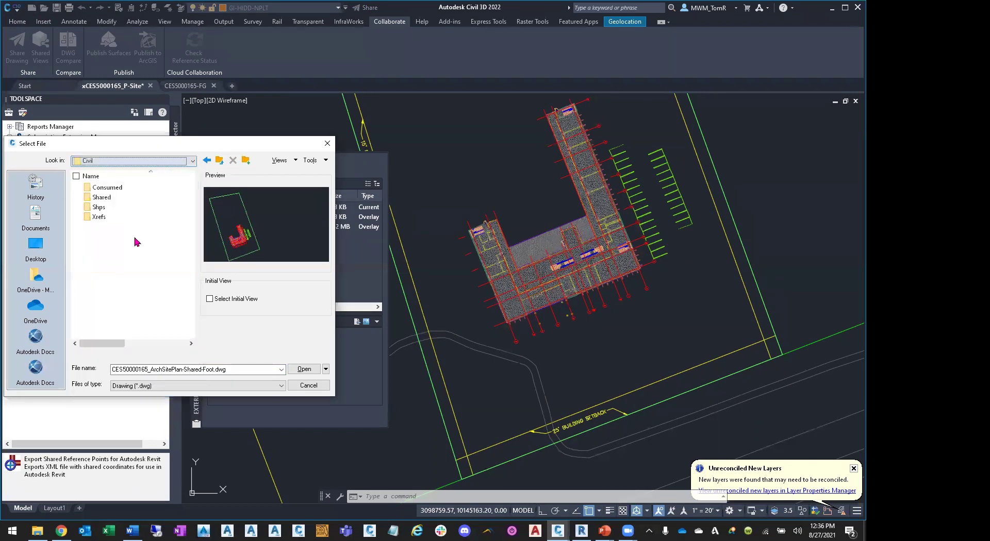
double_click(102, 216)
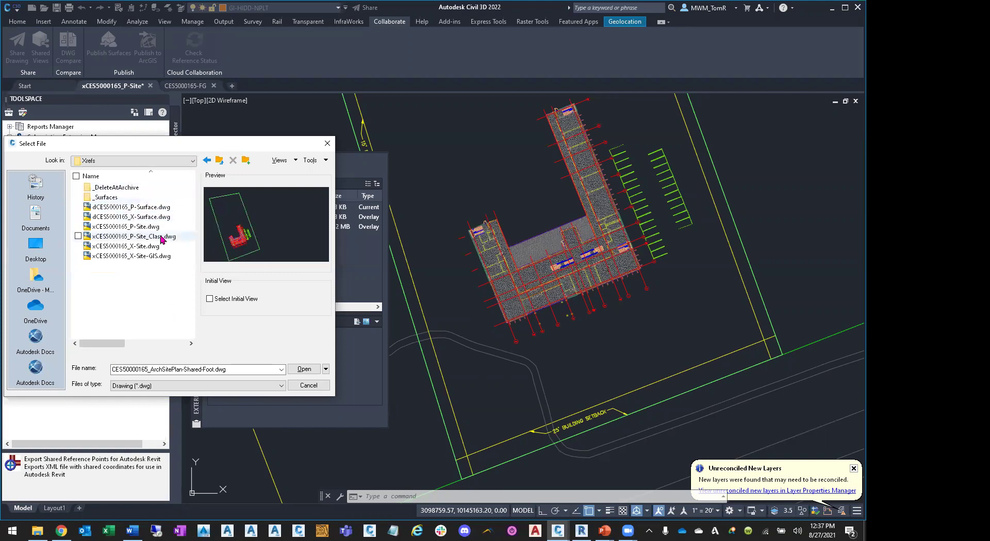
left_click(303, 369)
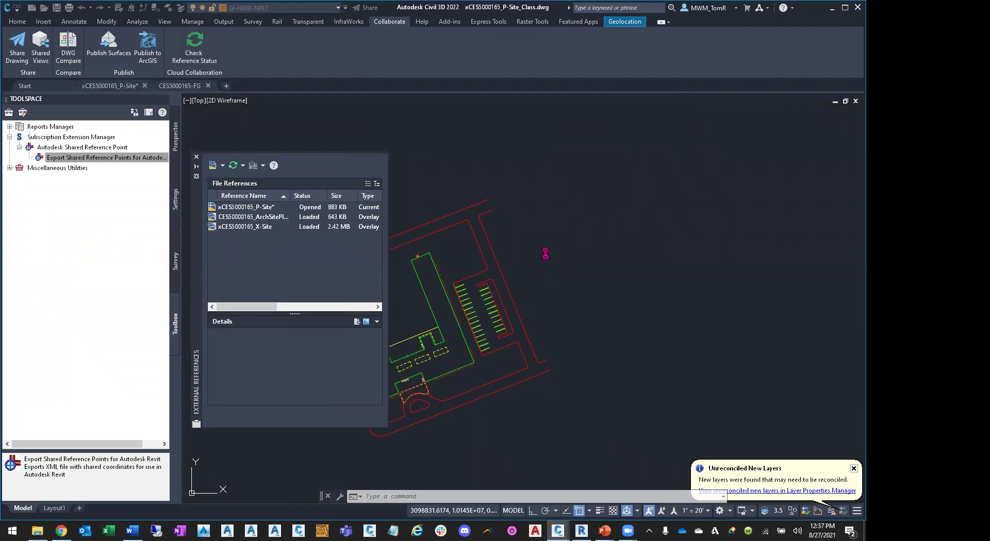
- Copy all the site geometry from the P-Site_Class drawing and paste it at its original coordinates in xCES5000165_P-Site
scroll(620, 187, "down", 2)
left_click(625, 171)
left_click(471, 328)
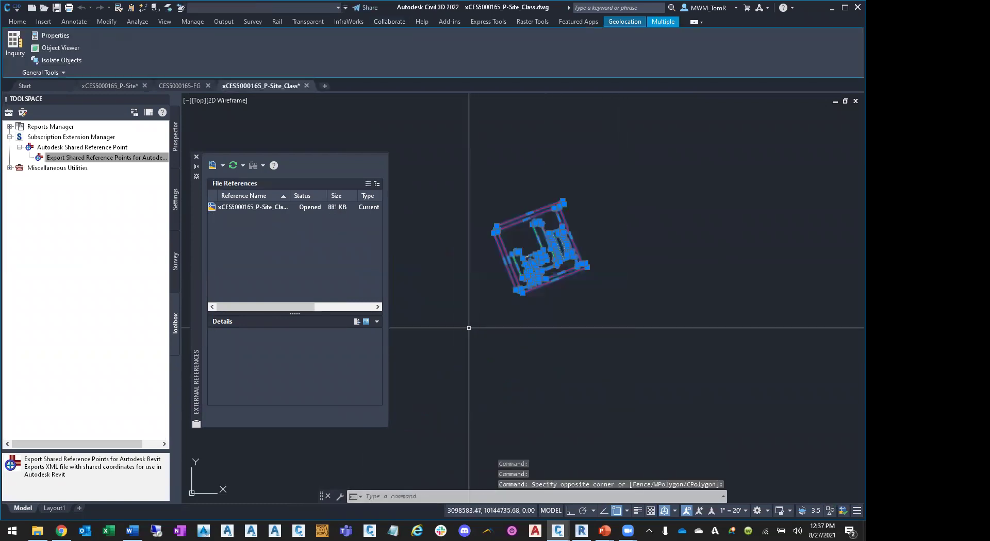
key("ctrl+c")
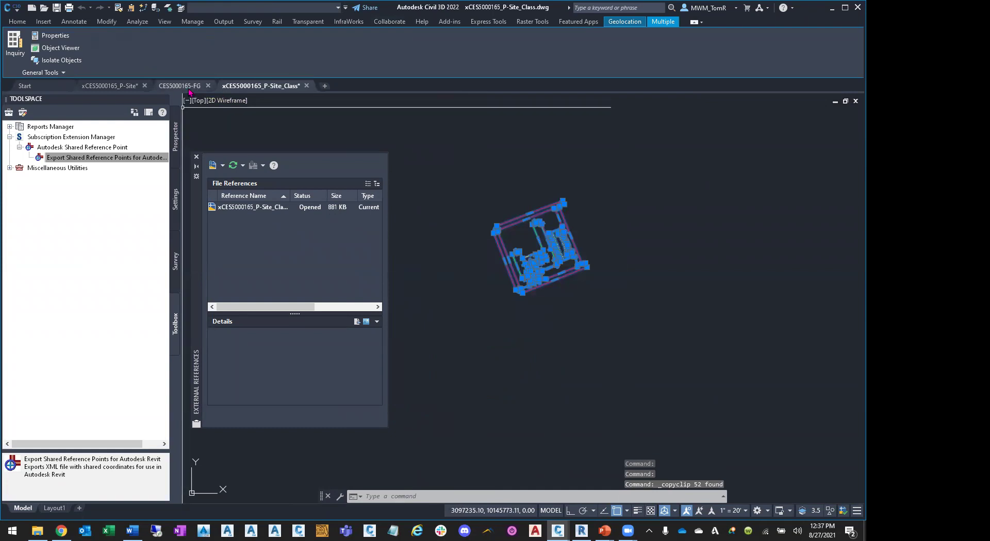
left_click(123, 87)
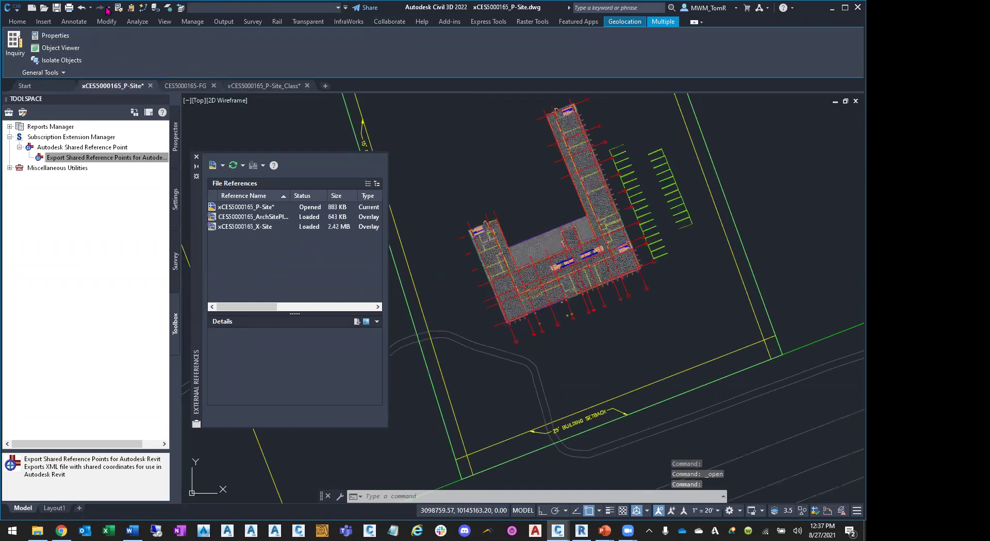
left_click(131, 8)
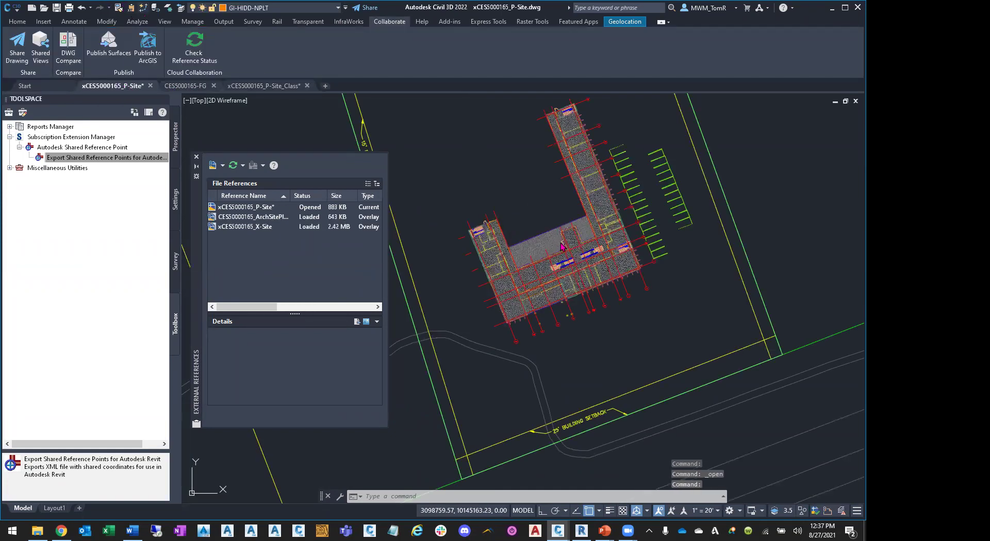
- Detach the CES5000165_ArchSitePlan external reference from the P-Site drawing and save the drawing
right_click(261, 221)
left_click(291, 283)
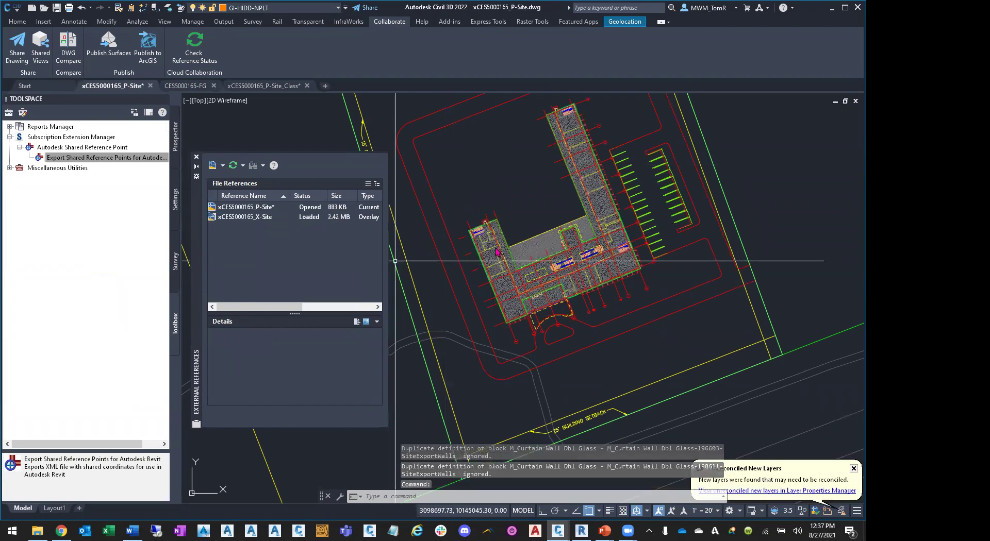
key("Escape")
key("Escape")
key("Escape")
scroll(635, 245, "down", 5)
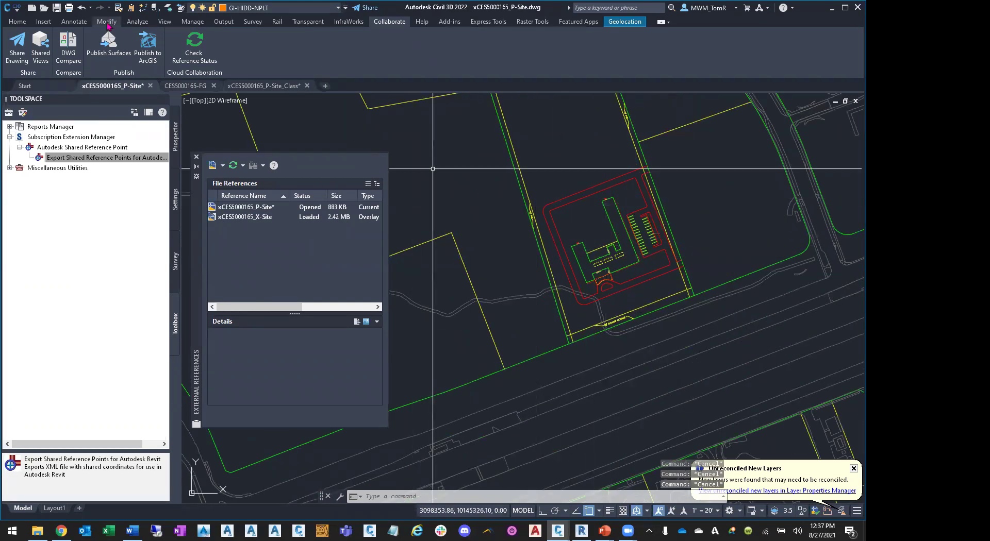
left_click(56, 9)
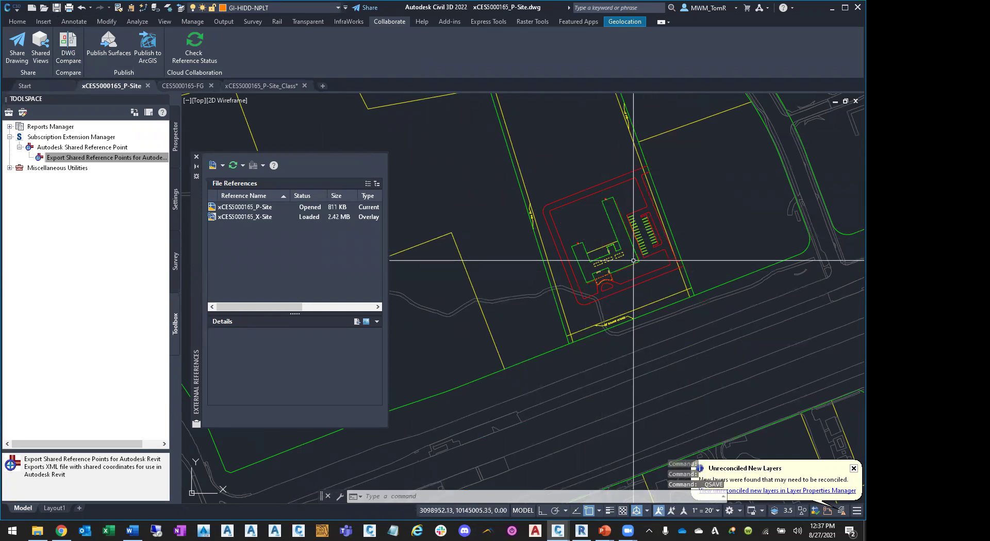
- Detach the xCES5000165_X-Site external reference and undo the detachment
middle_click_drag(642, 250, 632, 286)
key("Escape")
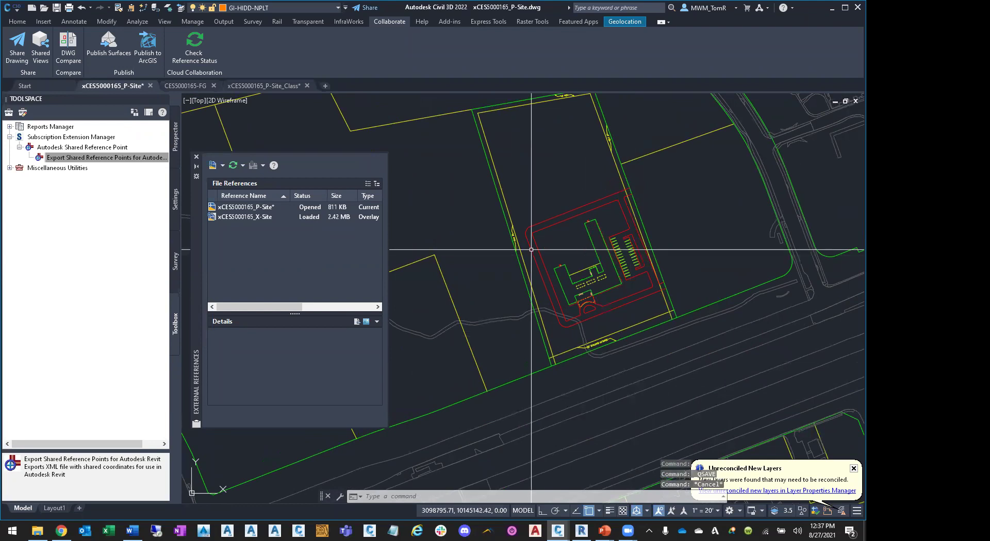
right_click(259, 219)
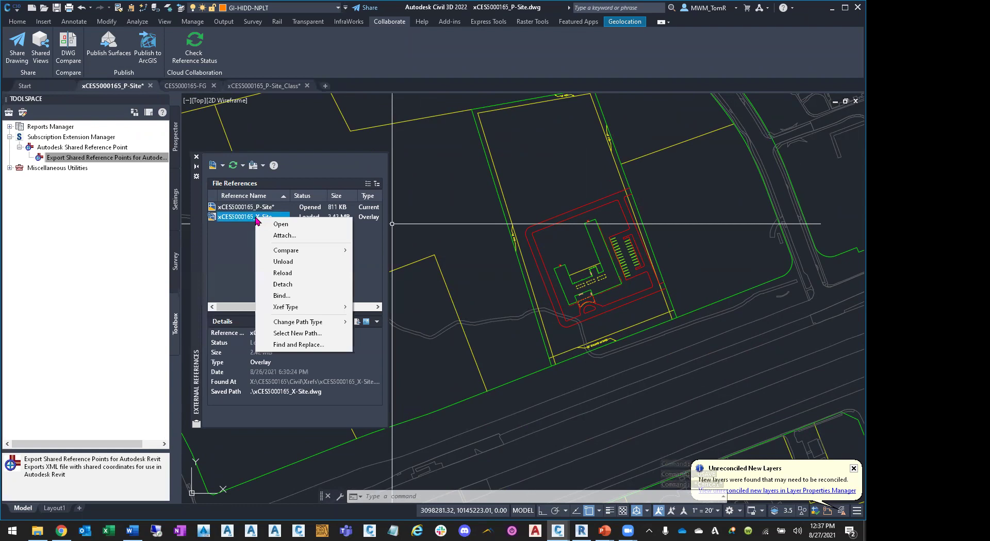
left_click(284, 285)
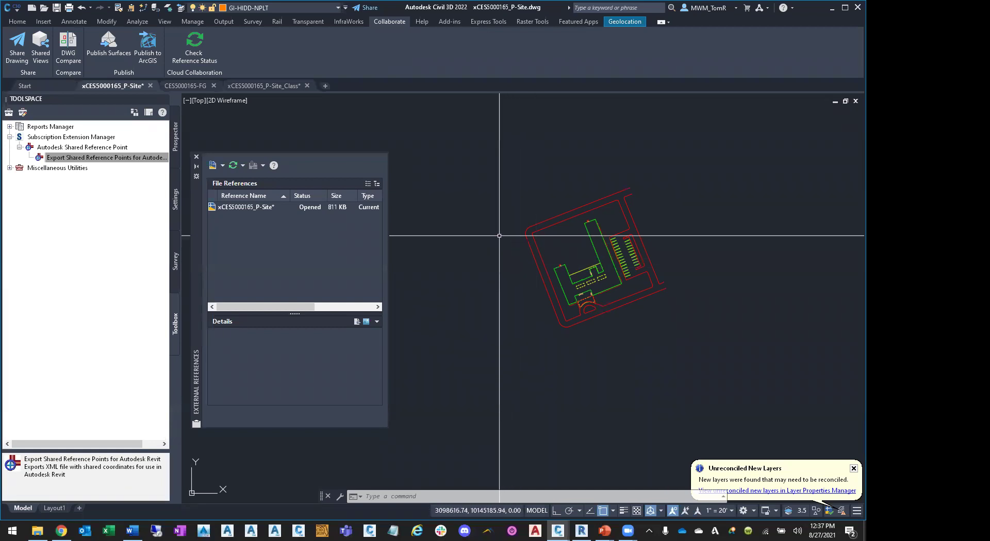
key("Escape")
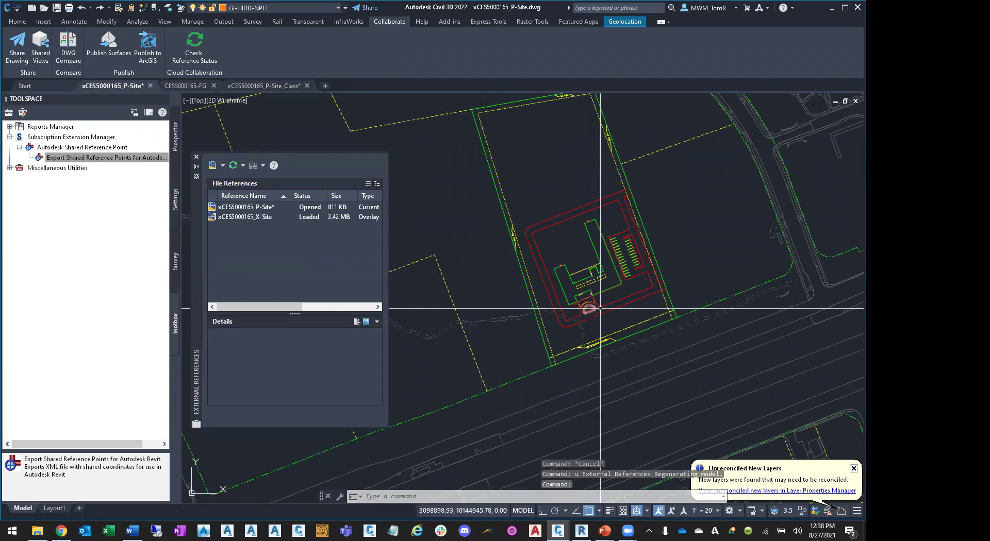
key("Escape")
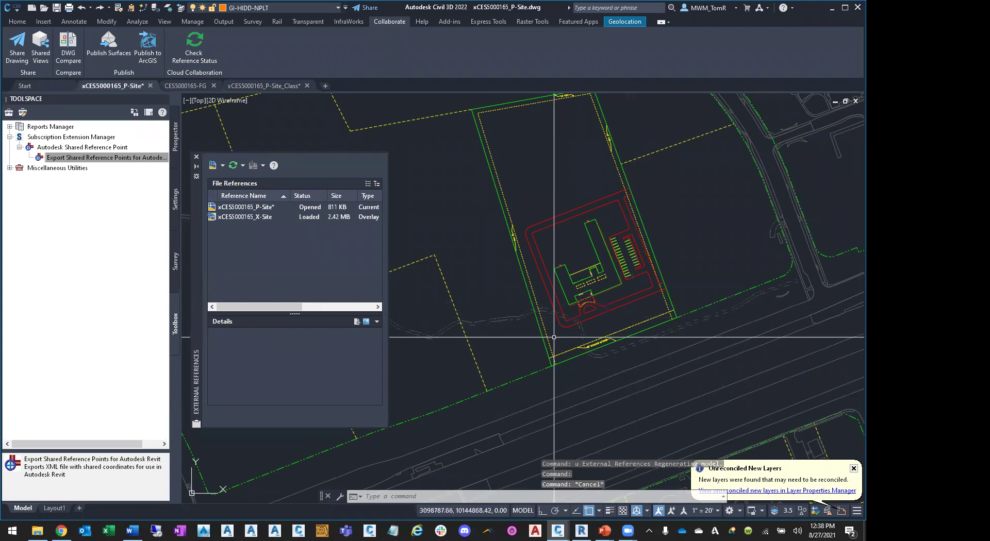
- Use NCOPY to copy the green property boundary polyline from the X-Site reference in place, with zero displacement
type("ncopy")
key("Return")
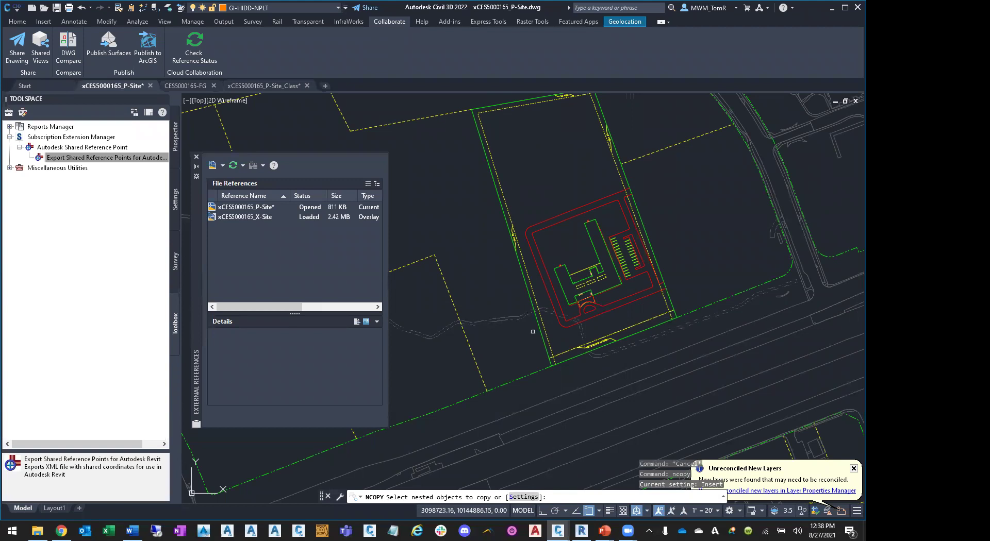
left_click(528, 290)
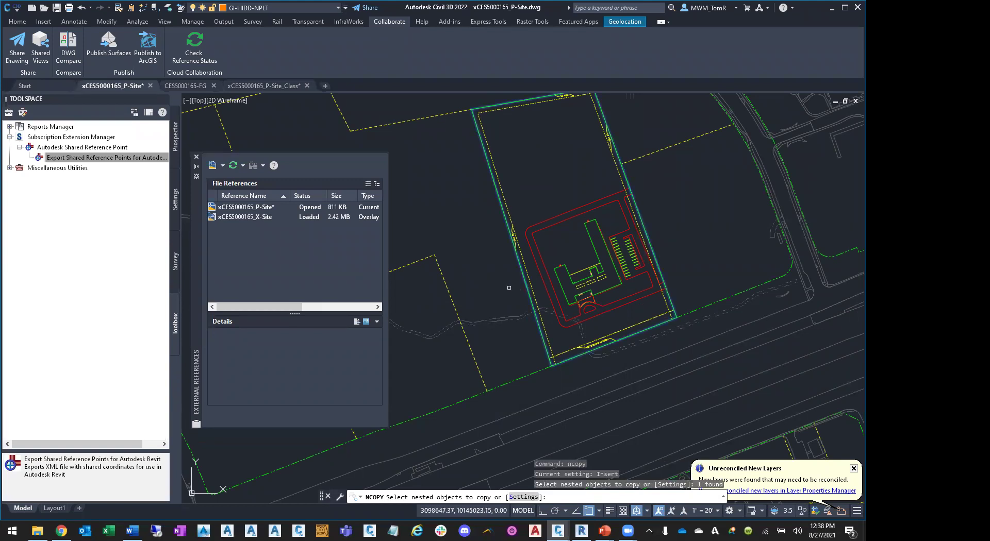
key("Return")
key("Return")
key("Return")
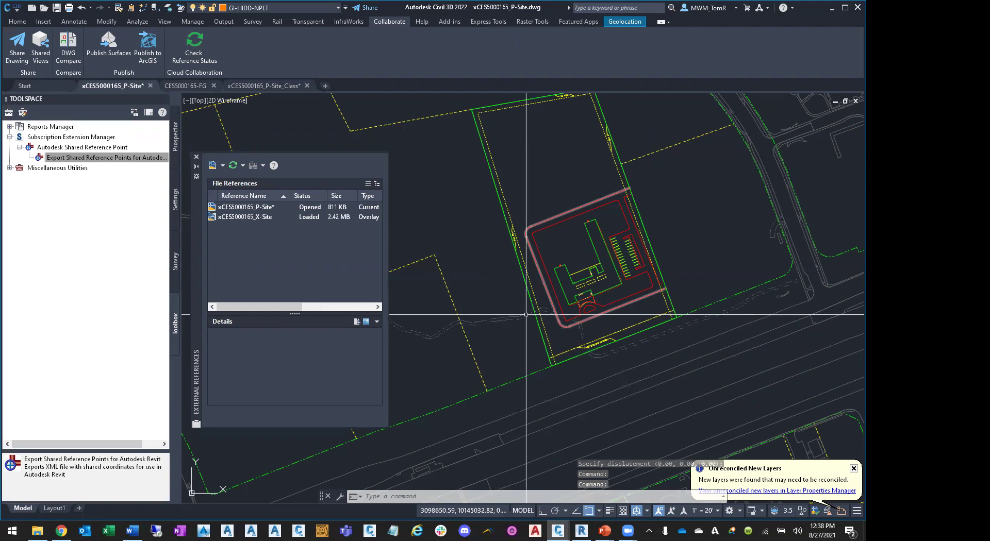
- Detach the xCES5000165_X-Site external reference and save the P-Site drawing
right_click(240, 217)
left_click(279, 288)
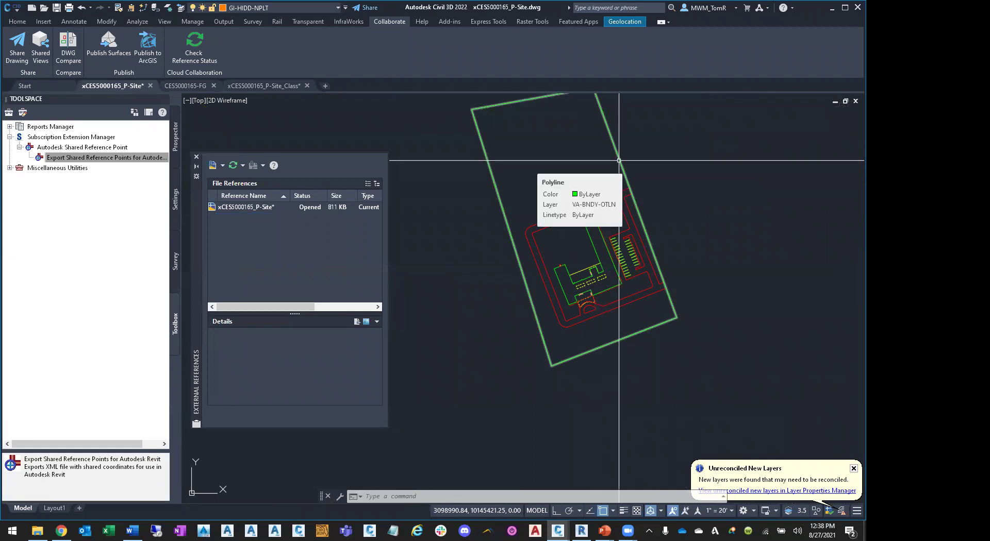
middle_click_drag(701, 244, 694, 281)
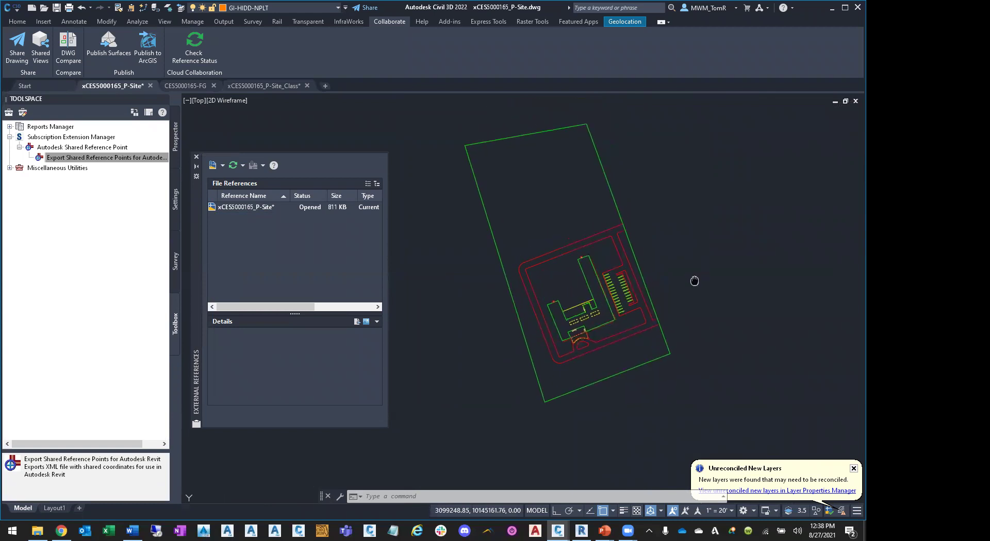
left_click(57, 11)
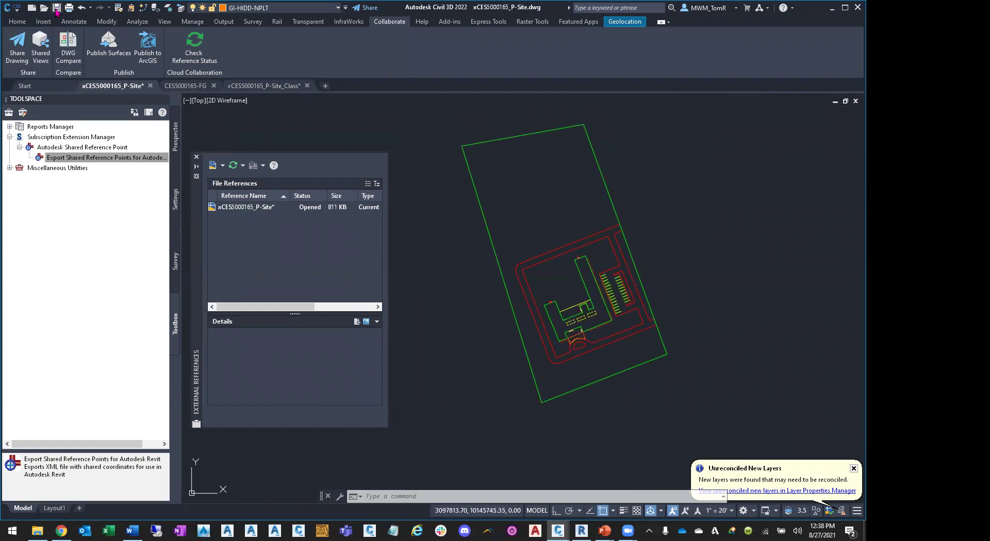
left_click(56, 10)
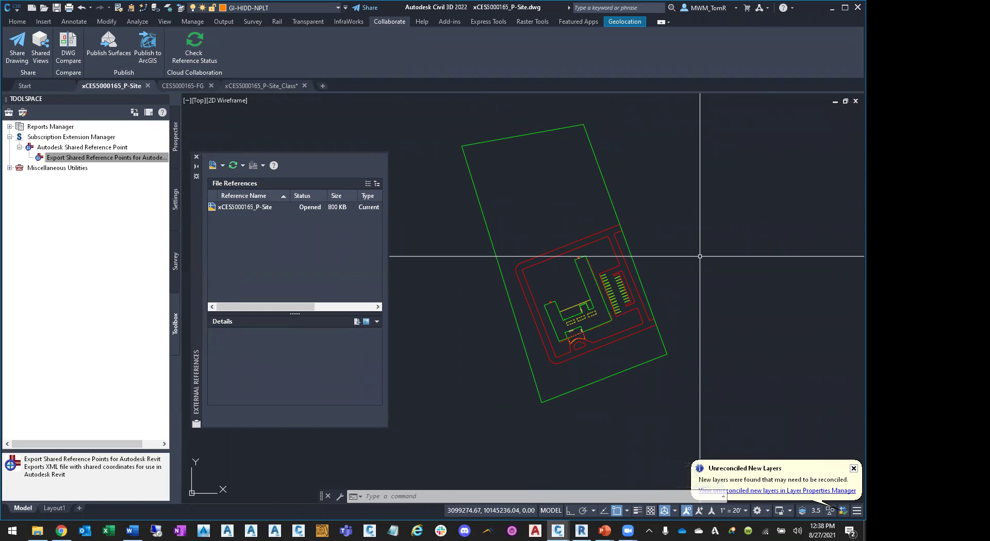
key("alt+Tab")
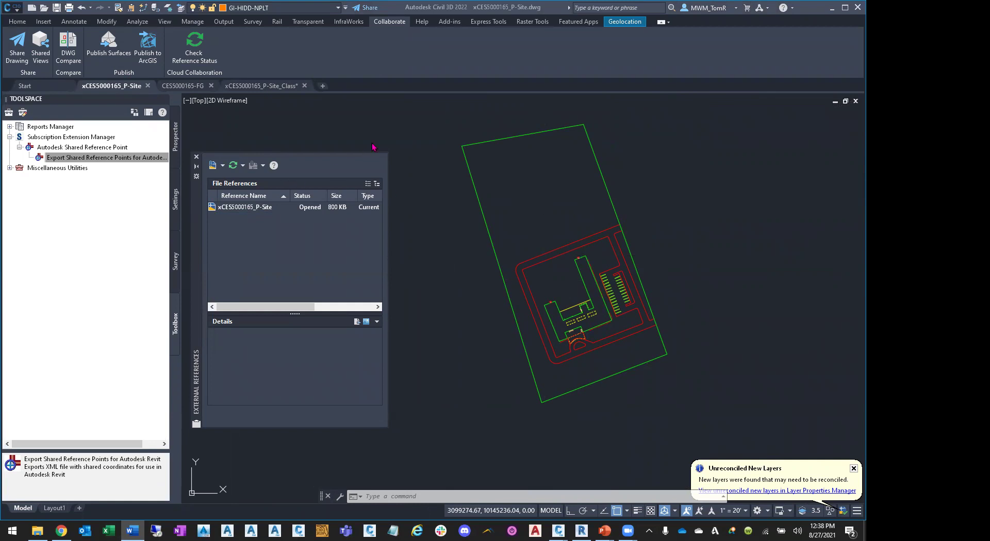
left_click(483, 226)
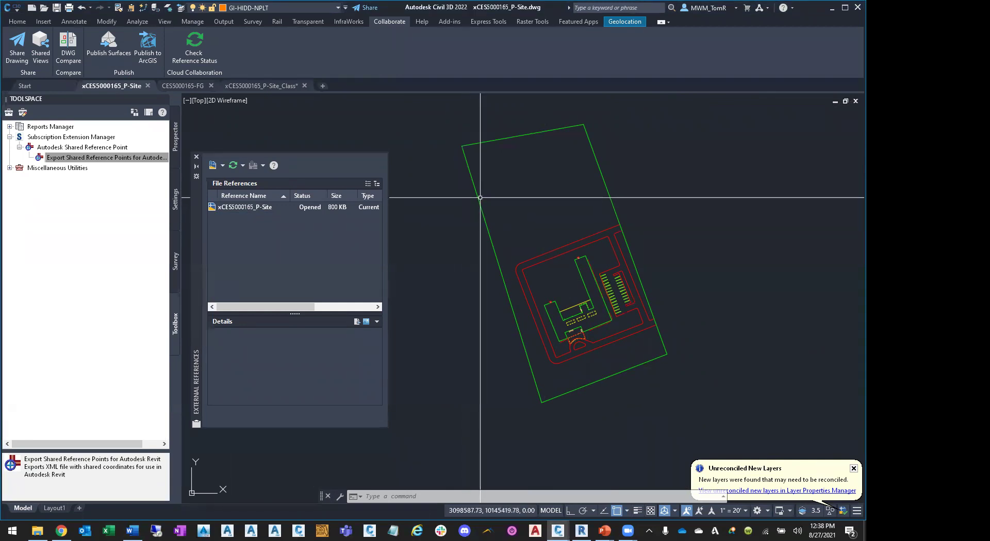
left_click(16, 24)
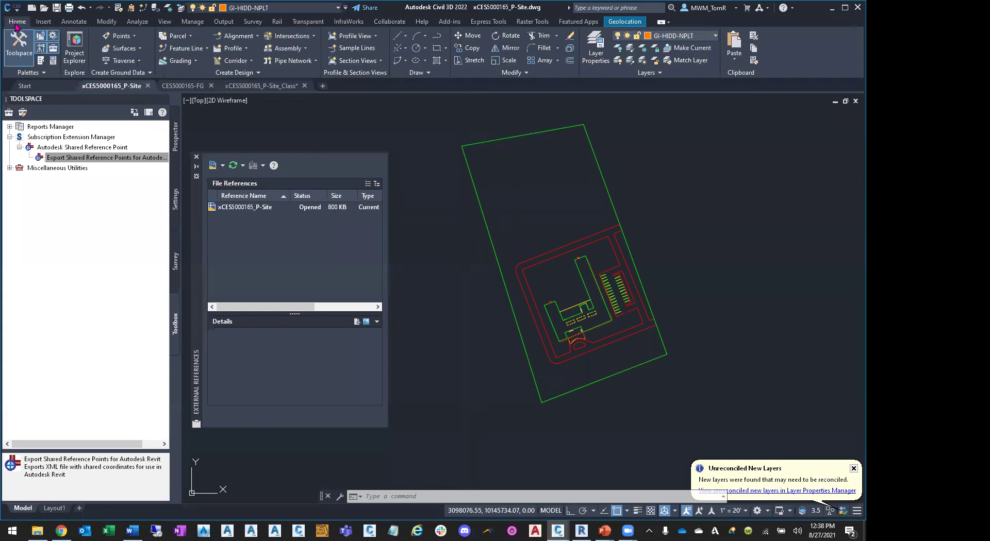
- Start a Civil 3D drawing export of the P-Site file to AutoCAD DWG and set feature lines to export as 2D
left_click(8, 10)
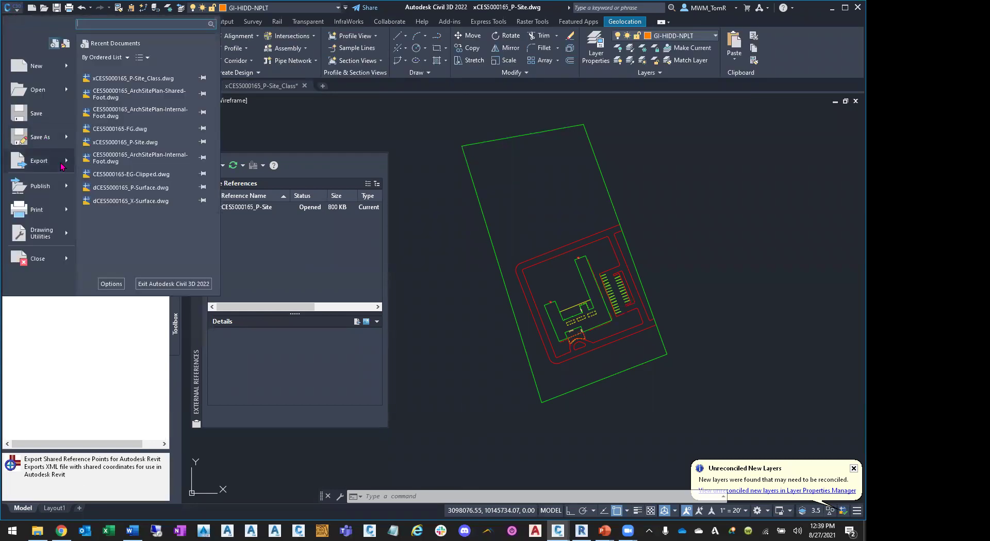
mouse_move(62, 166)
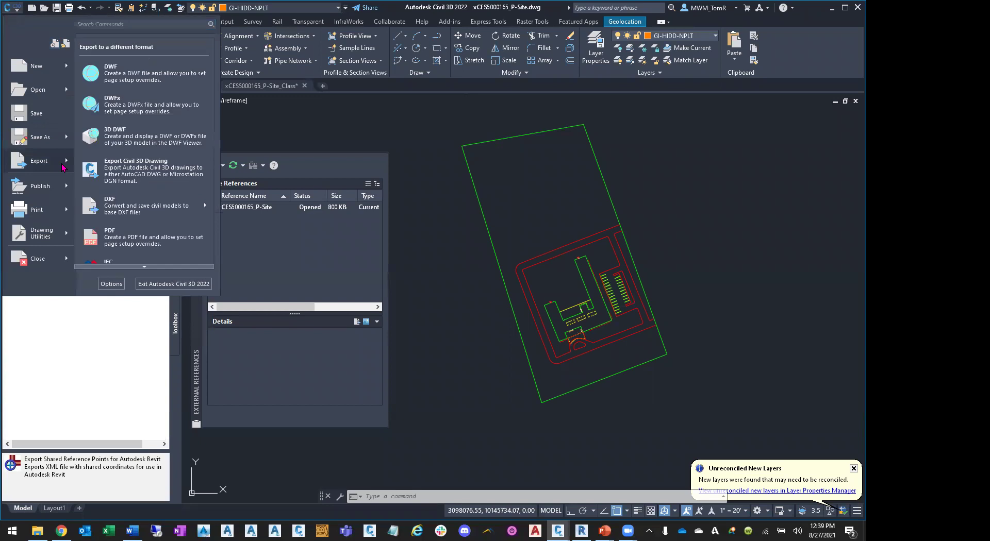
left_click(132, 177)
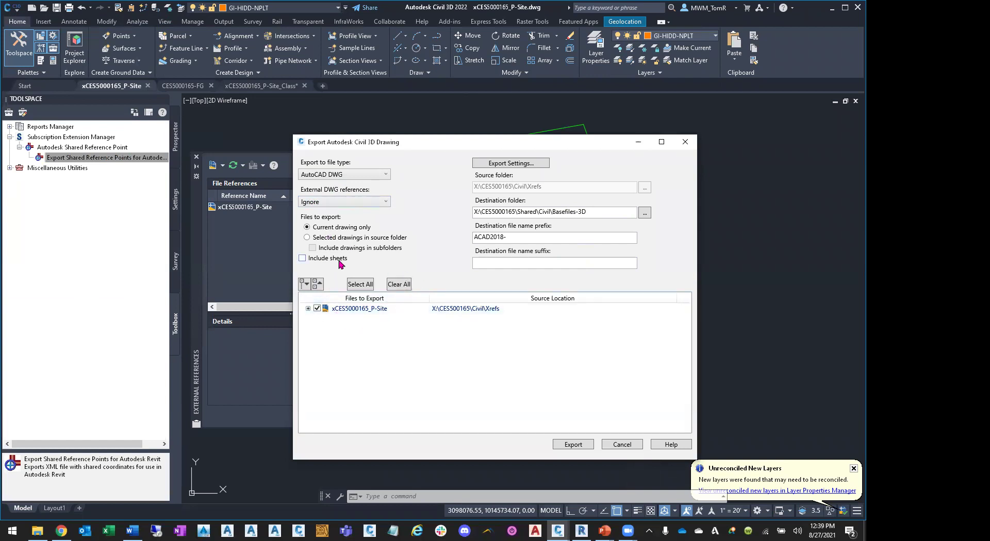
left_click(527, 164)
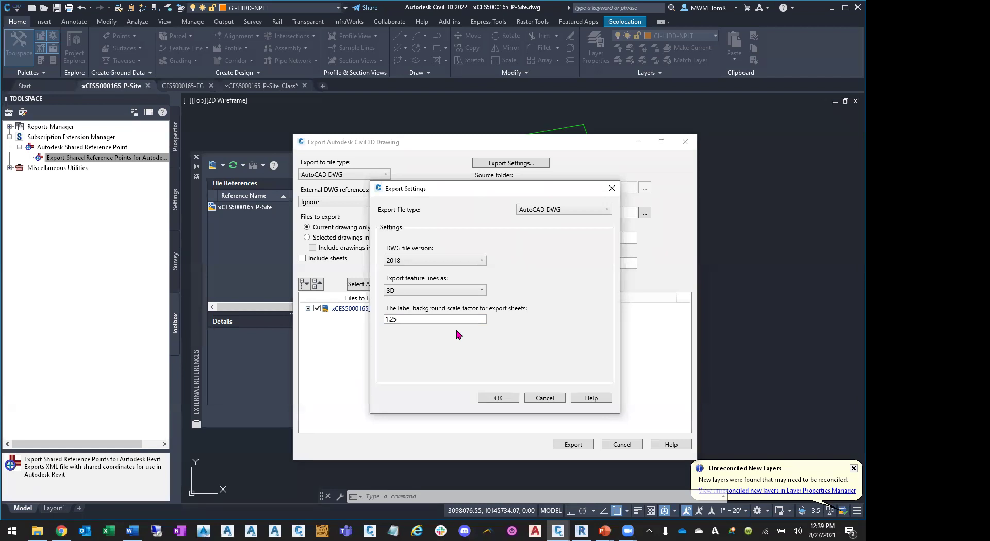
left_click(401, 290)
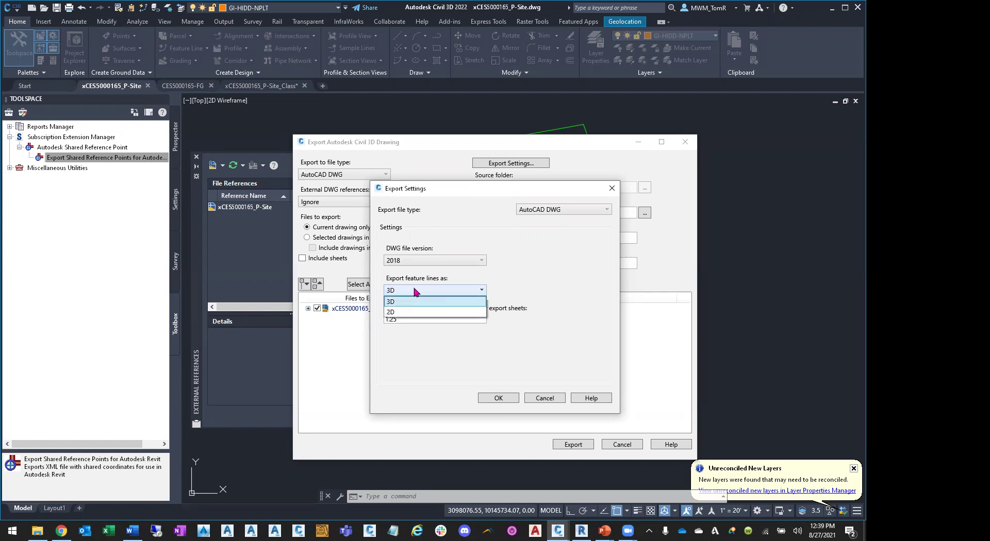
left_click(397, 312)
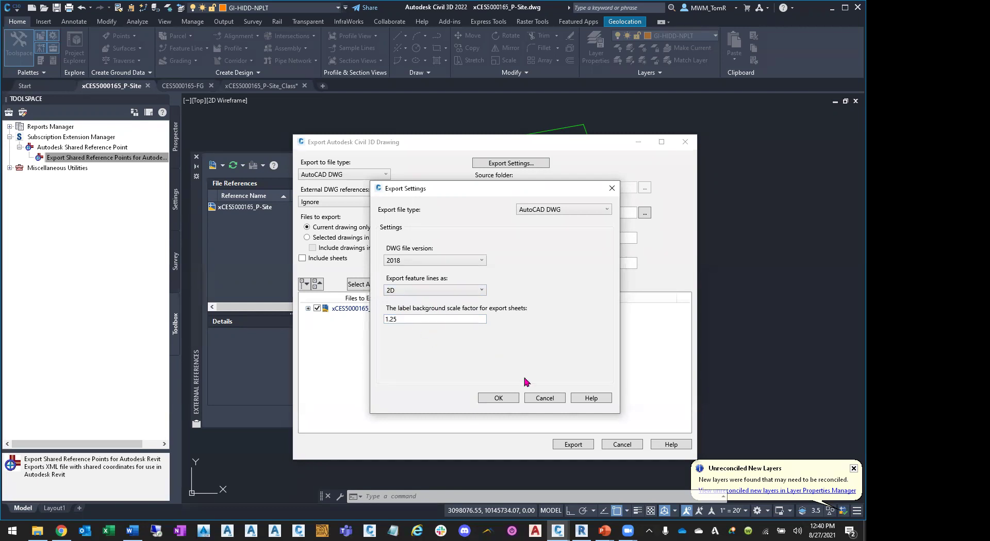
left_click(498, 399)
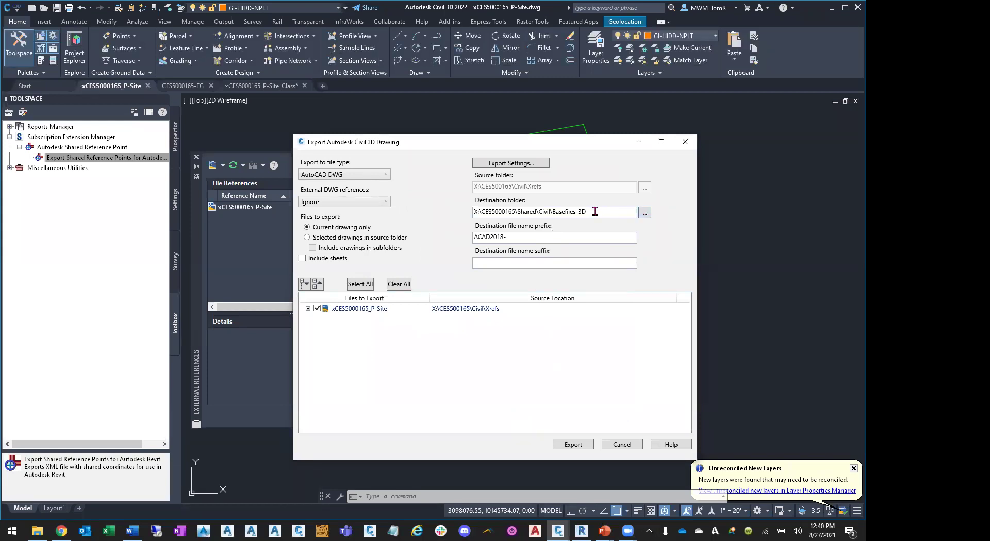
- Create a Basefiles-2D folder inside X:\CES5000165\Shared\Civil while browsing for the export destination
left_click(645, 213)
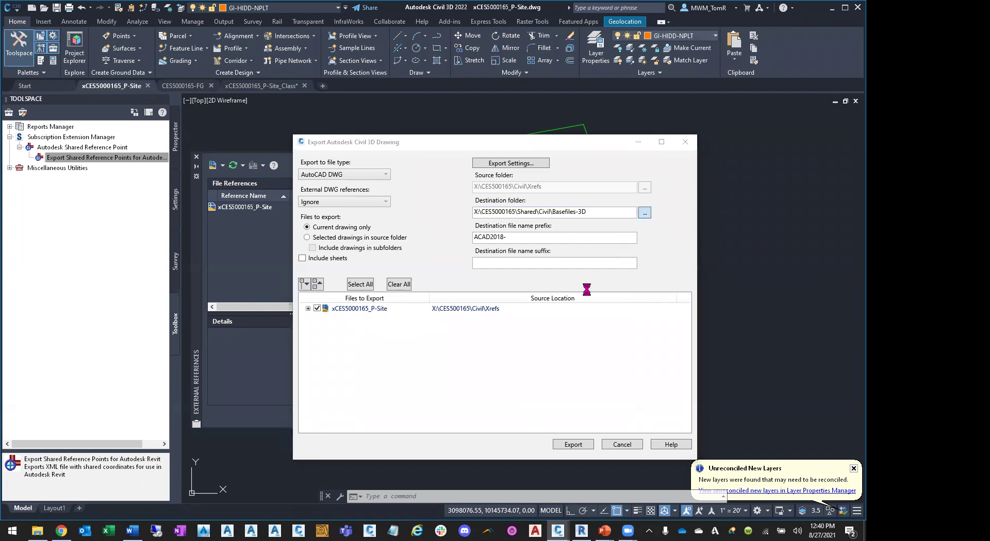
scroll(572, 307, "down", 1)
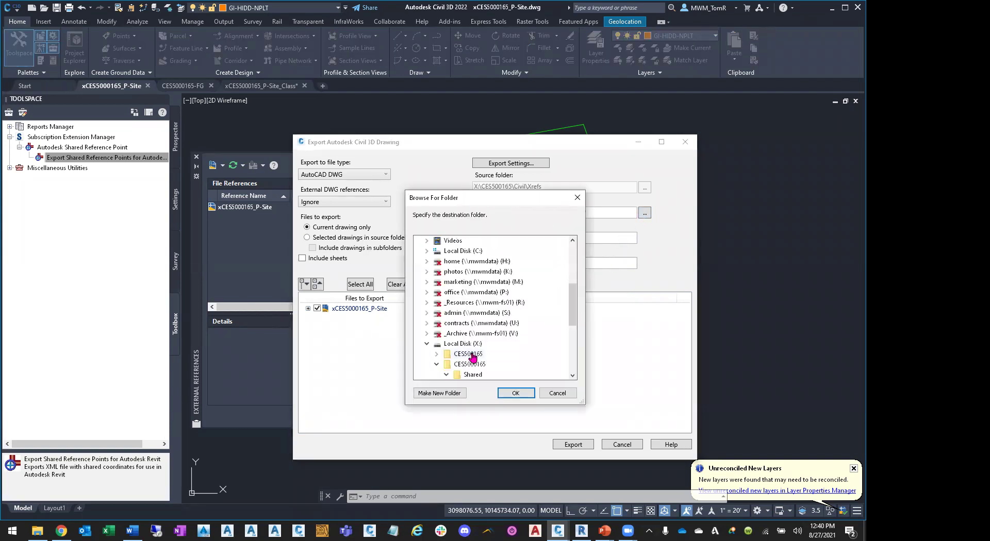
left_click(480, 293)
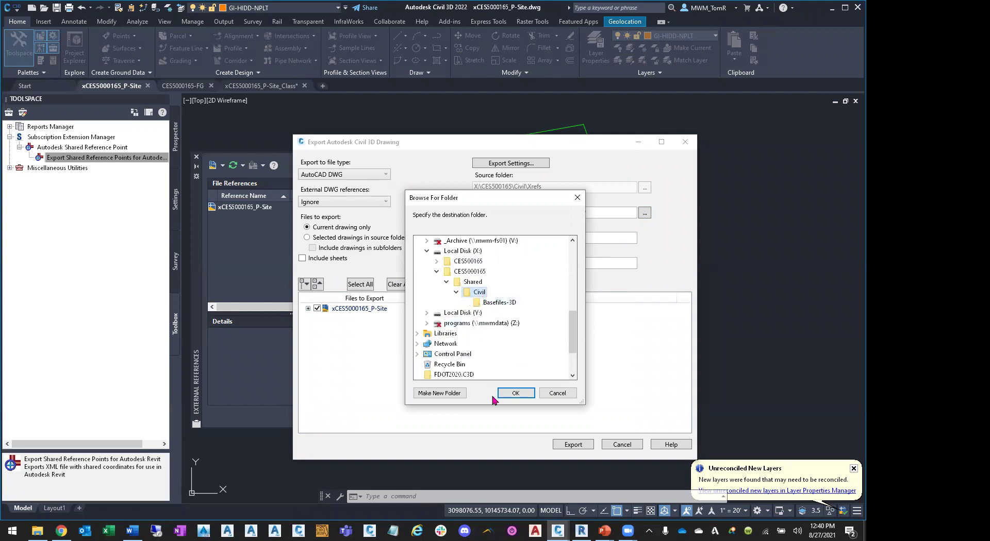
left_click(431, 394)
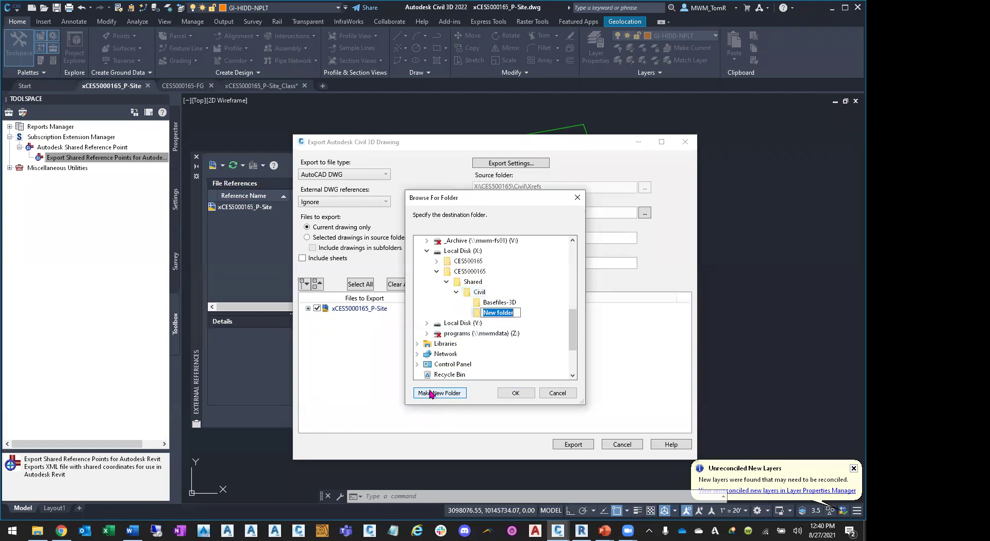
type("Basefiles-2D")
key("Escape")
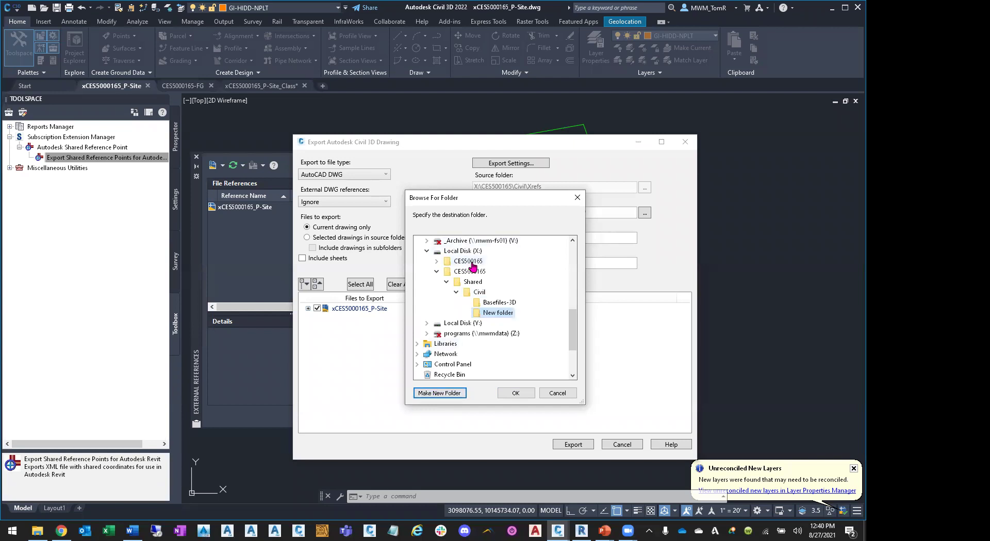
- Set the export destination folder to X:\CES500165\Shared\Civil\Basefiles-2D
double_click(473, 265)
double_click(472, 302)
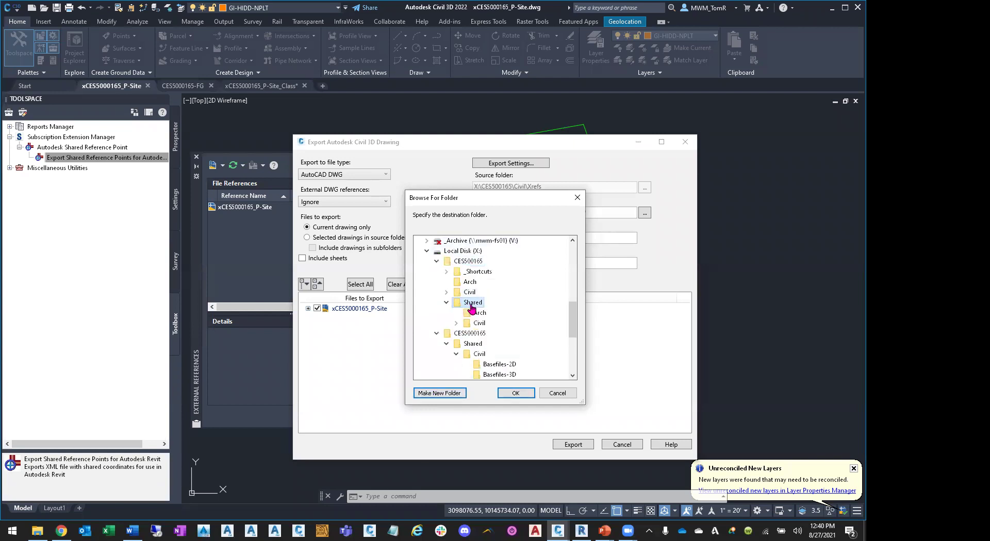
double_click(479, 323)
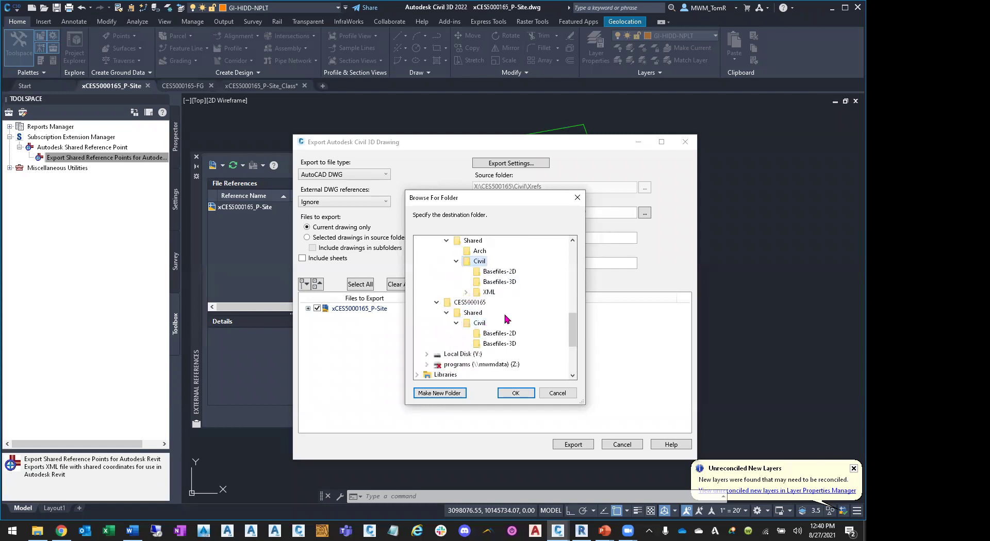
left_click(505, 272)
left_click(513, 394)
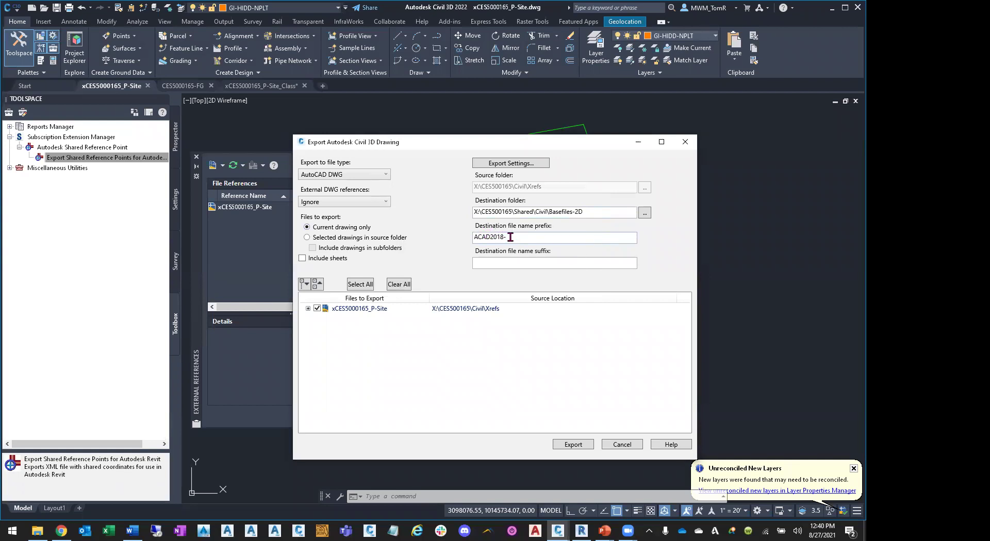
- Export the P-Site drawing to AutoCAD DWG with the ACAD2018- file name prefix and close the export dialog
left_click(572, 444)
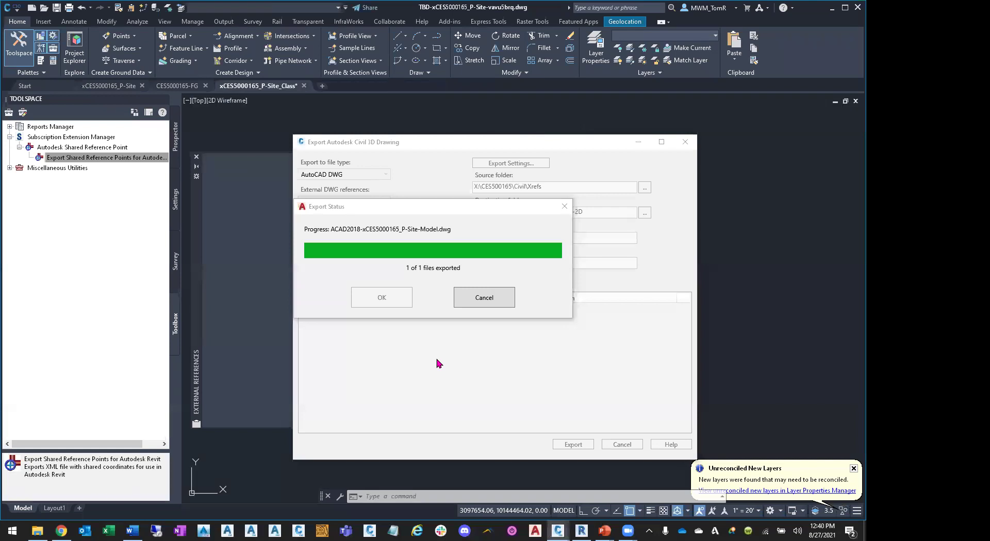
left_click(395, 300)
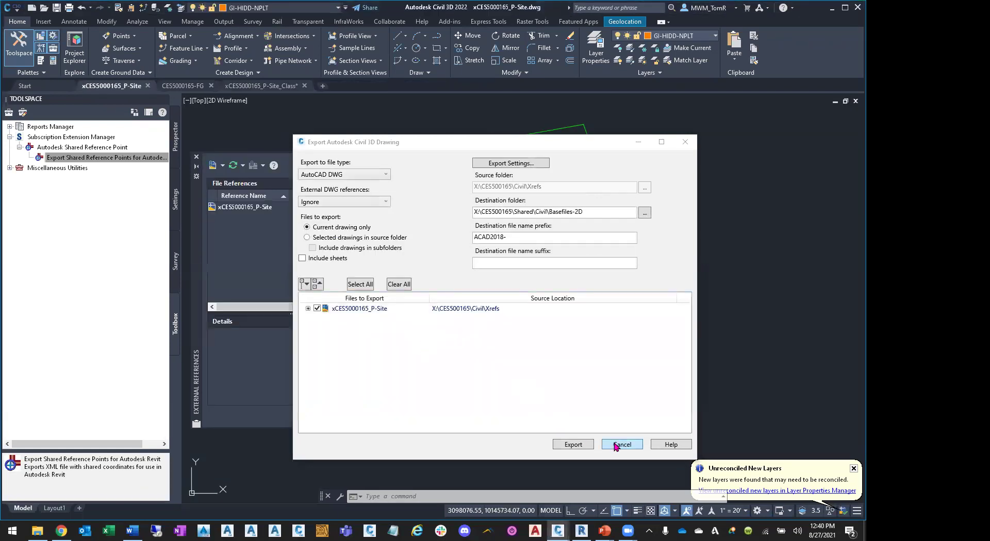
left_click(621, 444)
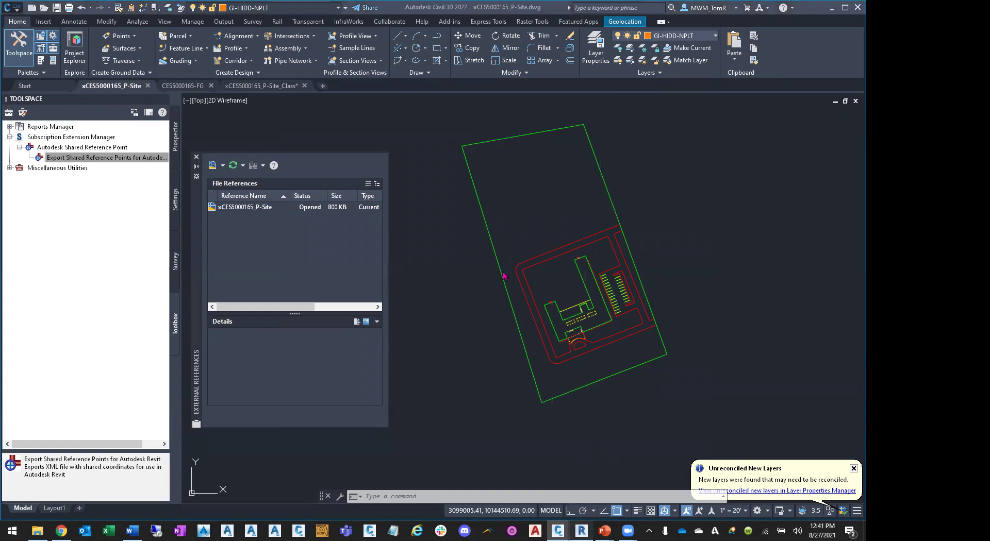
- Switch to the Revit building model and check which shared coordinate site is current, leaving the site settings as they are
key("alt+Tab")
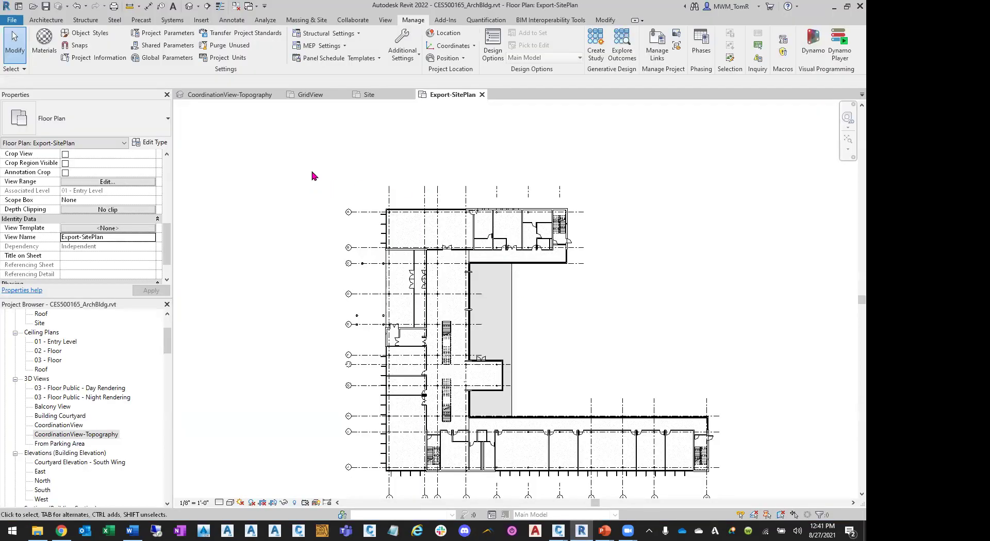
left_click(443, 33)
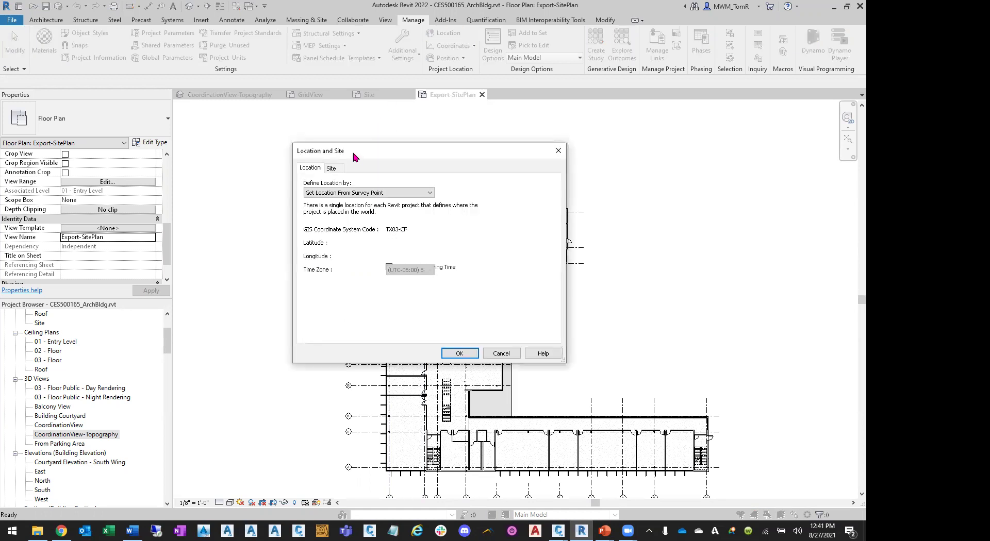
left_click(332, 168)
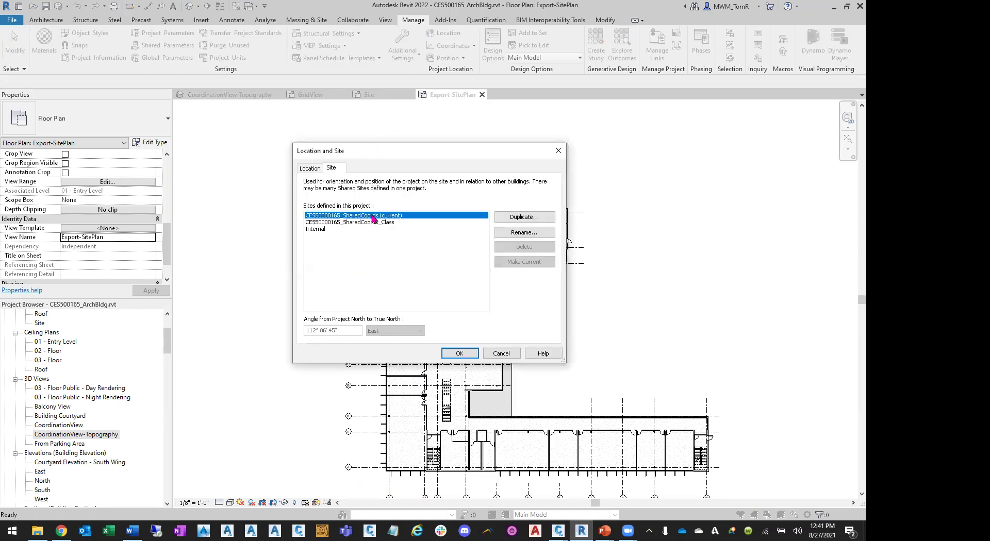
left_click(501, 354)
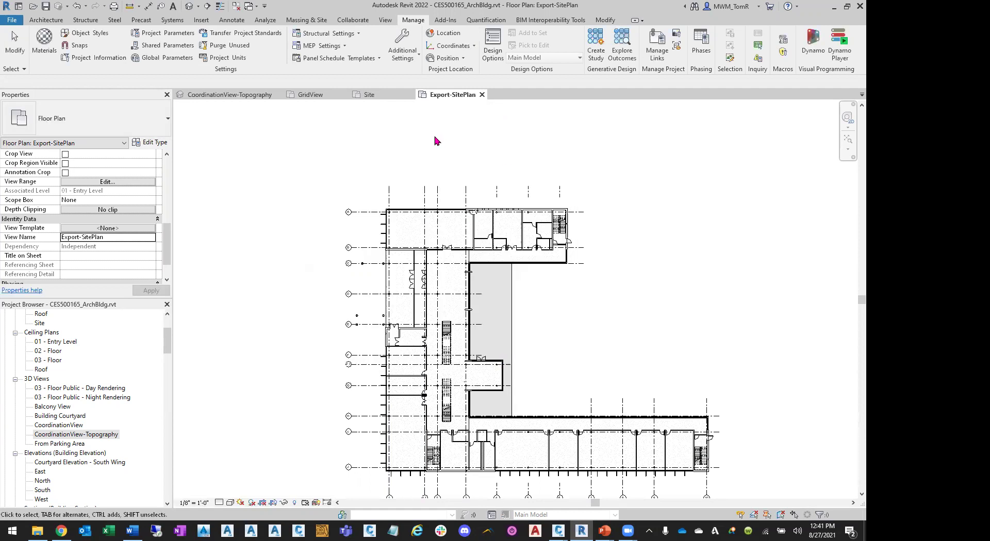
- In File Explorer, copy ACAD2018-xCES5000165_P-Site-Model.dwg from the CES500165\Shared\Civil\Basefiles-2D folder
left_click(37, 531)
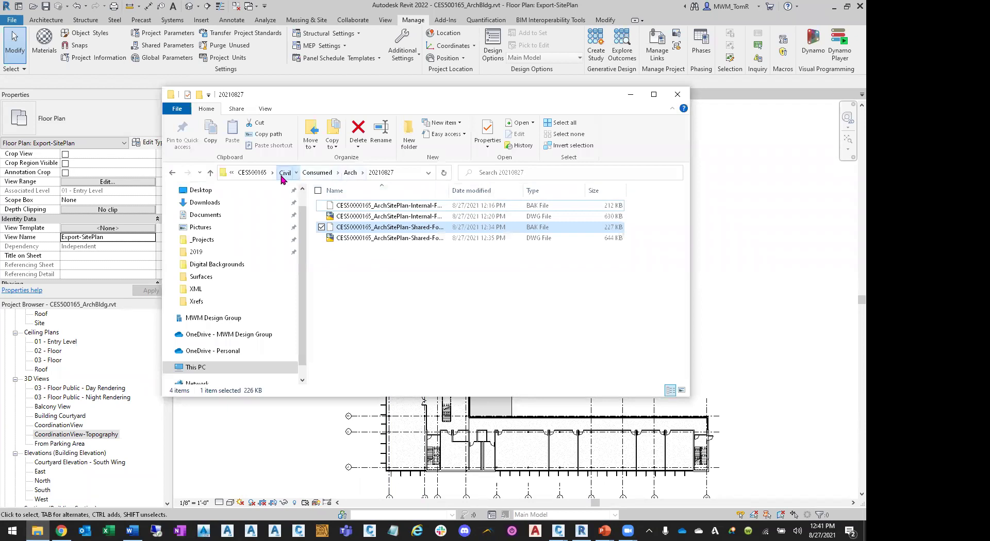
left_click(283, 173)
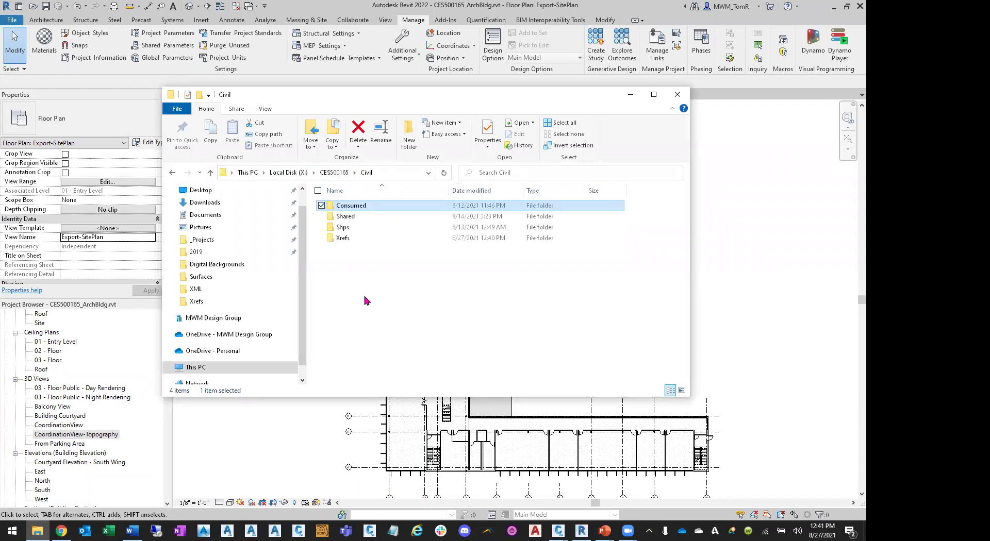
left_click(335, 173)
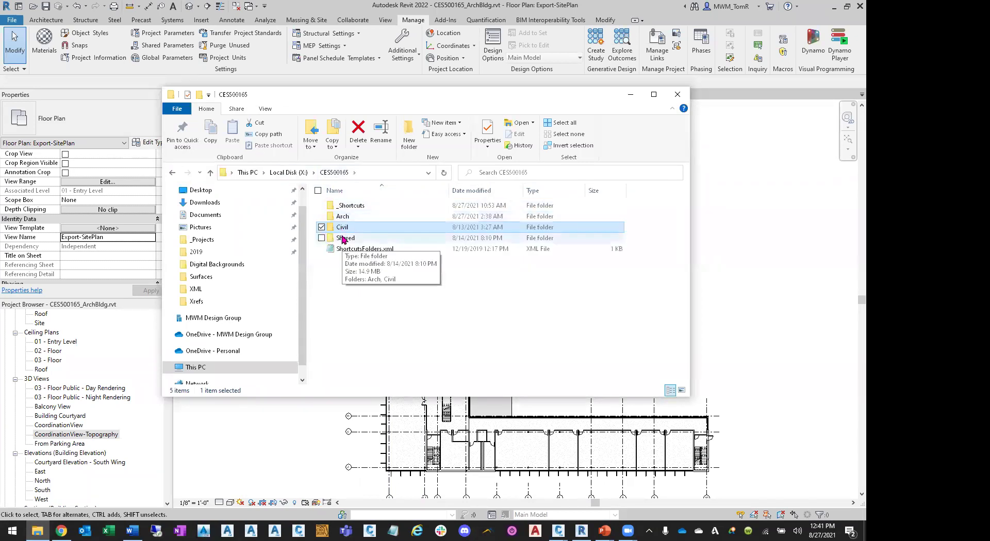
double_click(343, 238)
double_click(355, 217)
double_click(343, 206)
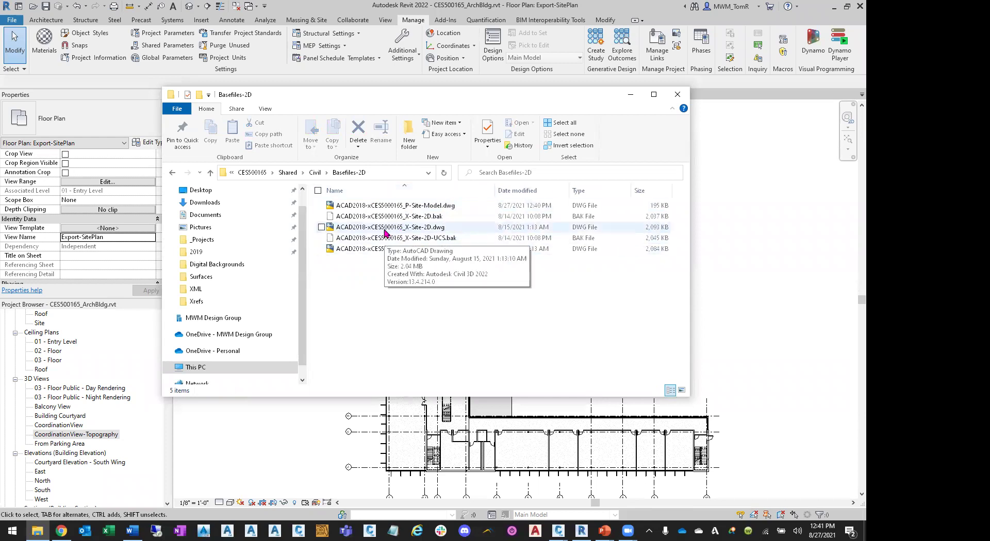
left_click(390, 209)
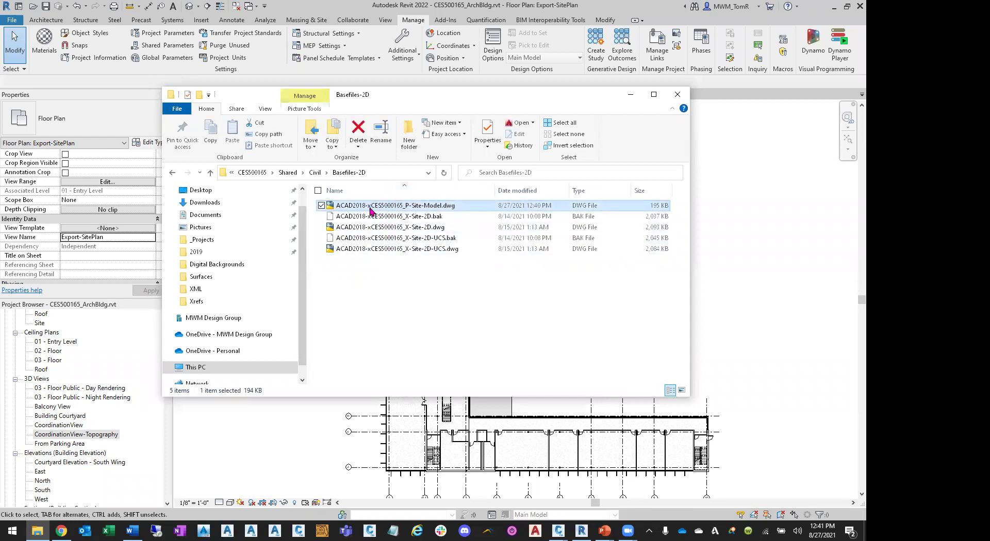
right_click(371, 209)
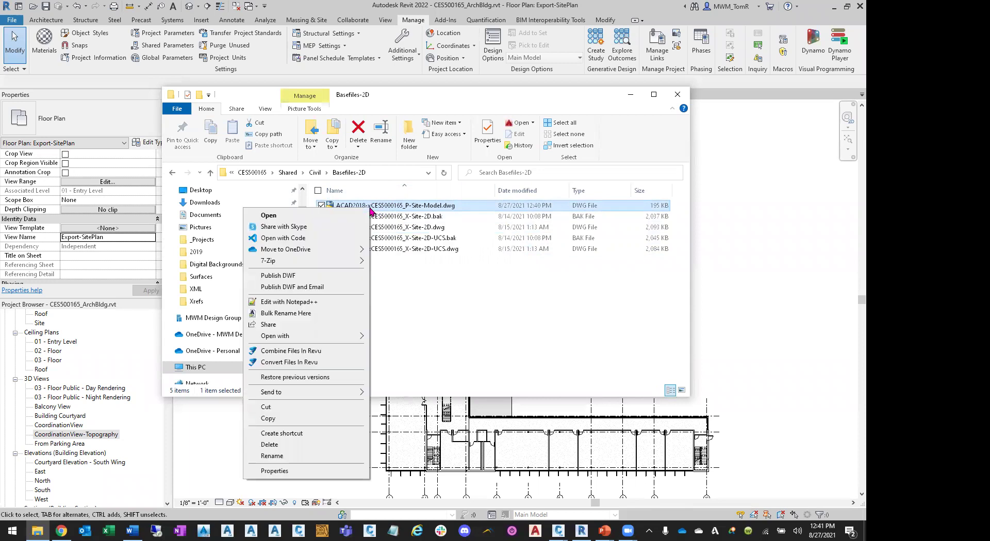
left_click(287, 412)
- Create a folder named Consumed inside the CES500165\Arch folder
left_click(256, 173)
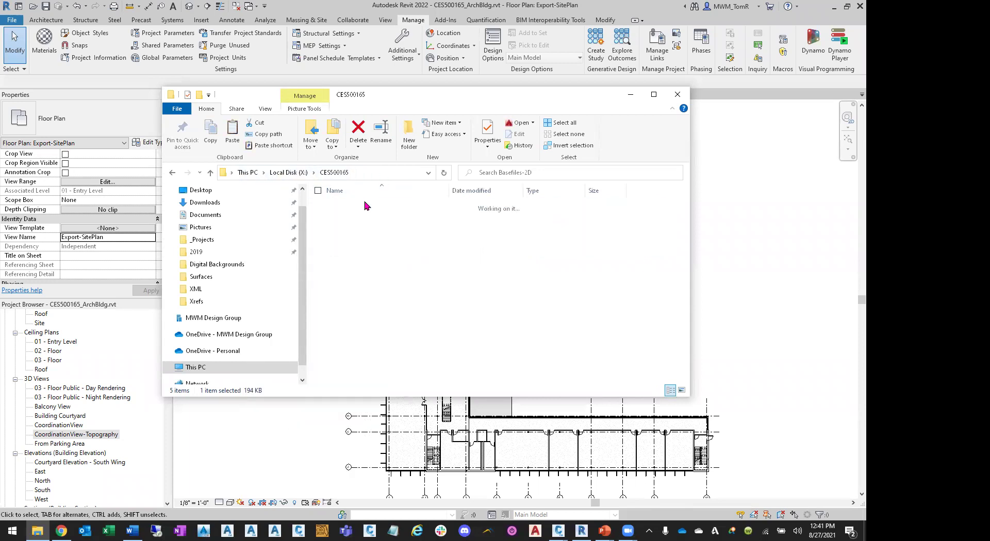
double_click(343, 216)
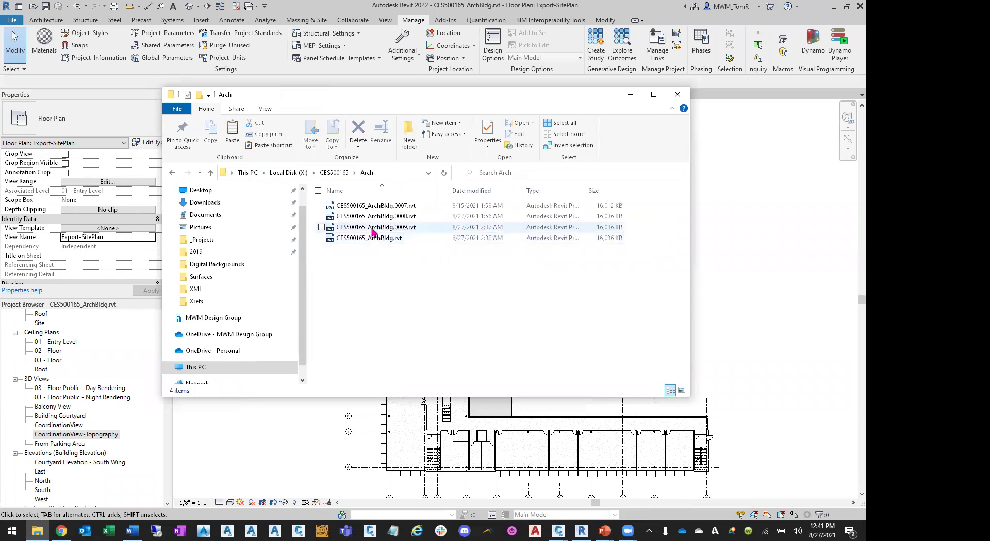
right_click(371, 261)
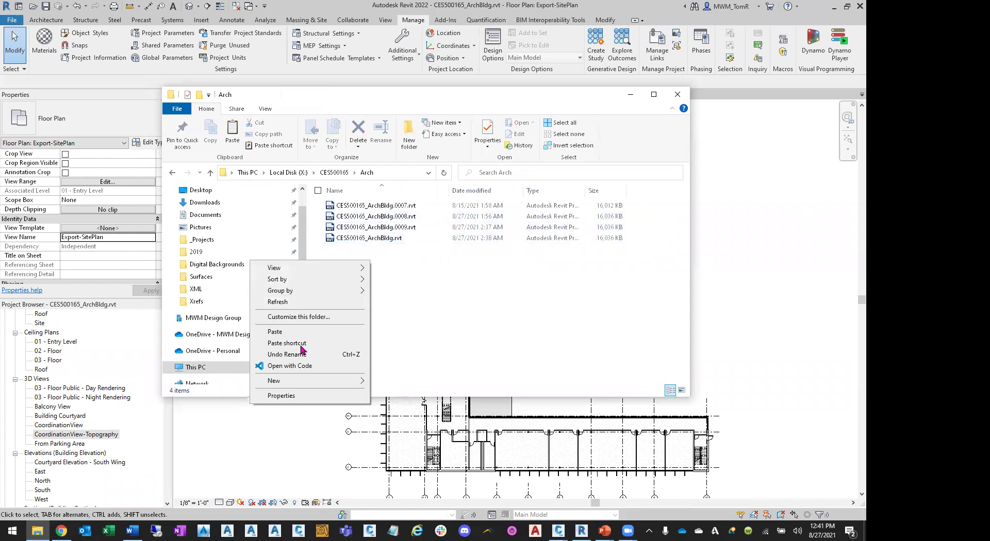
mouse_move(334, 385)
left_click(393, 382)
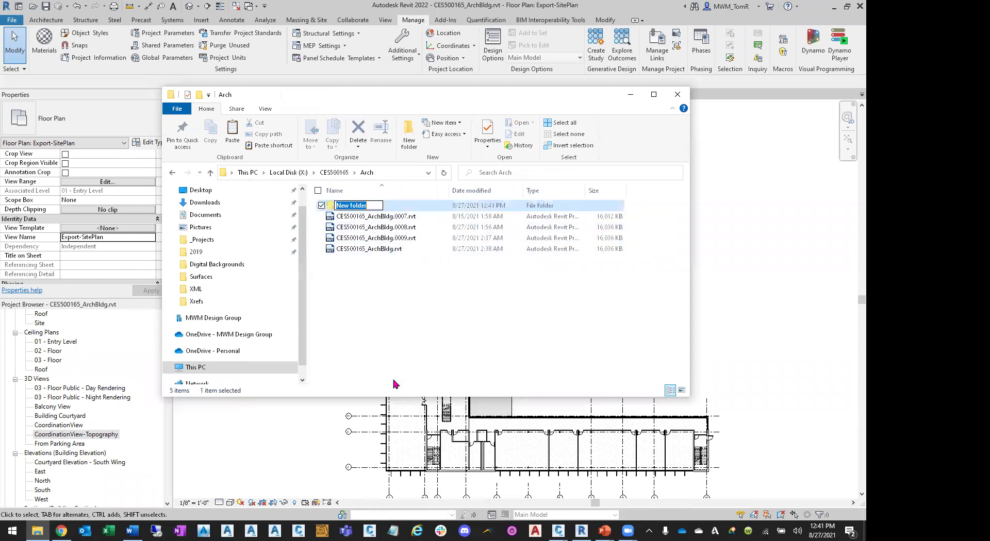
type("Consumed")
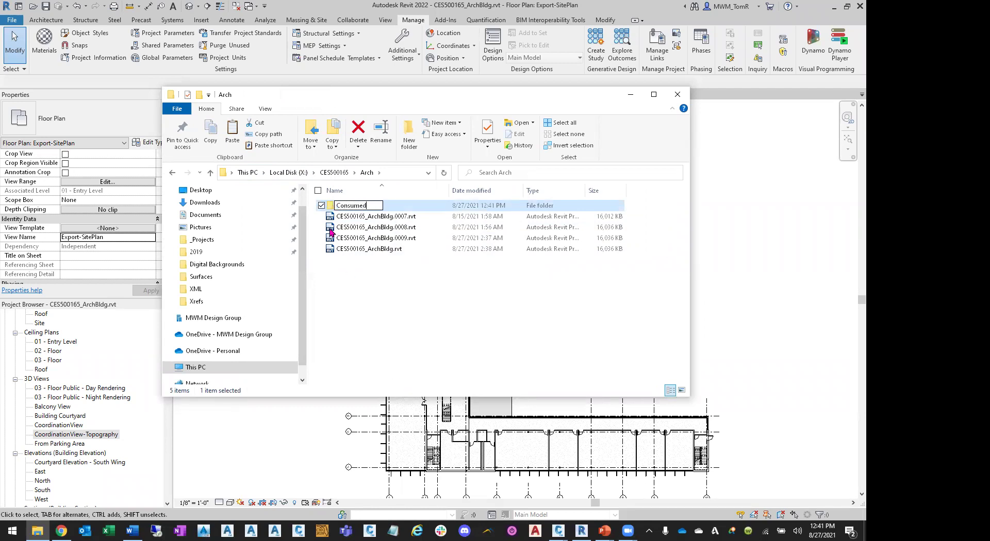
key("Return")
- Create a subfolder named Civil inside the new Consumed folder
double_click(344, 209)
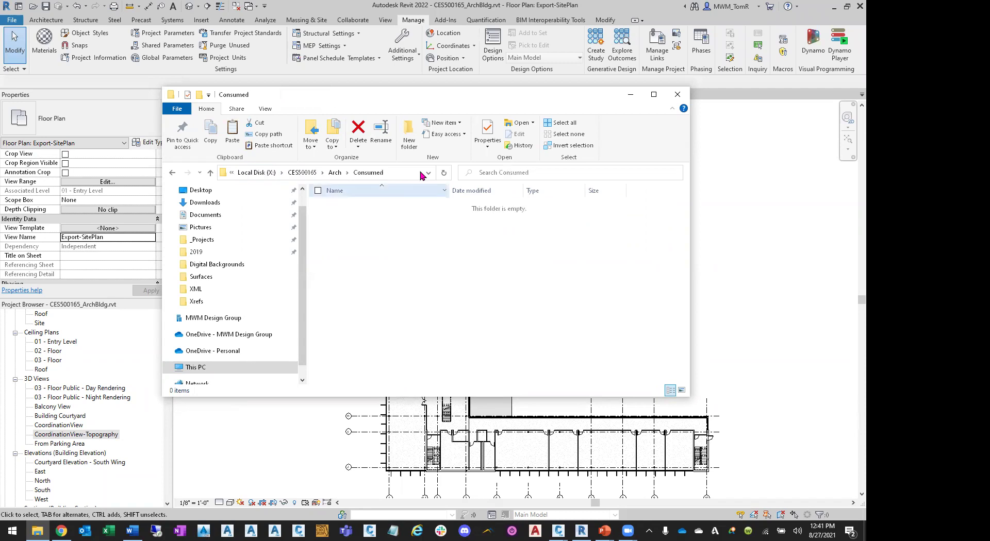
key("ctrl+shift+n")
type("Civi")
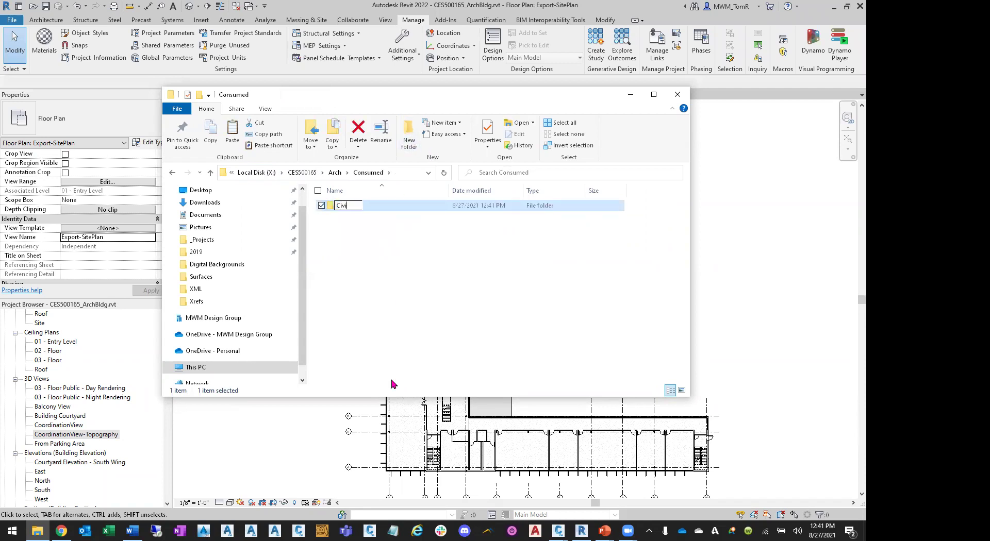
type("l")
left_click(375, 312)
- Paste the copied P-Site drawing into the Arch\Consumed\Civil folder and widen the name column to show its full file name
double_click(342, 205)
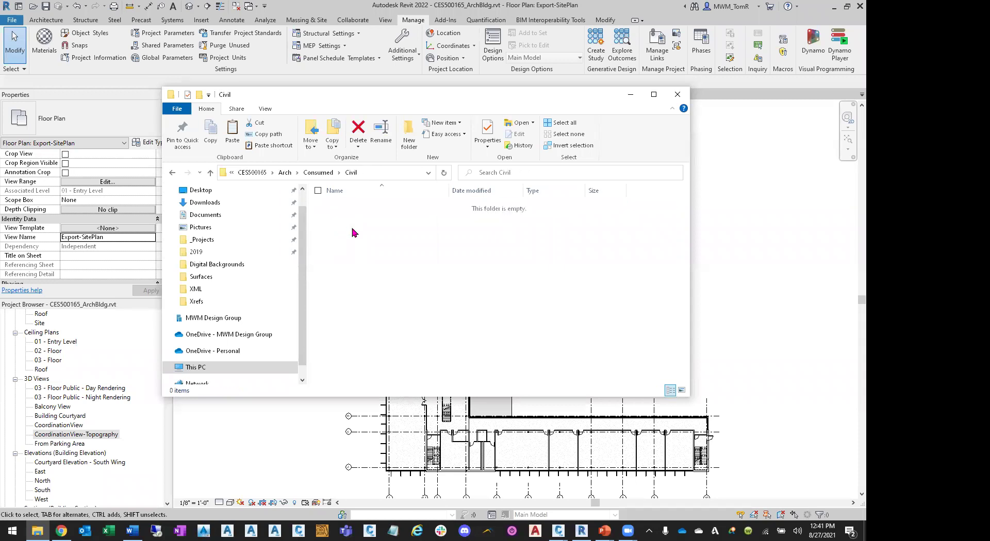
right_click(349, 226)
left_click(263, 301)
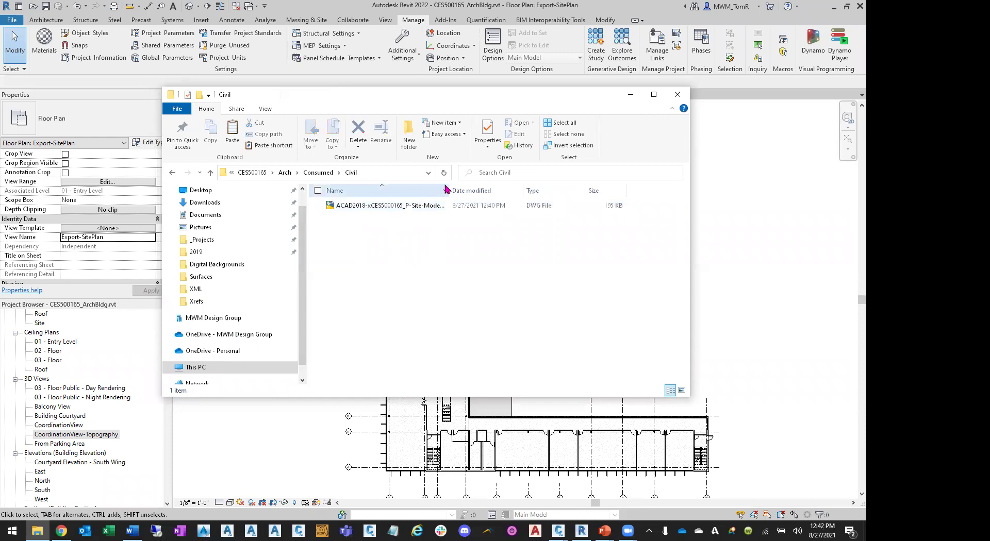
left_click_drag(447, 184, 467, 185)
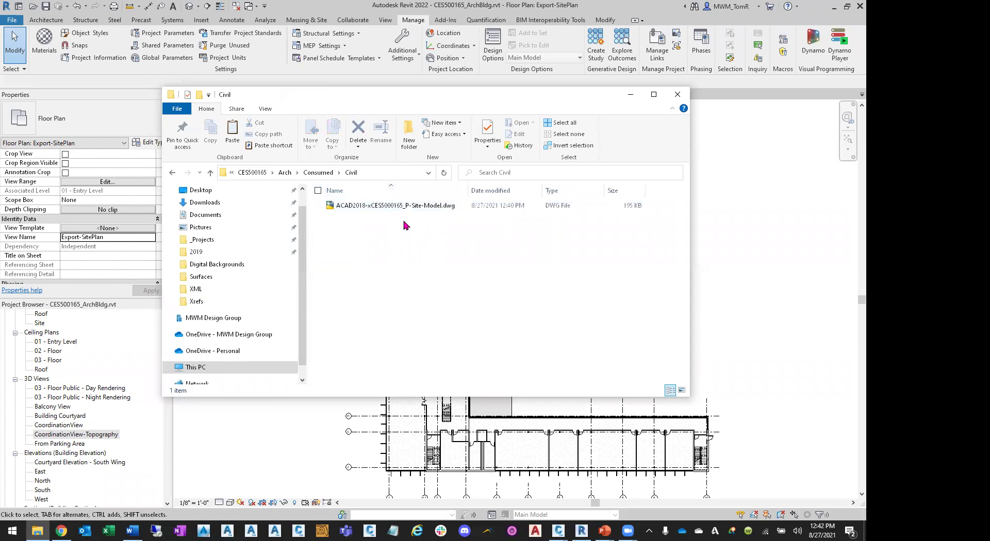
left_click(385, 206)
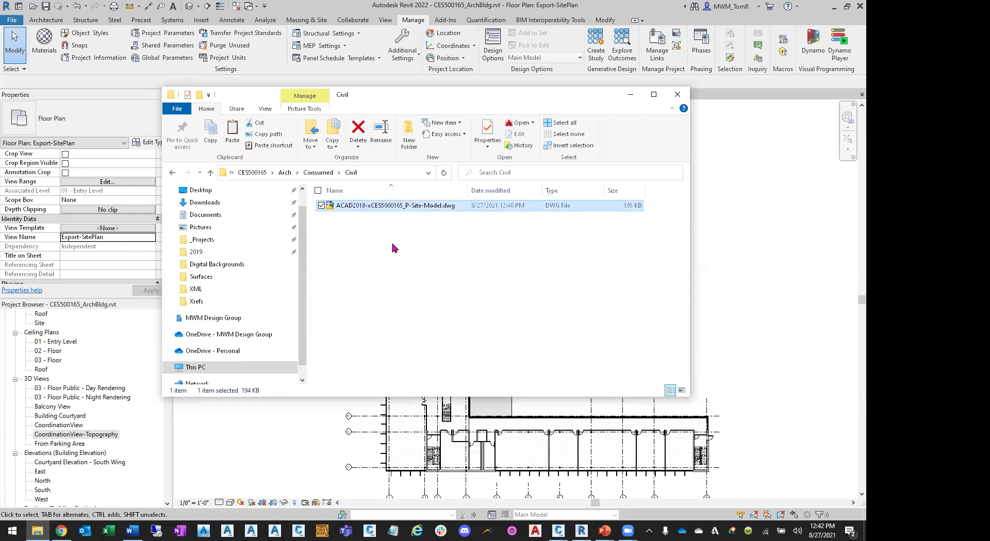
- Switch to Revit and, for a new CAD link, choose ACAD2018-xCES5000165_P-Site-Model.dwg from the CES500165\Arch\Consumed\Civil folder
left_click(630, 95)
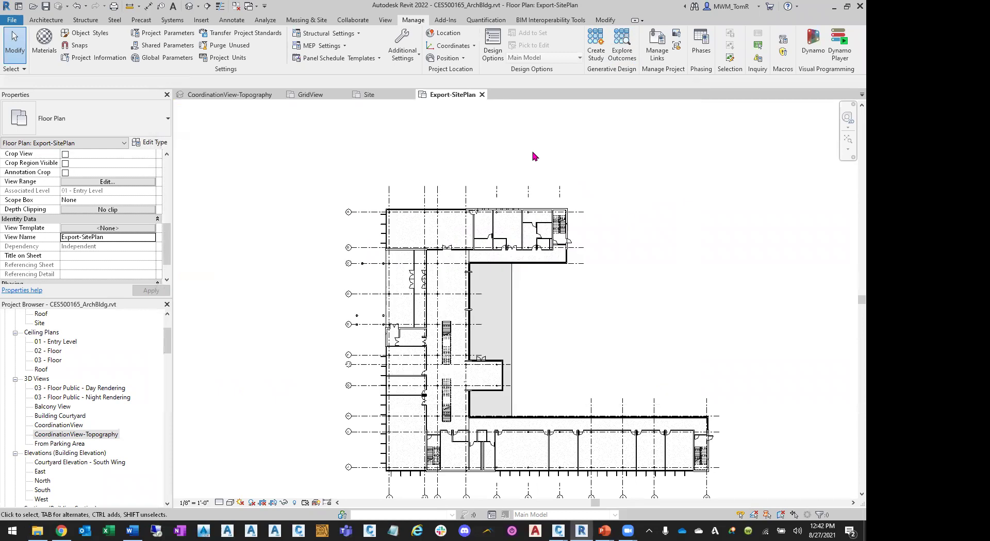
left_click(657, 46)
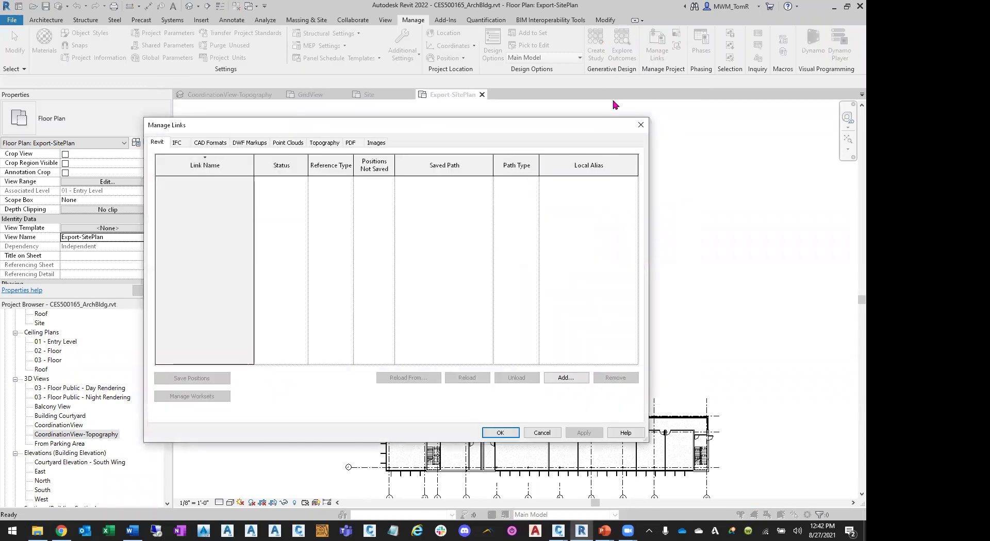
left_click(210, 143)
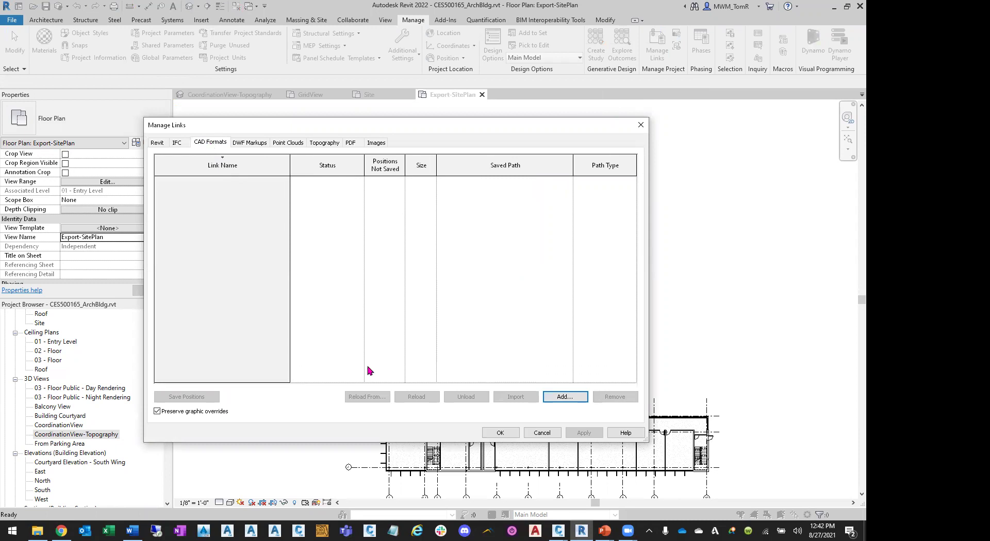
left_click(558, 397)
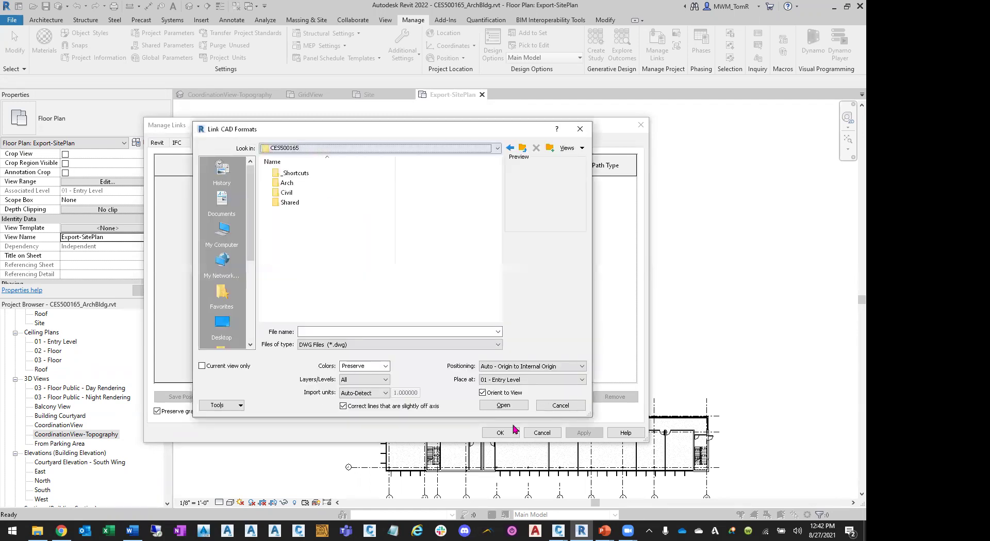
left_click(562, 405)
left_click(557, 398)
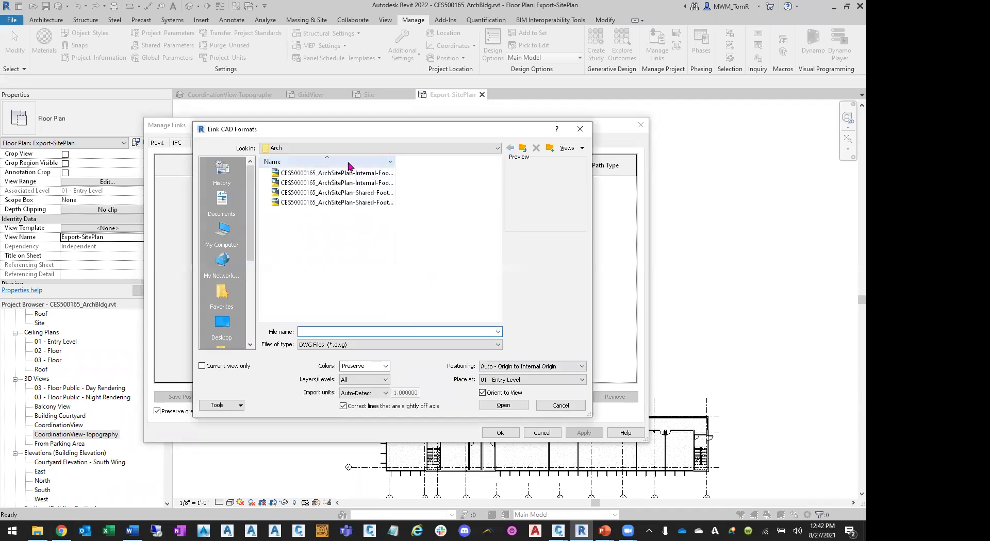
left_click(347, 149)
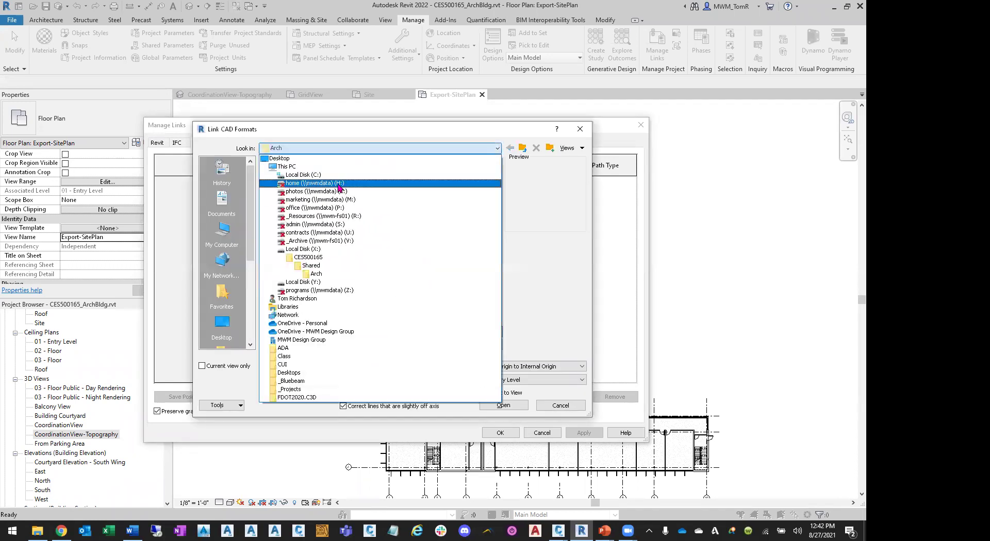
left_click(320, 258)
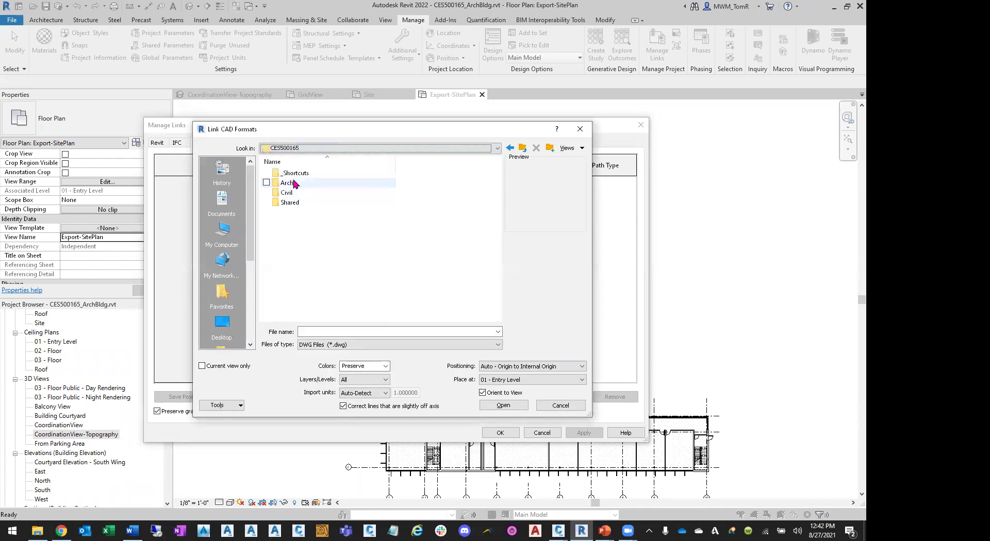
double_click(294, 184)
double_click(316, 174)
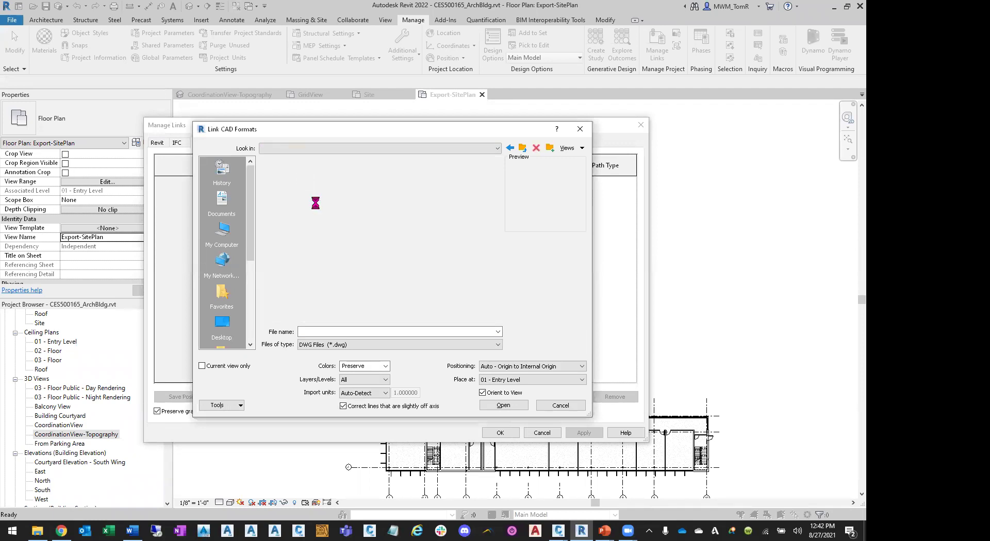
double_click(283, 172)
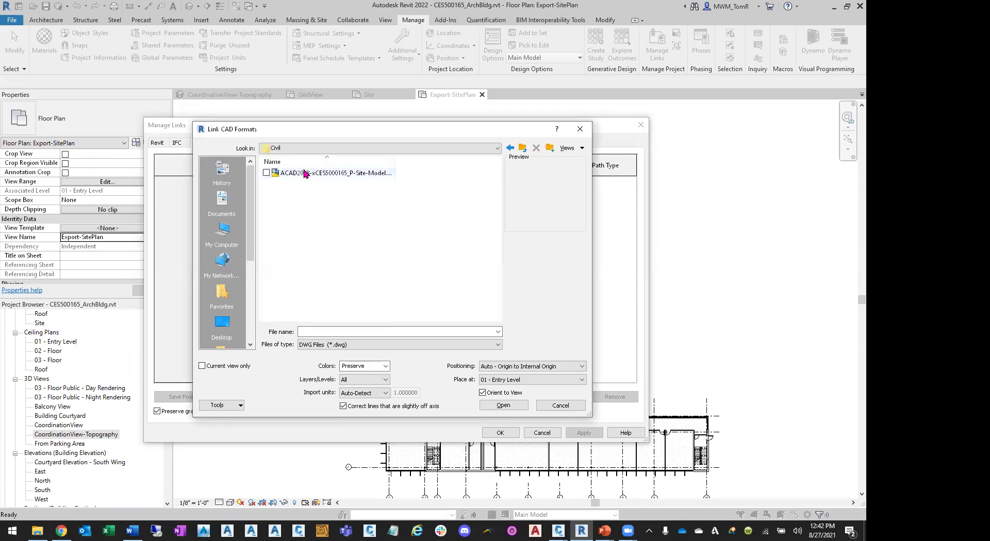
left_click(330, 175)
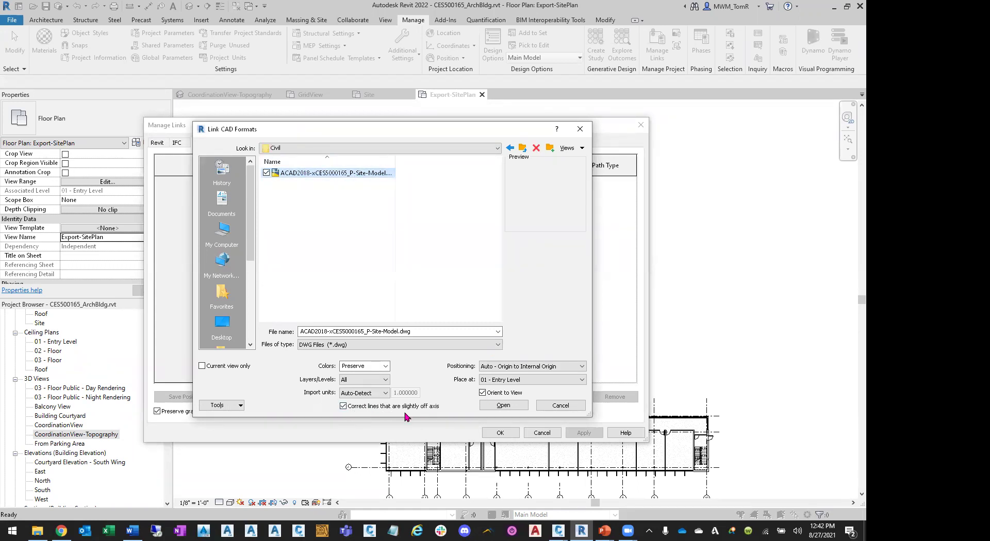
- Link the drawing by Auto - By Shared Coordinates at 01 - Entry Level, with off-axis line correction and Orient to View turned off
left_click(344, 408)
left_click(373, 395)
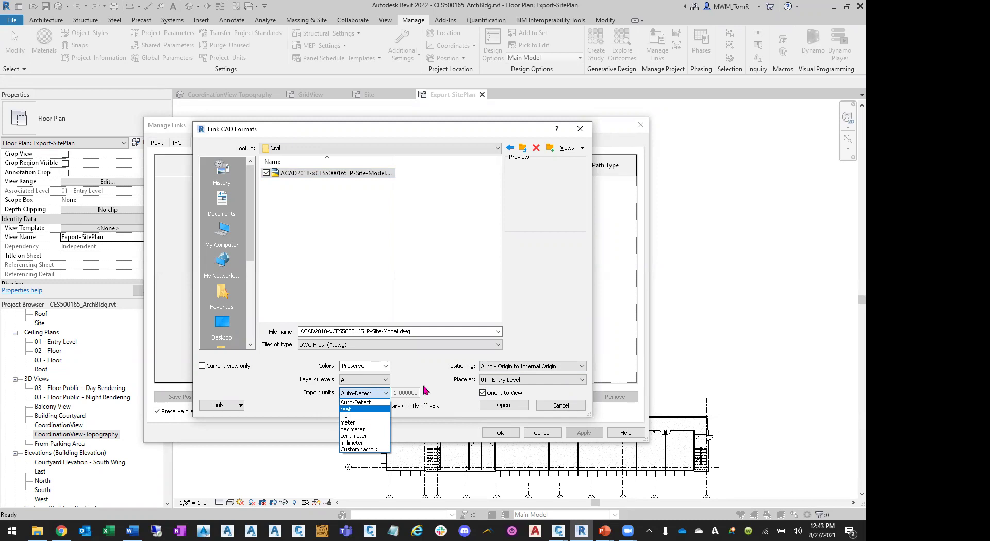
left_click(438, 384)
left_click(522, 367)
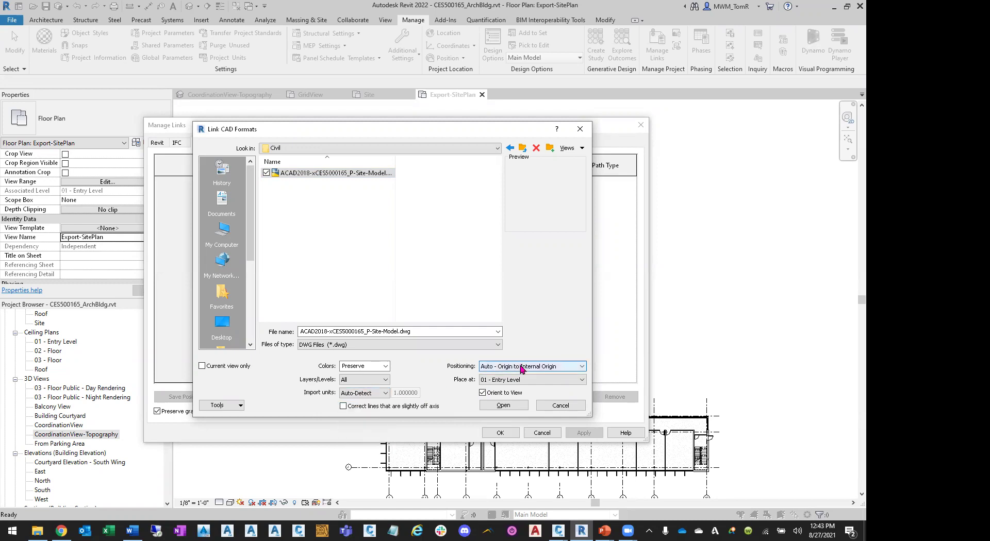
left_click(524, 389)
left_click(522, 381)
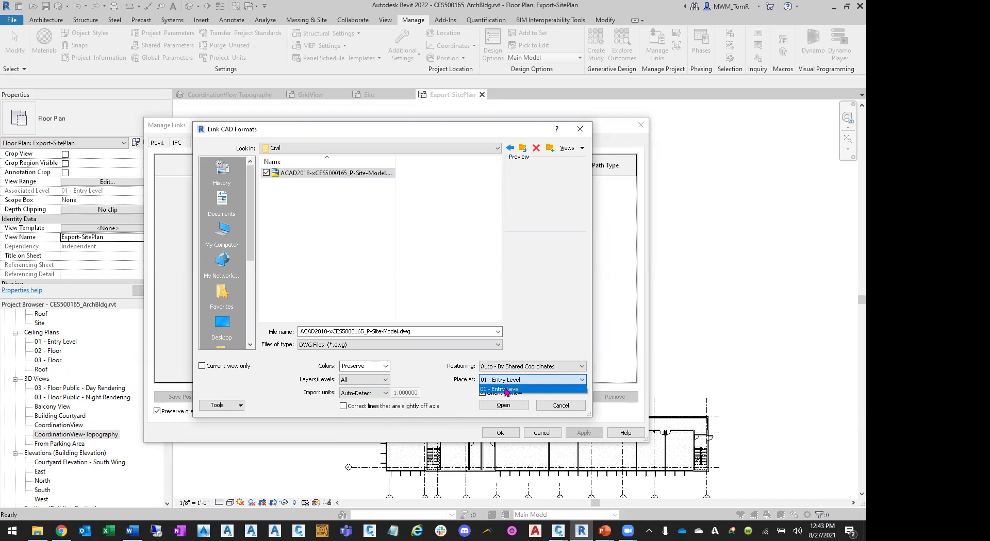
left_click(507, 390)
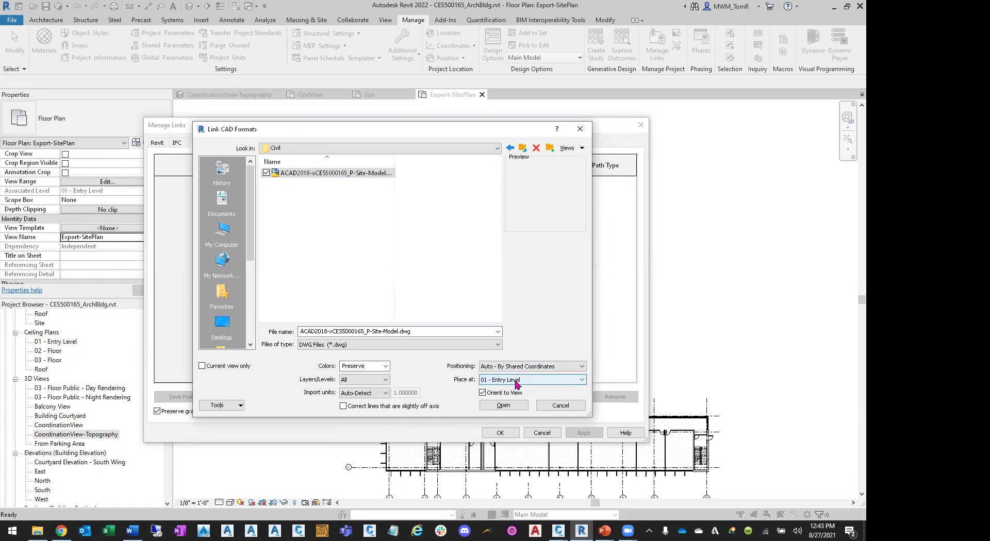
left_click(483, 393)
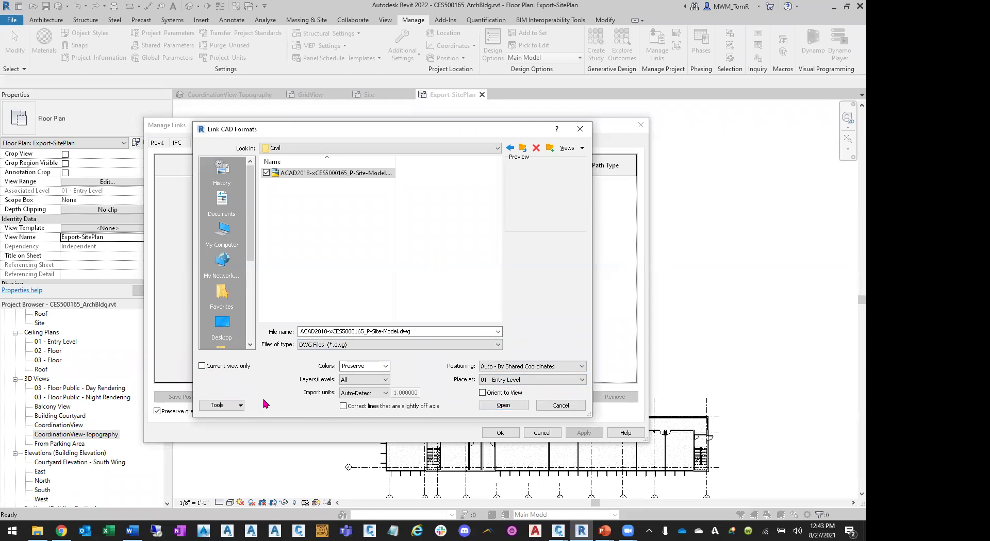
left_click(504, 406)
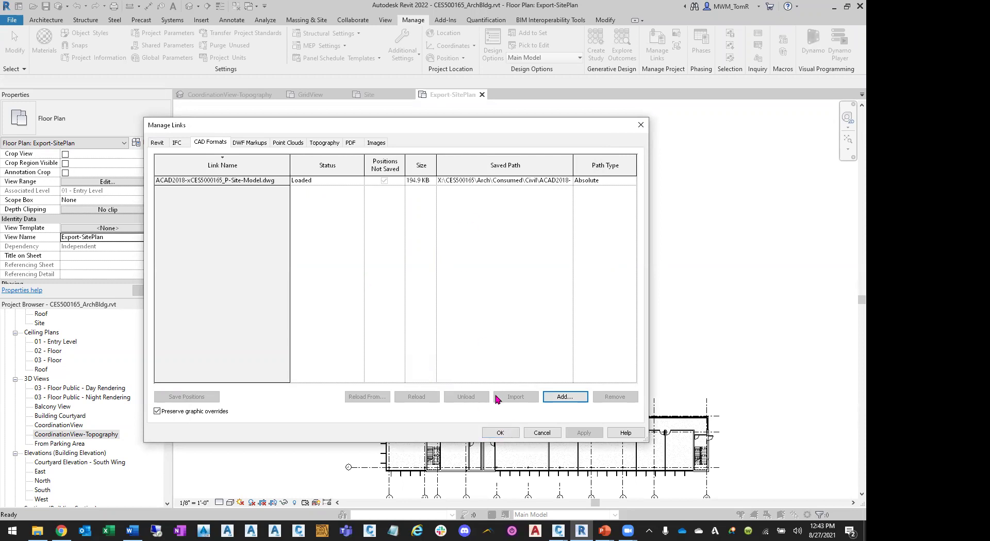
left_click(501, 433)
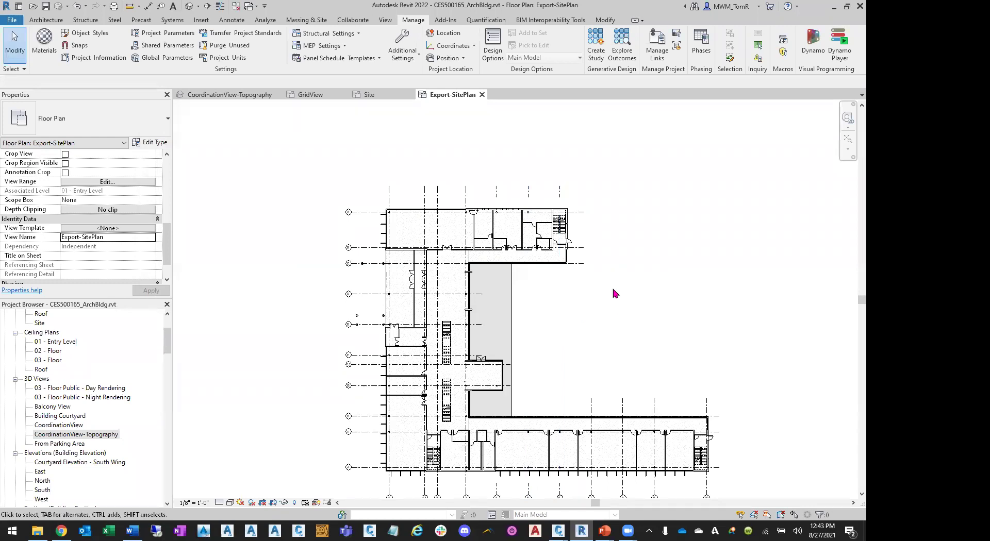
- Examine the Export-SitePlan view for the linked site linework, checking what the boundary around the building belongs to
scroll(593, 196, "down", 2)
scroll(388, 259, "down", 1)
scroll(385, 256, "down", 1)
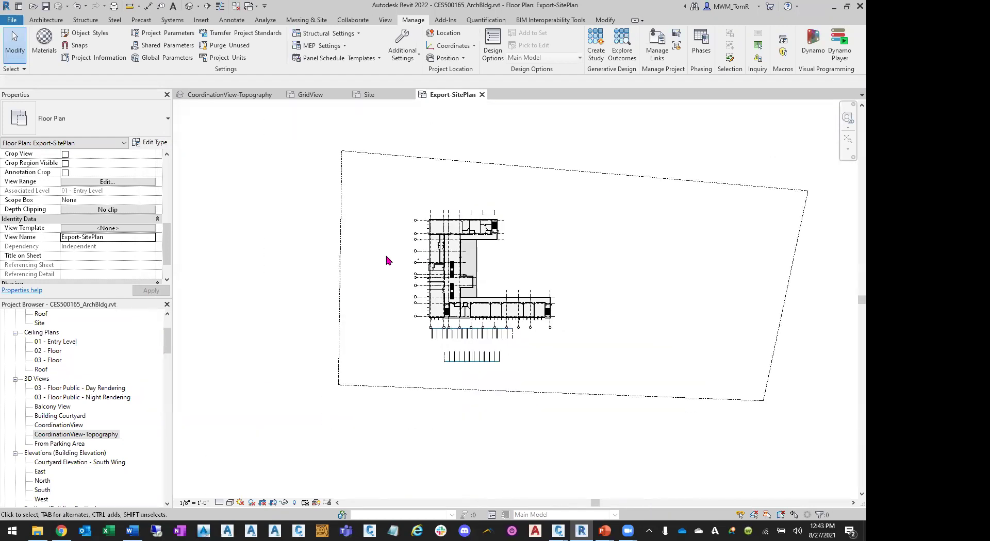
left_click(513, 168)
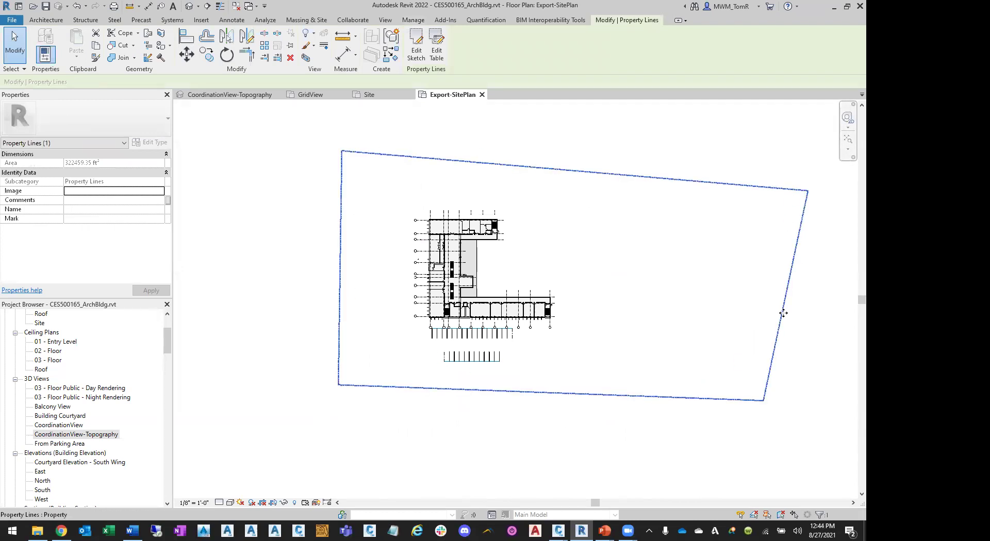
left_click(385, 427)
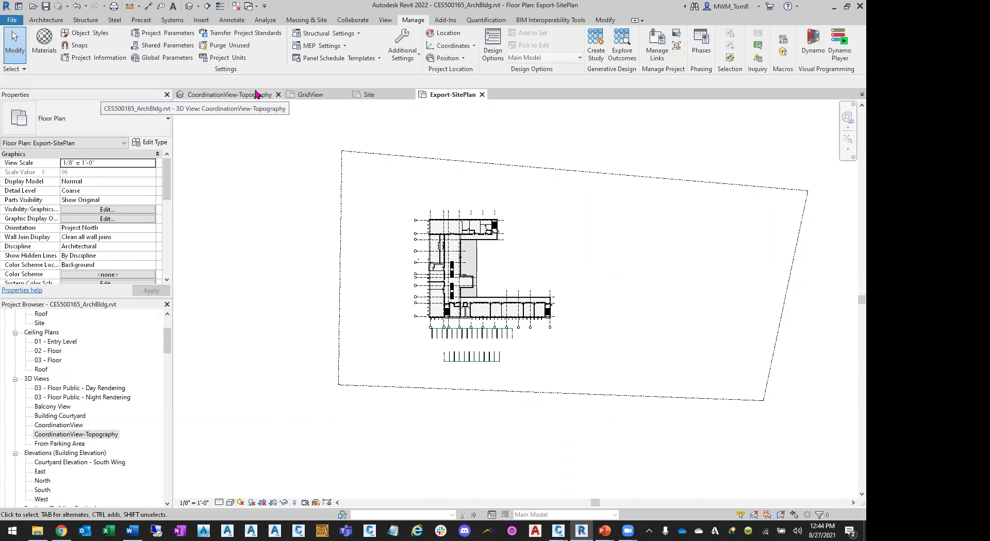
- Bring up the CoordinationView-Topography 3D view
scroll(118, 458, "down", 5)
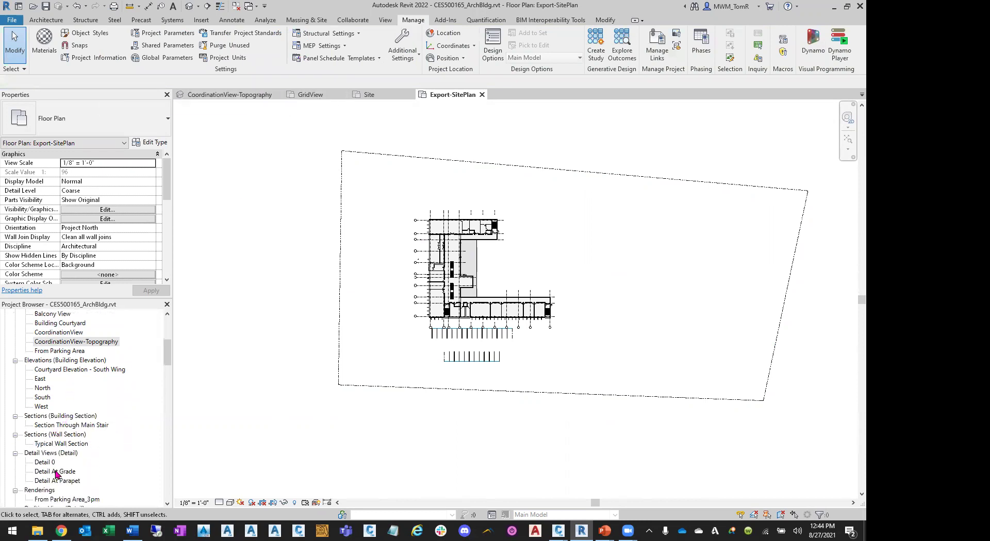
scroll(88, 471, "up", 2)
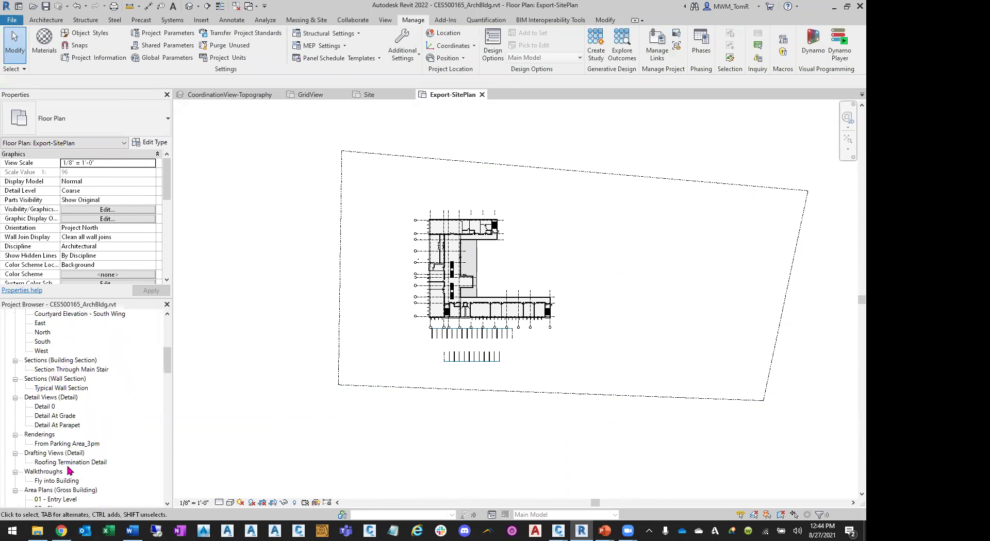
left_click(264, 96)
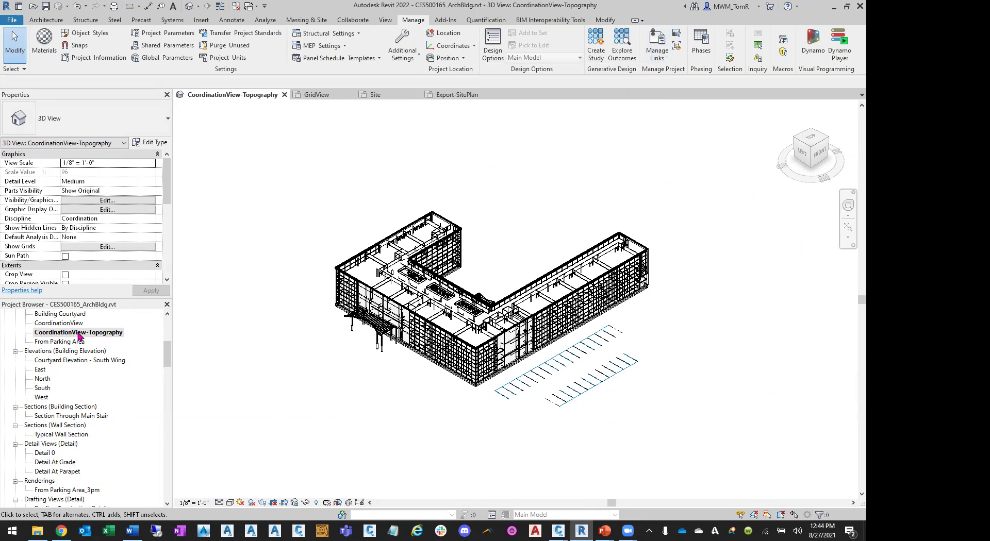
- Unload the P-Site drawing link without saving its position and remove it from the model's CAD links
left_click(657, 45)
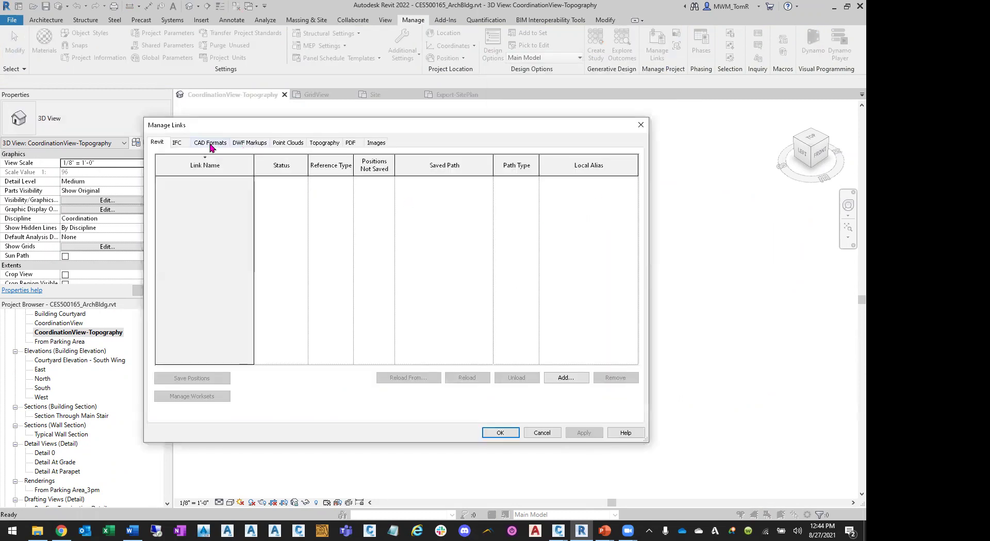
left_click(210, 144)
left_click(220, 182)
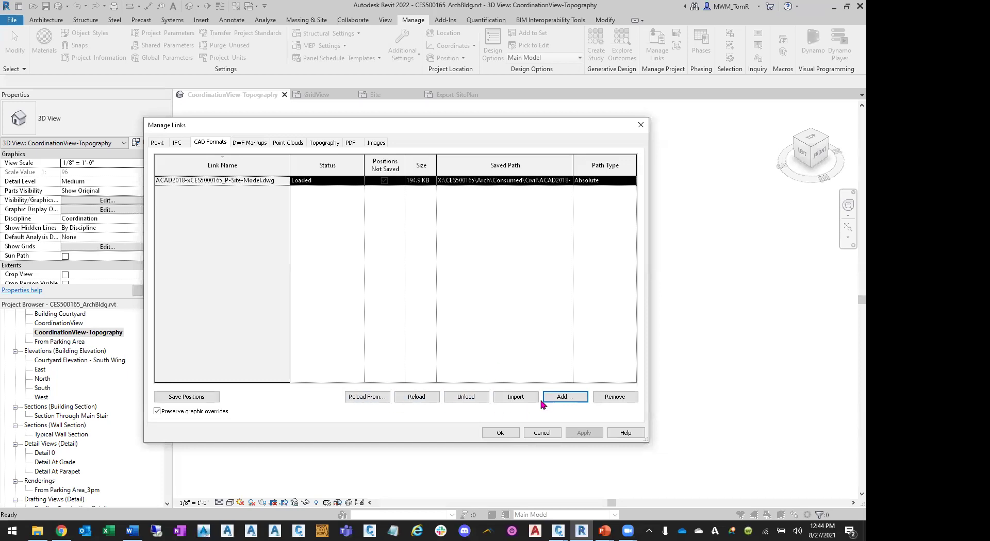
left_click(464, 397)
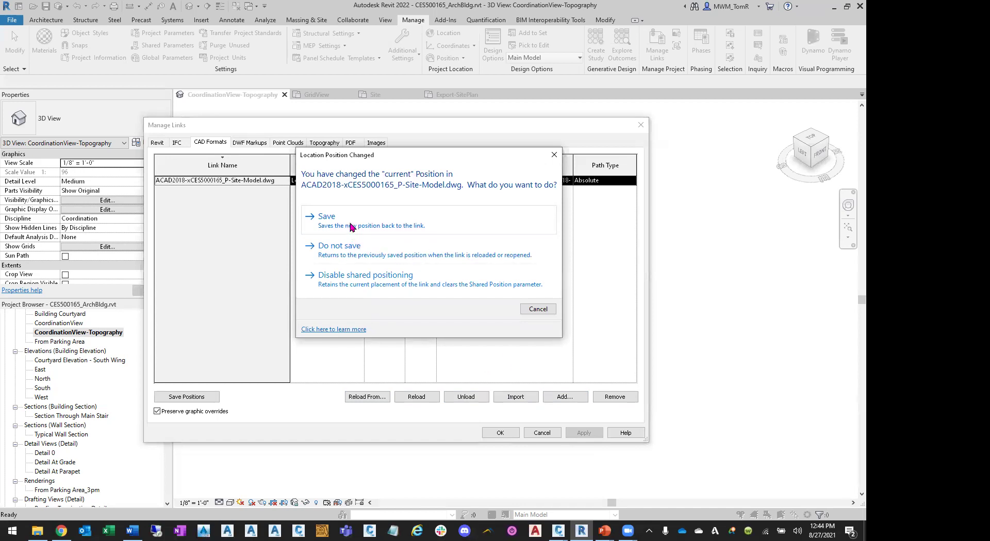
left_click(340, 246)
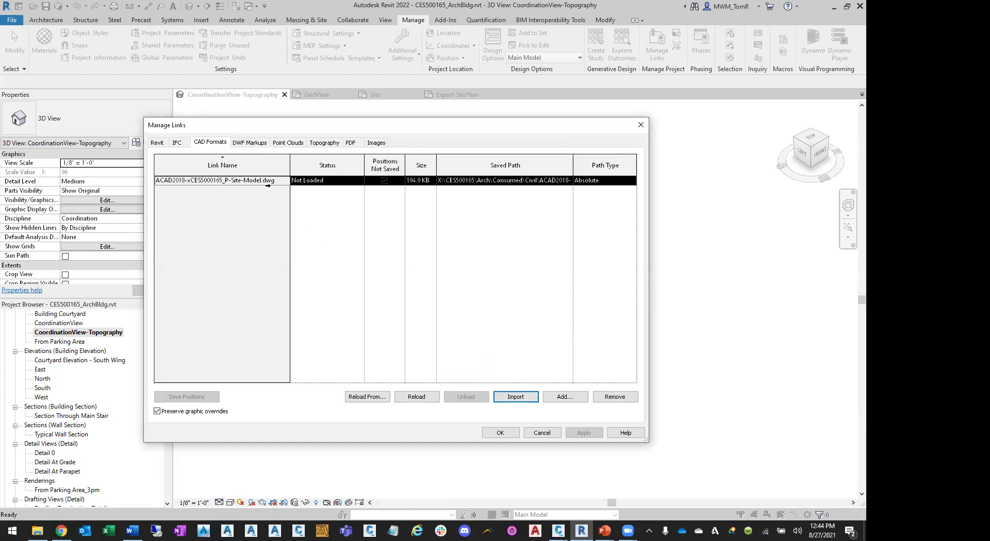
key("Tab")
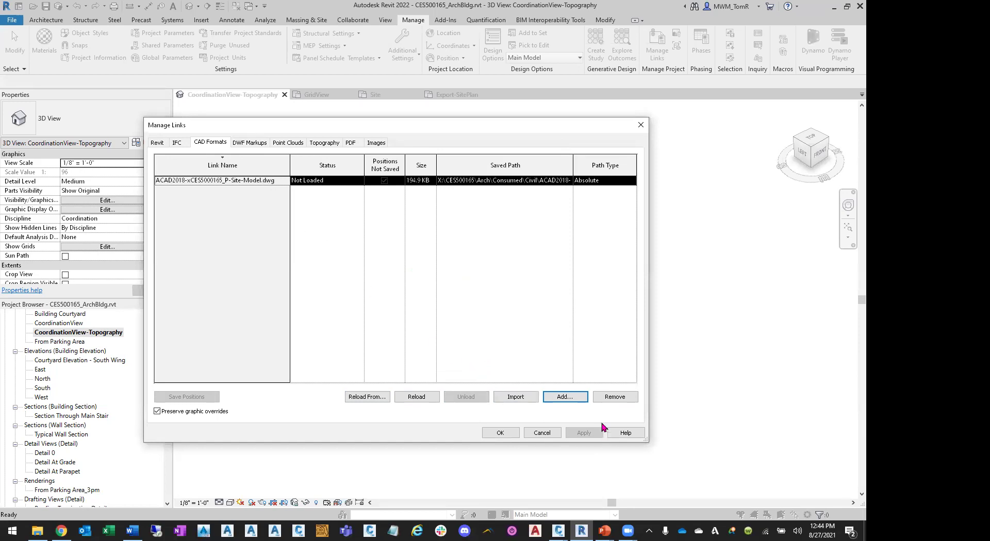
left_click(598, 398)
- Link ACAD2018-xCES5000165_P-Site-Model.dwg again from the 3D view, positioned Auto - By Shared Coordinates at 01 - Entry Level
left_click(564, 398)
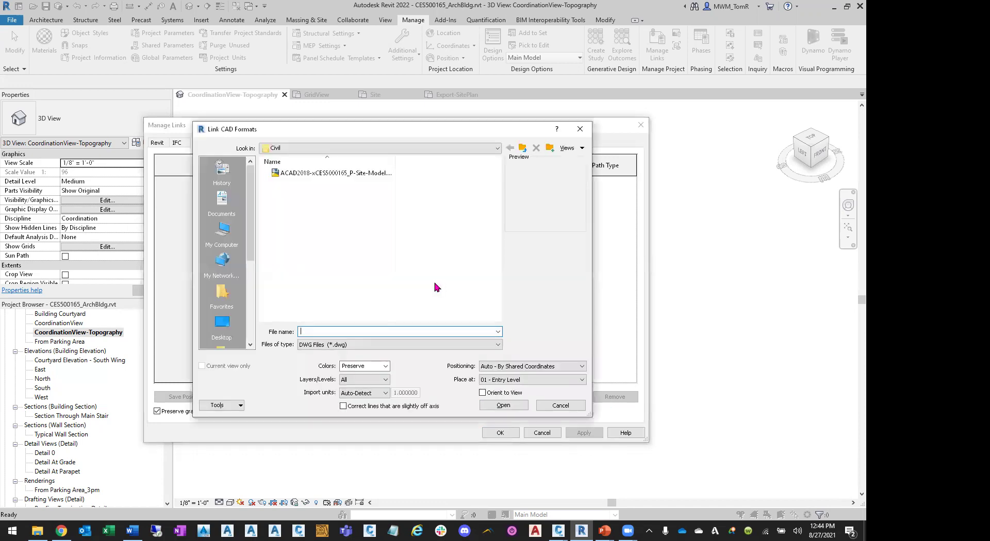
left_click(297, 175)
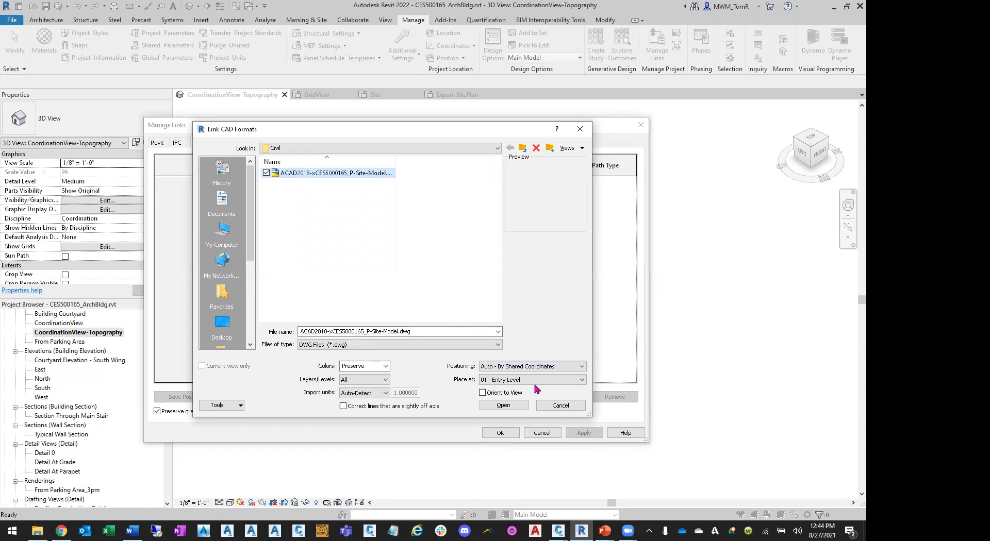
left_click(507, 408)
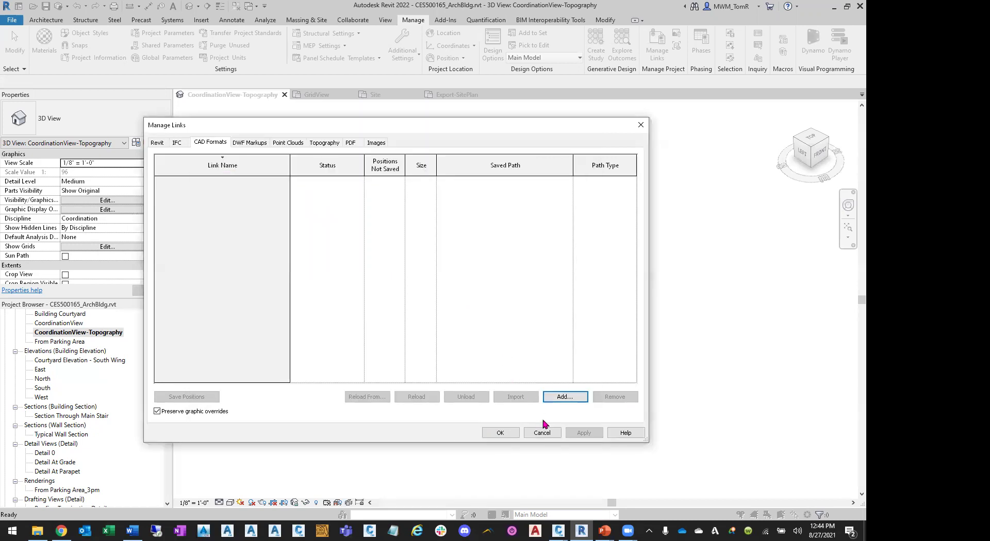
left_click(508, 437)
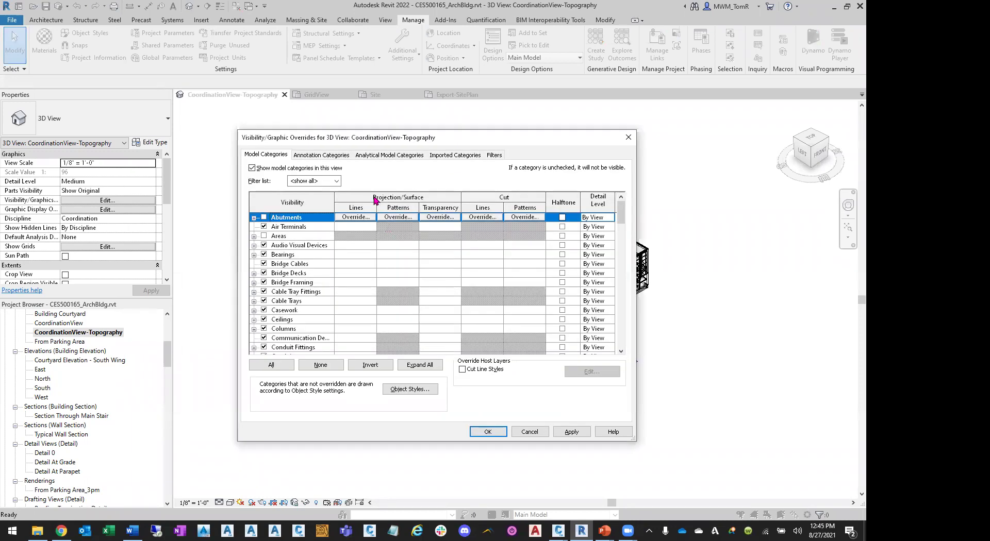
- Review the P-Site drawing's layers among the 3D view's imported categories and look for its linework around the building
left_click(455, 155)
left_click(254, 202)
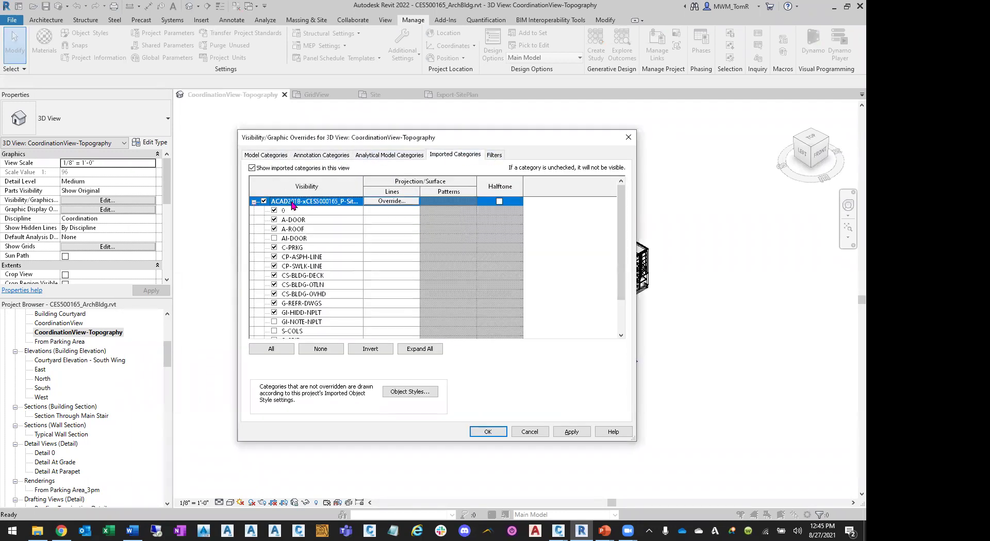
left_click(529, 432)
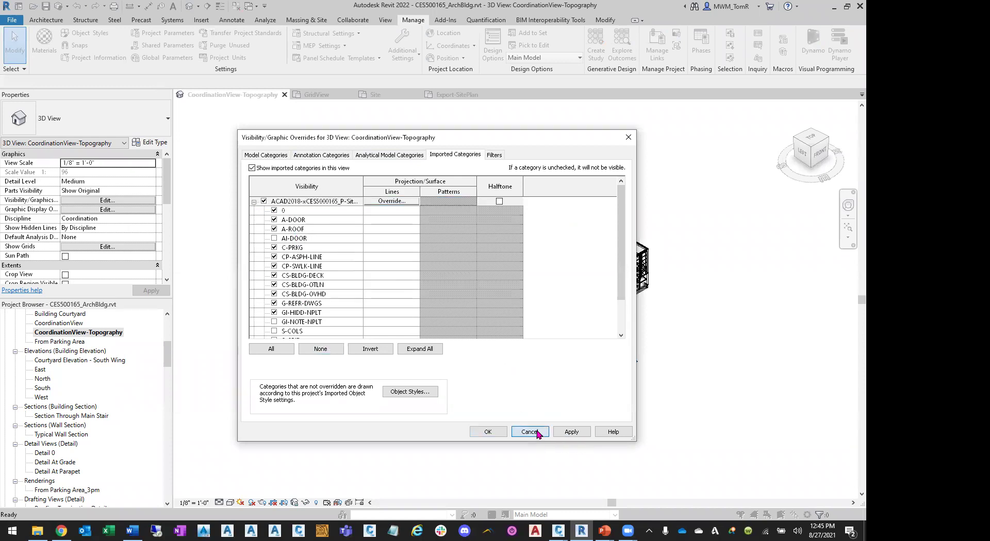
scroll(401, 281, "down", 2)
scroll(401, 281, "down", 2)
middle_click_drag(490, 336, 609, 268)
scroll(432, 274, "up", 2)
scroll(431, 273, "up", 1)
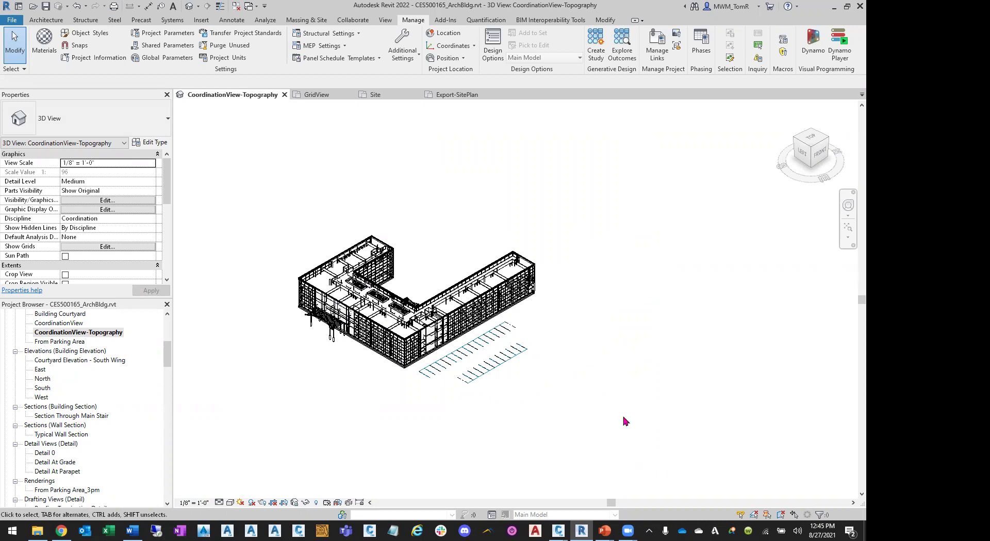
- Switch to the xCES5000165_P-Site drawing in Civil 3D and clear any active command
mouse_move(581, 530)
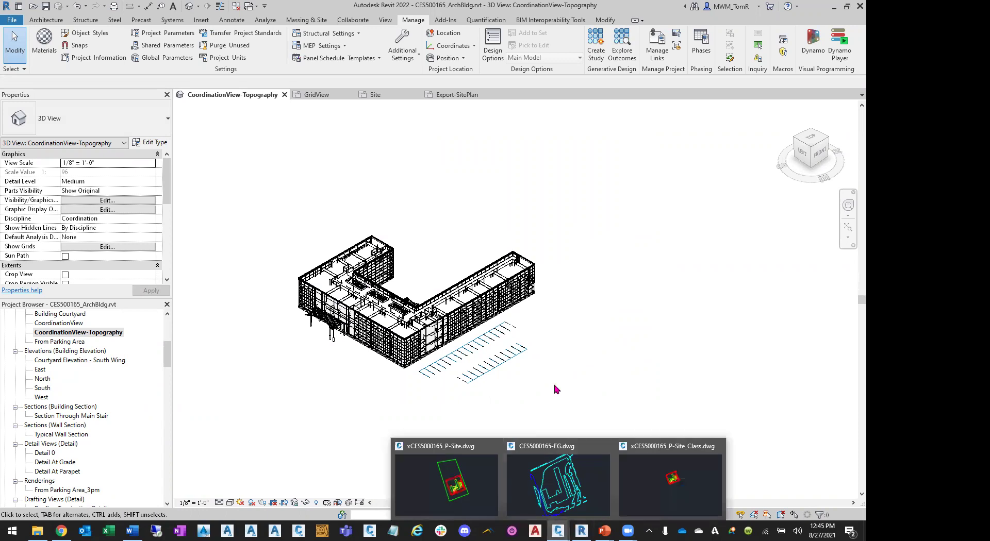
key("alt+Tab")
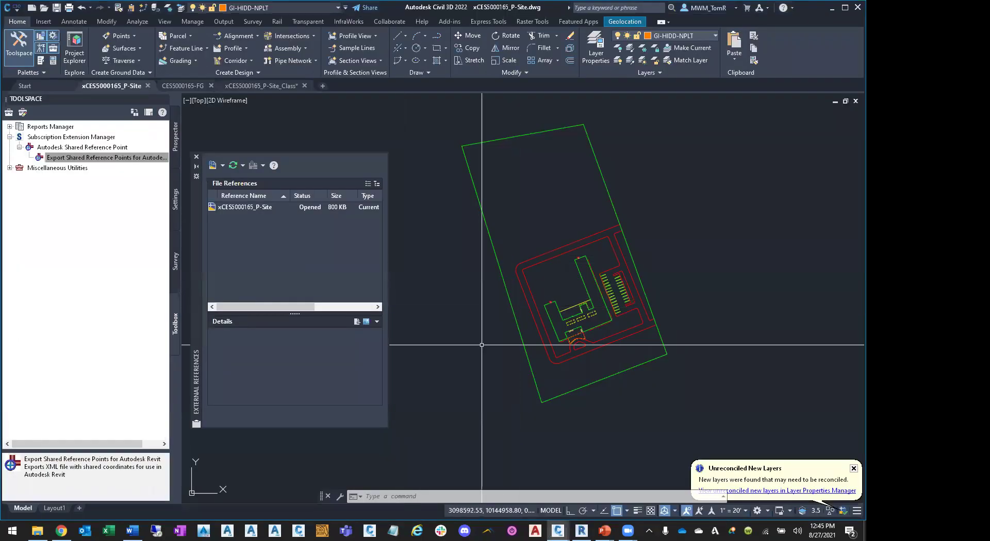
key("Escape")
key("Escape")
key("Escape")
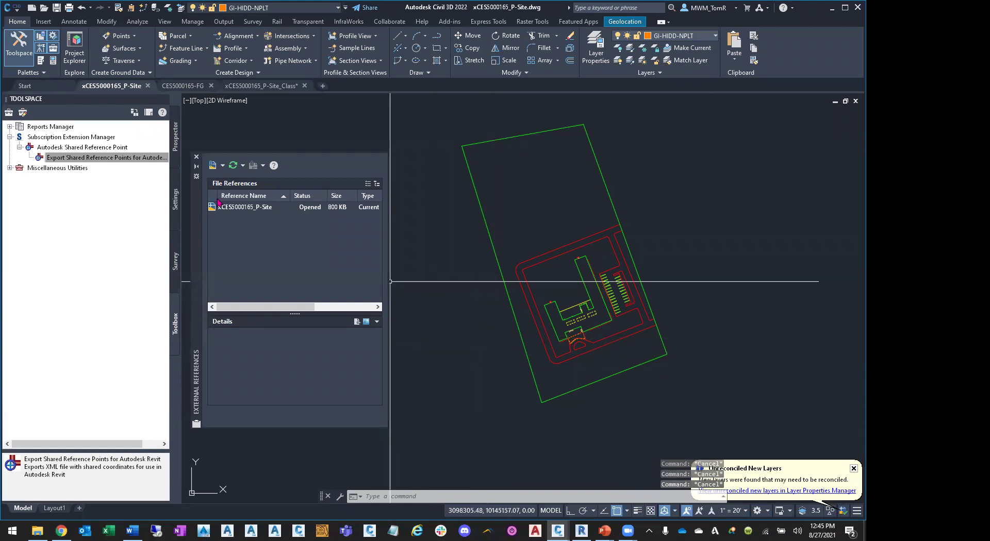
- Attach xCES5000165_X-Site.dwg from the Civil\Xrefs folder as a relative-path overlay at insertion point 0,0,0
left_click(213, 165)
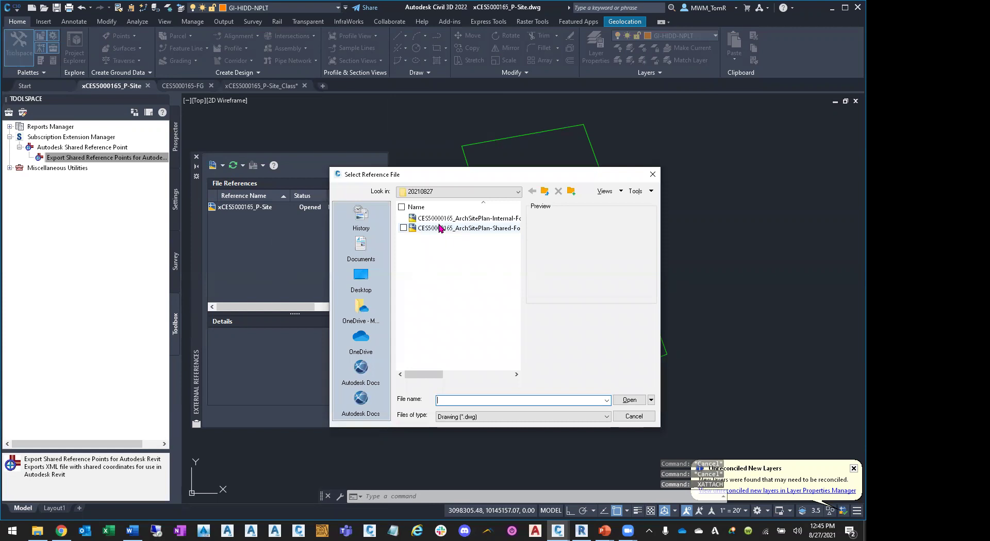
left_click(545, 192)
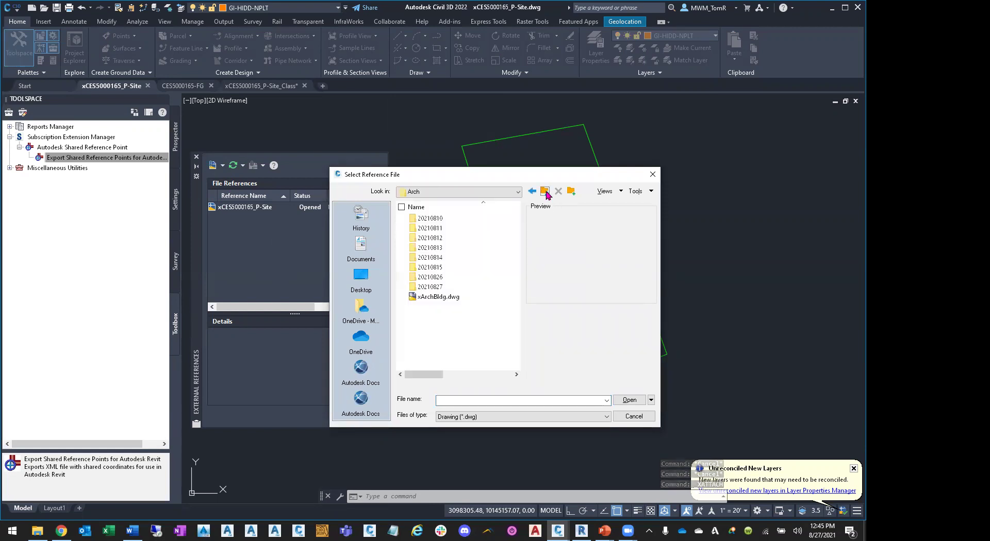
left_click(545, 192)
left_click(545, 192)
double_click(428, 248)
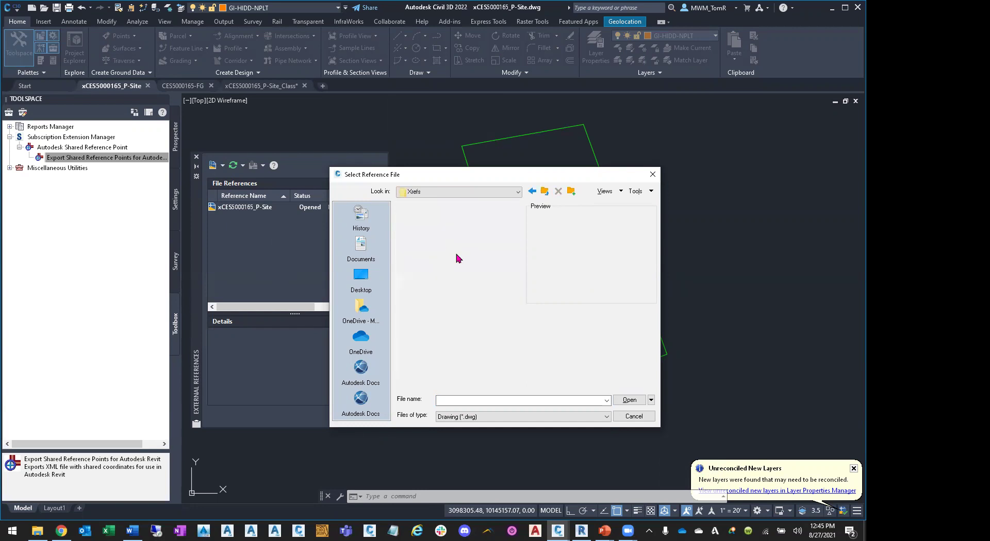
left_click(460, 277)
left_click(629, 400)
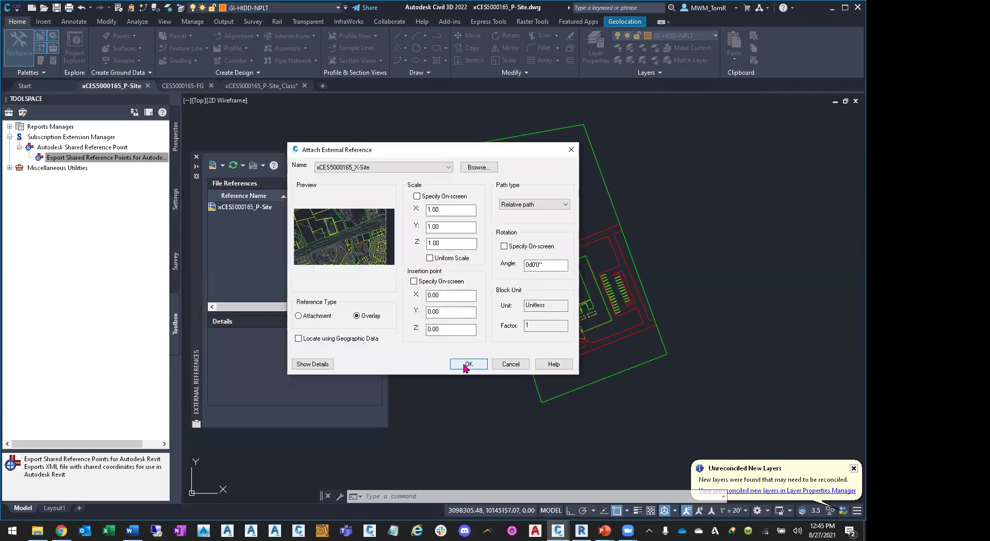
left_click(467, 364)
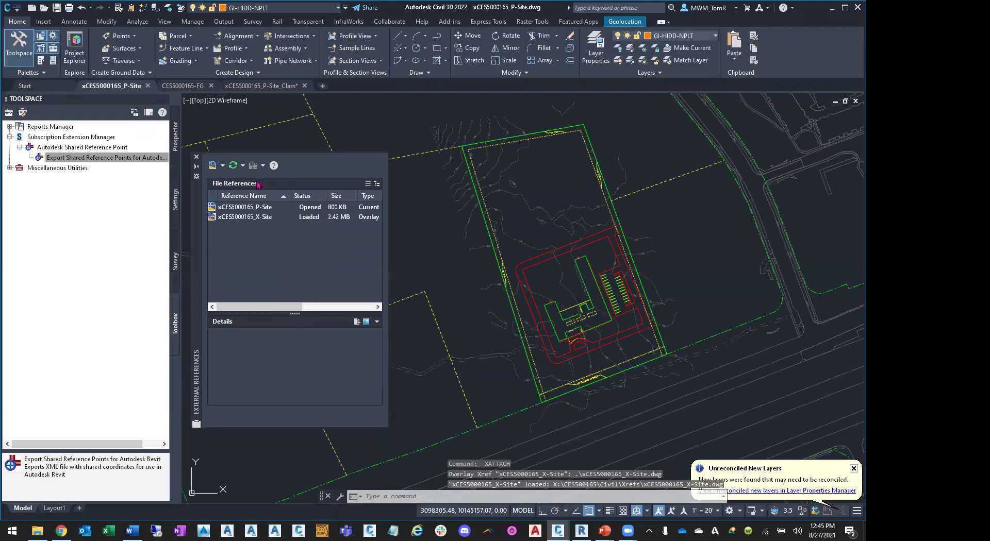
- Overlay CES50000165_ArchSitePlan-Shared-Foot.dwg from the Civil\Consumed\Arch\20210827 folder onto the P-Site drawing
left_click(212, 165)
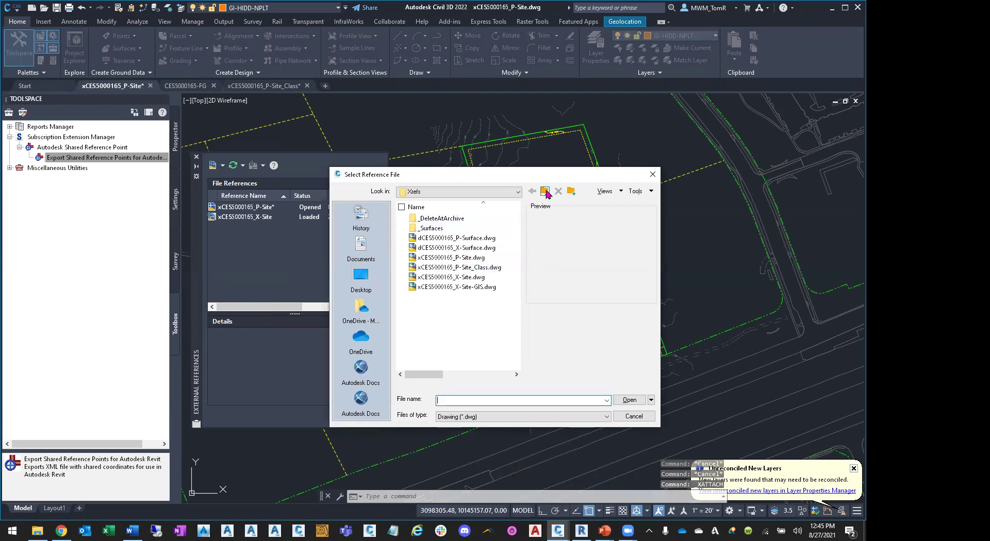
left_click(545, 192)
double_click(436, 219)
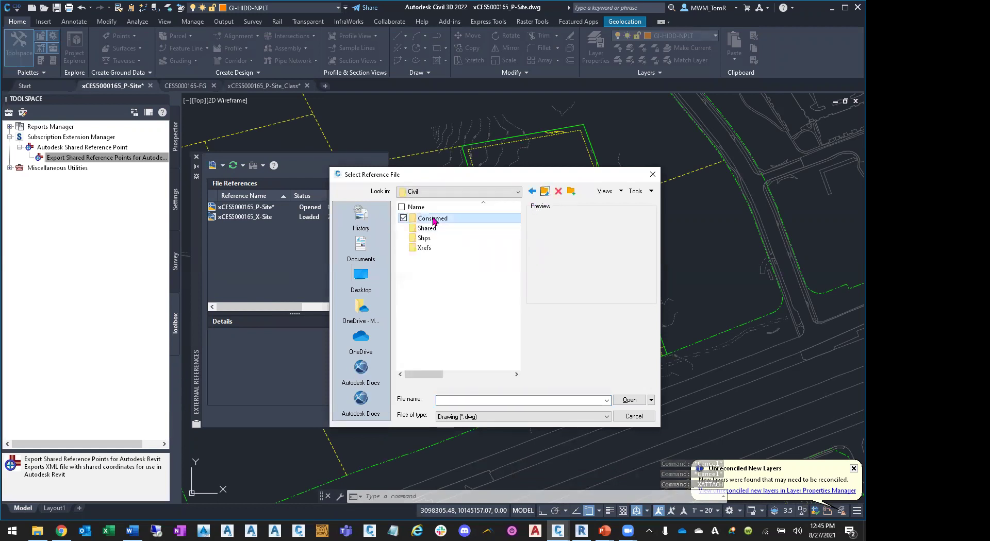
double_click(426, 218)
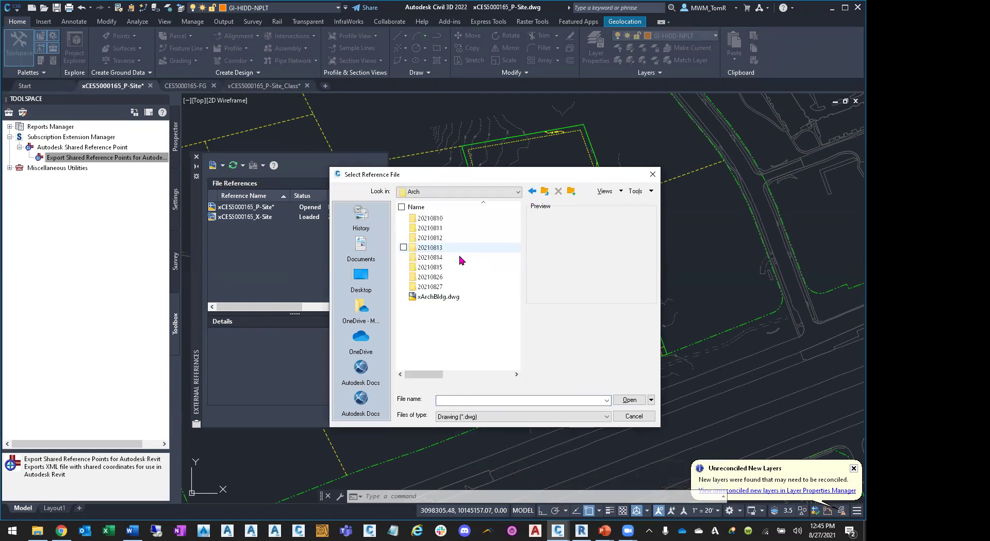
double_click(439, 288)
left_click(469, 229)
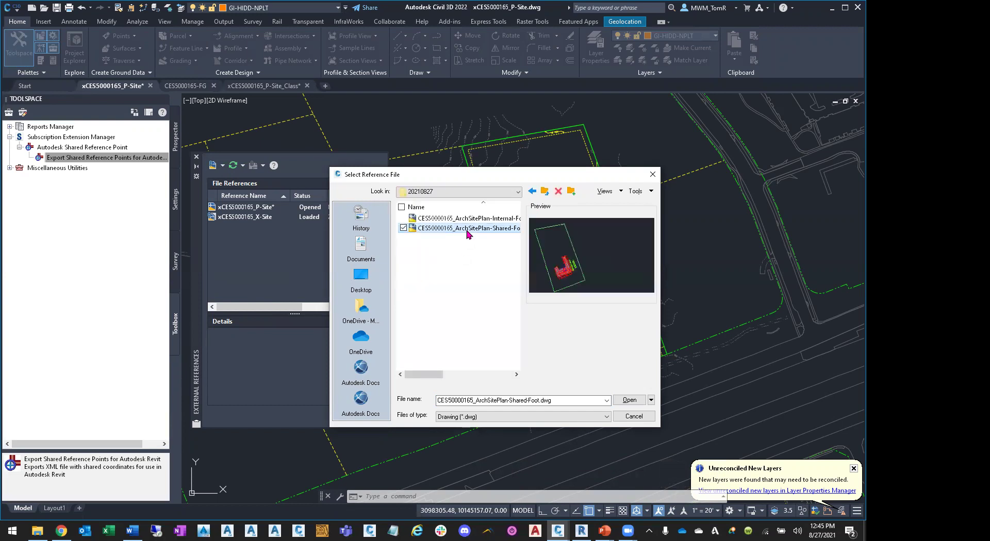
left_click(629, 400)
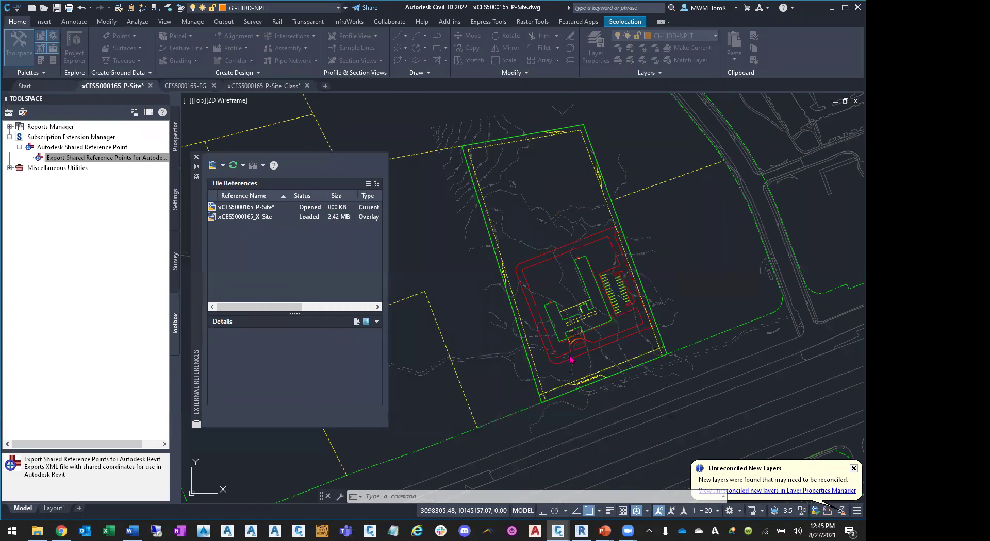
left_click(468, 364)
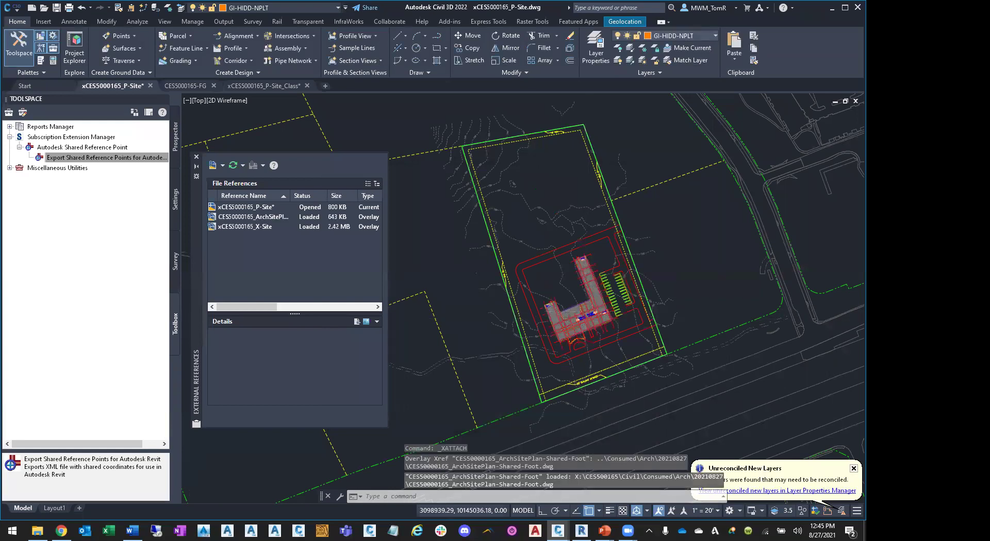
- Select the attached Shared-Foot site plan reference over the building and open its source drawing
scroll(596, 330, "up", 4)
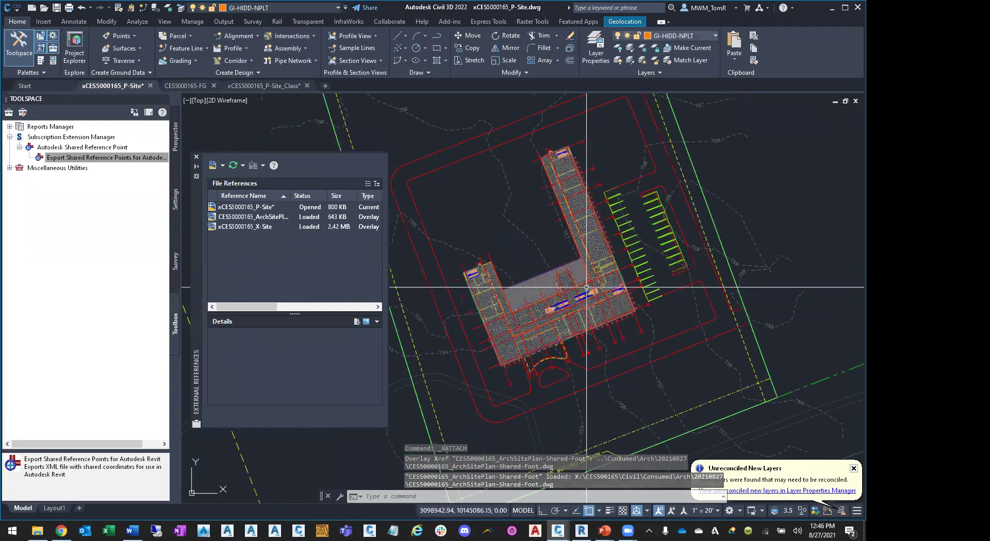
left_click(475, 329)
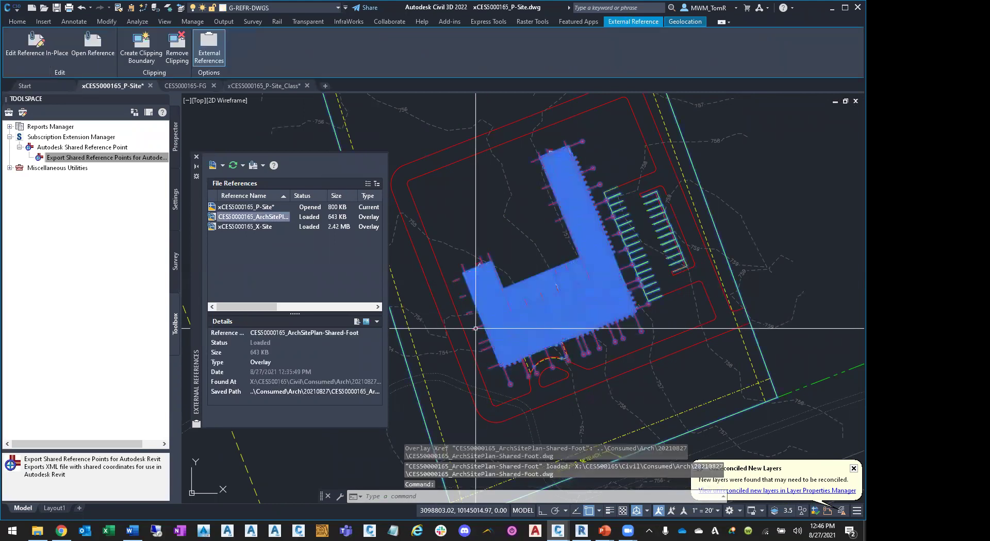
right_click(475, 328)
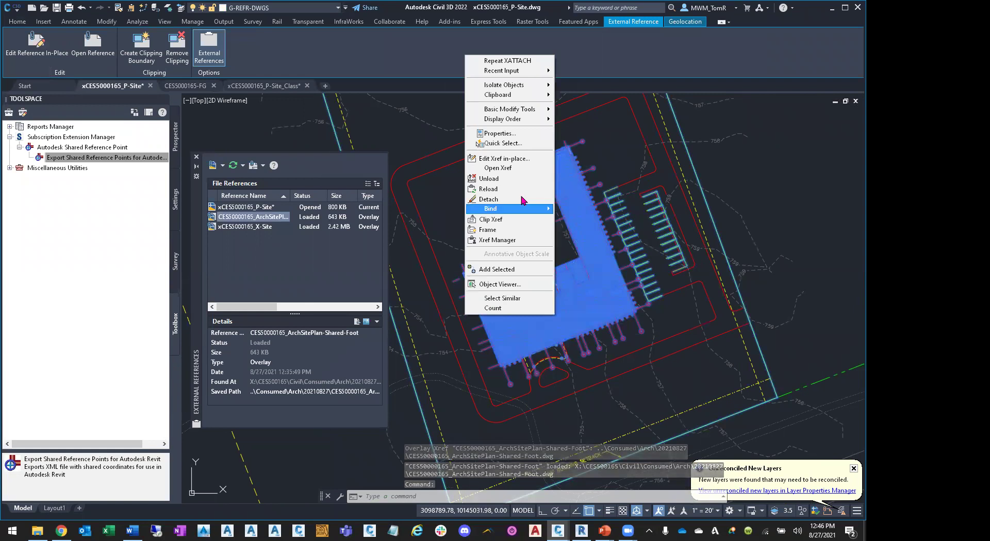
left_click(532, 188)
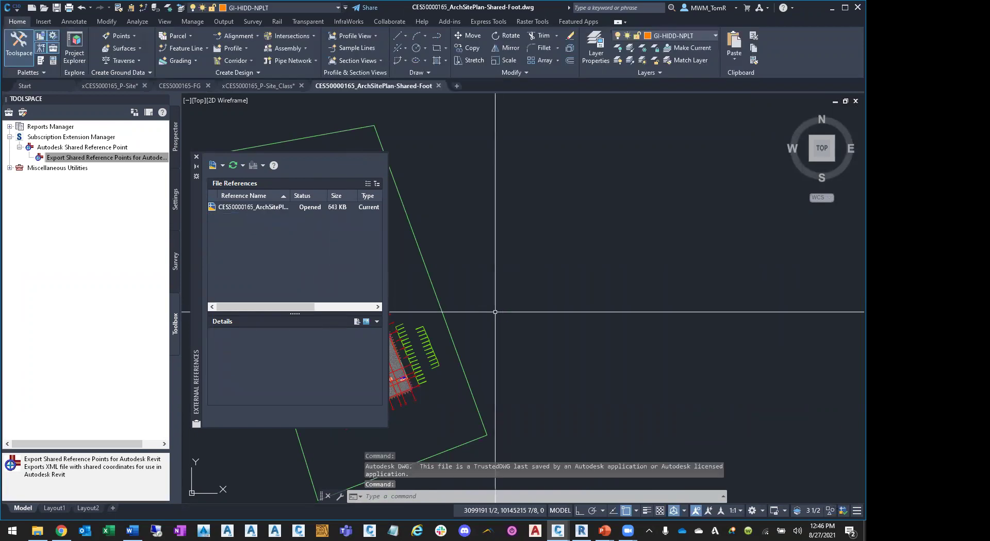
- Start a polyline at 0,0 to check where the architect's site plan lies relative to the origin, then cancel it
middle_click_drag(490, 332, 683, 239)
type("pl")
key("Return")
type("0,0")
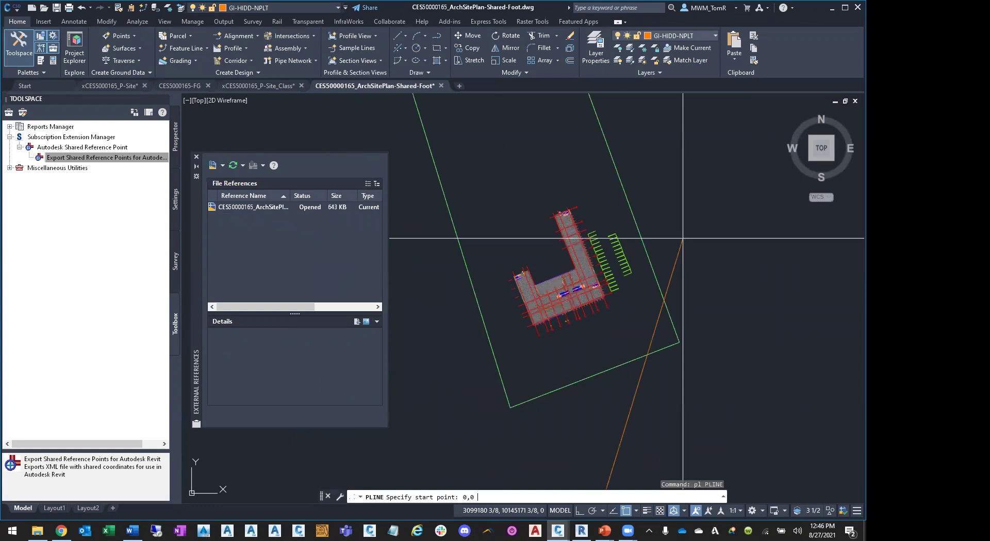
key("Return")
scroll(623, 250, "down", 4)
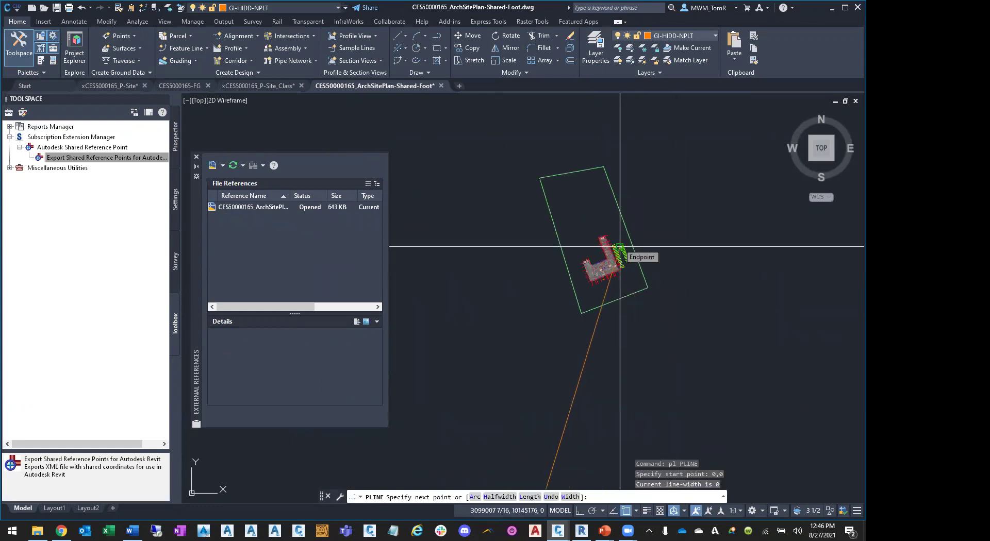
key("Escape")
key("Escape")
key("Escape")
scroll(599, 295, "up", 5)
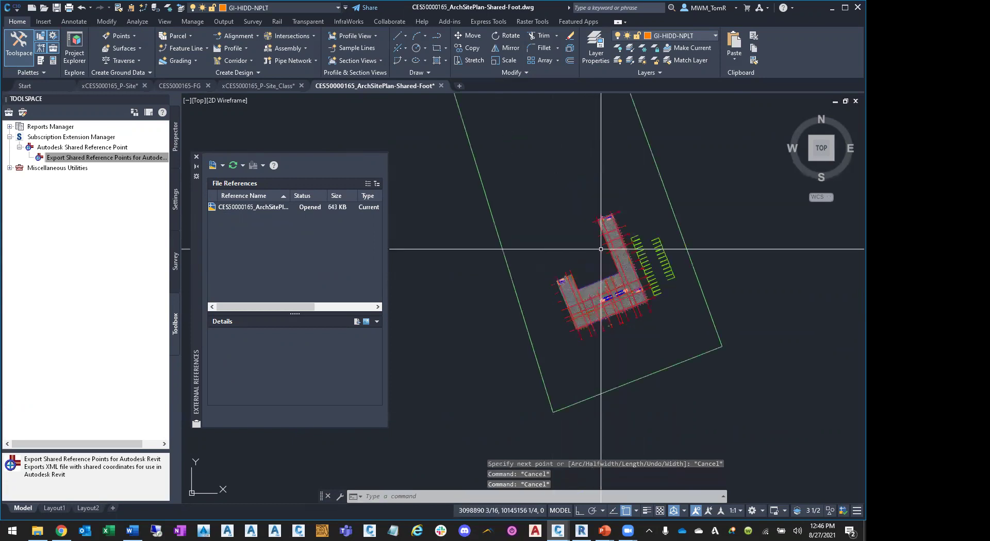
scroll(598, 296, "up", 3)
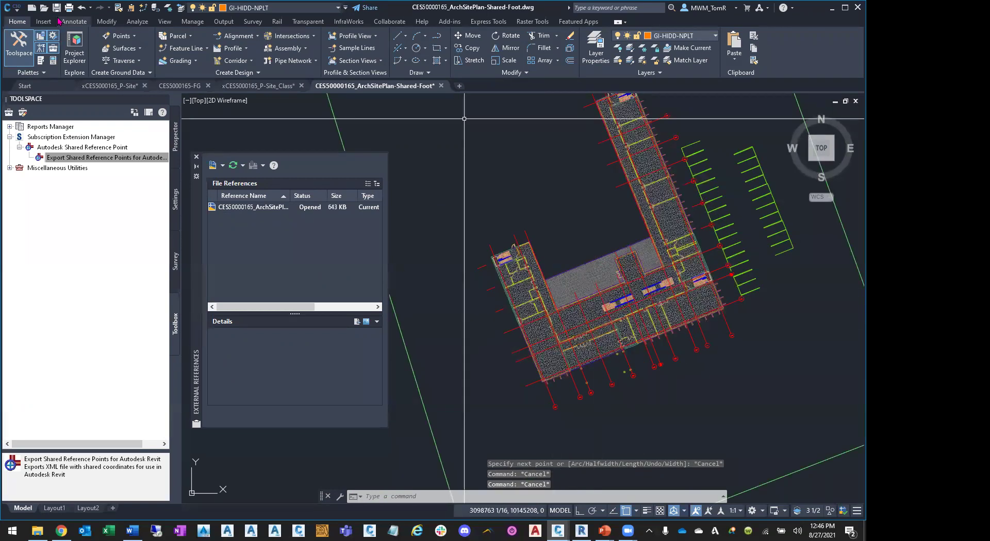
- Return to the xCES5000165_P-Site drawing
left_click(44, 9)
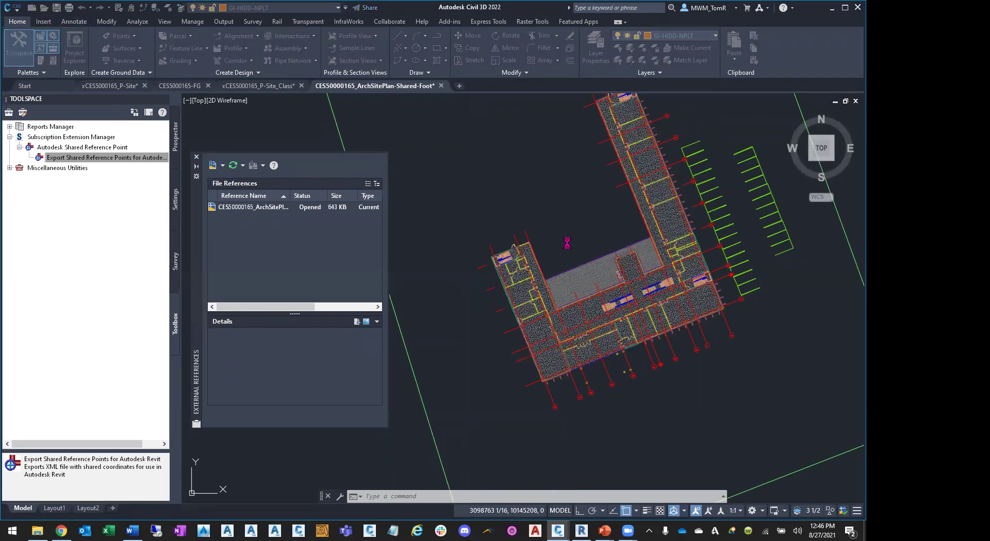
key("Escape")
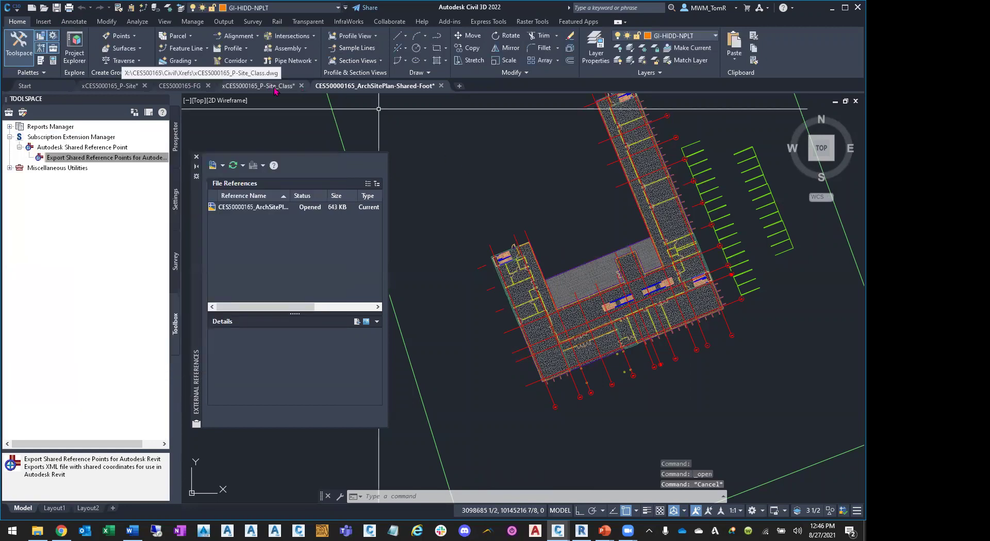
left_click(261, 86)
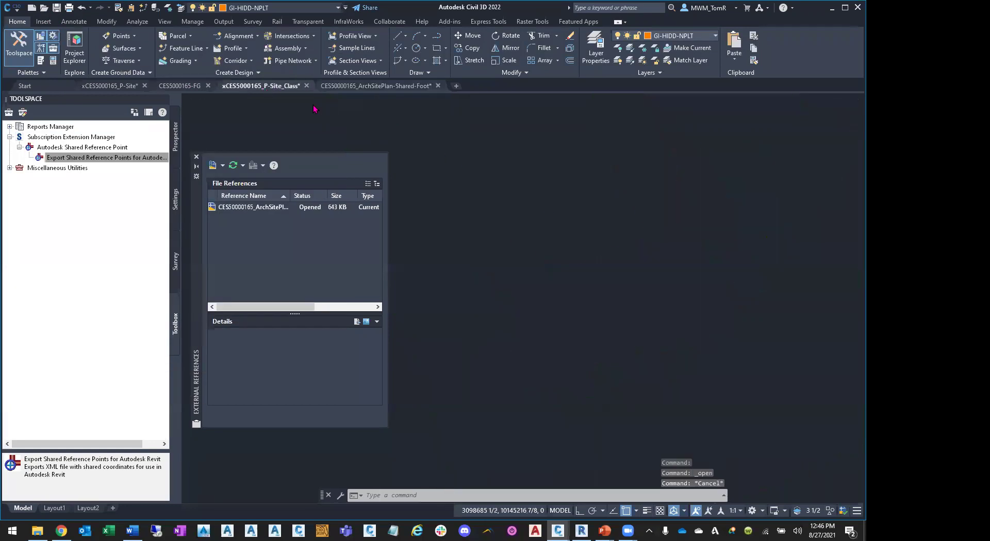
left_click(108, 86)
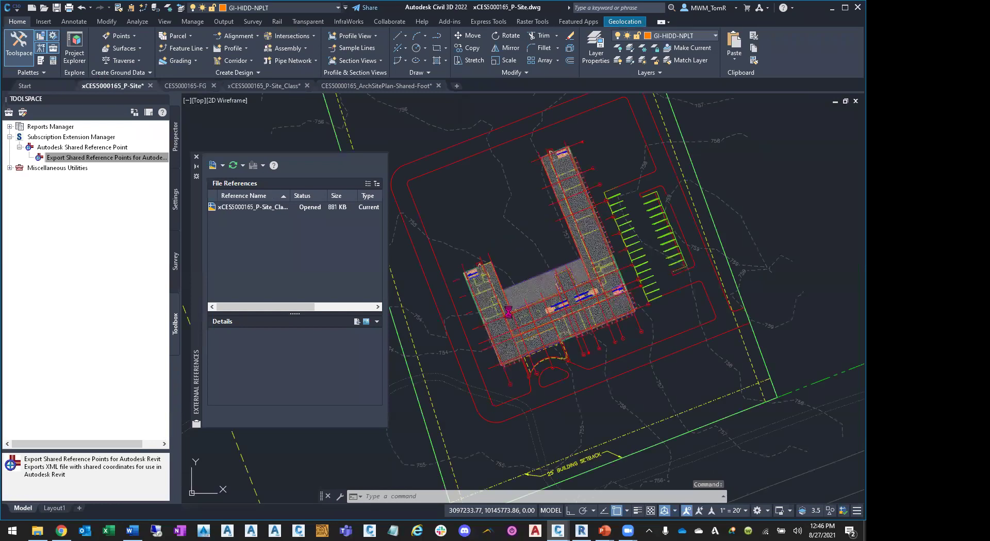
- Overlay CES50000165_ArchSitePlan-Internal-Foot.dwg at insertion point 0,0,0 and undo the attachment
left_click(212, 165)
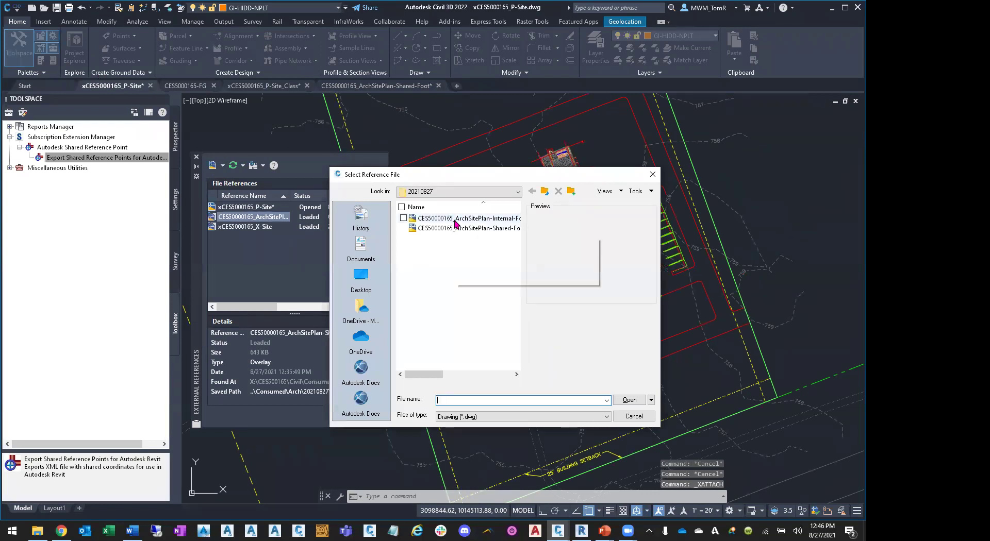
left_click(456, 219)
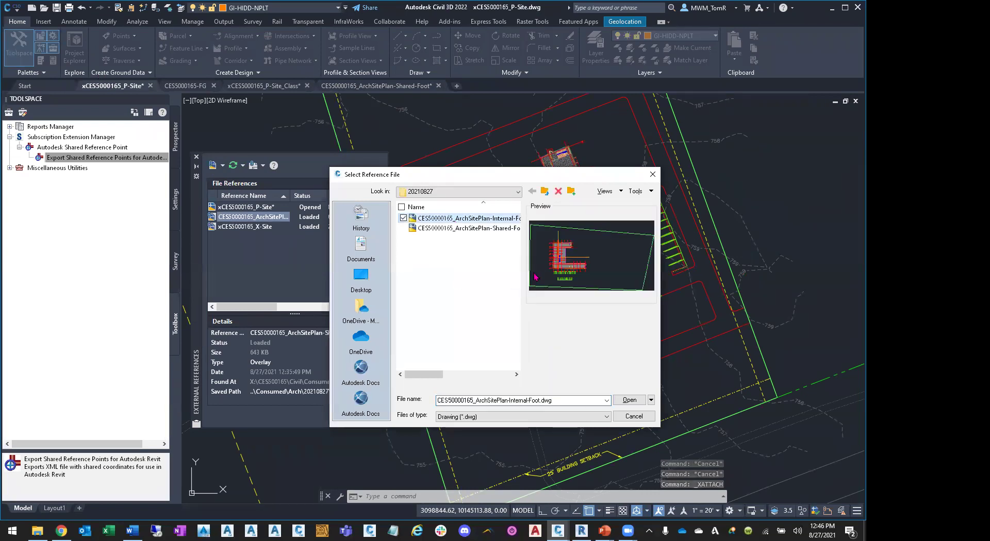
left_click(629, 400)
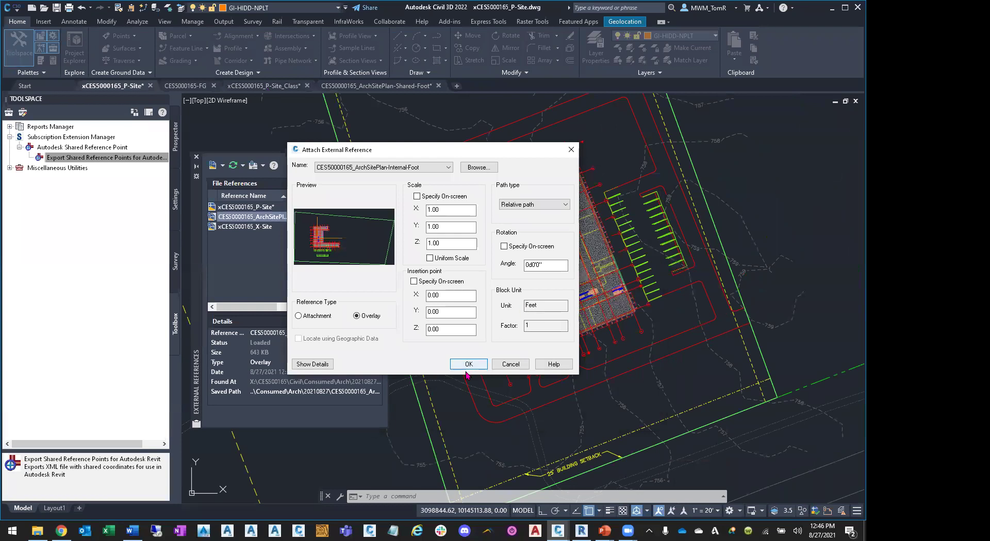
left_click(465, 363)
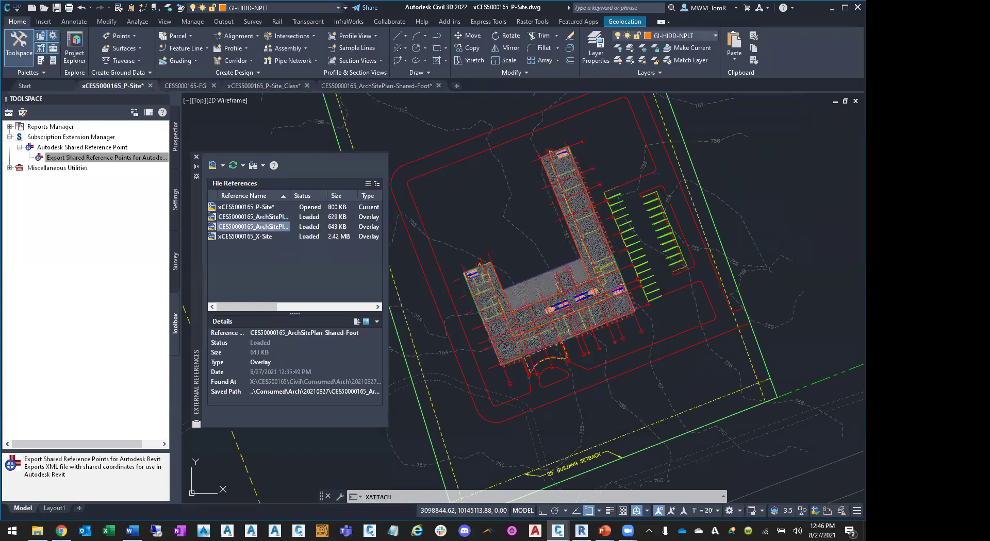
type("u")
key("Return")
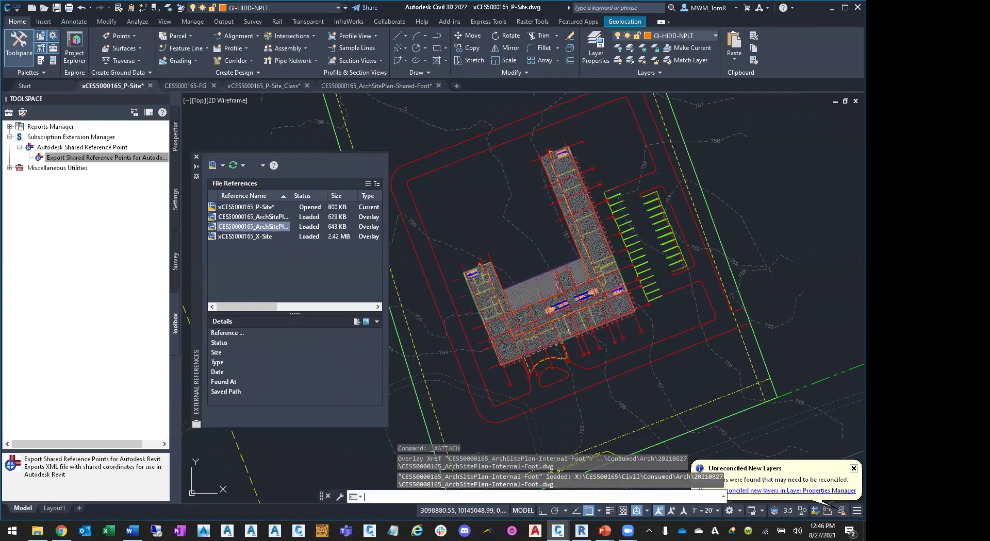
- Overlay CES50000165_ArchSitePlan-Internal-Foot.dwg with an on-screen insertion point just east of the site boundary, and select the placed reference
left_click(213, 165)
left_click(443, 218)
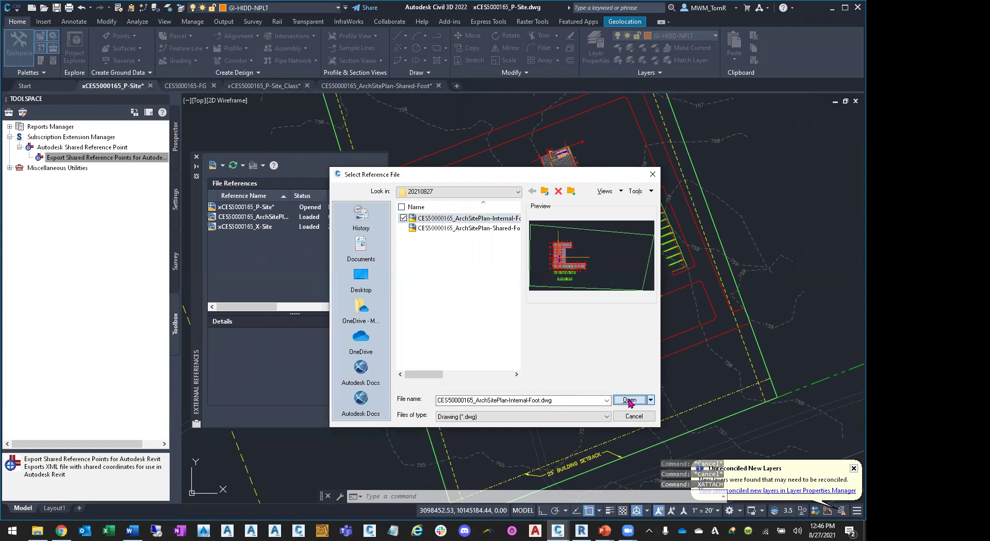
left_click(629, 400)
left_click(438, 282)
left_click(469, 365)
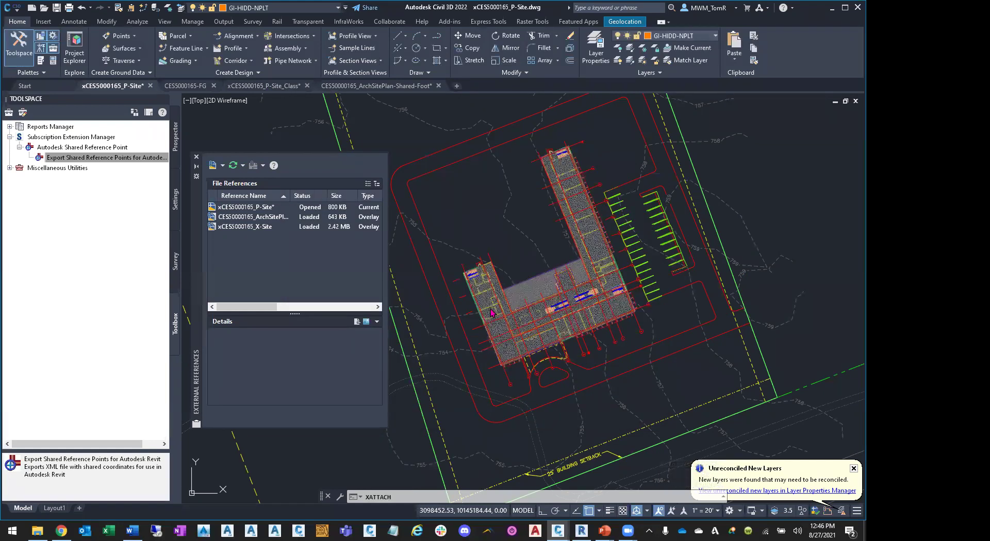
scroll(495, 296, "down", 4)
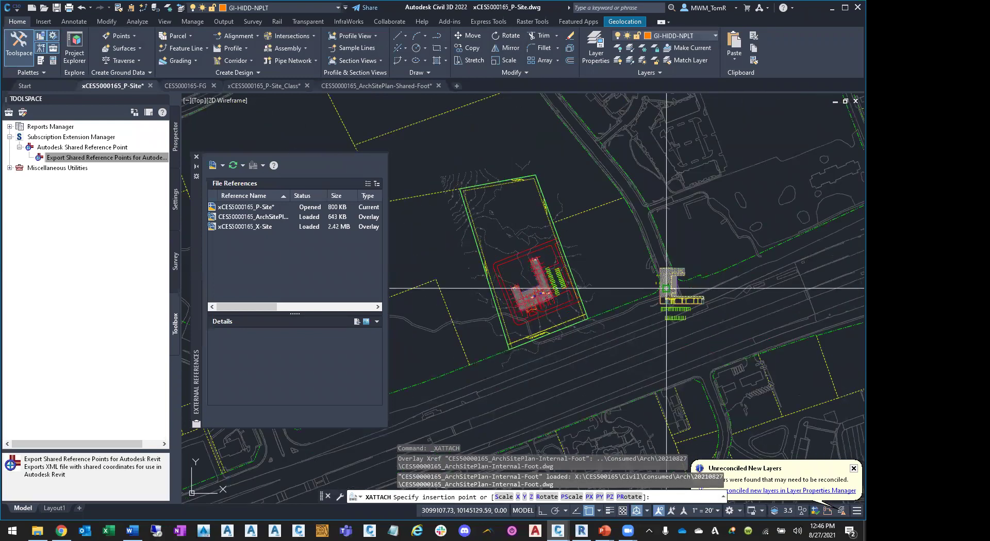
left_click(611, 248)
key("Escape")
key("Escape")
left_click(606, 233)
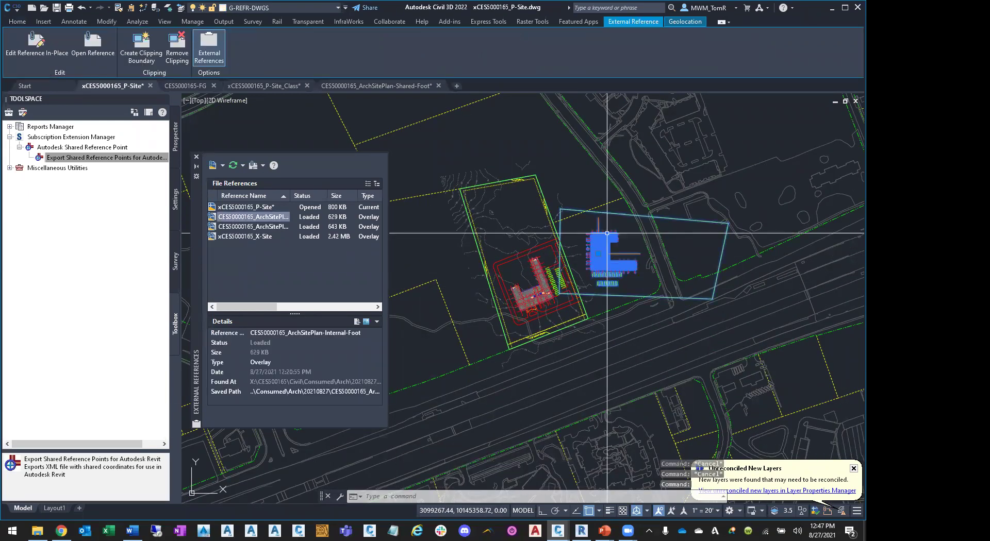
- Align the internal site plan reference without scaling, matching its boundary's northwest and northeast corners to the site's southwest and northwest property corners
type("align")
key("Return")
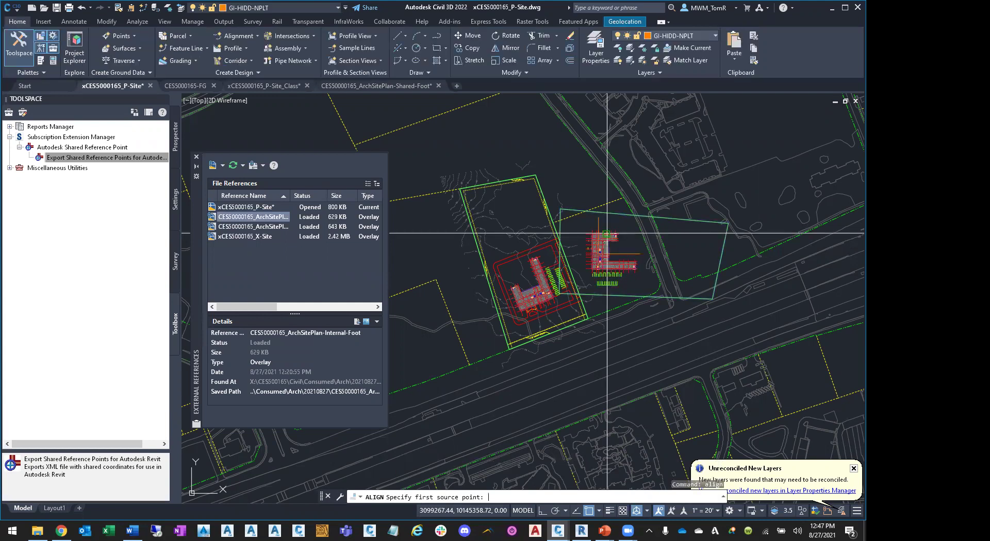
left_click(589, 211)
scroll(495, 355, "up", 5)
left_click(487, 348)
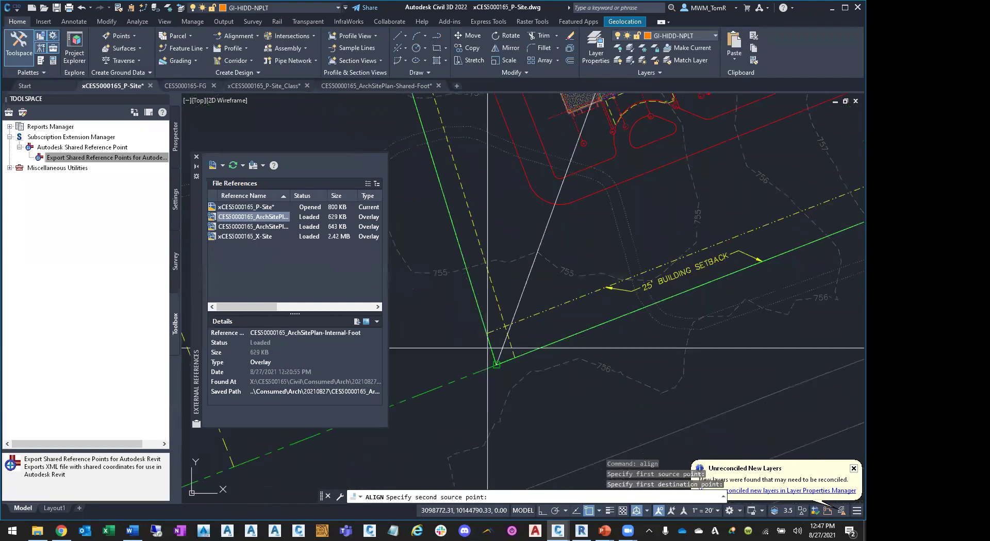
scroll(464, 349, "down", 6)
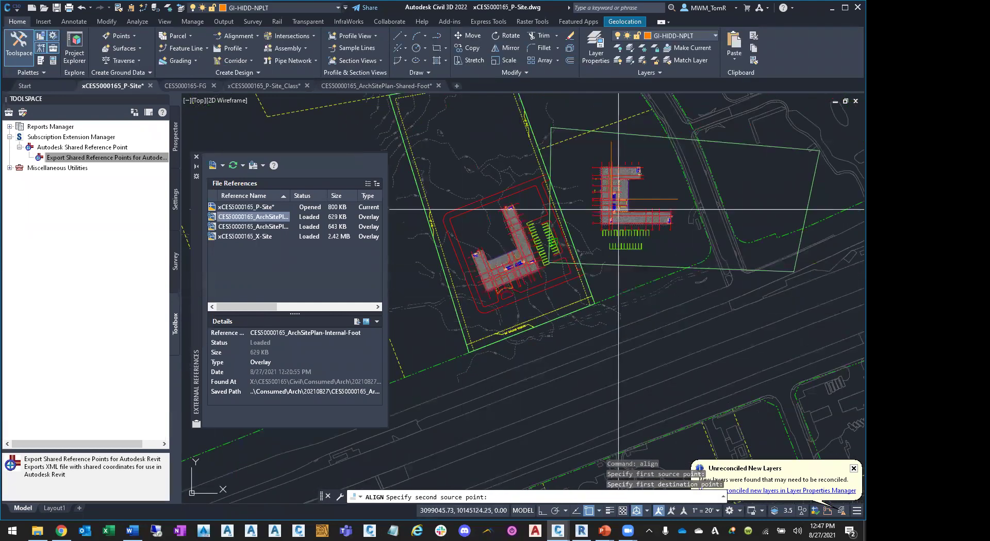
left_click(765, 150)
scroll(521, 194, "up", 6)
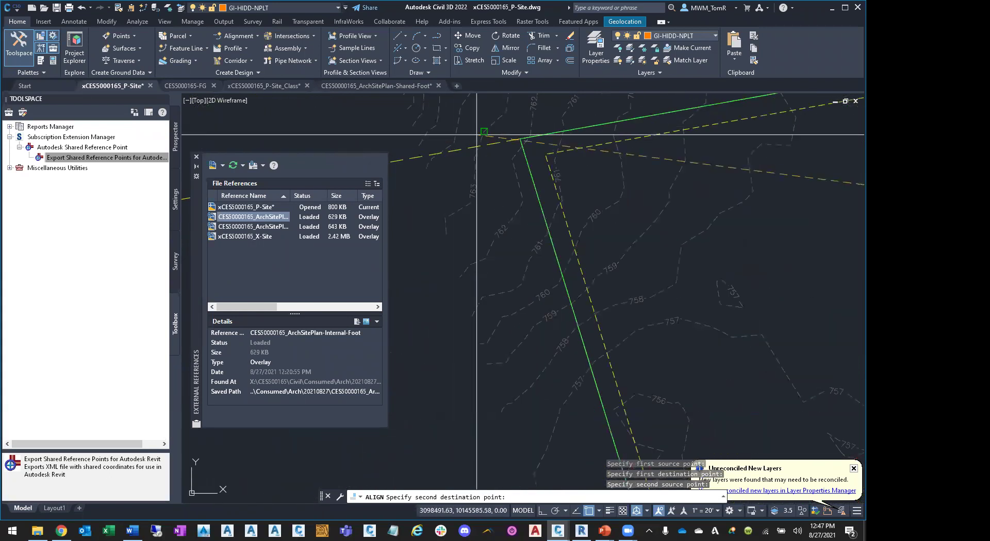
left_click(521, 138)
scroll(520, 138, "down", 5)
scroll(537, 168, "down", 5)
key("Return")
key("Return")
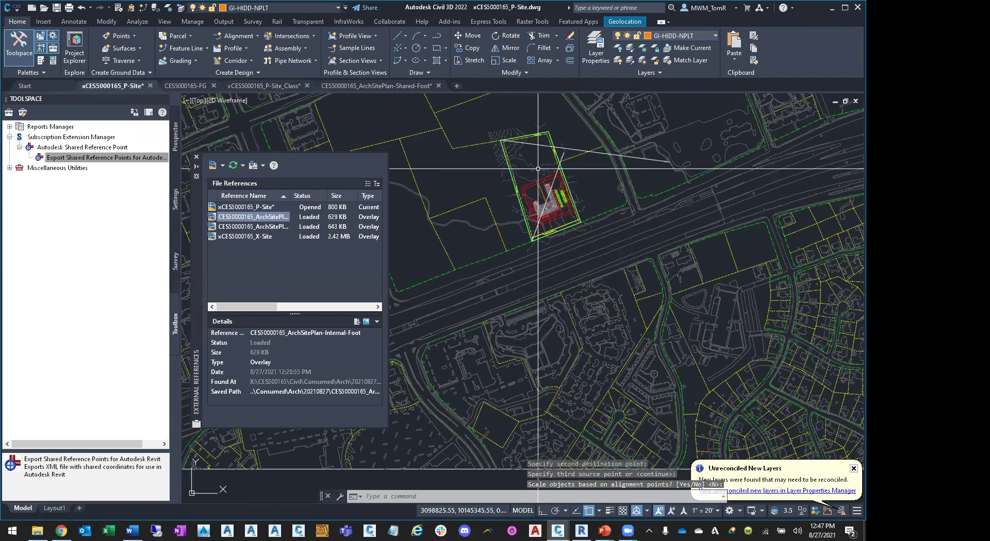
- Copy the two orange reference lines crossing the building from the aligned site plan into the drawing with NCOPY, using zero displacement
scroll(541, 206, "up", 8)
key("Escape")
key("Escape")
type("n")
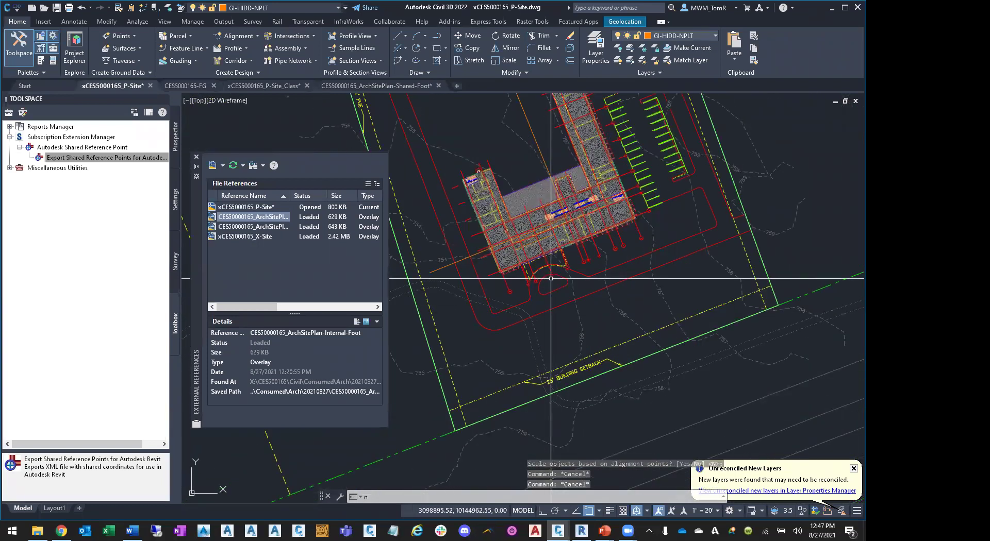
type("copy")
key("Return")
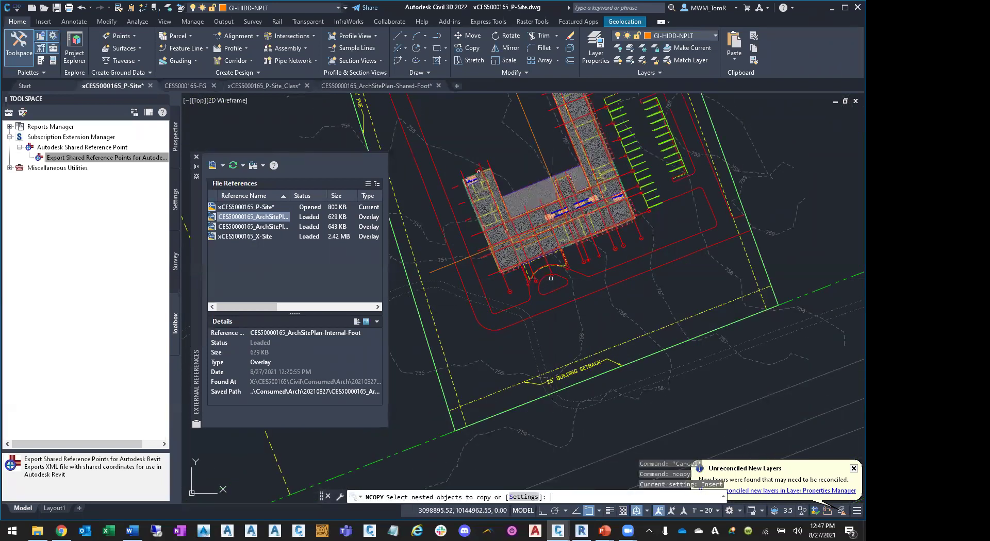
left_click(464, 257)
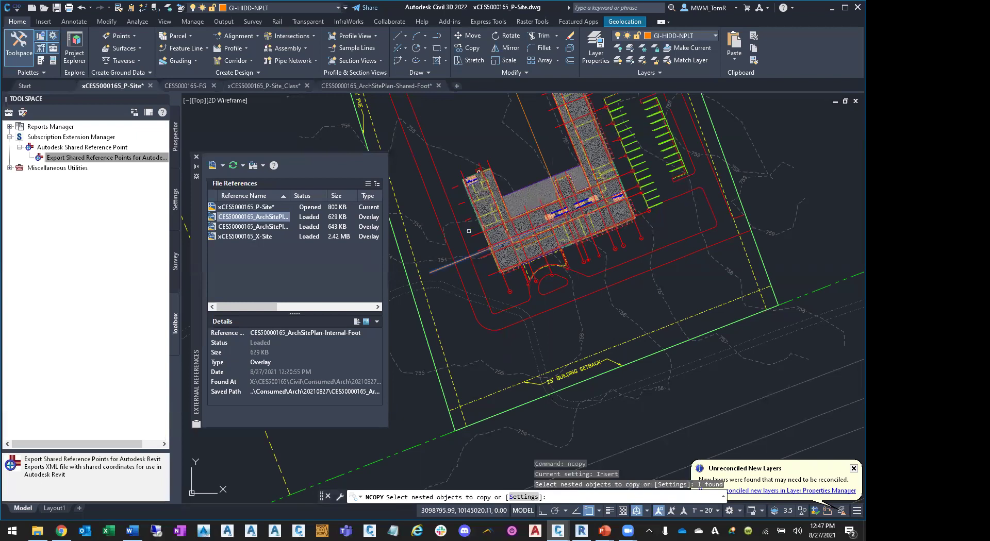
left_click(530, 131)
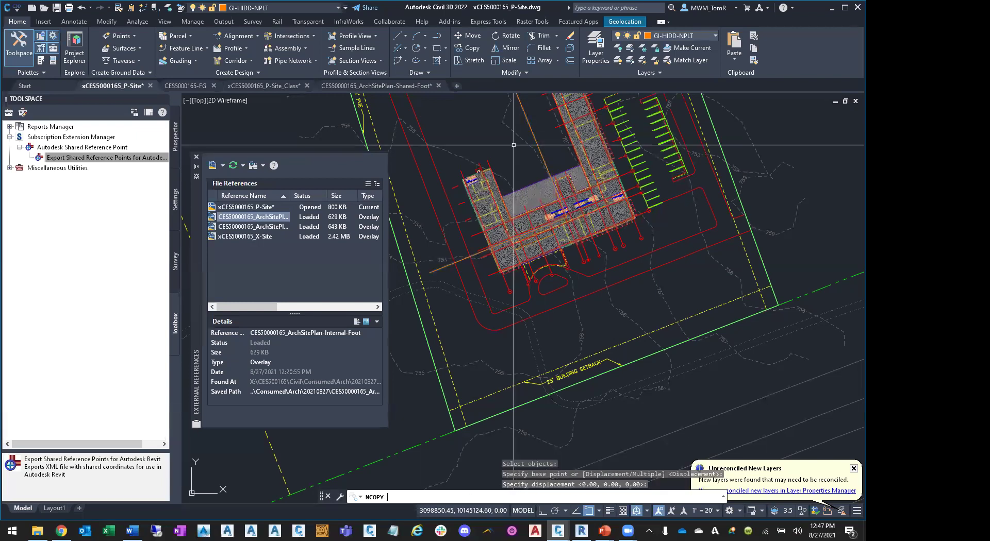
key("Escape")
key("Escape")
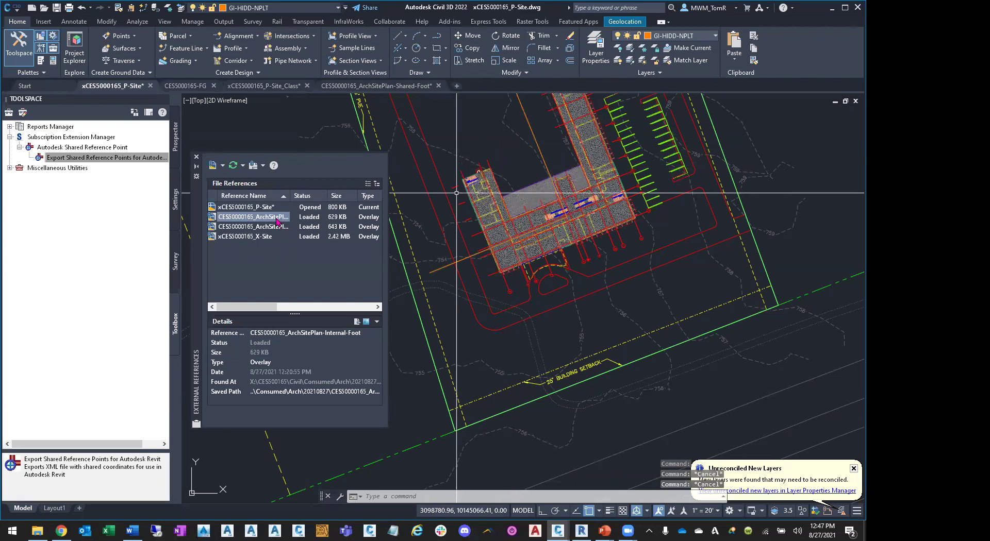
- Detach both ArchSitePlan external references from the P-Site drawing
right_click(278, 221)
left_click(302, 281)
right_click(269, 217)
left_click(309, 285)
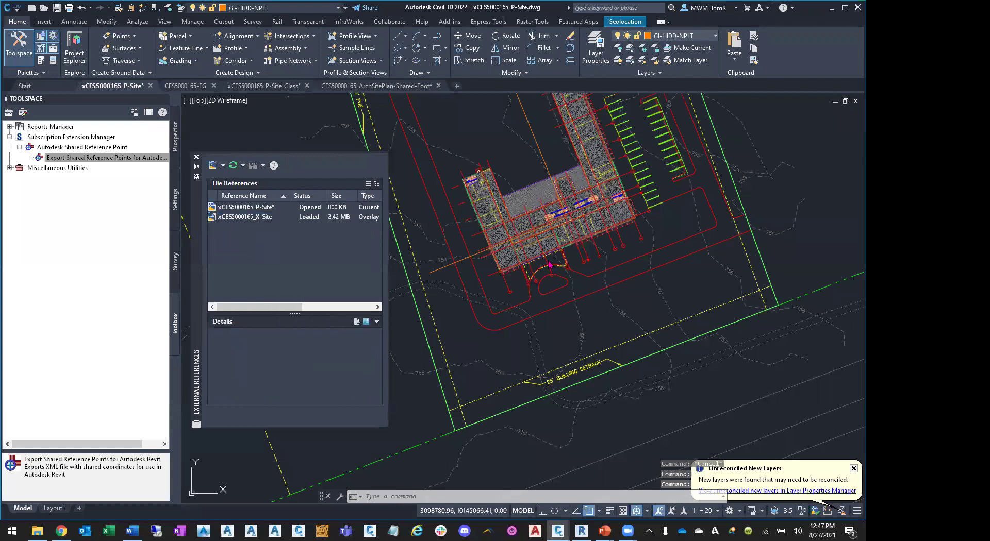
- Select the two copied orange lines that meet inside the building footprint and copy them to the clipboard
scroll(556, 242, "down", 3)
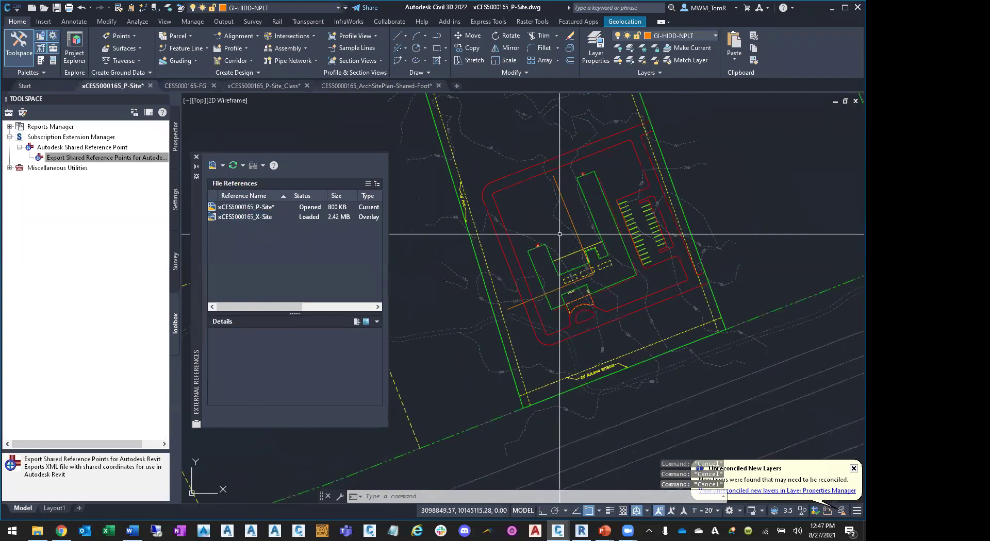
scroll(559, 234, "up", 2)
left_click(579, 214)
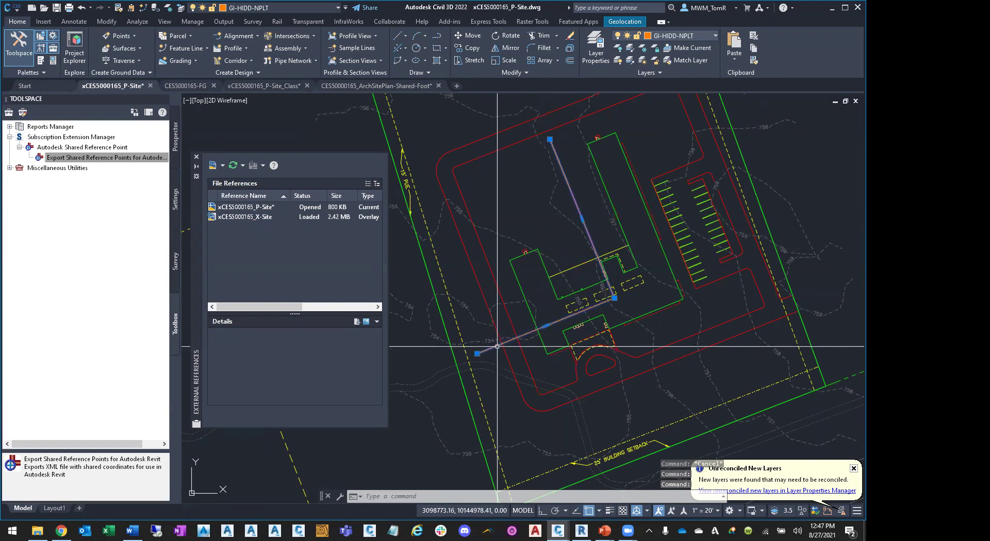
key("ctrl+c")
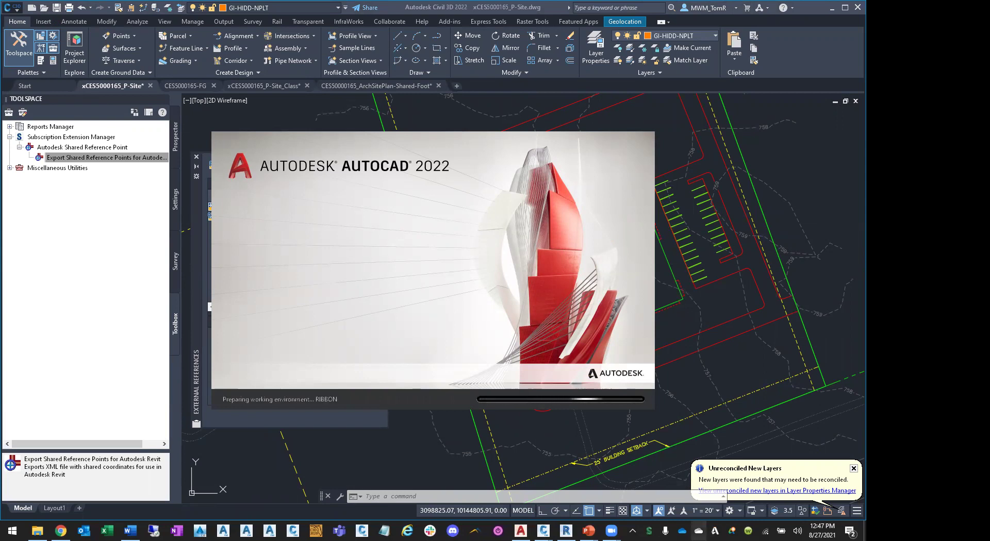
- Exit the Screencast utility running in the background
right_click(649, 531)
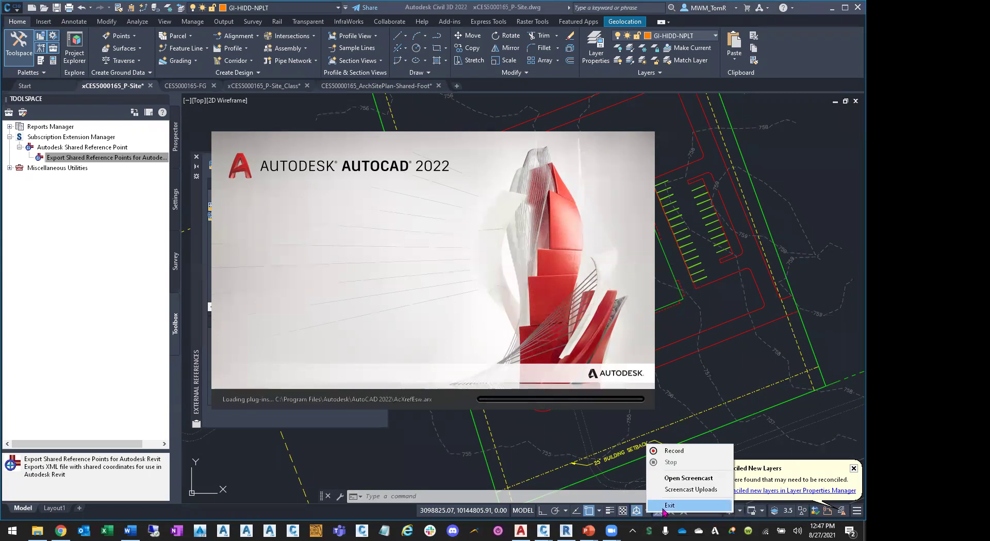
left_click(670, 502)
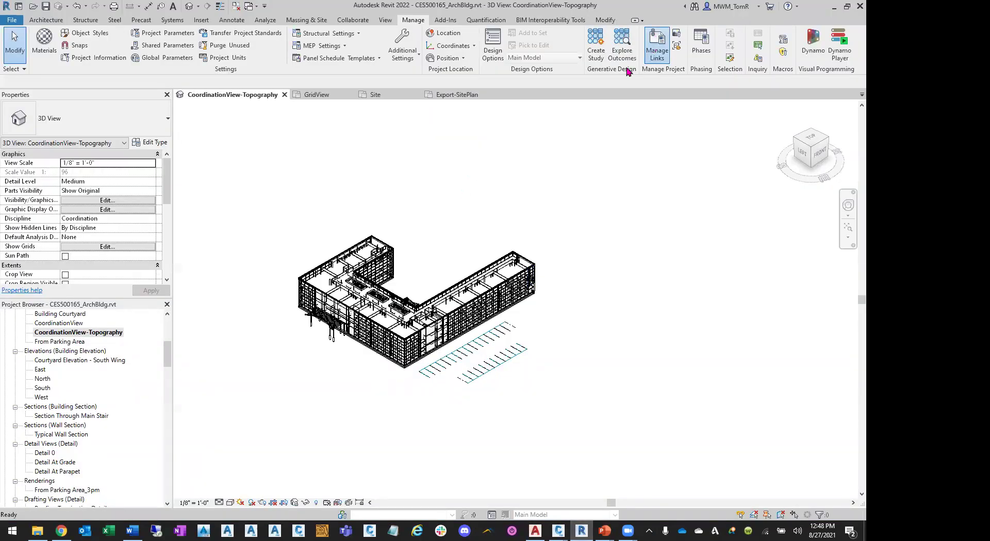
- In Revit, try replacing the ACAD2018-xCES5000165_P-Site-Model.dwg link with one positioned Auto - Origin to Internal Origin, and cancel the link changes
left_click(657, 44)
left_click(210, 142)
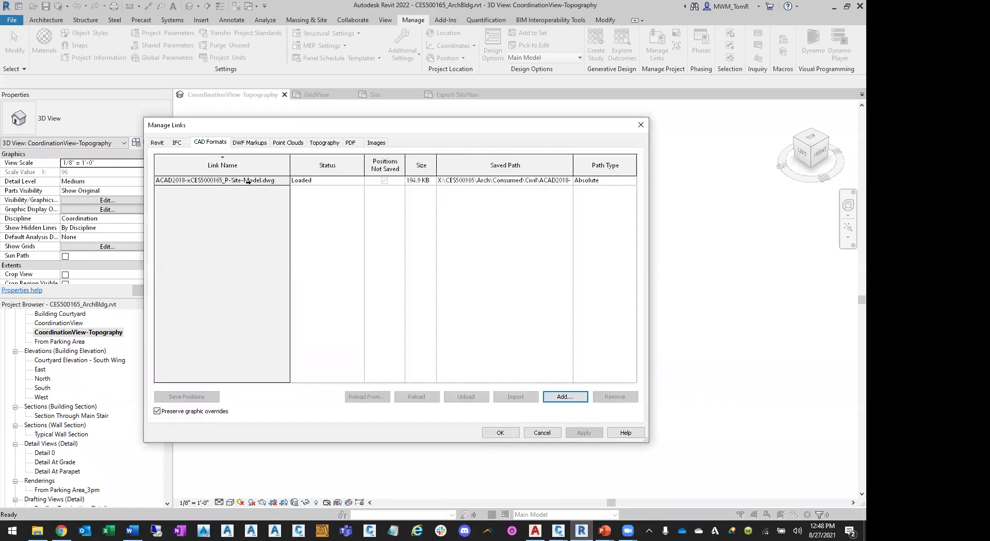
left_click(261, 180)
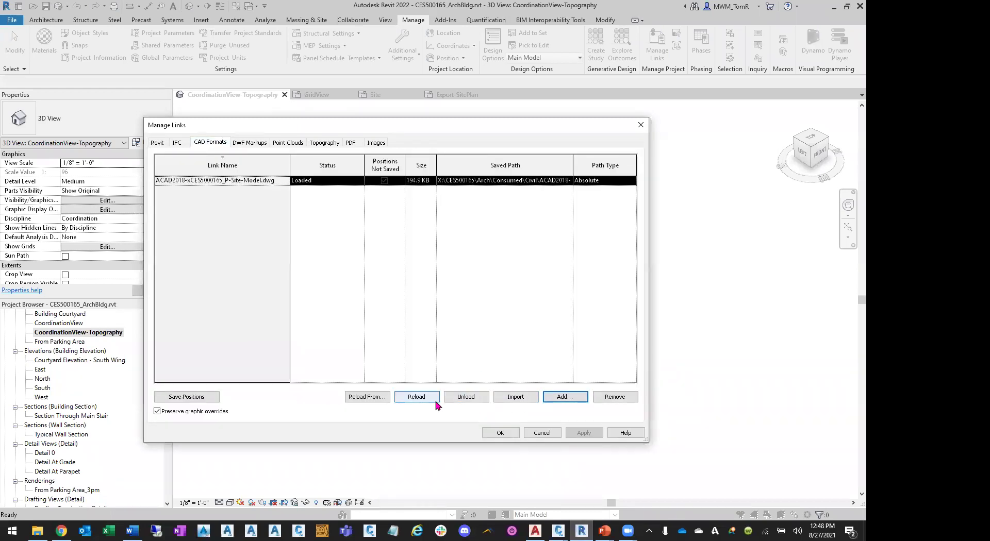
left_click(619, 398)
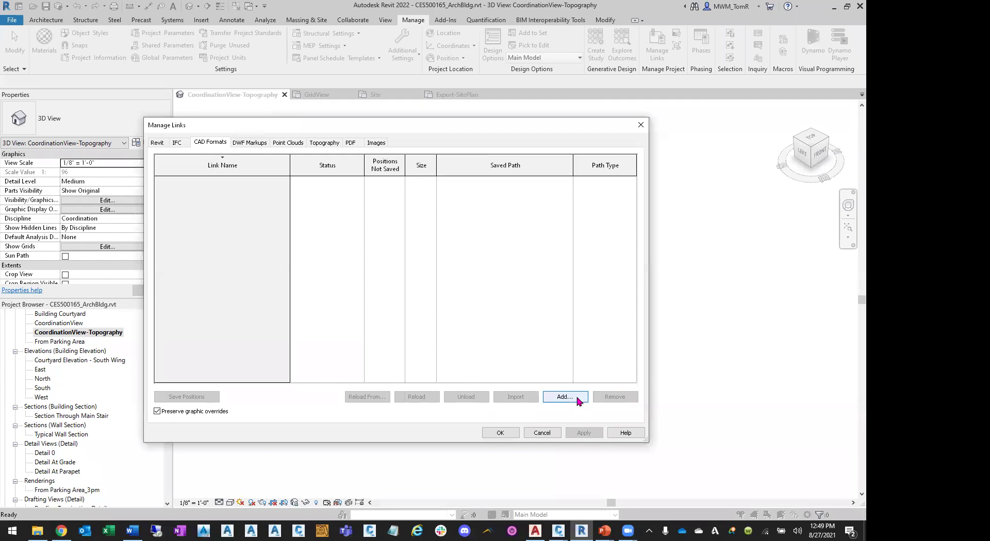
key("Return")
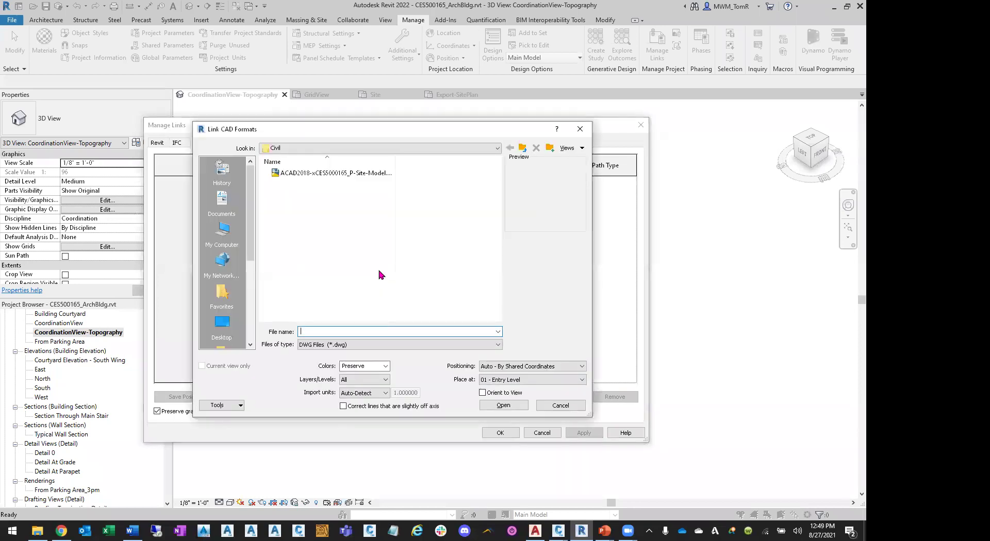
left_click(313, 177)
left_click(521, 367)
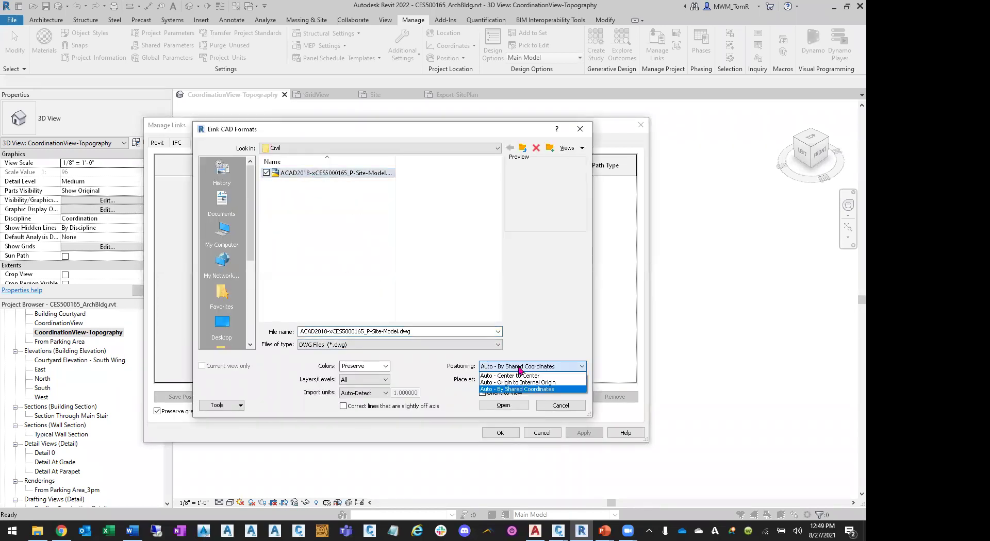
left_click(545, 383)
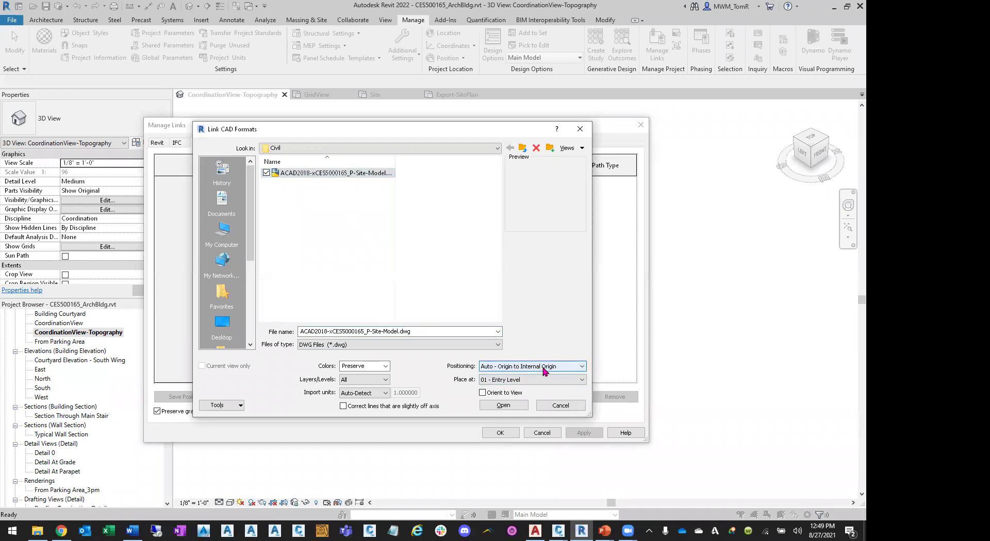
left_click(560, 407)
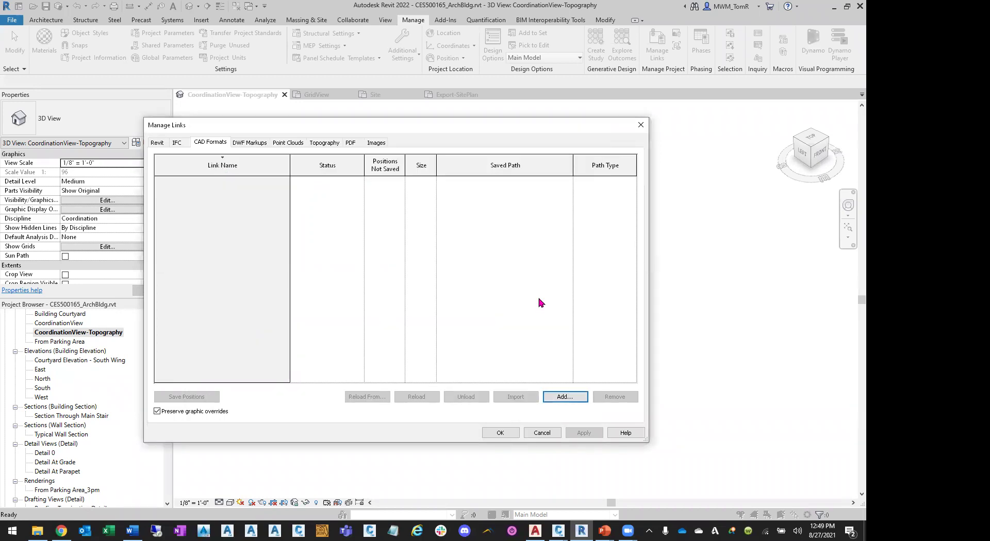
left_click(542, 433)
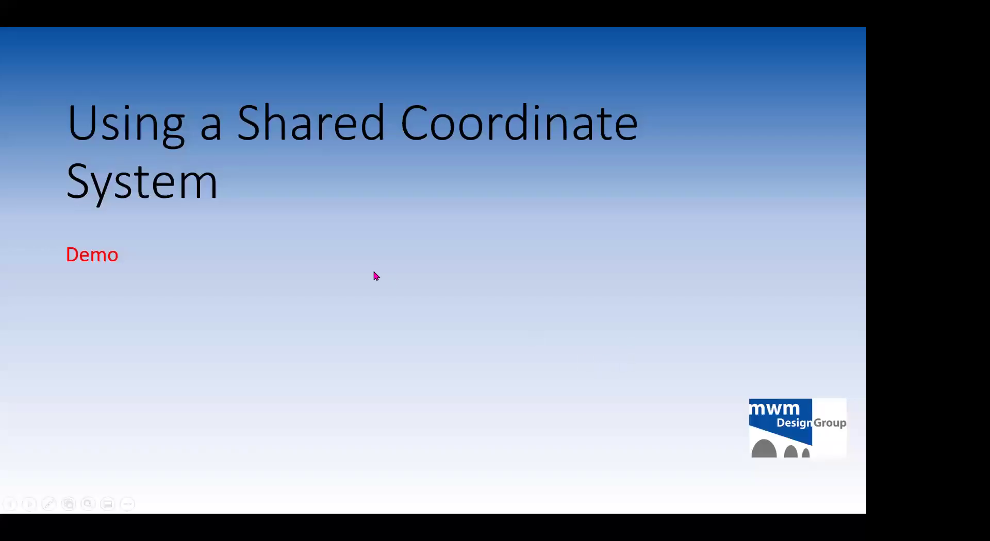
left_click(374, 274)
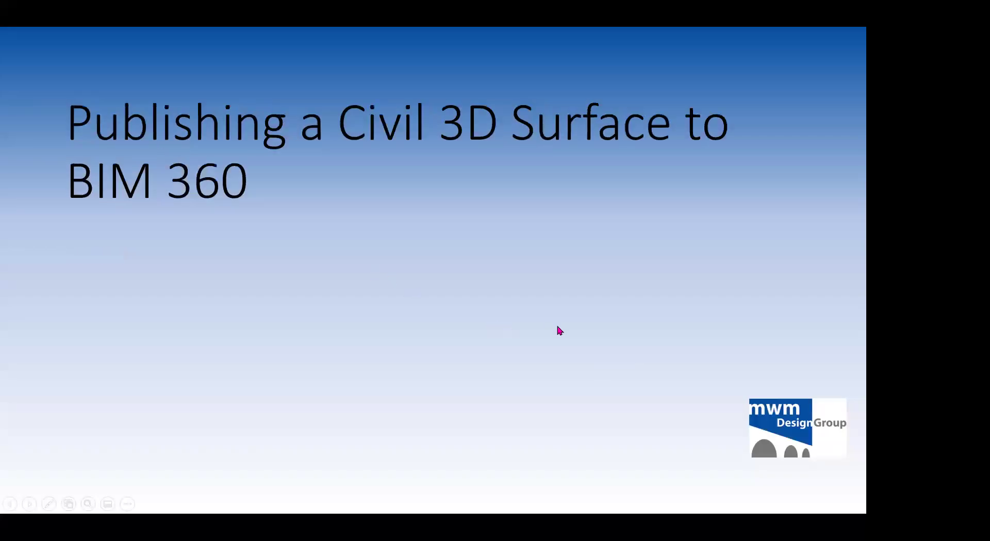
left_click(353, 314)
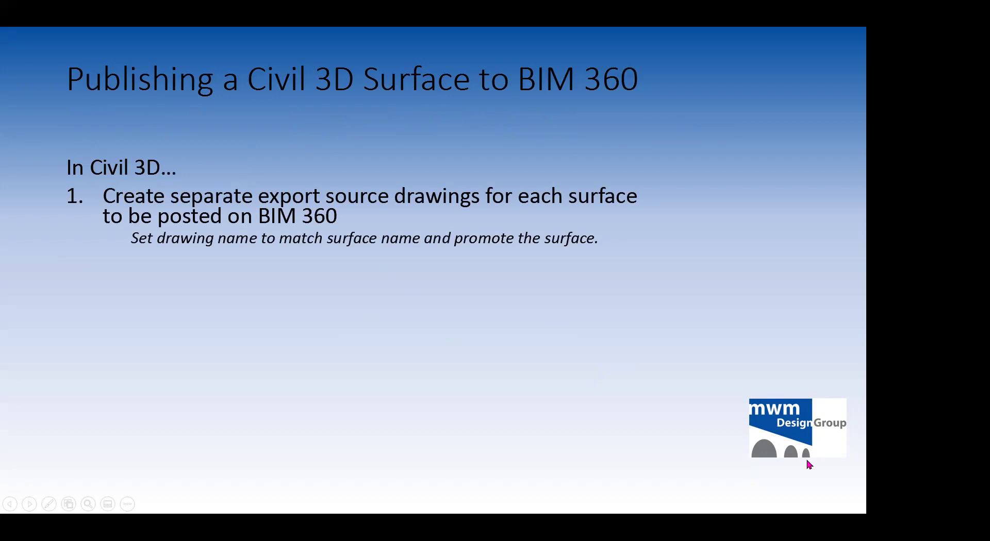
left_click(462, 395)
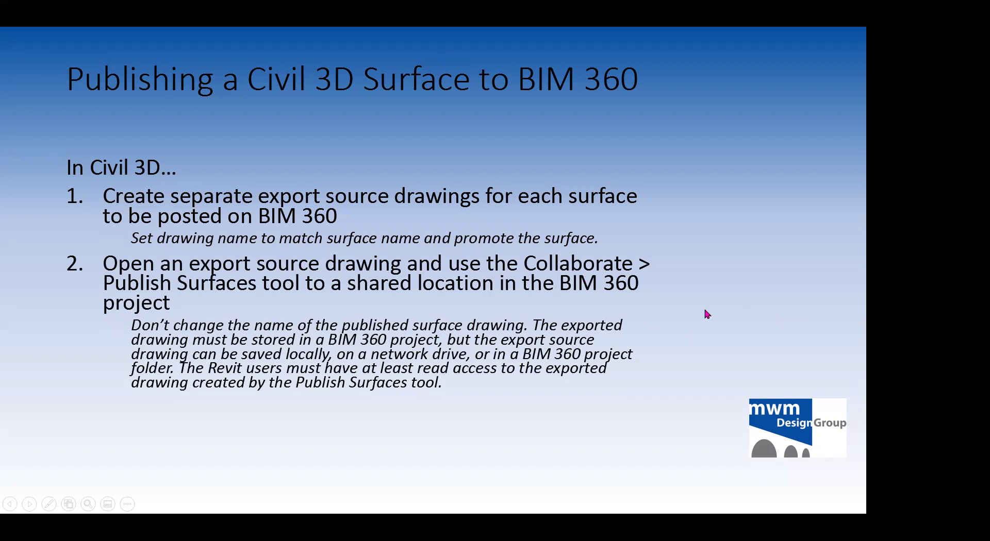
left_click(648, 380)
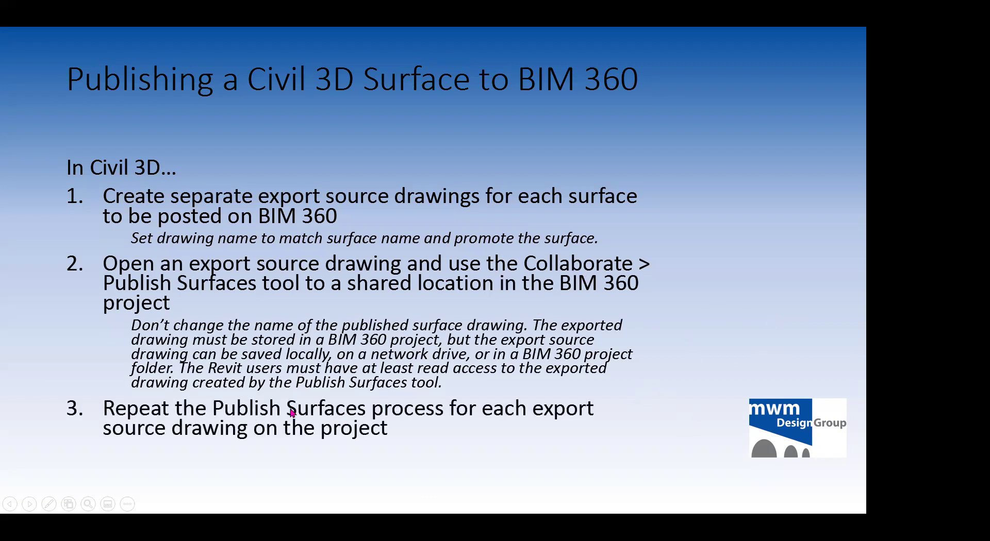
left_click(398, 425)
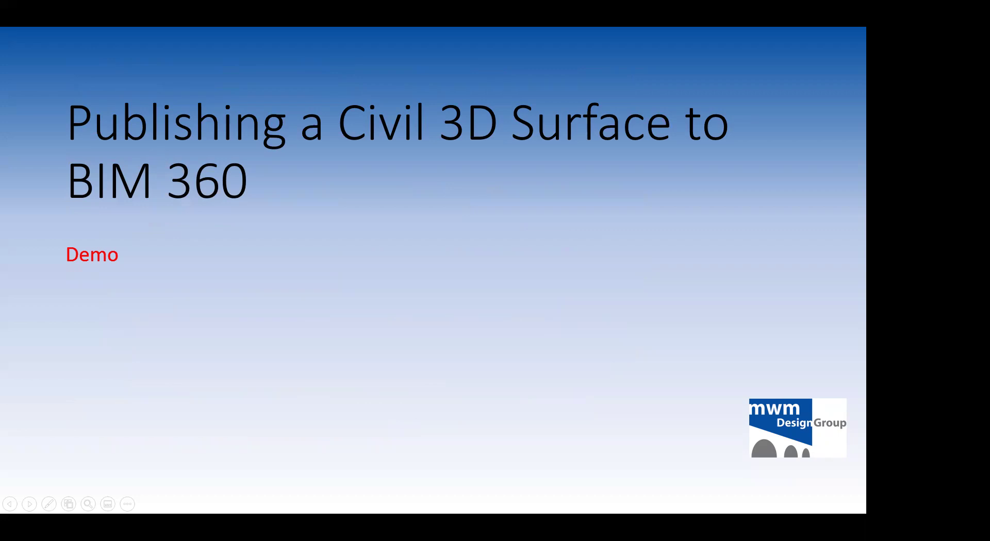
- In Civil 3D, start publishing surfaces from the CES5000165-FG drawing with the CES5000165-FG surface selected
key("alt+Tab")
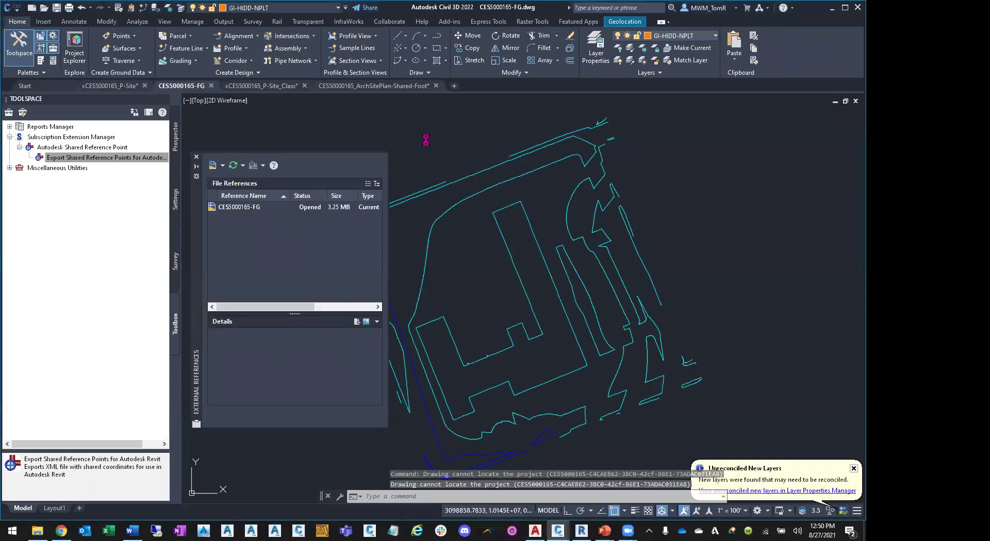
left_click(458, 205)
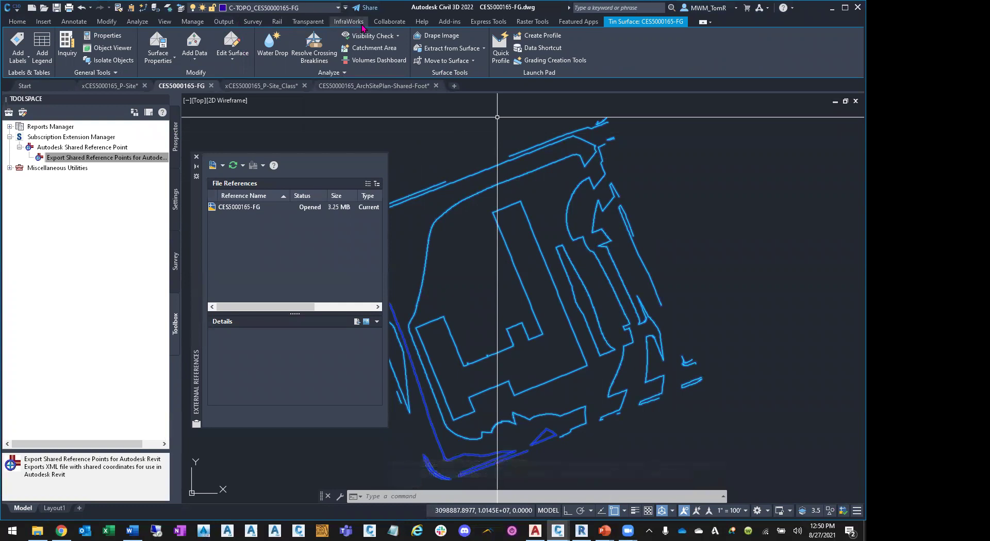
left_click(387, 22)
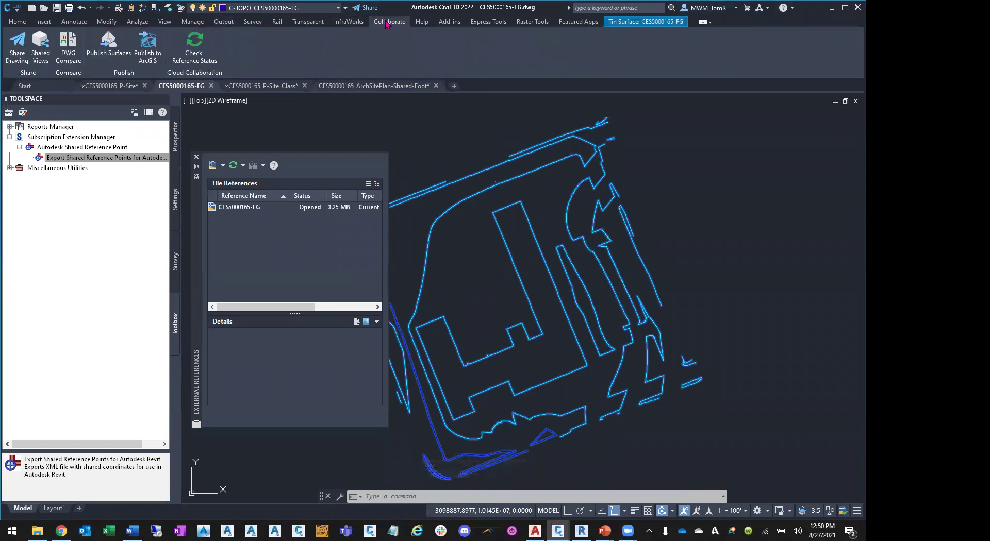
left_click(108, 44)
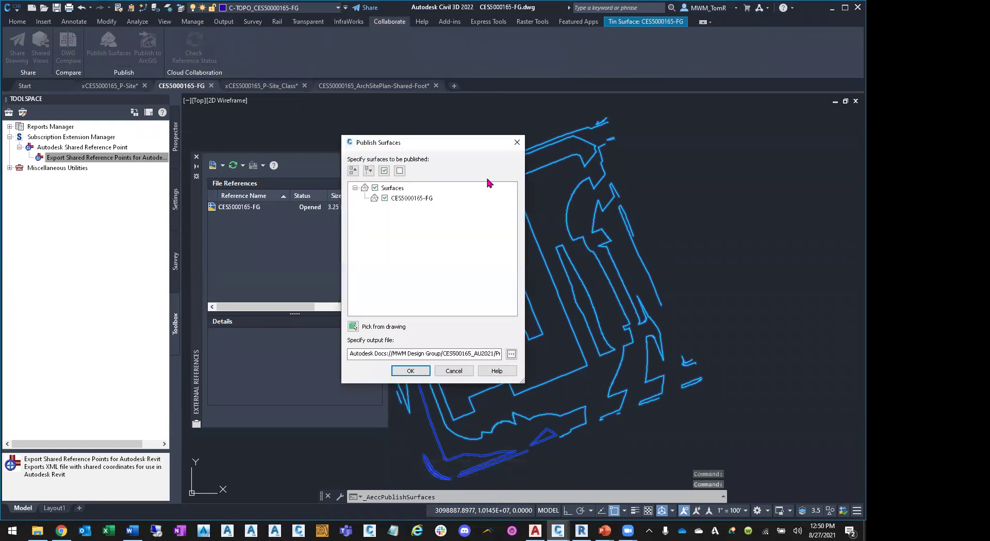
left_click(422, 201)
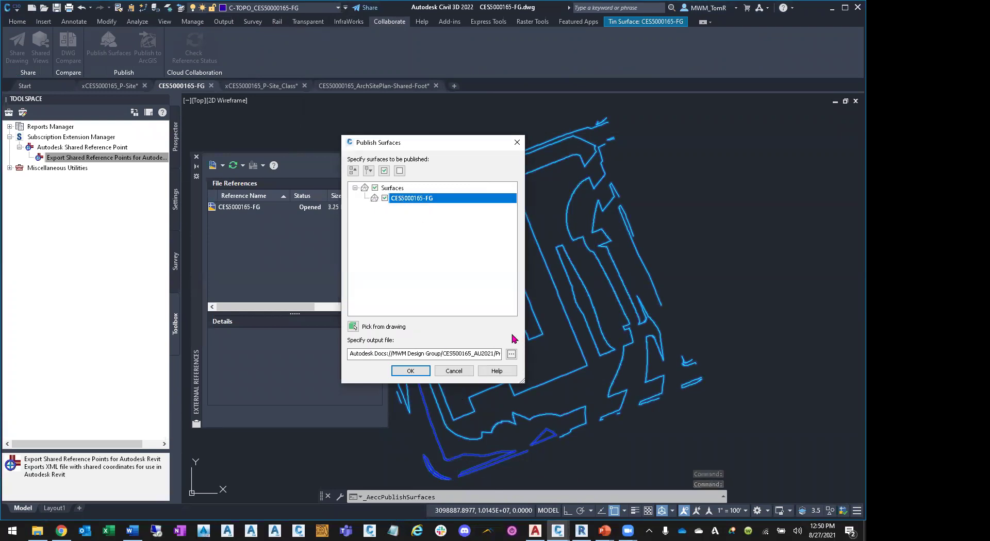
- Set the output file to CES5000165-FG.shared.dwg in the project's Shared > Civil > Surfaces folder and publish the surface
left_click(512, 354)
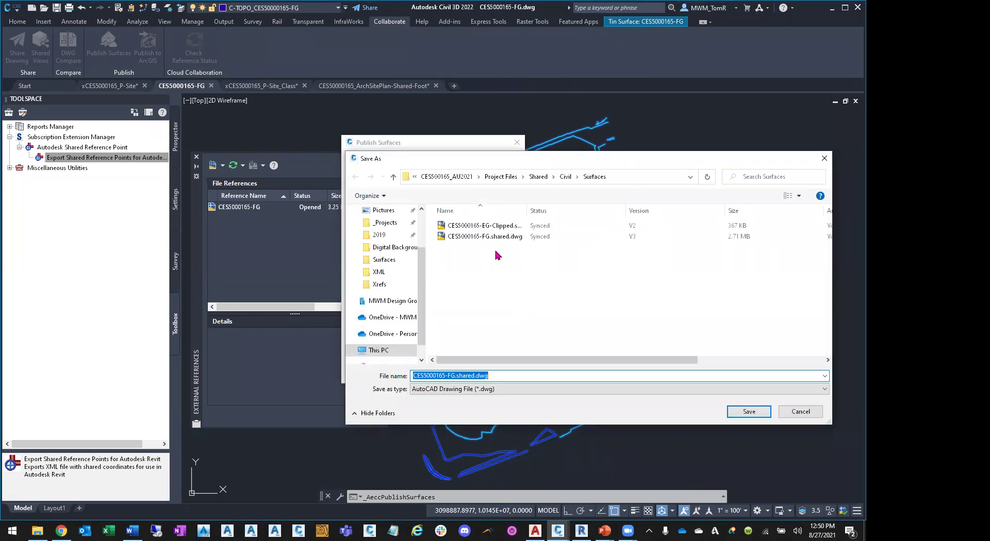
left_click(495, 238)
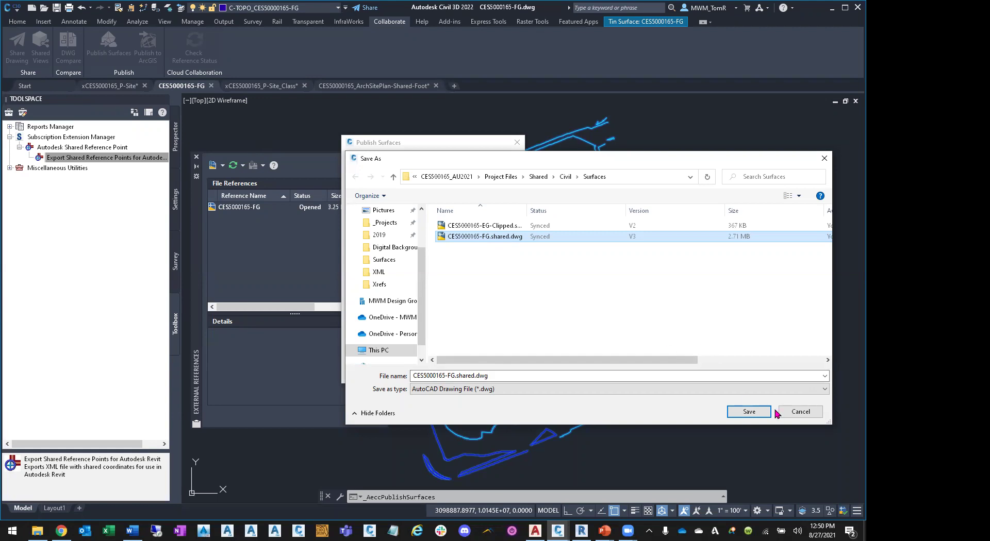
left_click(800, 412)
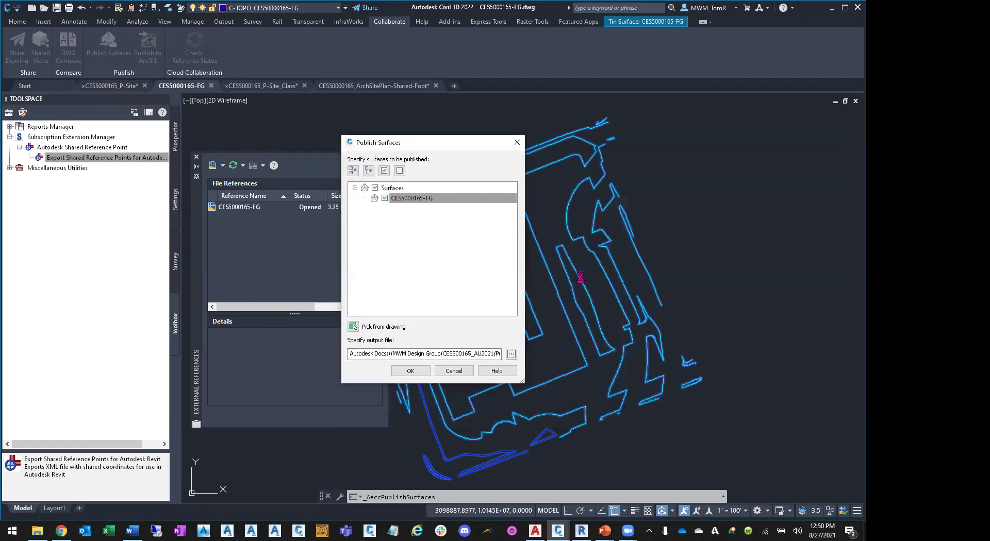
key("Return")
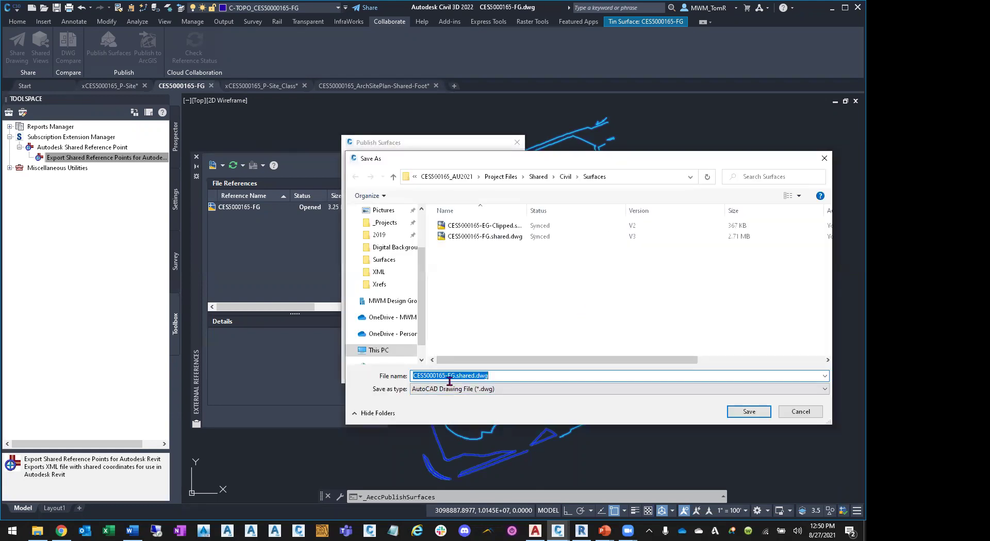
left_click(735, 413)
left_click(418, 371)
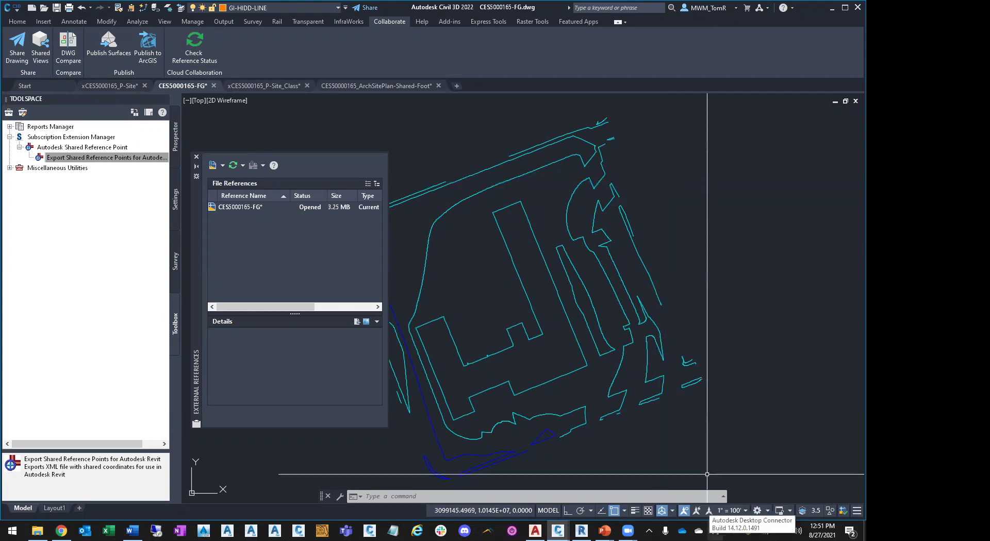
- Check the pending actions in Autodesk Desktop Connector
left_click(714, 531)
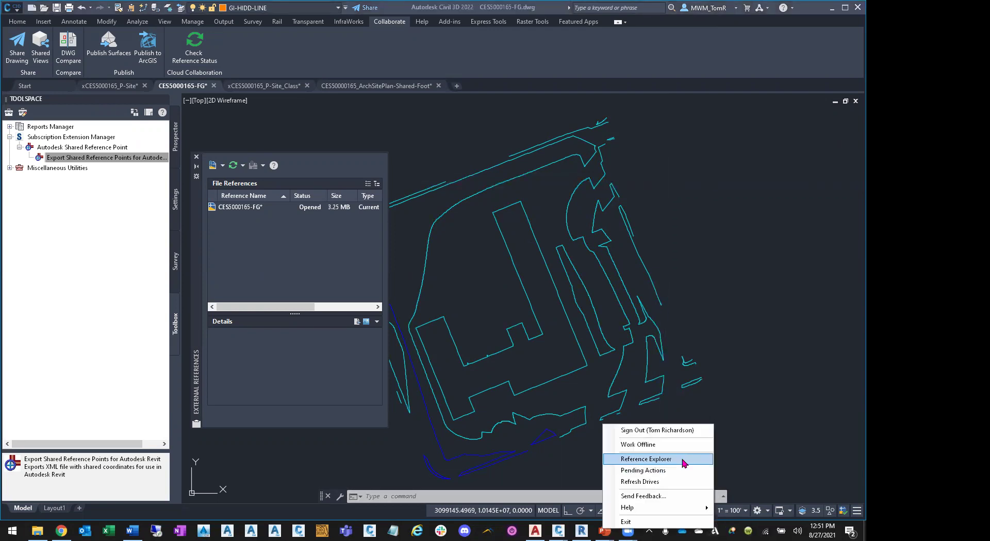
left_click(671, 470)
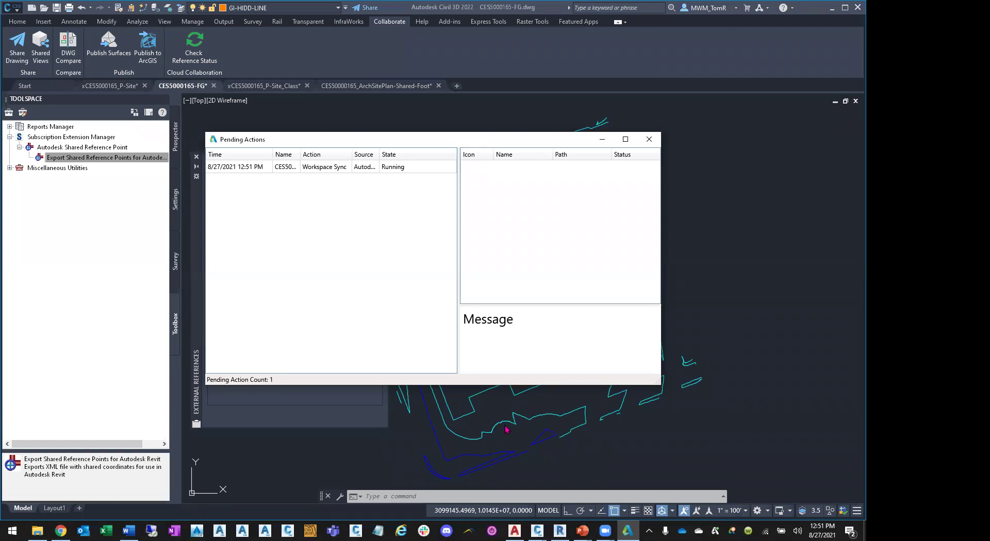
- Switch to AutoCAD and browse the X: drive to the Basefiles-2D folder that holds the ACAD2018 site drawings
mouse_move(515, 531)
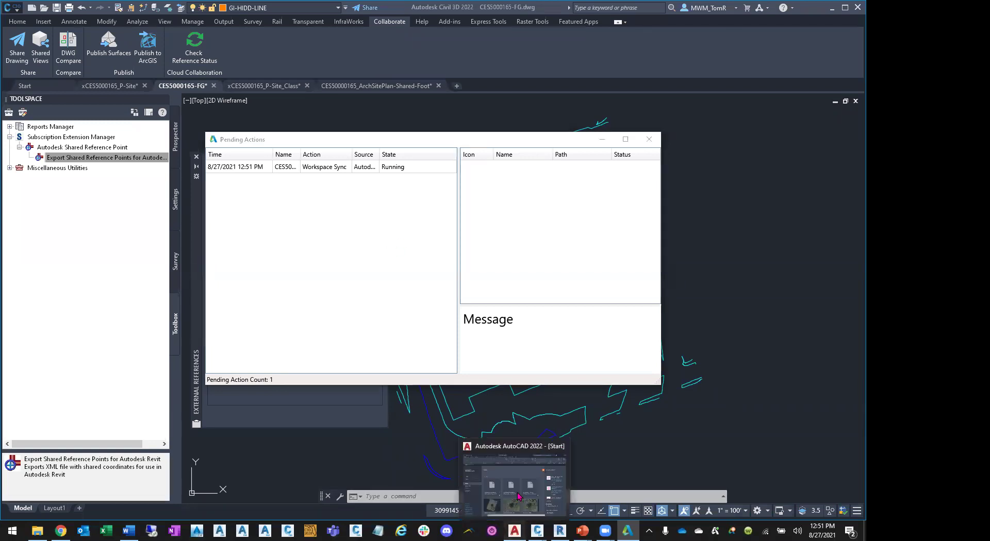
left_click(518, 494)
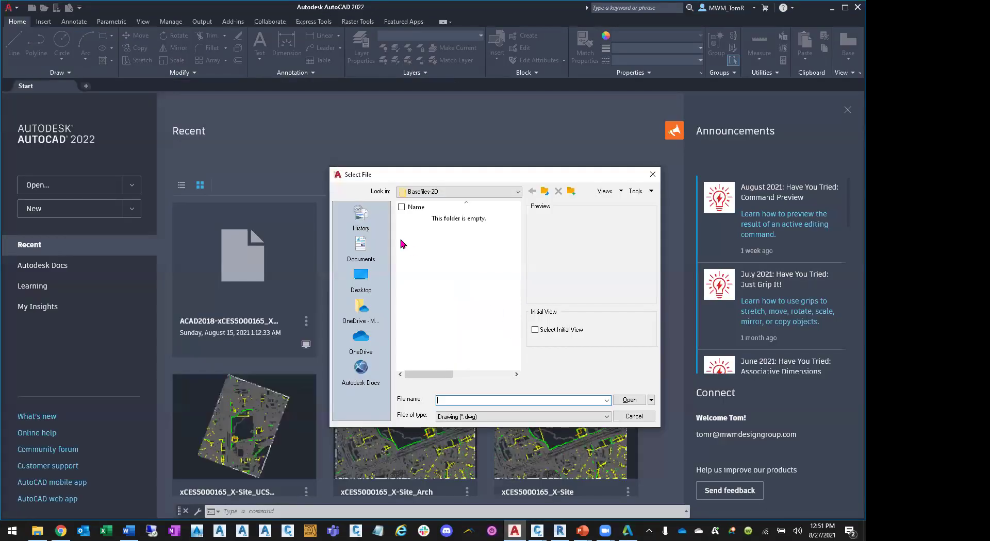
left_click(473, 192)
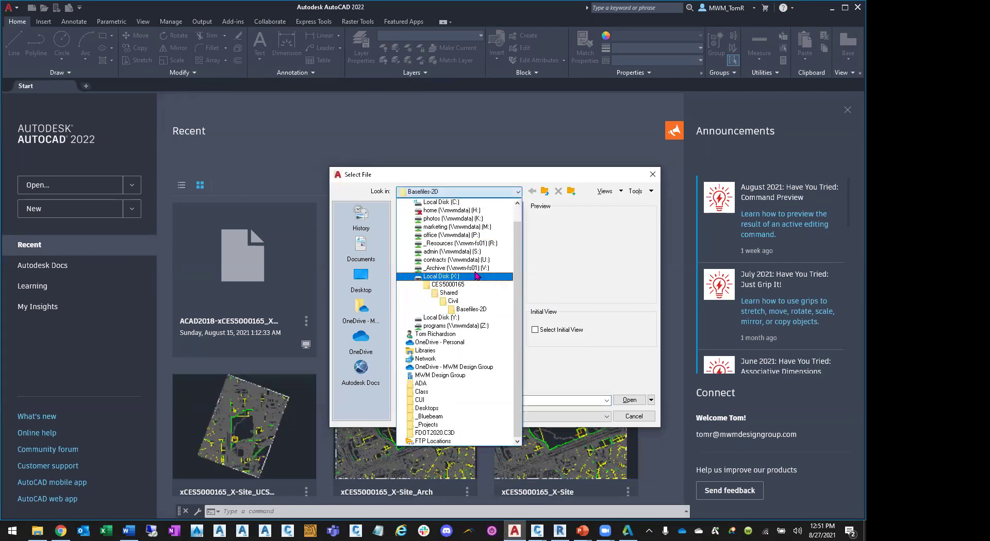
left_click(457, 291)
double_click(439, 221)
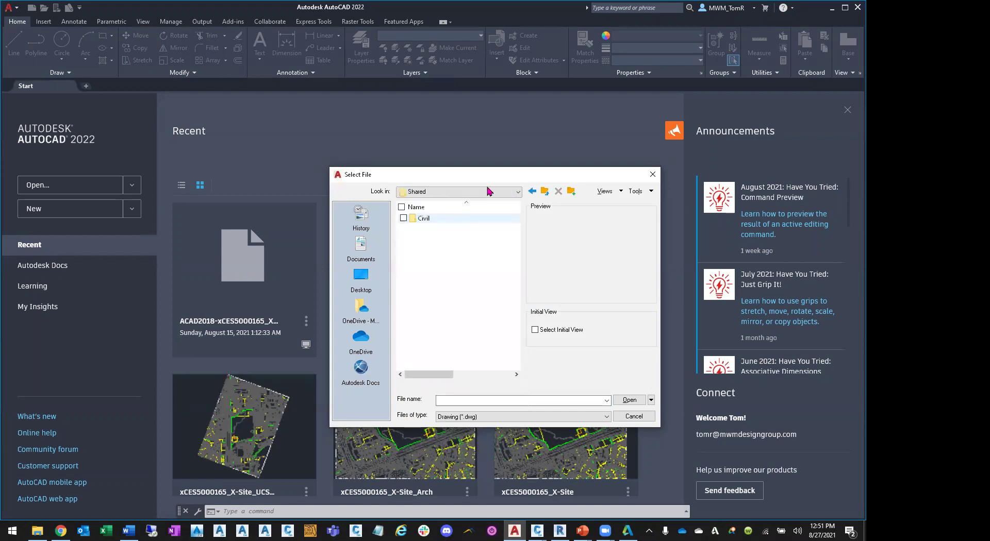
left_click(545, 195)
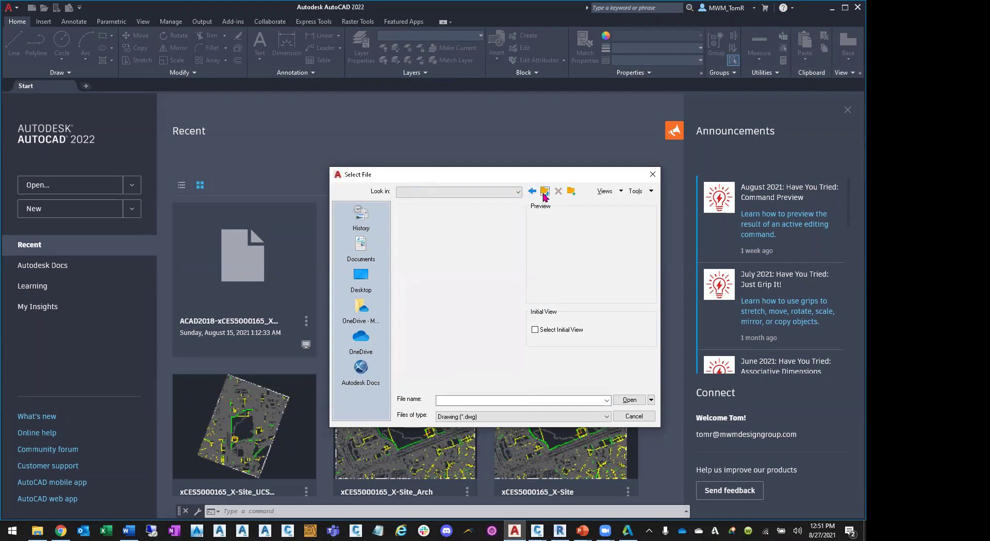
left_click(544, 194)
double_click(431, 218)
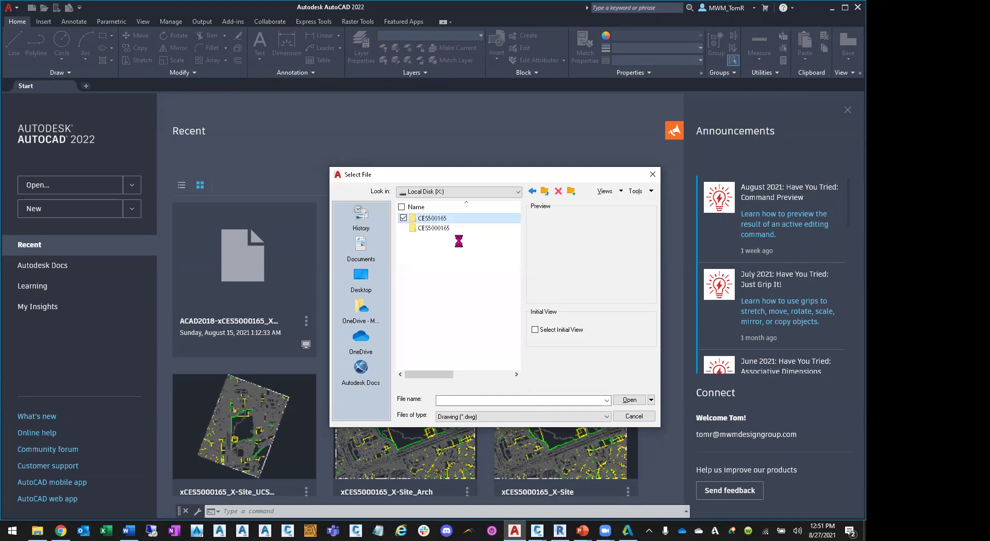
double_click(434, 229)
double_click(435, 219)
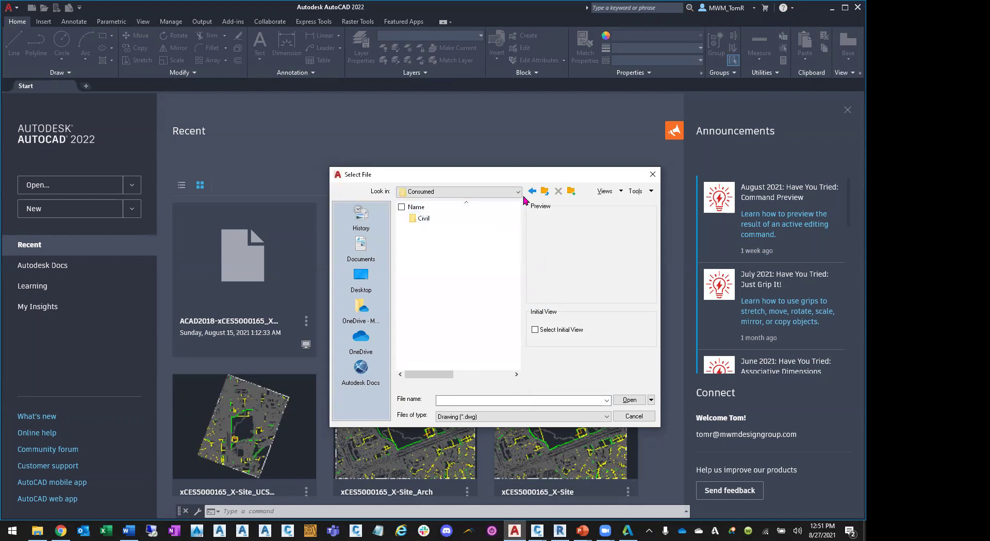
left_click(544, 193)
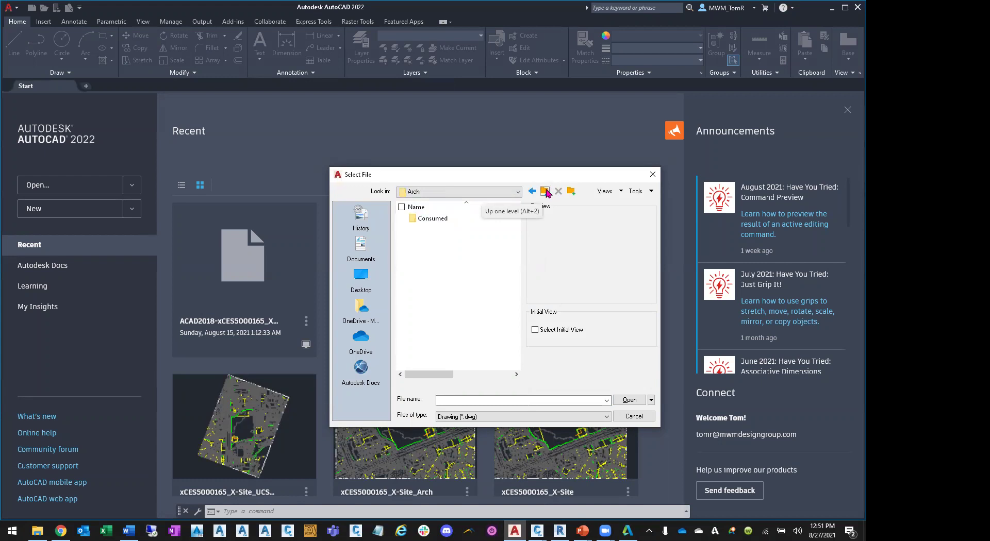
left_click(546, 192)
double_click(436, 248)
double_click(432, 228)
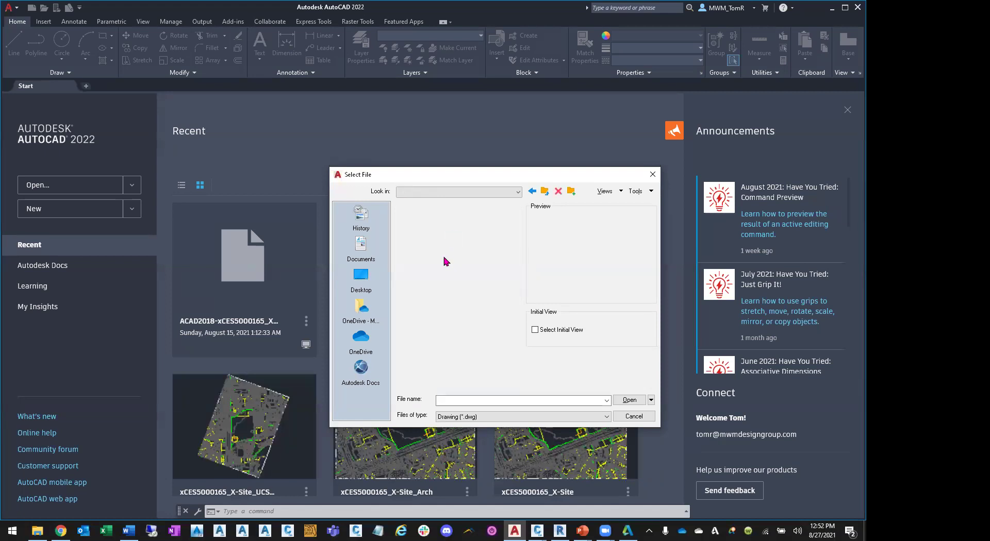
double_click(444, 220)
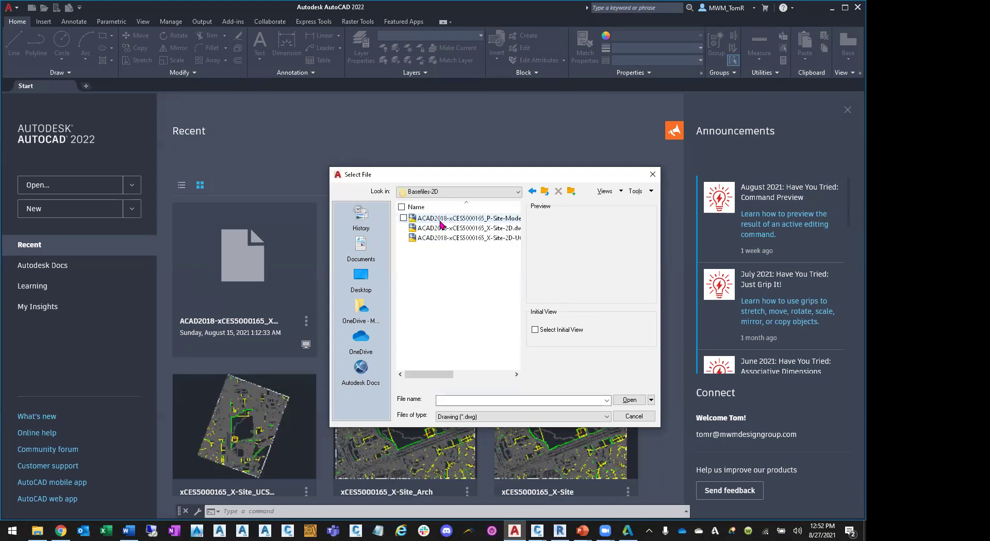
- Duplicate ACAD2018-xCES5000165_P-Site-Model.dwg within the Basefiles-2D folder
left_click_drag(442, 376, 460, 377)
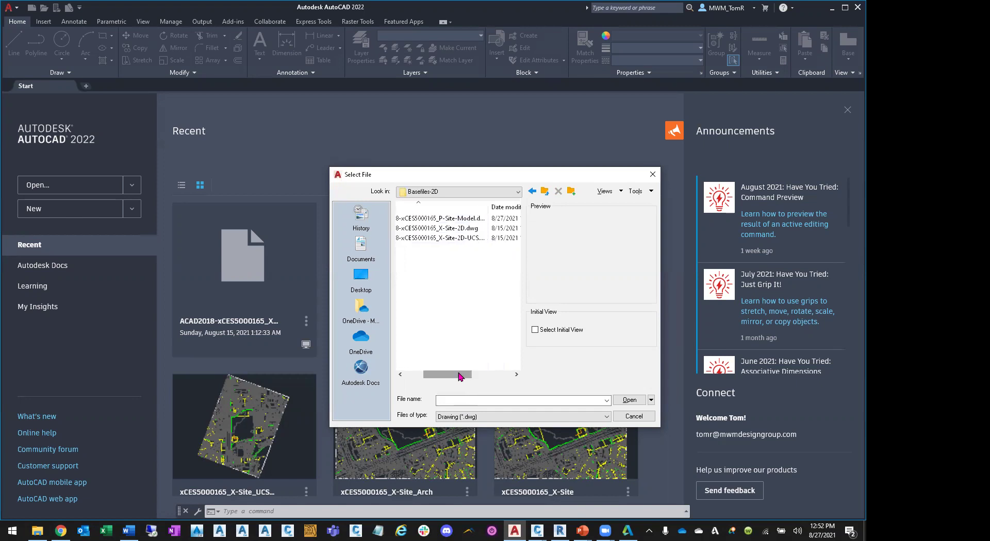
left_click(460, 222)
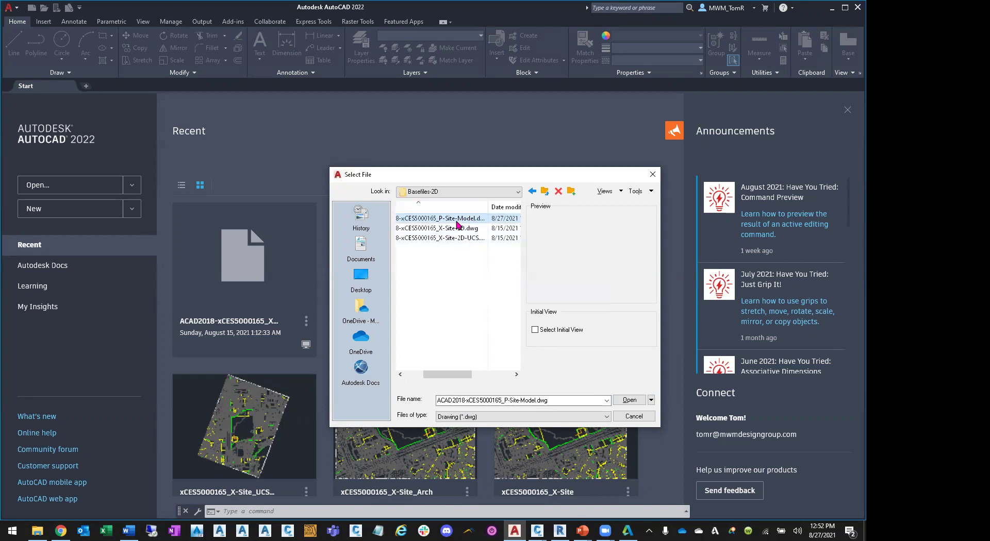
right_click_drag(457, 225, 462, 266)
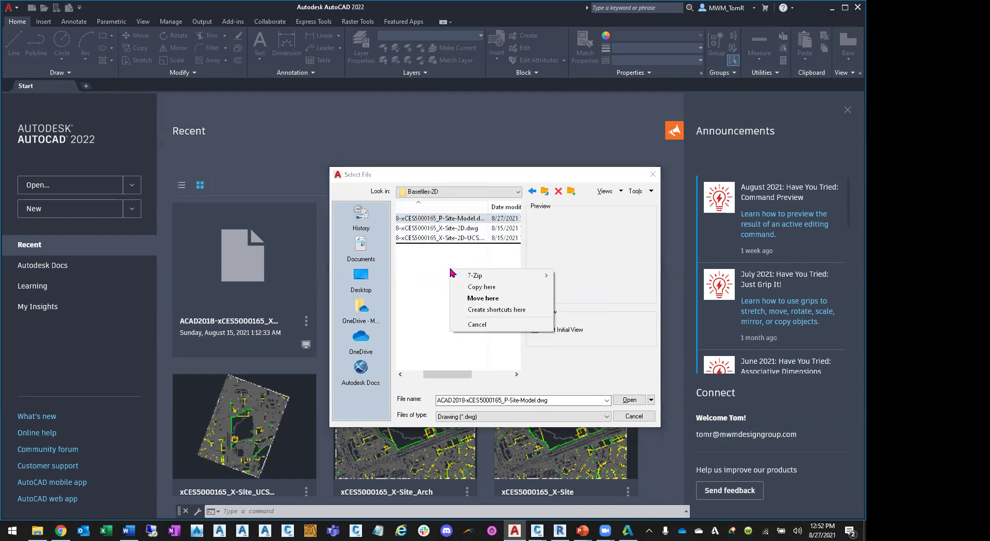
left_click(475, 287)
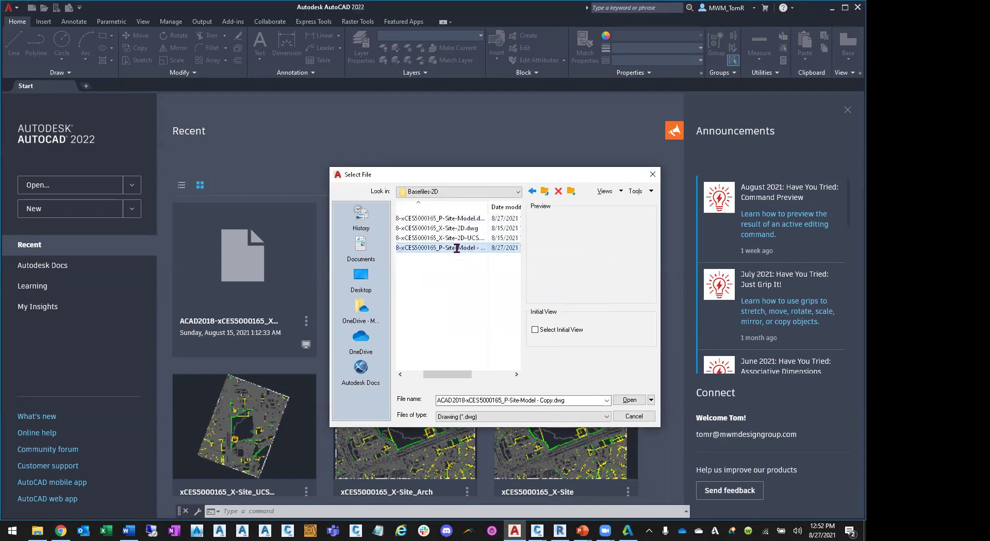
- Rename the duplicated drawing as ACAD2018-xCES5000165_P-Site-UCS.dwg and open it
left_click(459, 248)
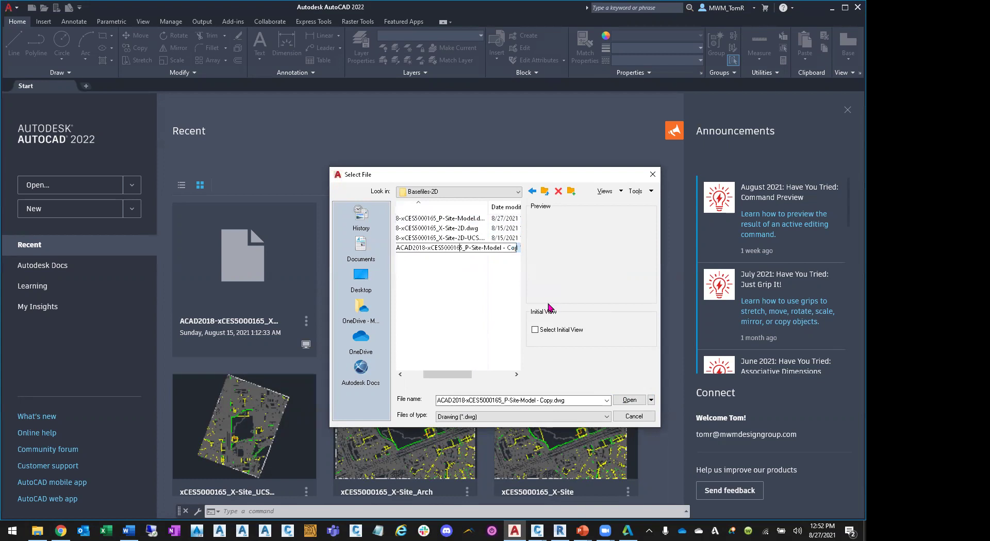
key("shift+Right")
key("shift+Right")
key("shift+Right")
key("shift+Right")
key("shift+Right")
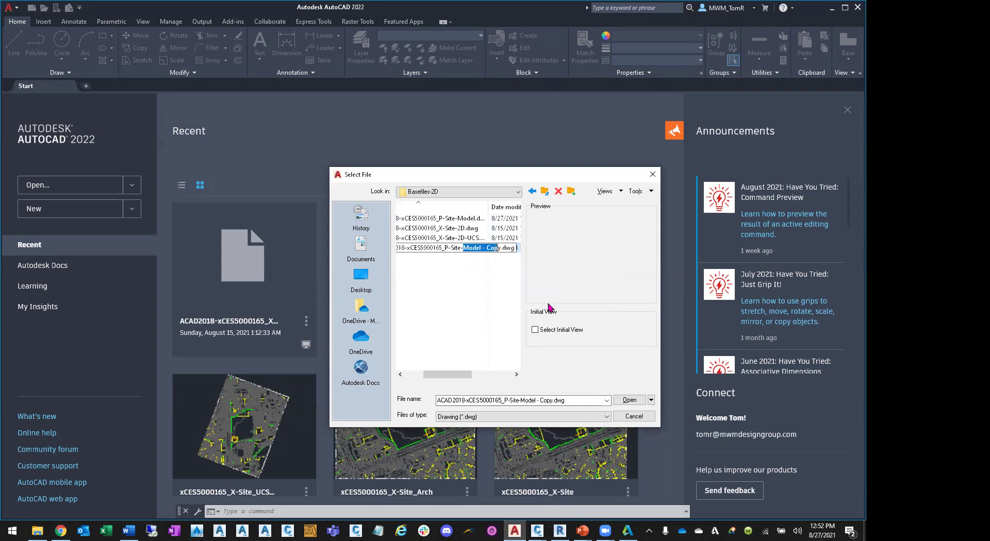
type("UCS")
left_click(451, 281)
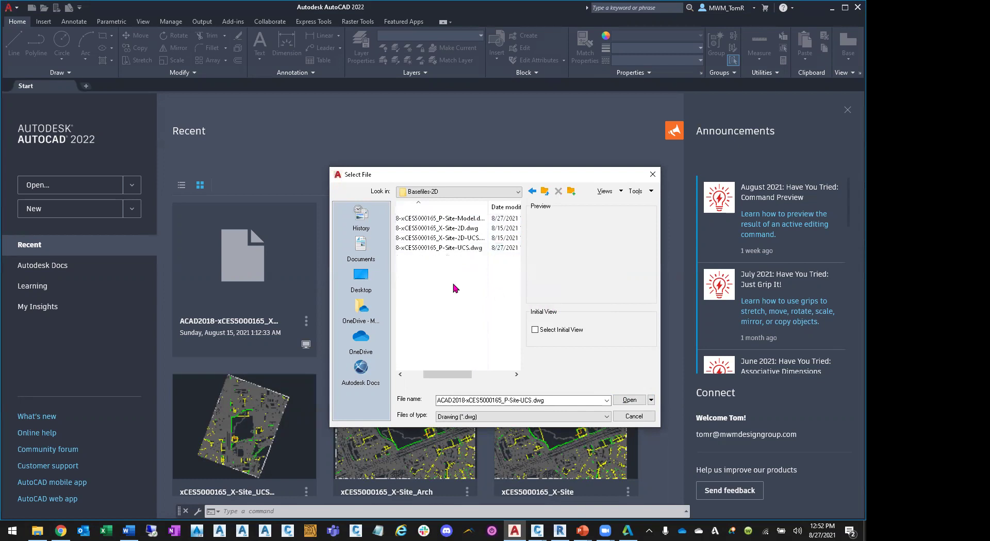
left_click(462, 248)
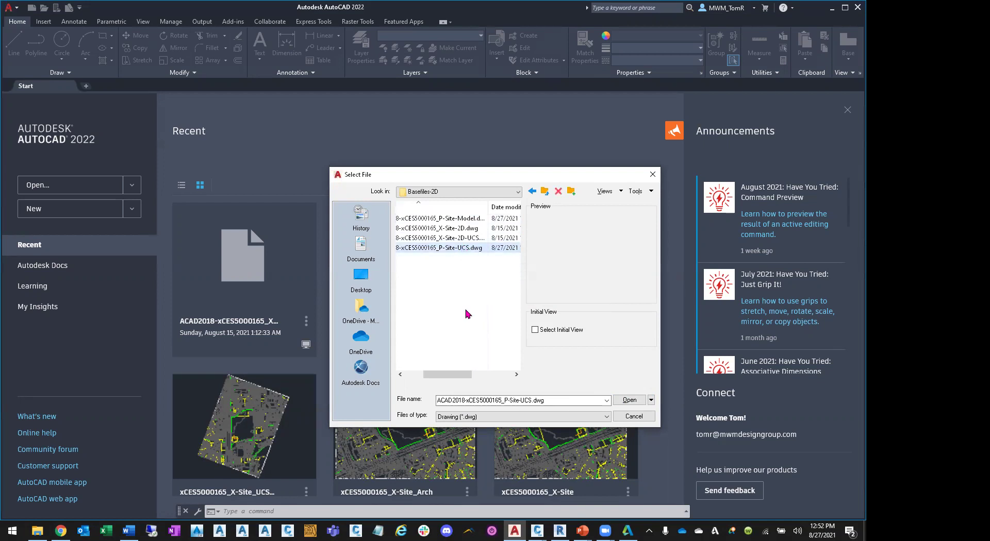
left_click(634, 397)
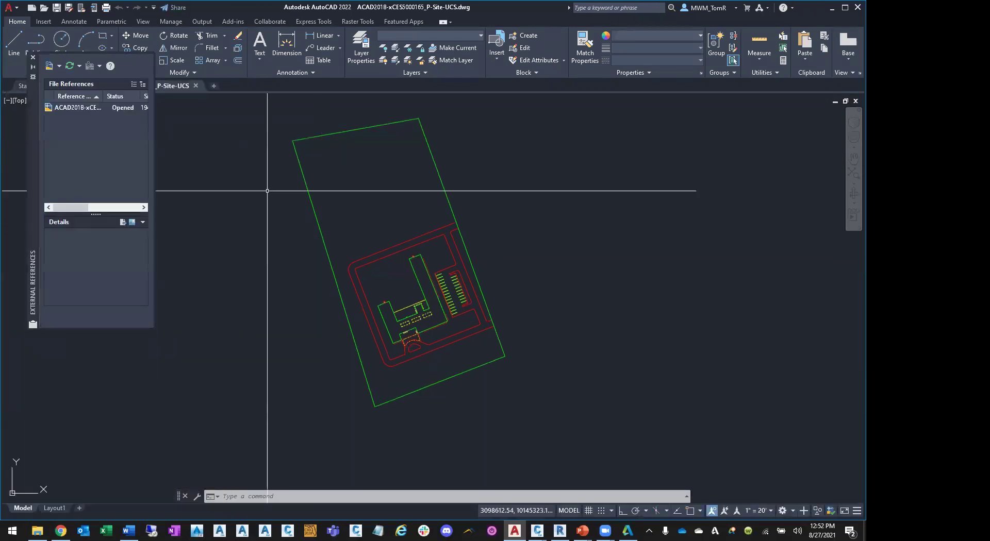
- Copy the two orange lines meeting inside the building footprint from Civil 3D's P-Site drawing to the clipboard, and return to the P-Site-UCS drawing in AutoCAD
mouse_move(536, 531)
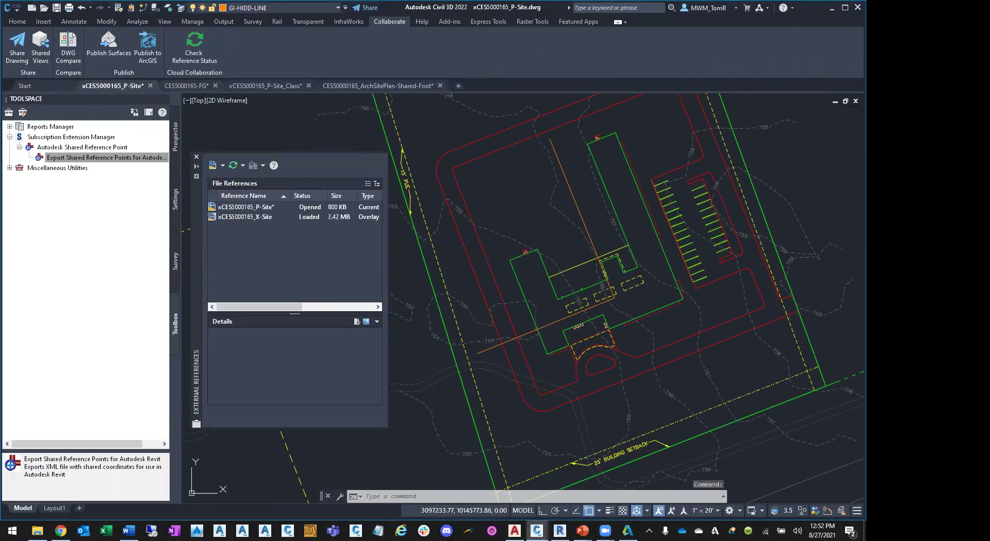
left_click(525, 335)
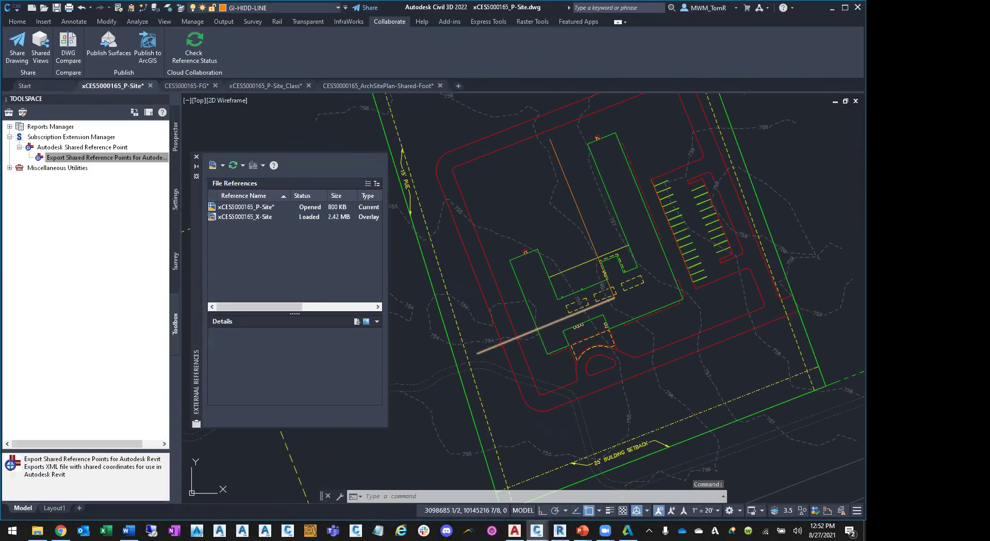
left_click(593, 221)
left_click(554, 220)
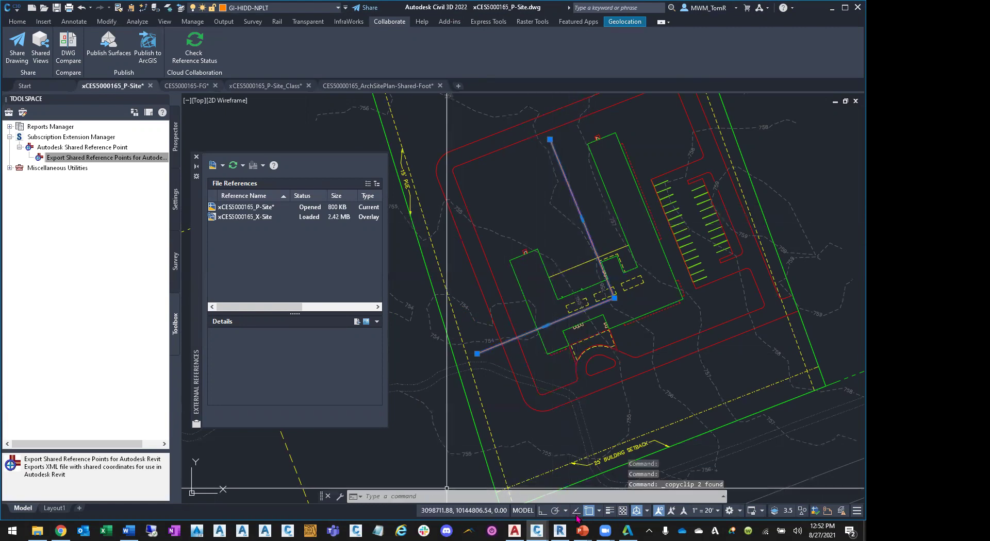
left_click(514, 531)
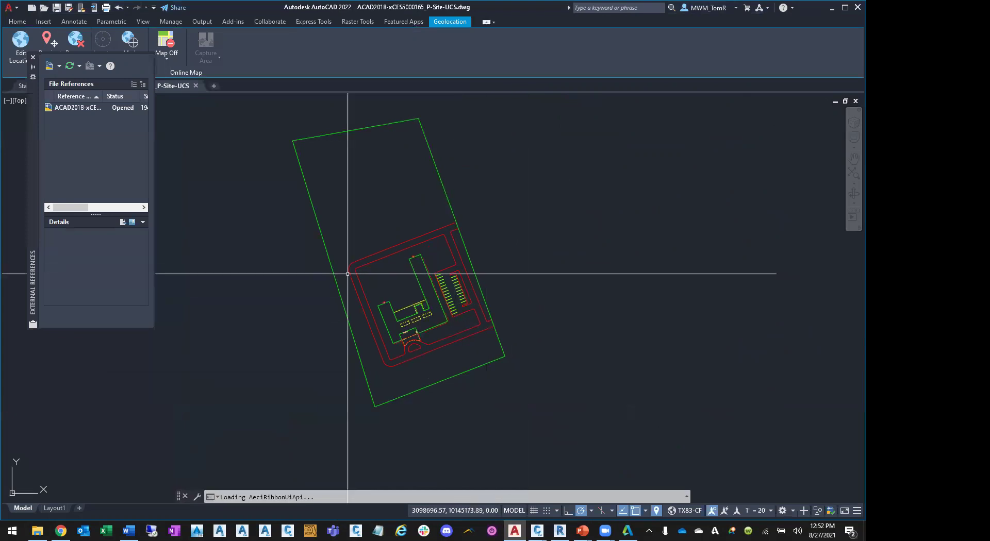
- Paste the copied orange lines into the P-Site-UCS drawing at their original coordinates
left_click(17, 22)
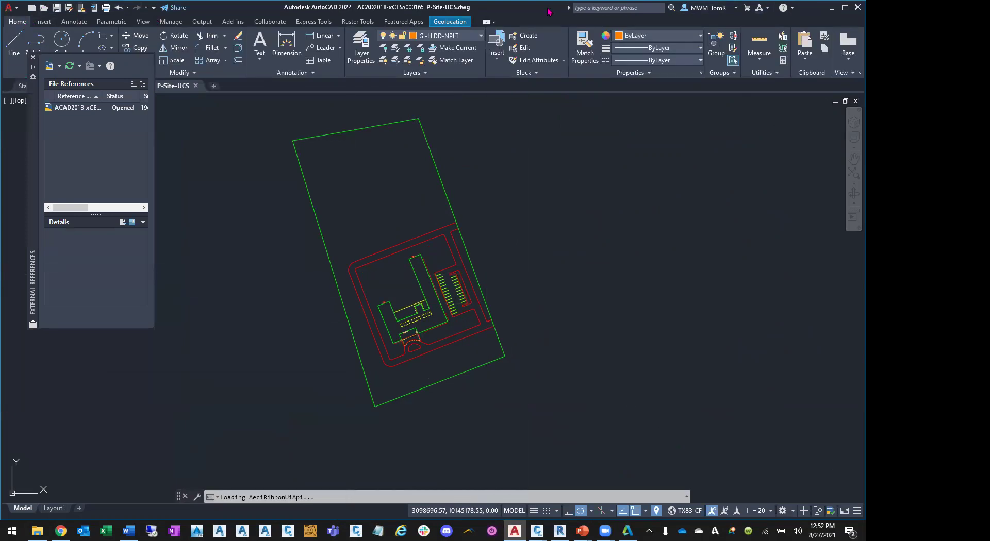
left_click(805, 58)
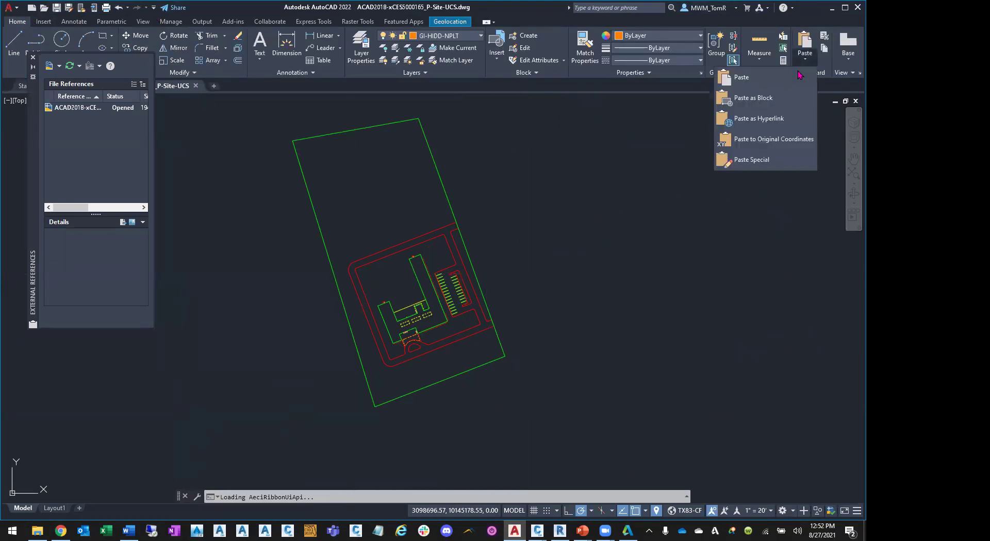
left_click(776, 139)
scroll(400, 335, "up", 4)
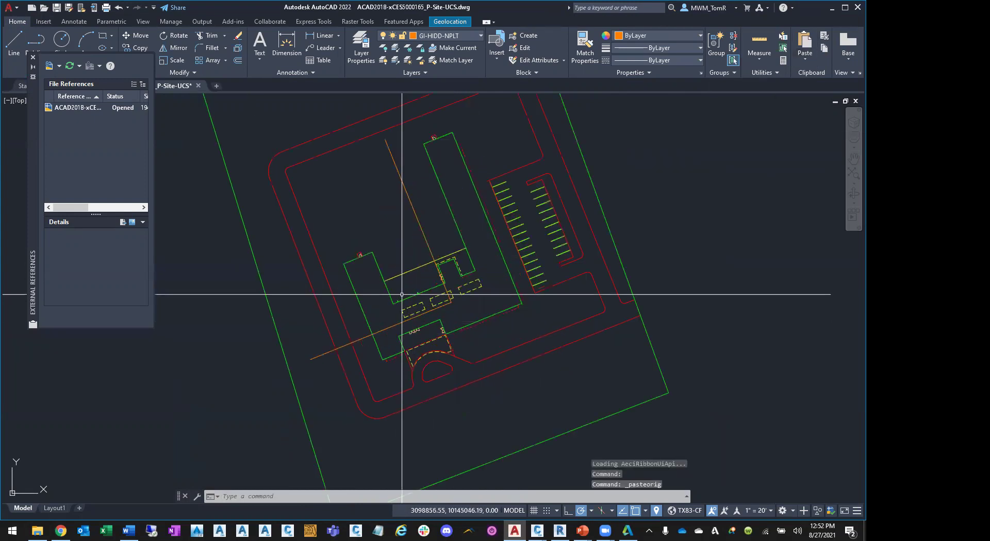
- Align the UCS to the pasted orange line running up through the building, with its origin at the two lines' intersection
key("Escape")
key("Escape")
key("Escape")
type("ucs")
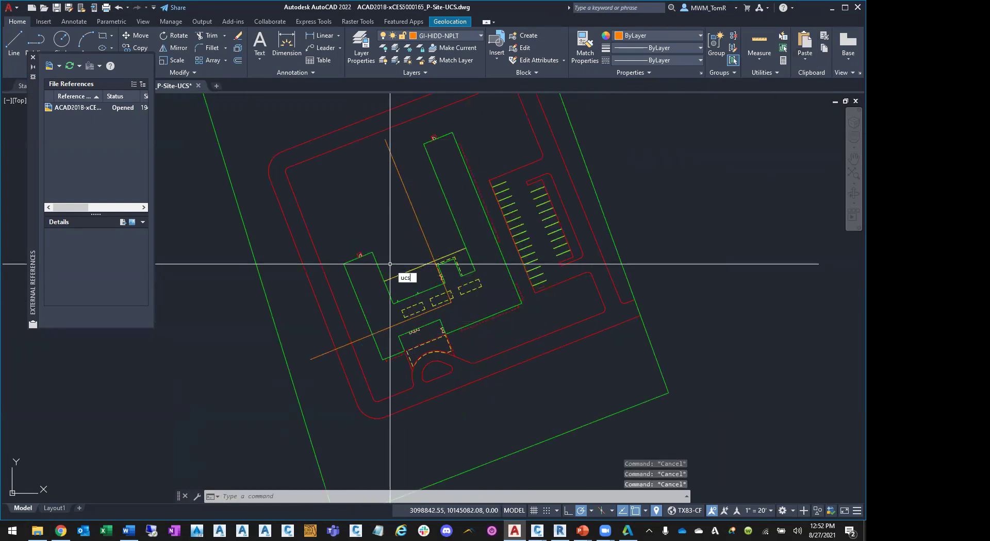
key("Return")
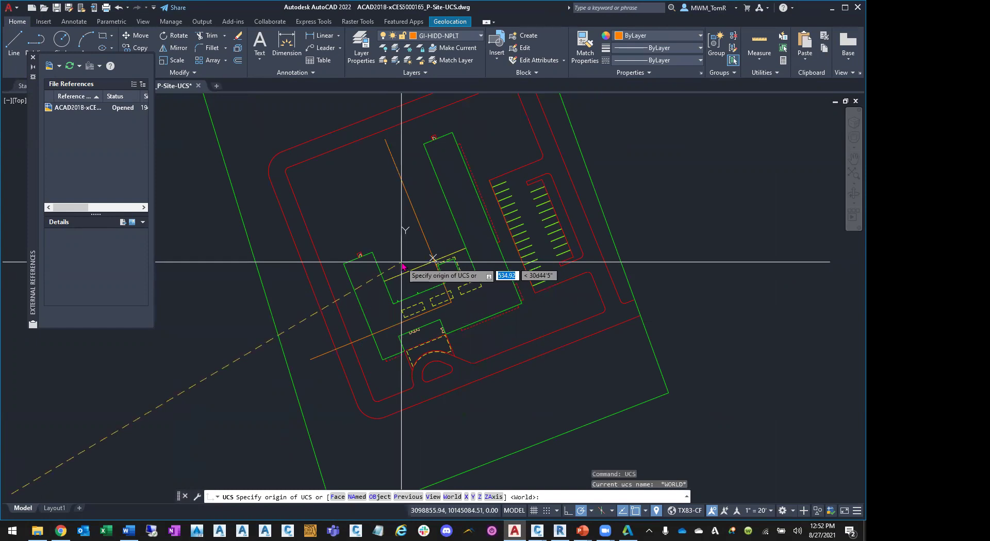
type("e")
key("Return")
scroll(449, 301, "up", 8)
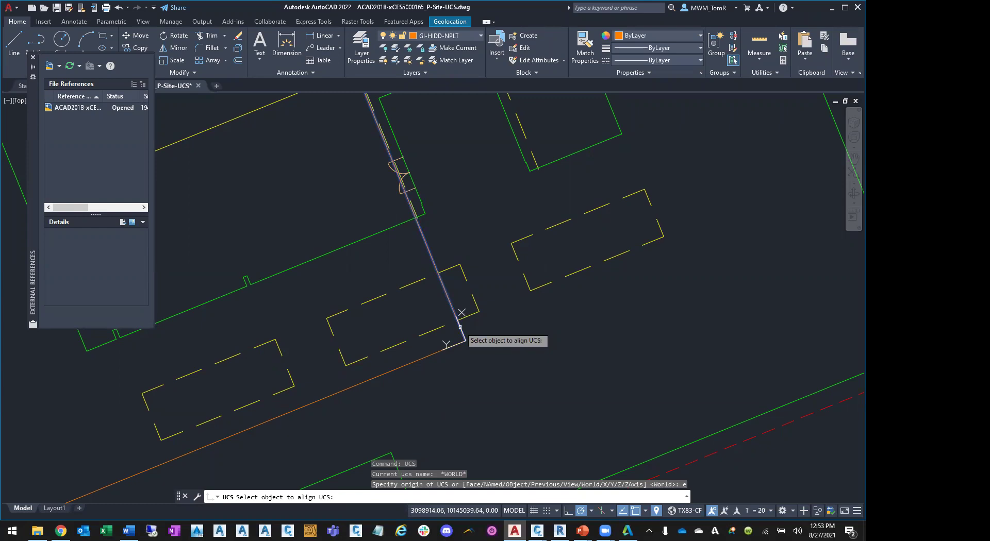
left_click(460, 326)
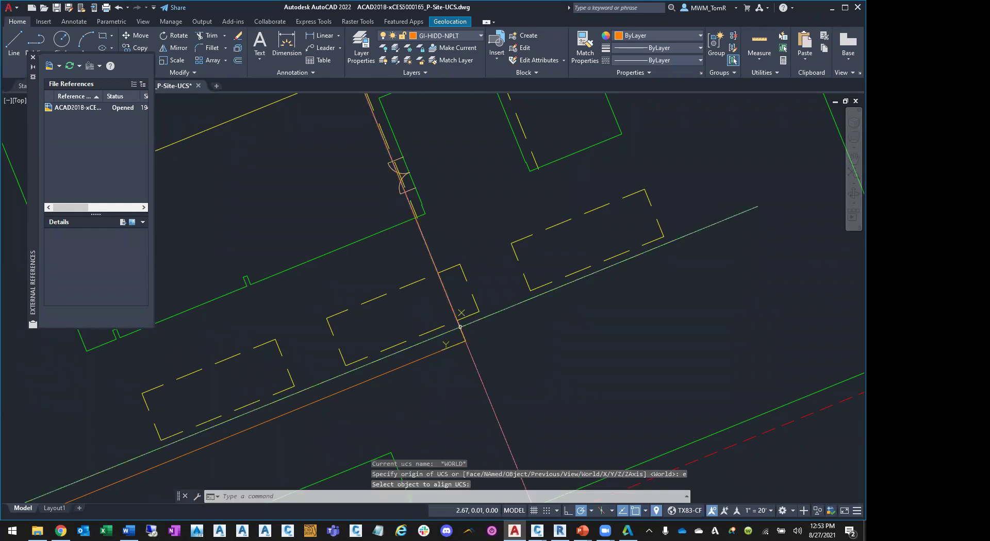
scroll(460, 326, "down", 8)
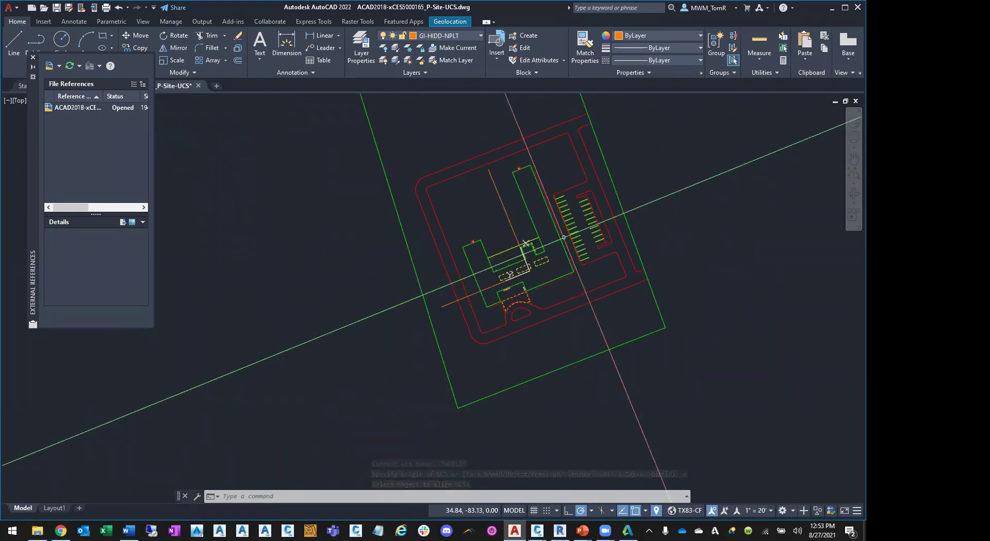
- Save and close the P-Site-UCS drawing, and switch to Revit
left_click(57, 9)
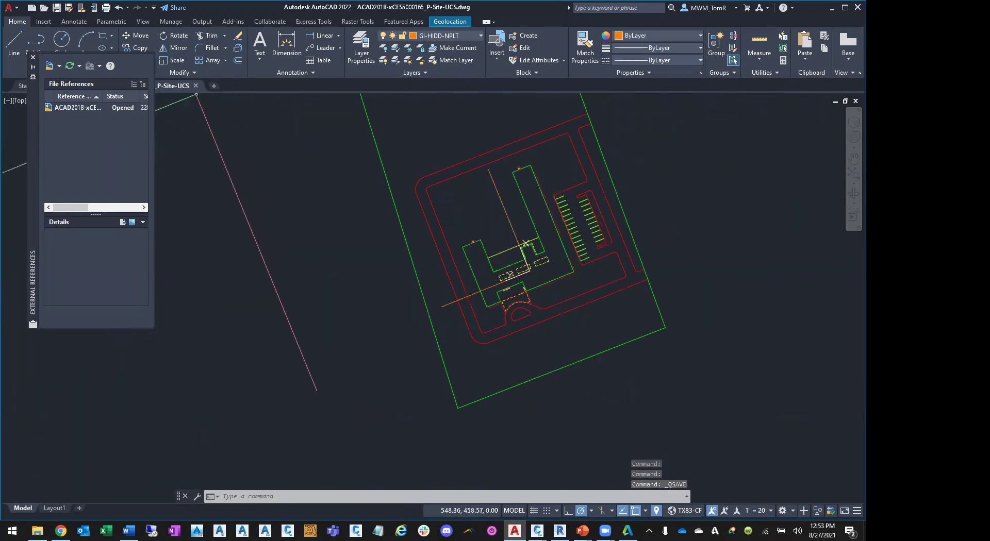
left_click(195, 86)
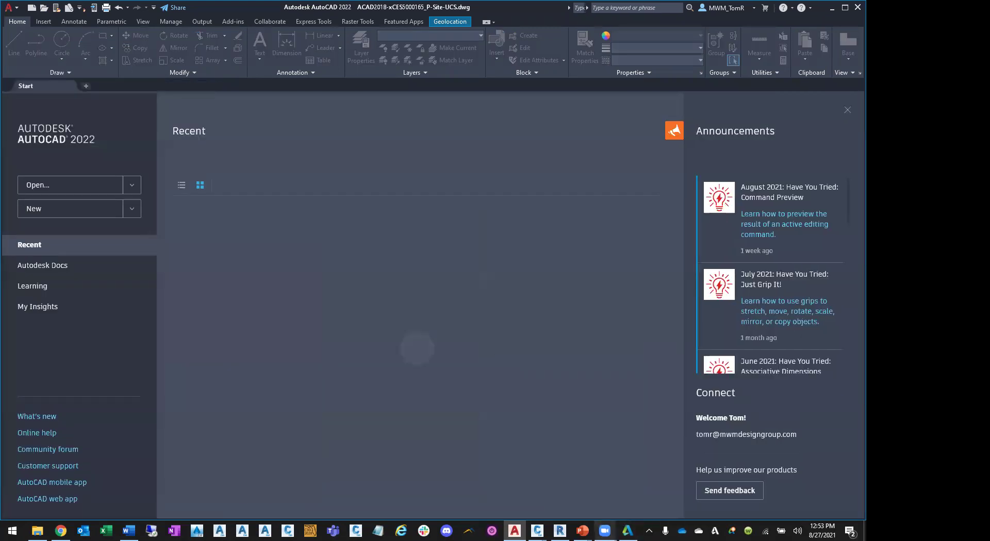
key("alt+Tab")
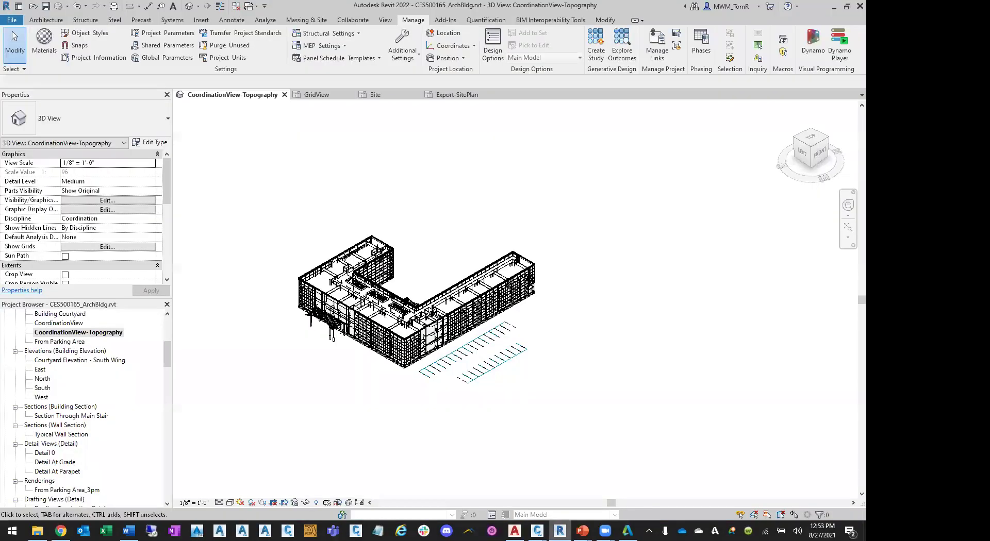
- Check the Pending Actions window for outstanding sync actions, and return to the Revit model
mouse_move(627, 531)
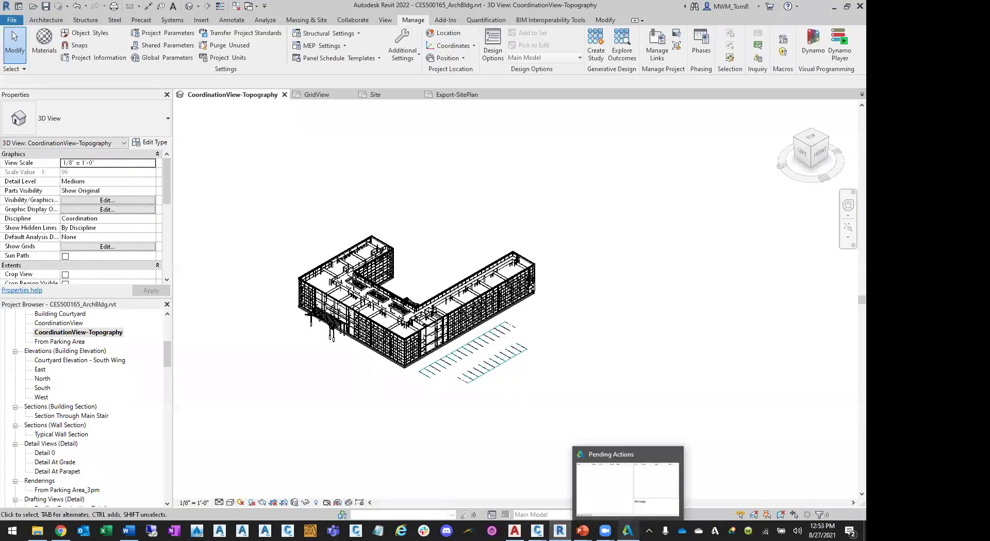
mouse_move(559, 531)
key("alt+Tab")
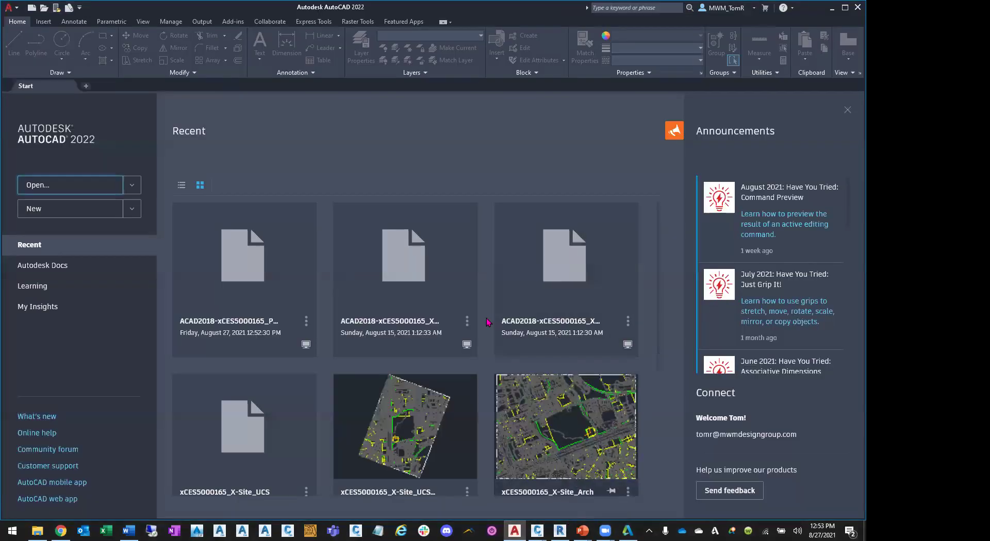
key("alt+Tab")
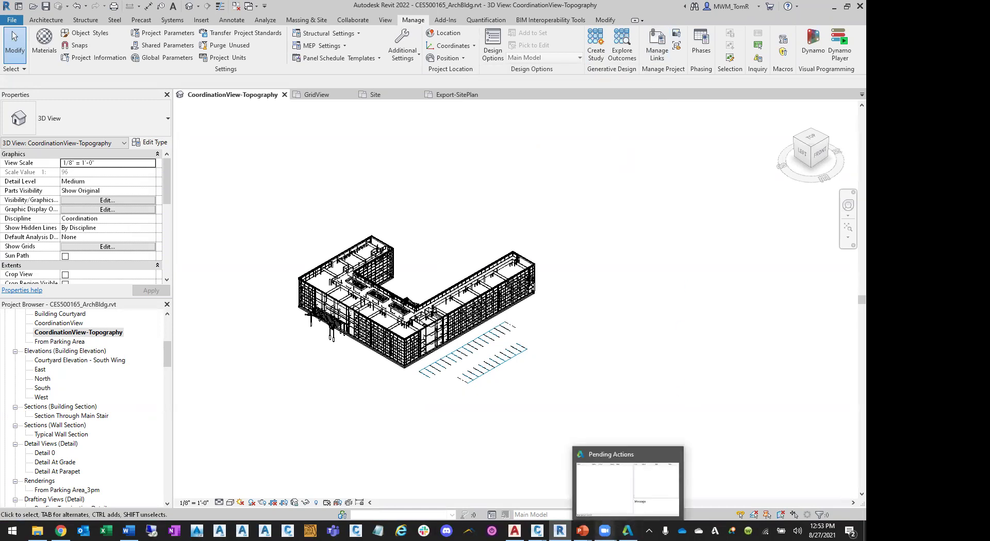
left_click(627, 531)
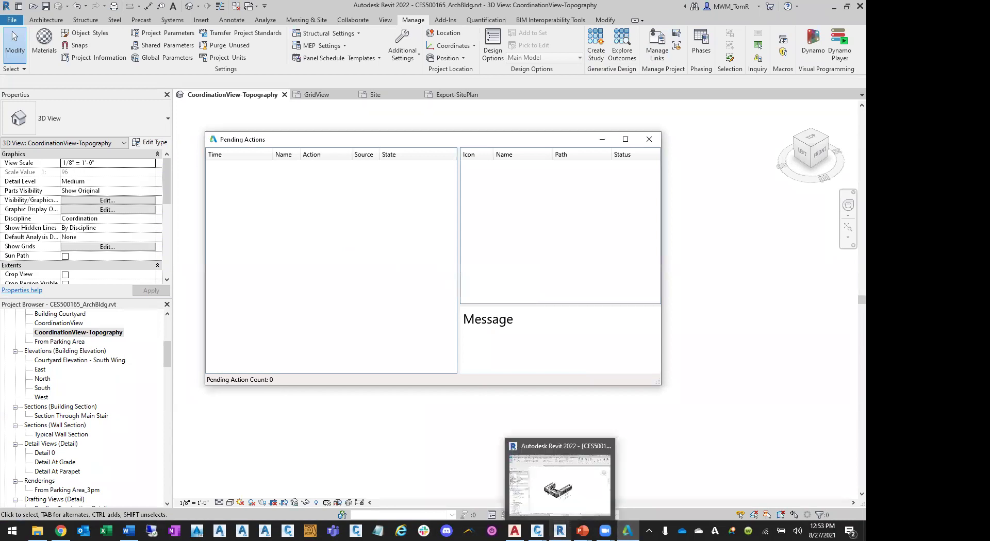
left_click(552, 482)
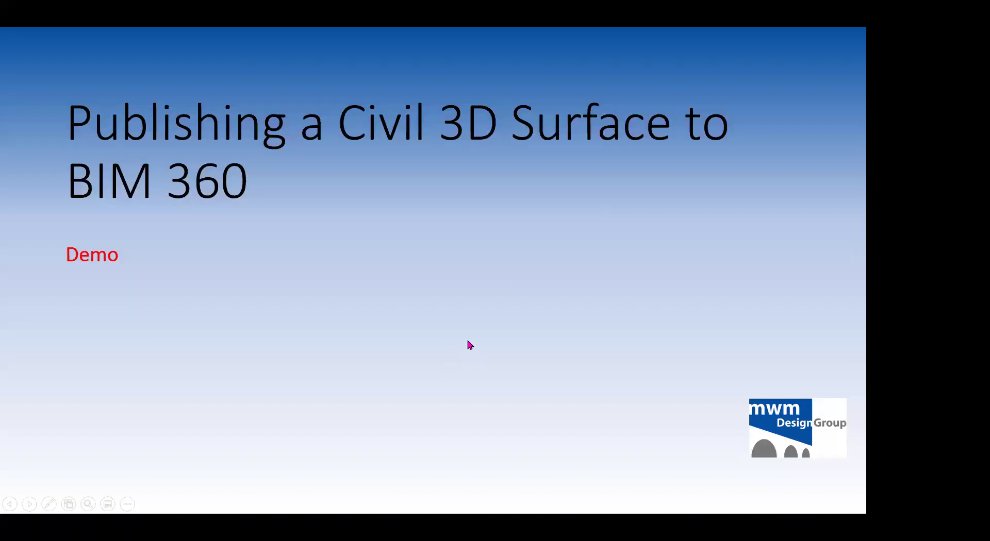
left_click(468, 341)
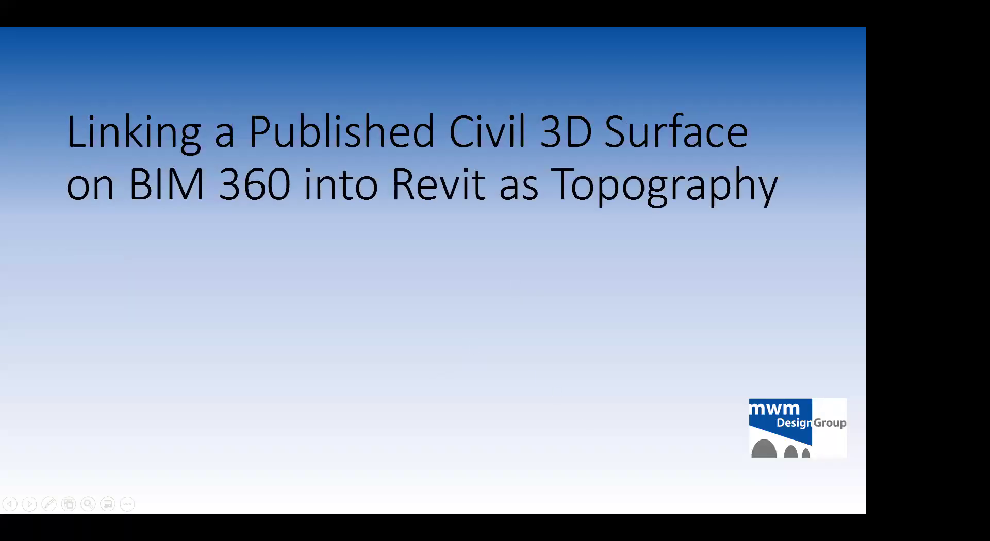
left_click(531, 475)
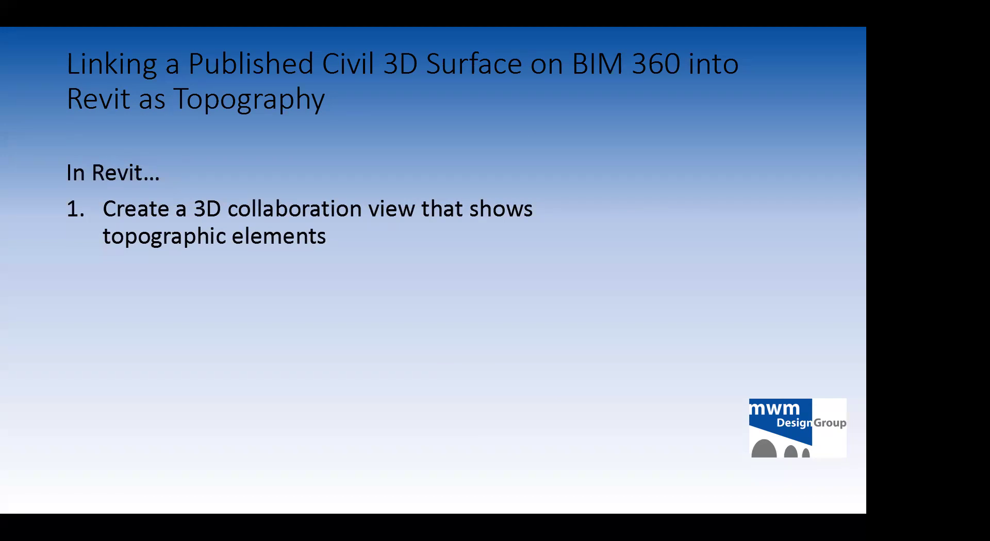
key("Right")
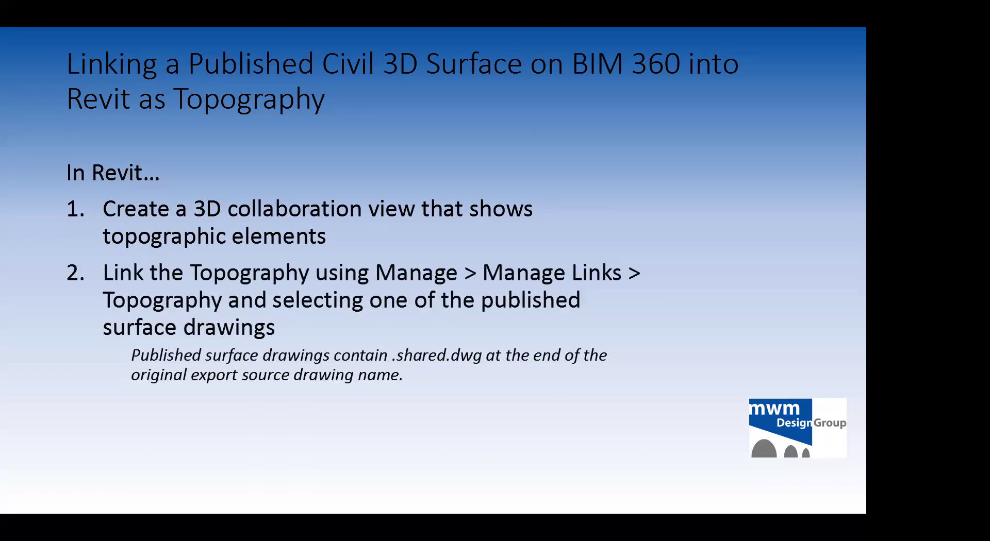
key("Right")
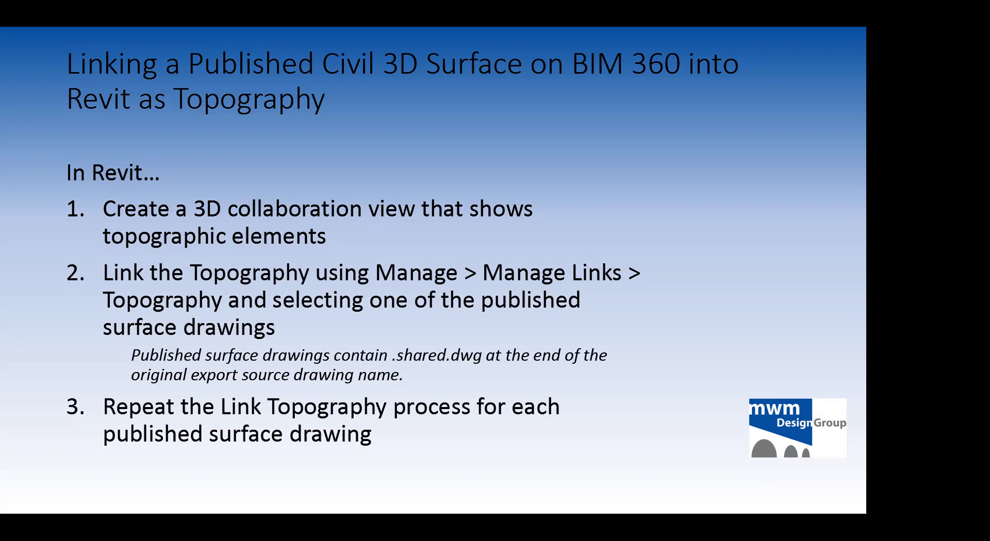
key("Right")
key("Right")
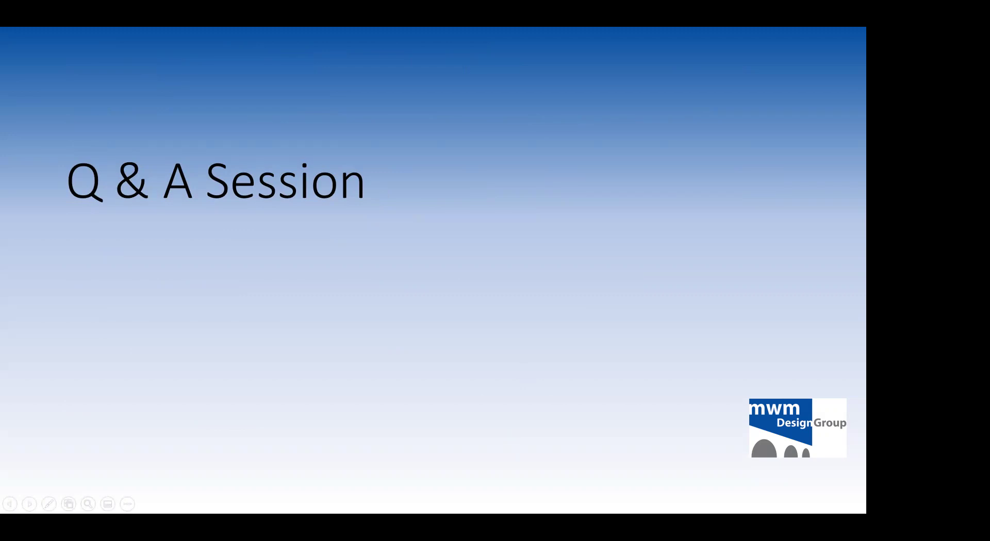
- Switch to Revit and check the Topography category's visibility in the CoordinationView-Topography view without changing any overrides
key("alt+Tab")
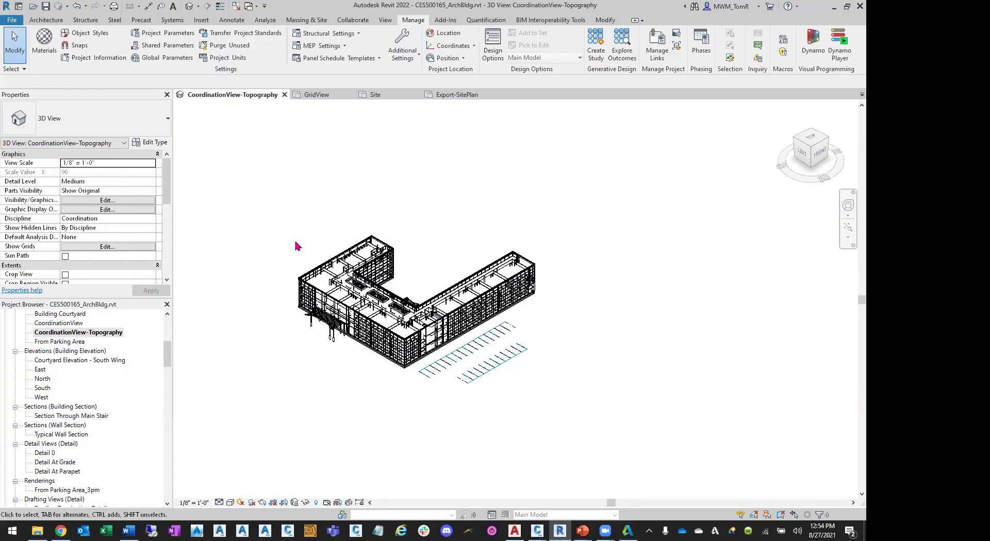
key("v")
key("g")
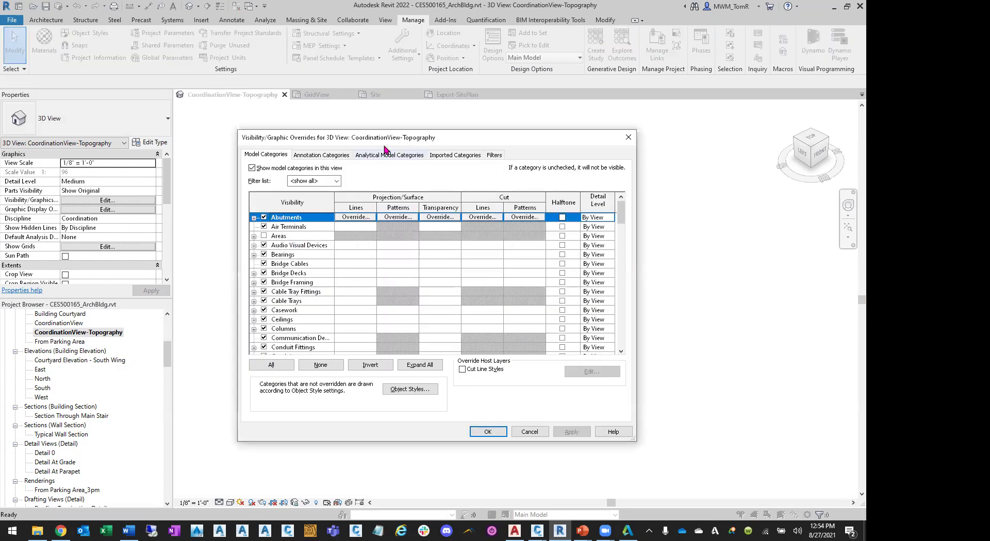
scroll(303, 330, "down", 15)
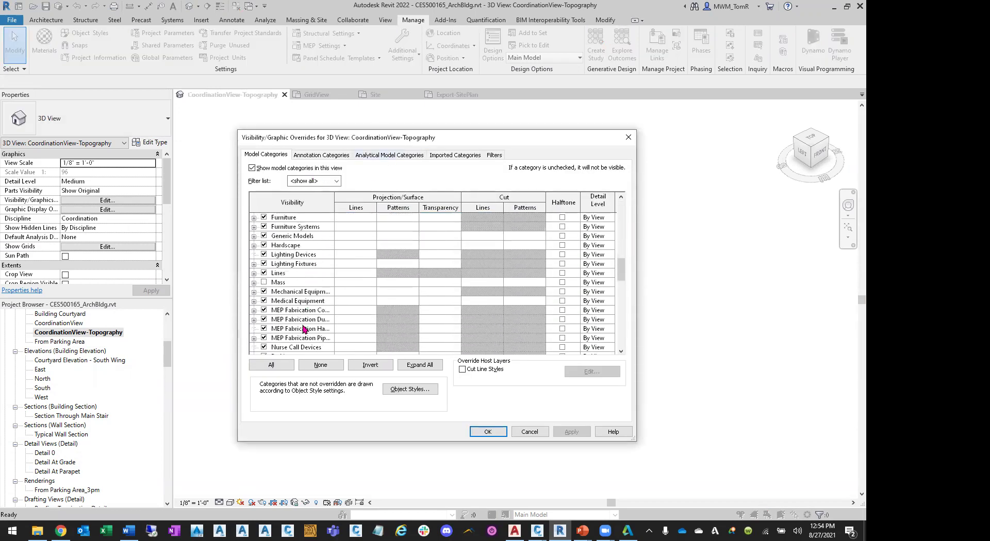
scroll(303, 330, "down", 5)
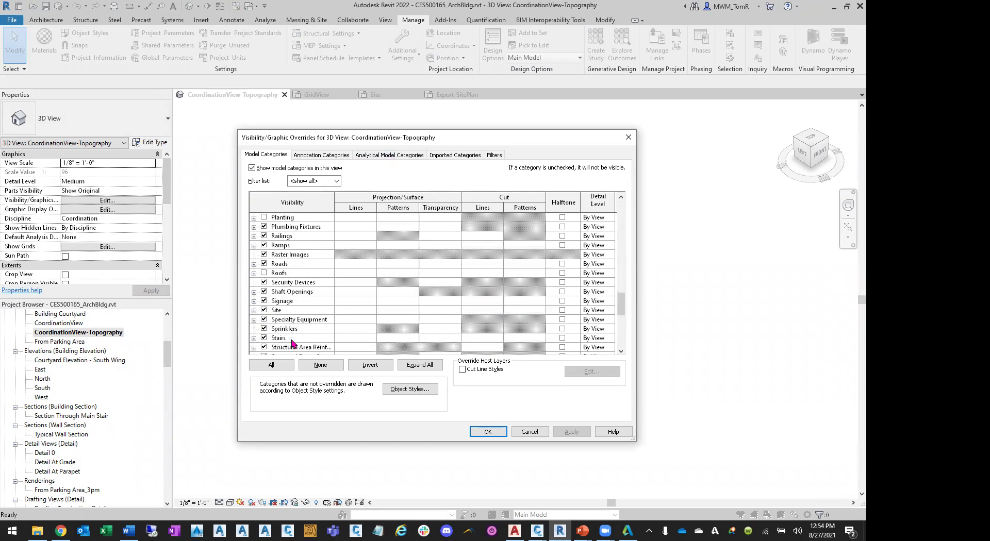
scroll(291, 329, "down", 8)
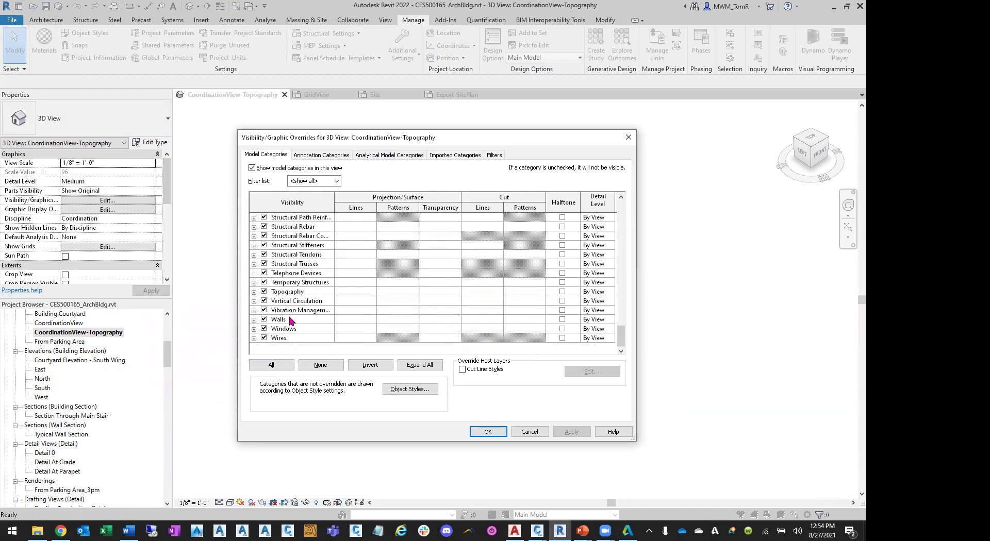
left_click(536, 433)
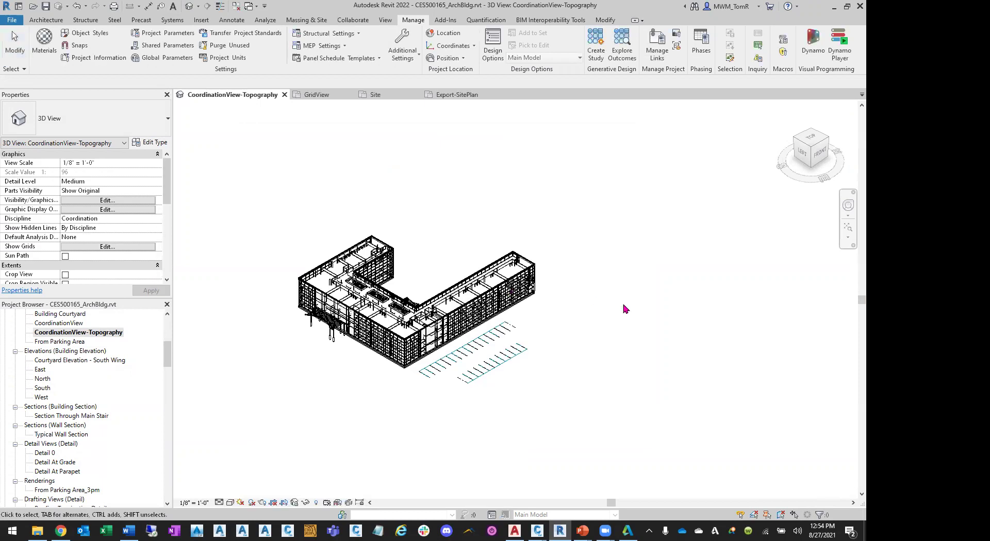
- Review the shared sites defined in the project's location settings to check which one is current
left_click(443, 32)
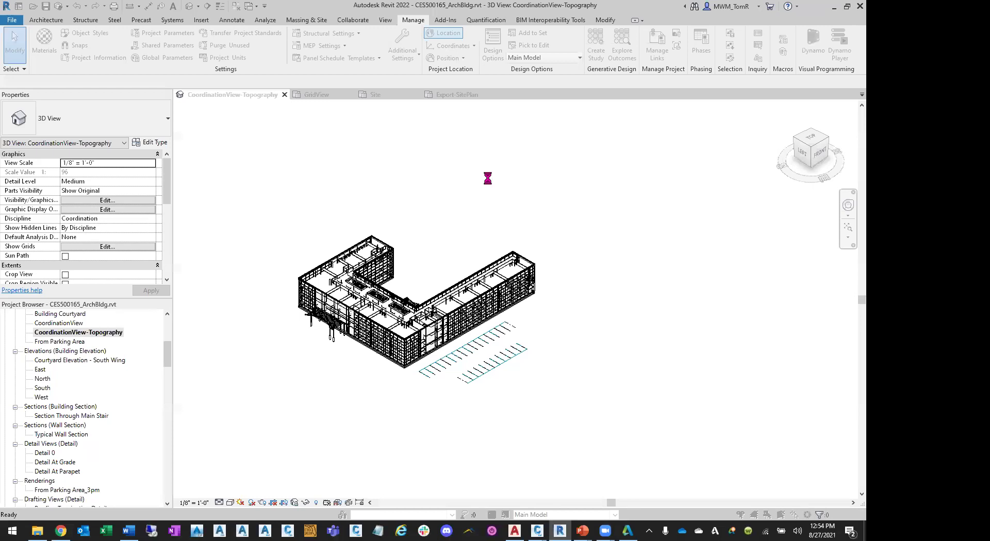
left_click(331, 168)
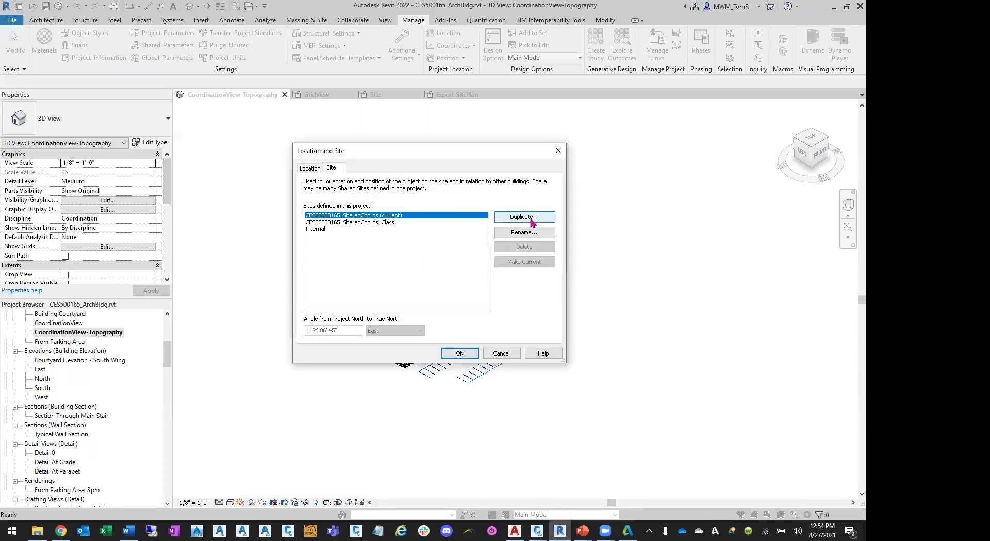
left_click(466, 355)
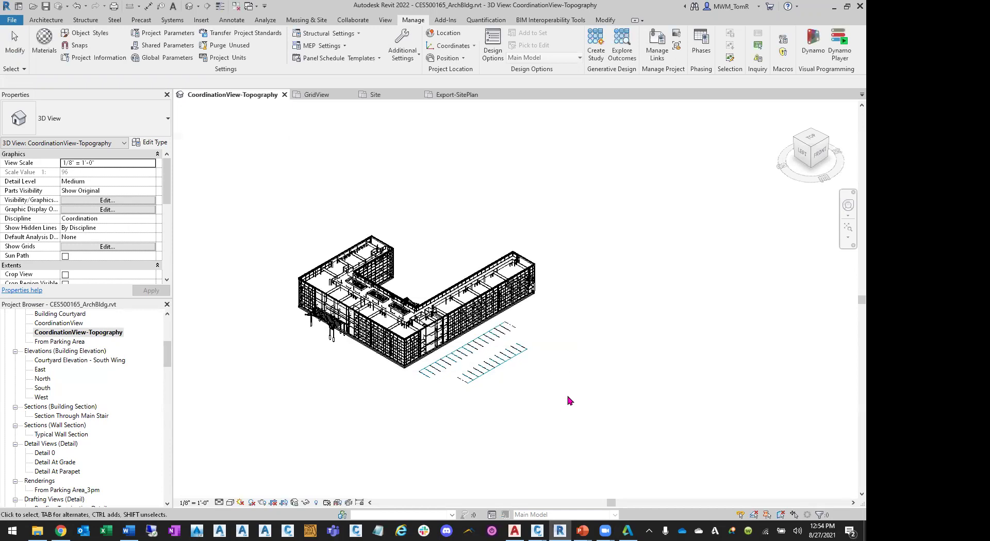
- Select CES5000165-FG among the project's topography links and try to add another topography link
left_click(658, 52)
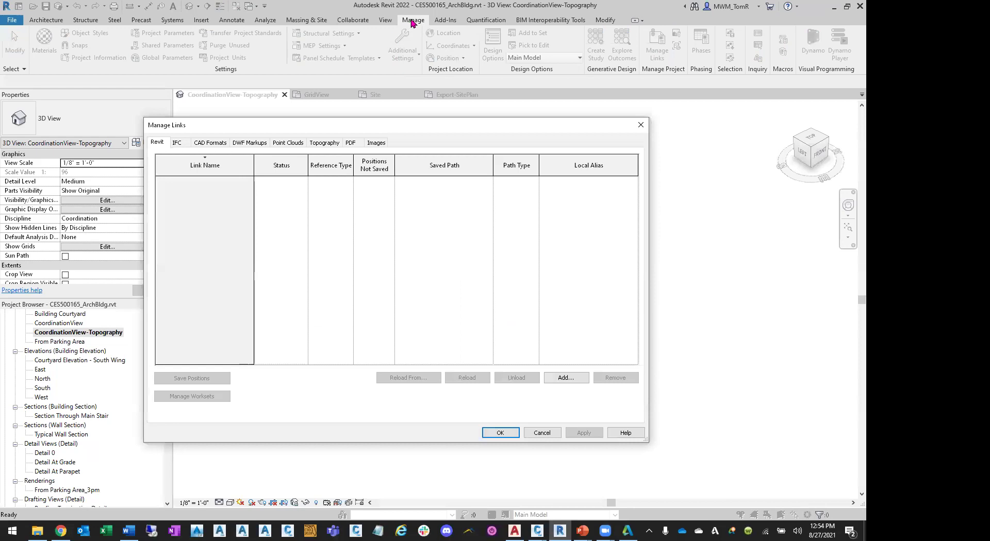
left_click(321, 145)
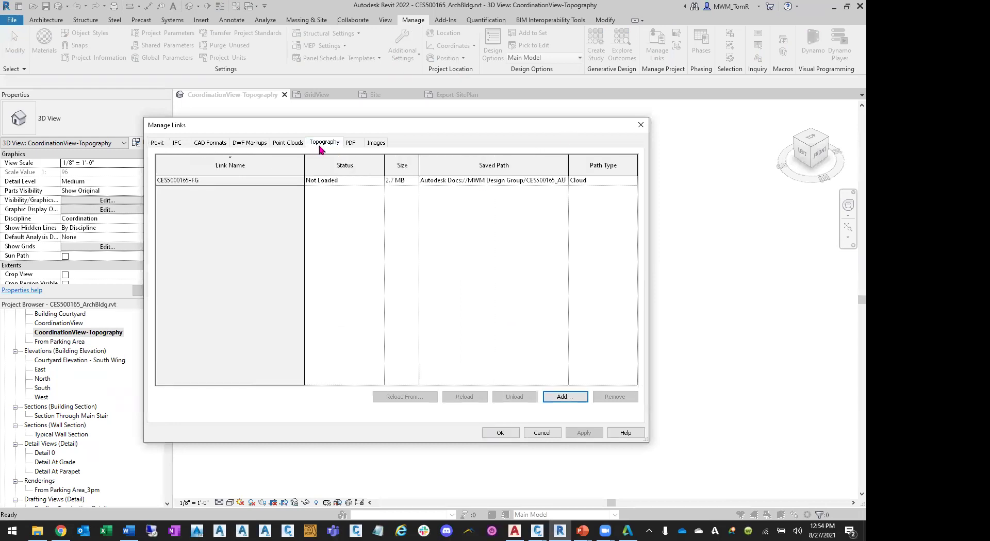
left_click(167, 181)
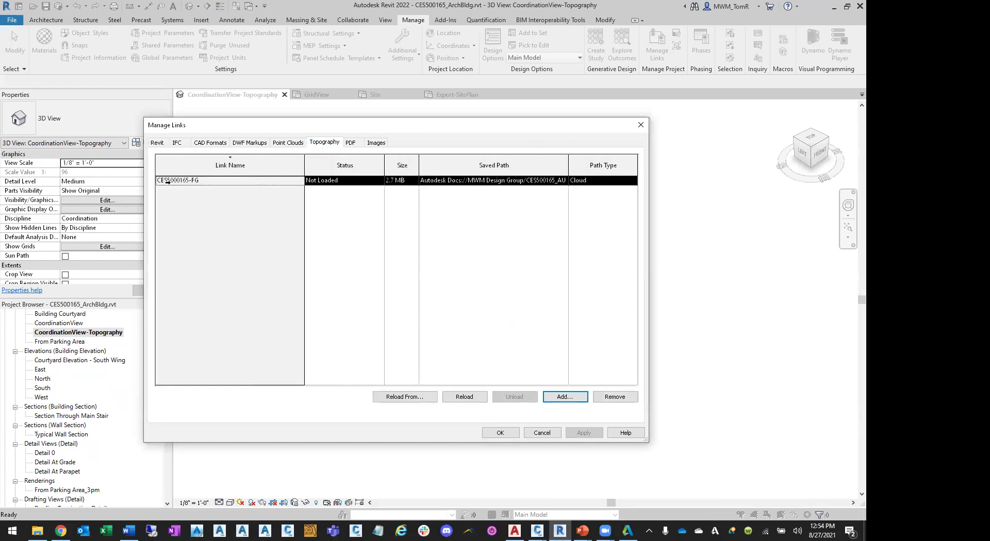
left_click(560, 398)
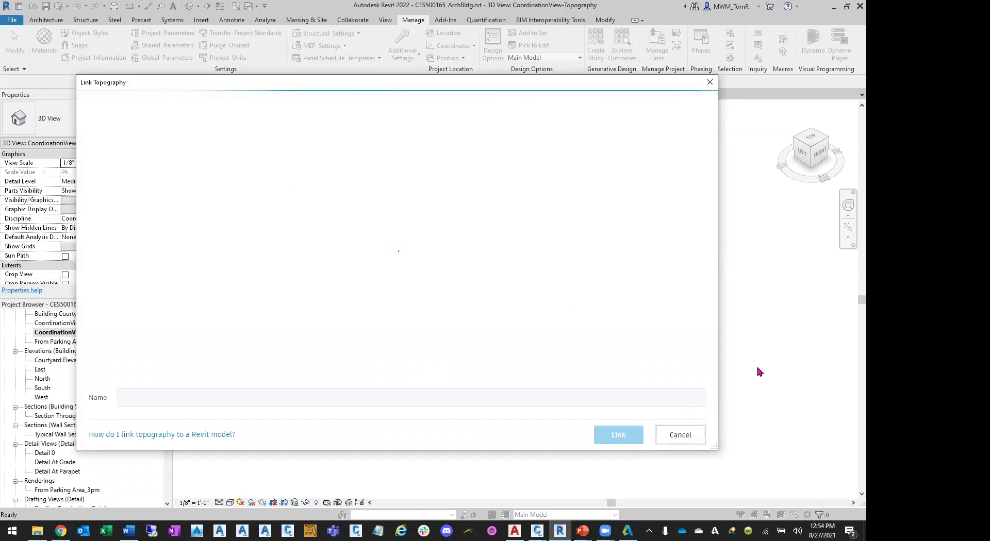
left_click(710, 82)
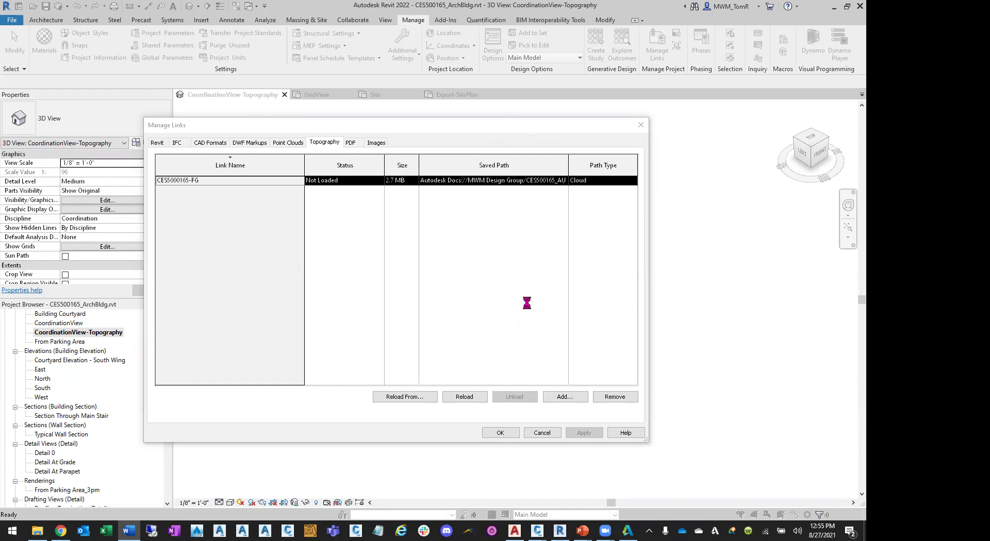
- Switch from Revit to Civil 3D, and bring up the running PowerPoint slide show
mouse_move(536, 531)
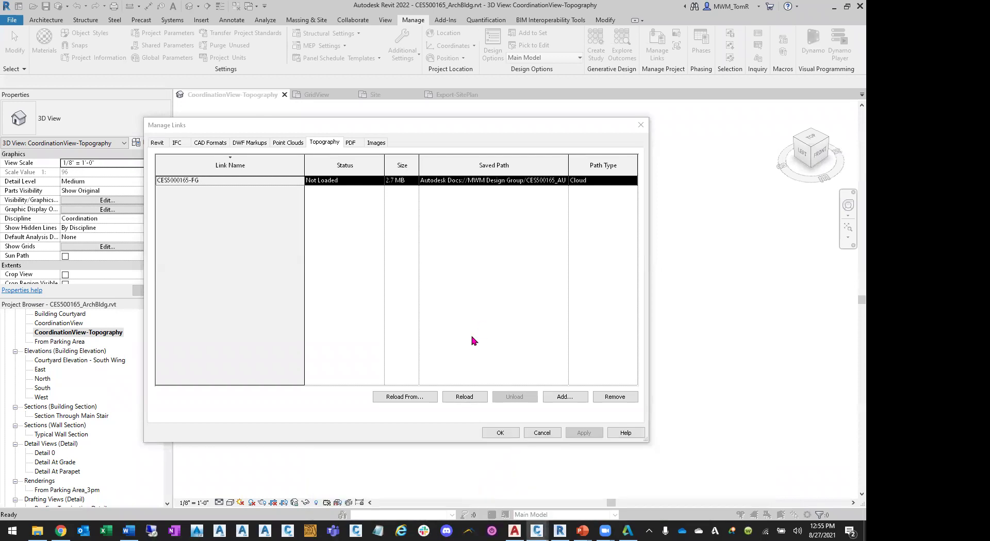
key("alt+Tab")
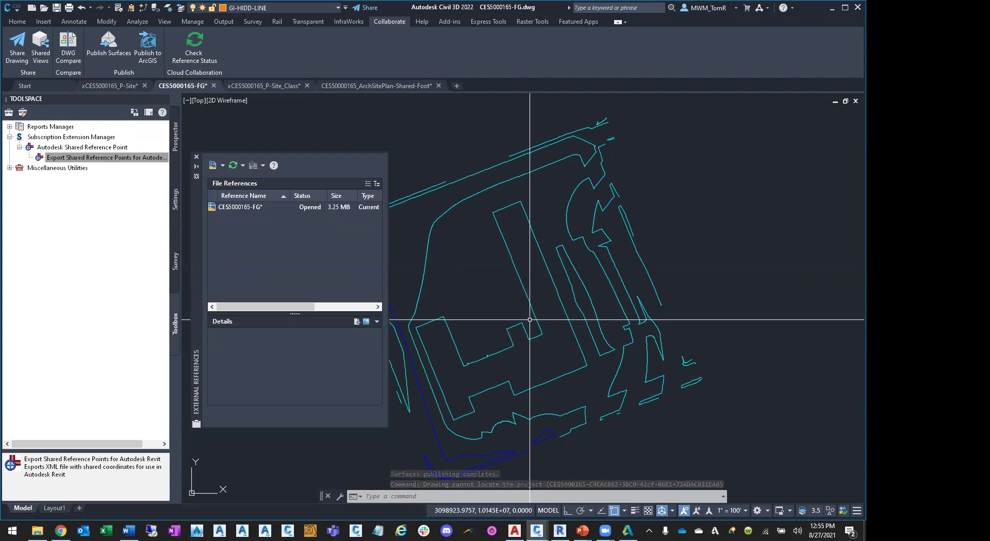
mouse_move(581, 531)
left_click(613, 495)
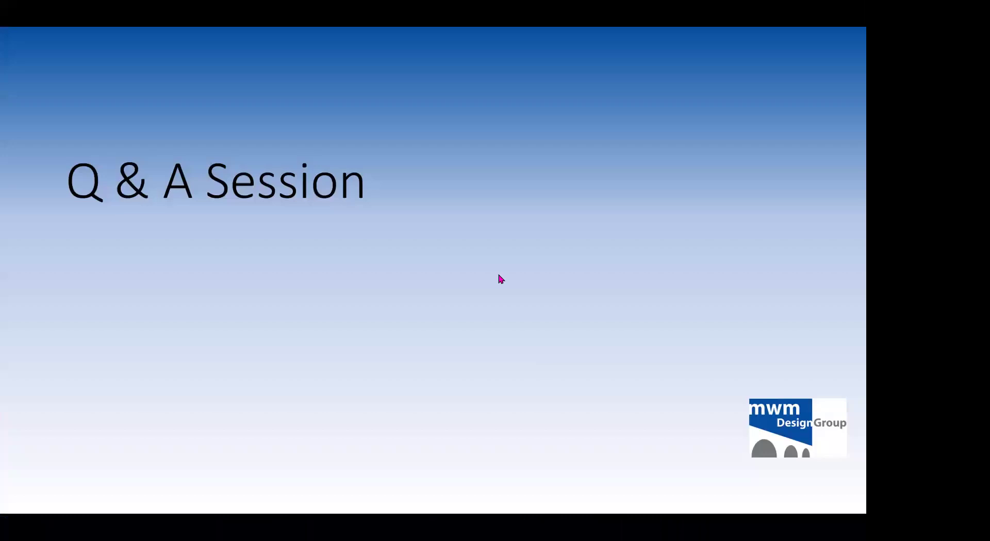
left_click(493, 208)
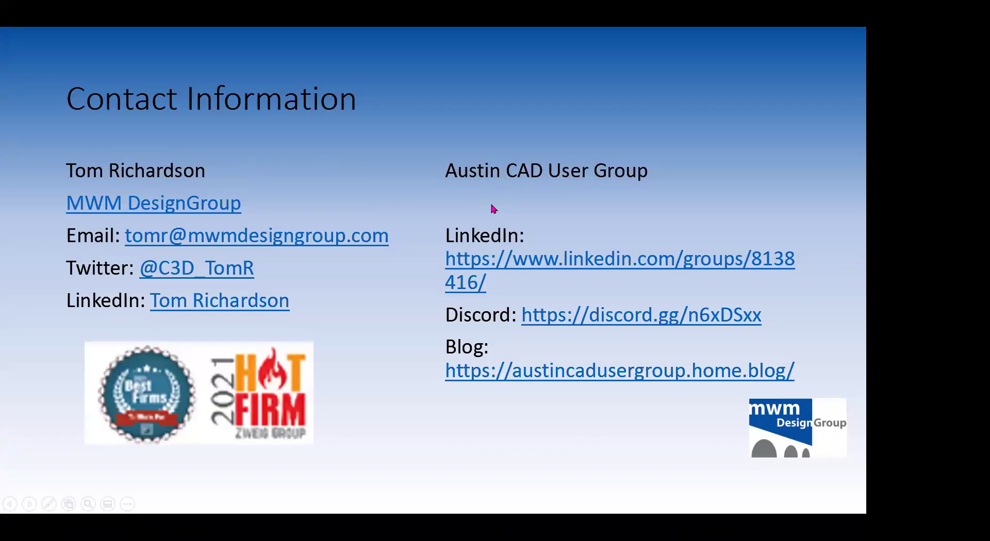
key("Left")
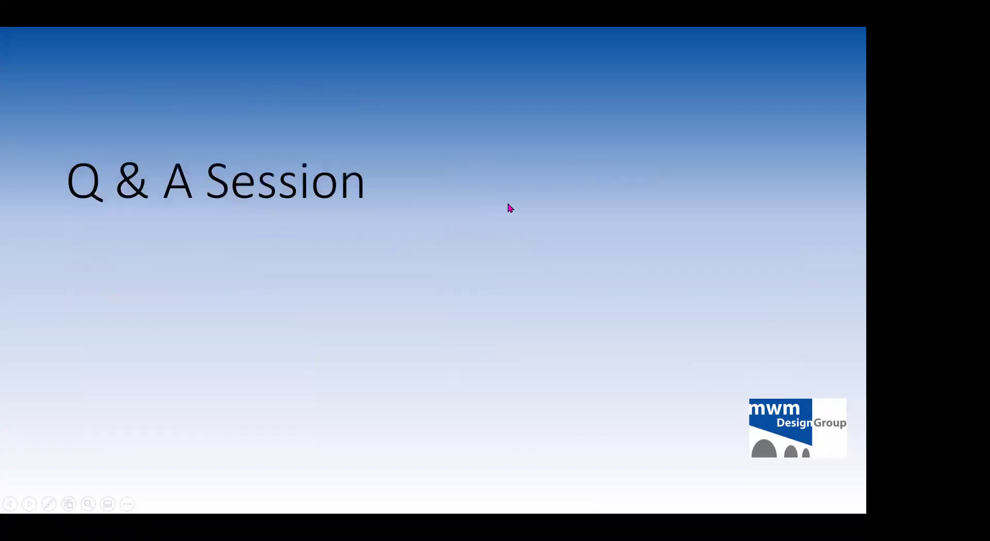
key("Right")
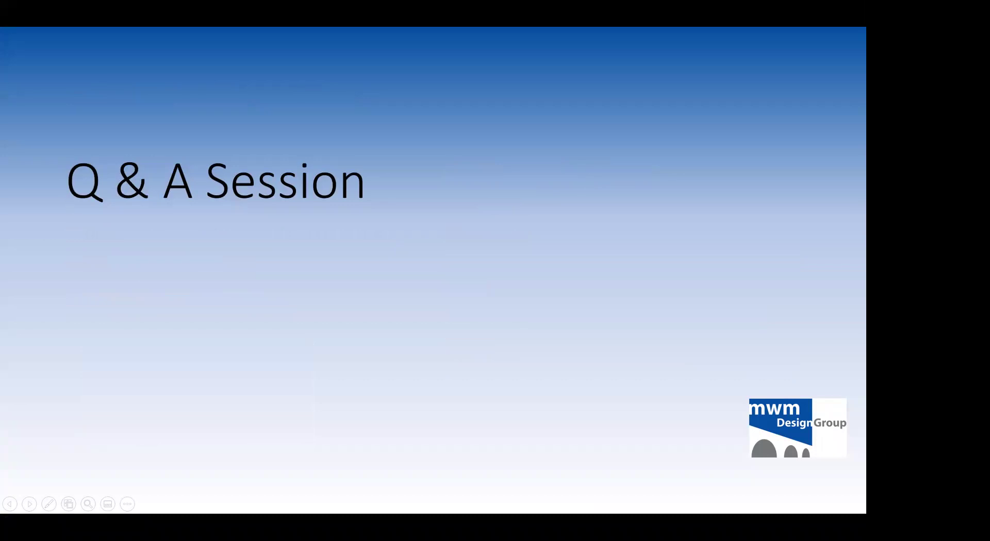